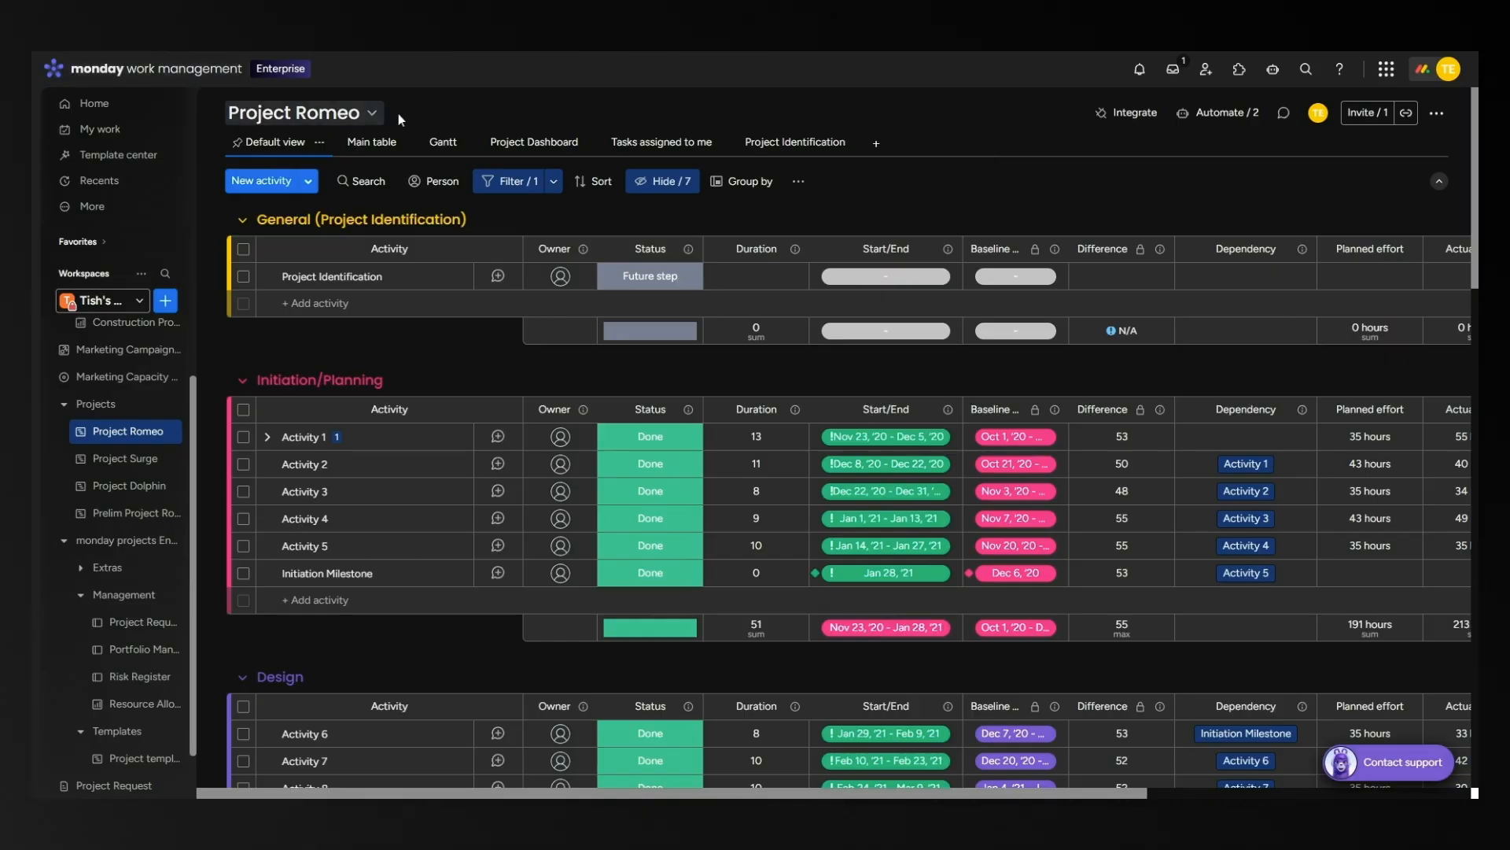
Add a Form view to the Project Romeo board.
scroll(809, 524, down, 1)
scroll(809, 524, down, 5)
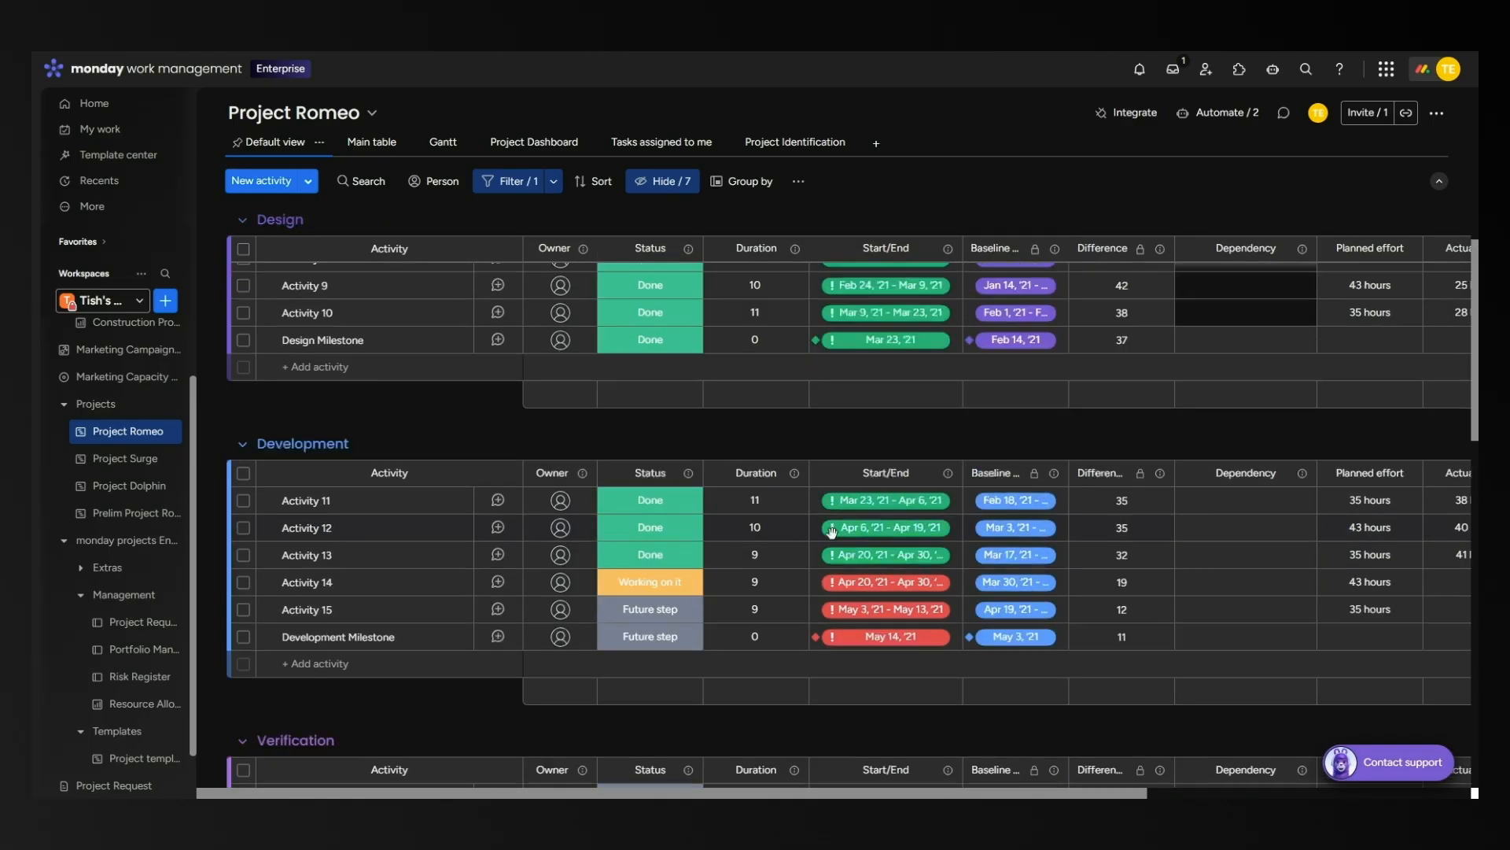
scroll(802, 535, up, 4)
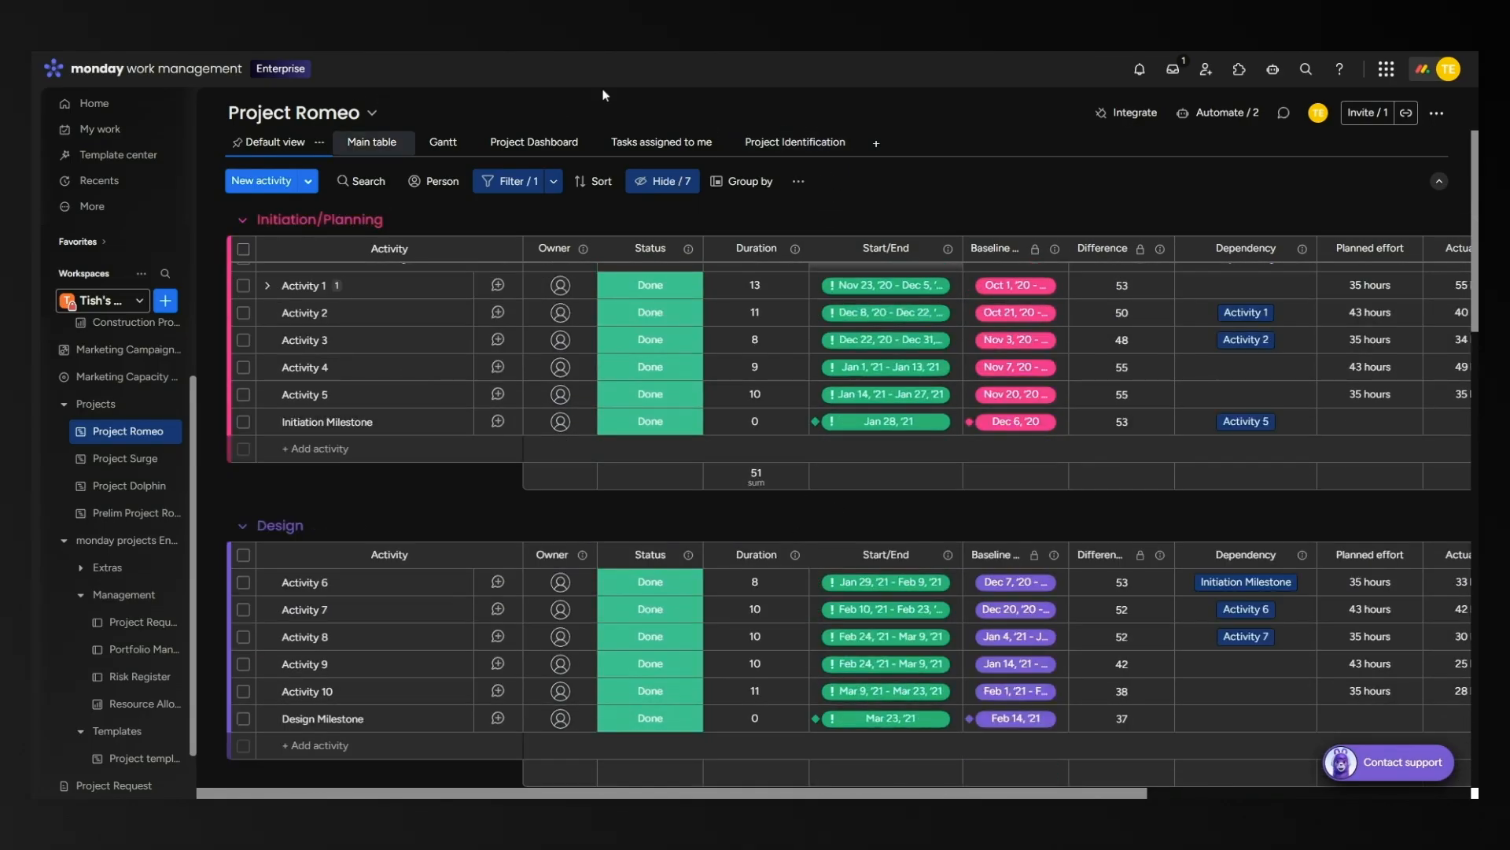
click(878, 146)
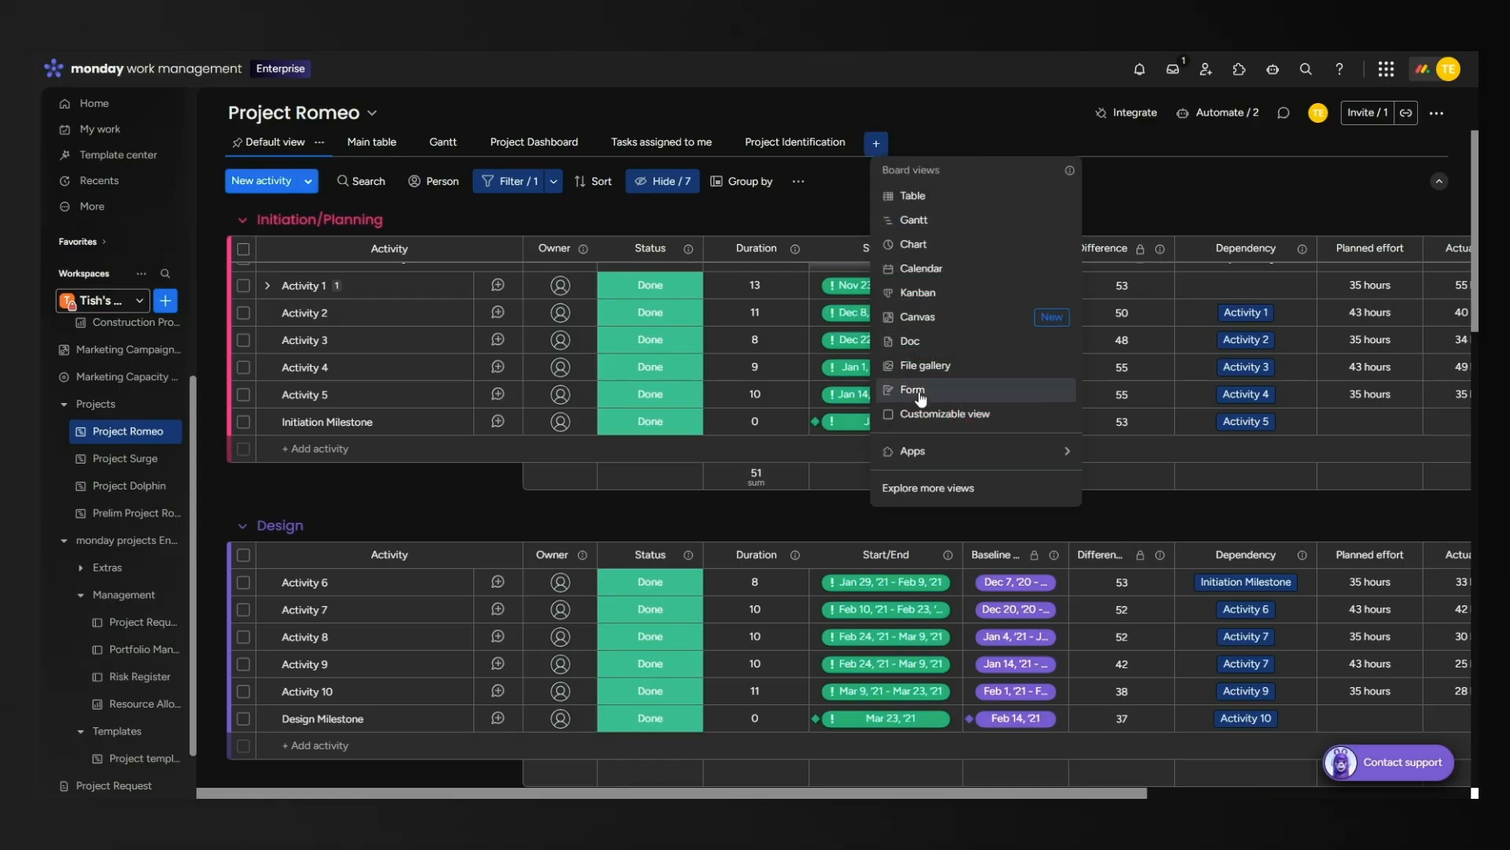
click(1098, 185)
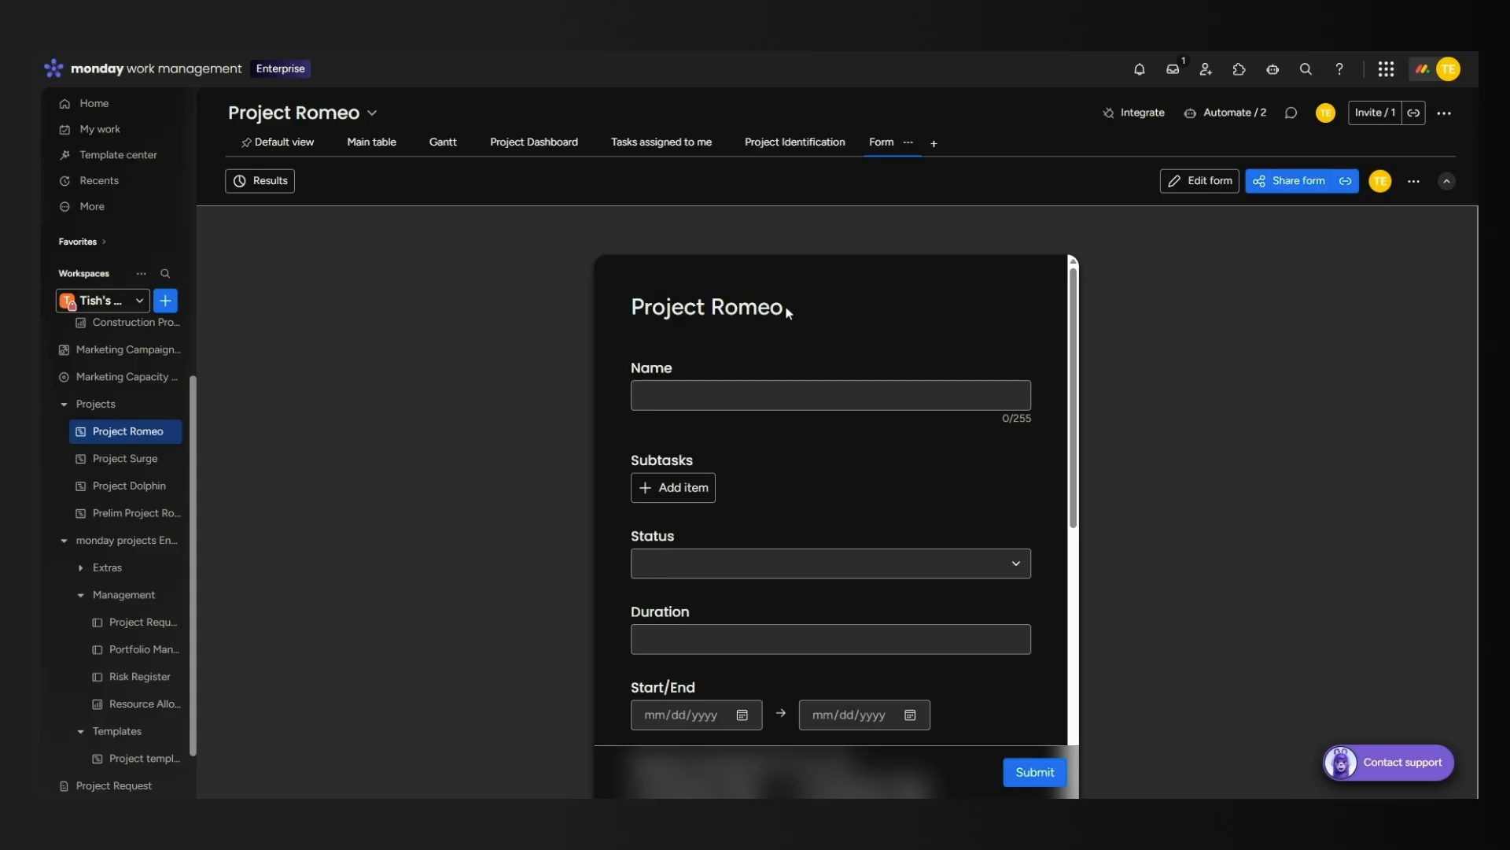
Review the generated form's empty fields from Name down to Completion date.
click(765, 395)
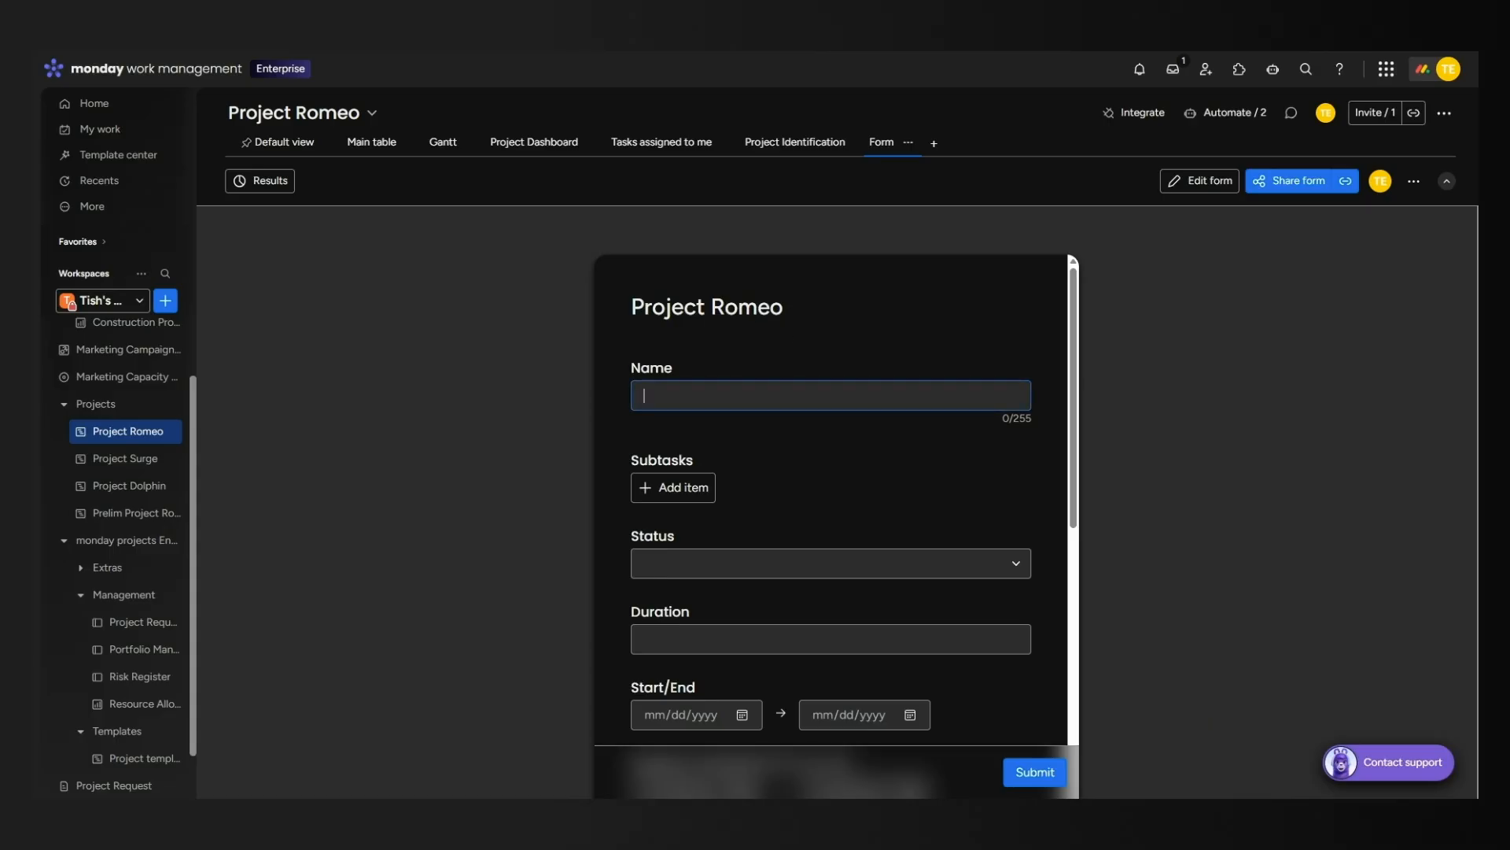
scroll(815, 475, down, 2)
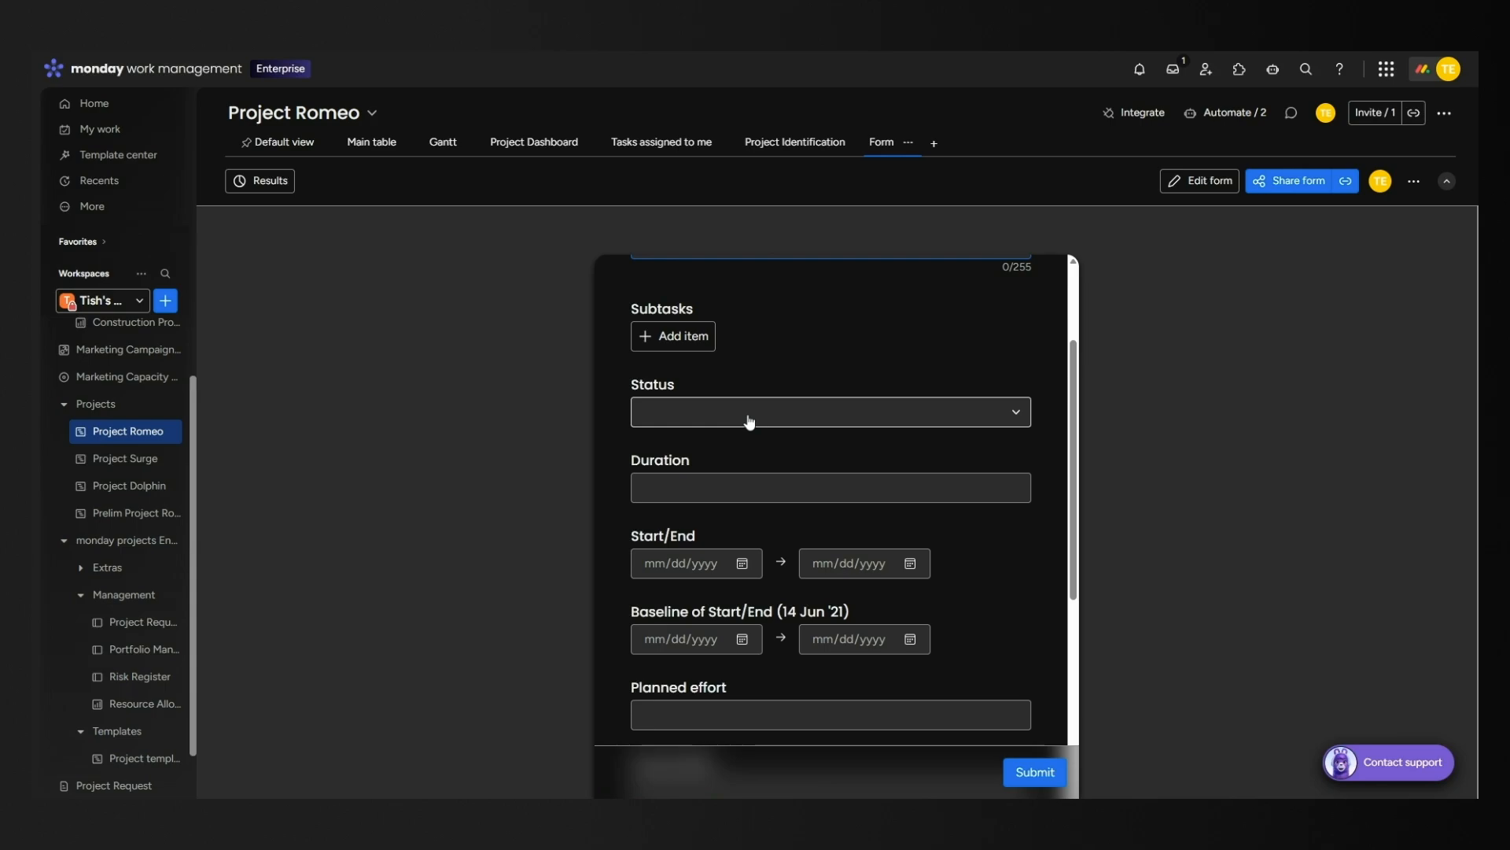
scroll(749, 425, down, 2)
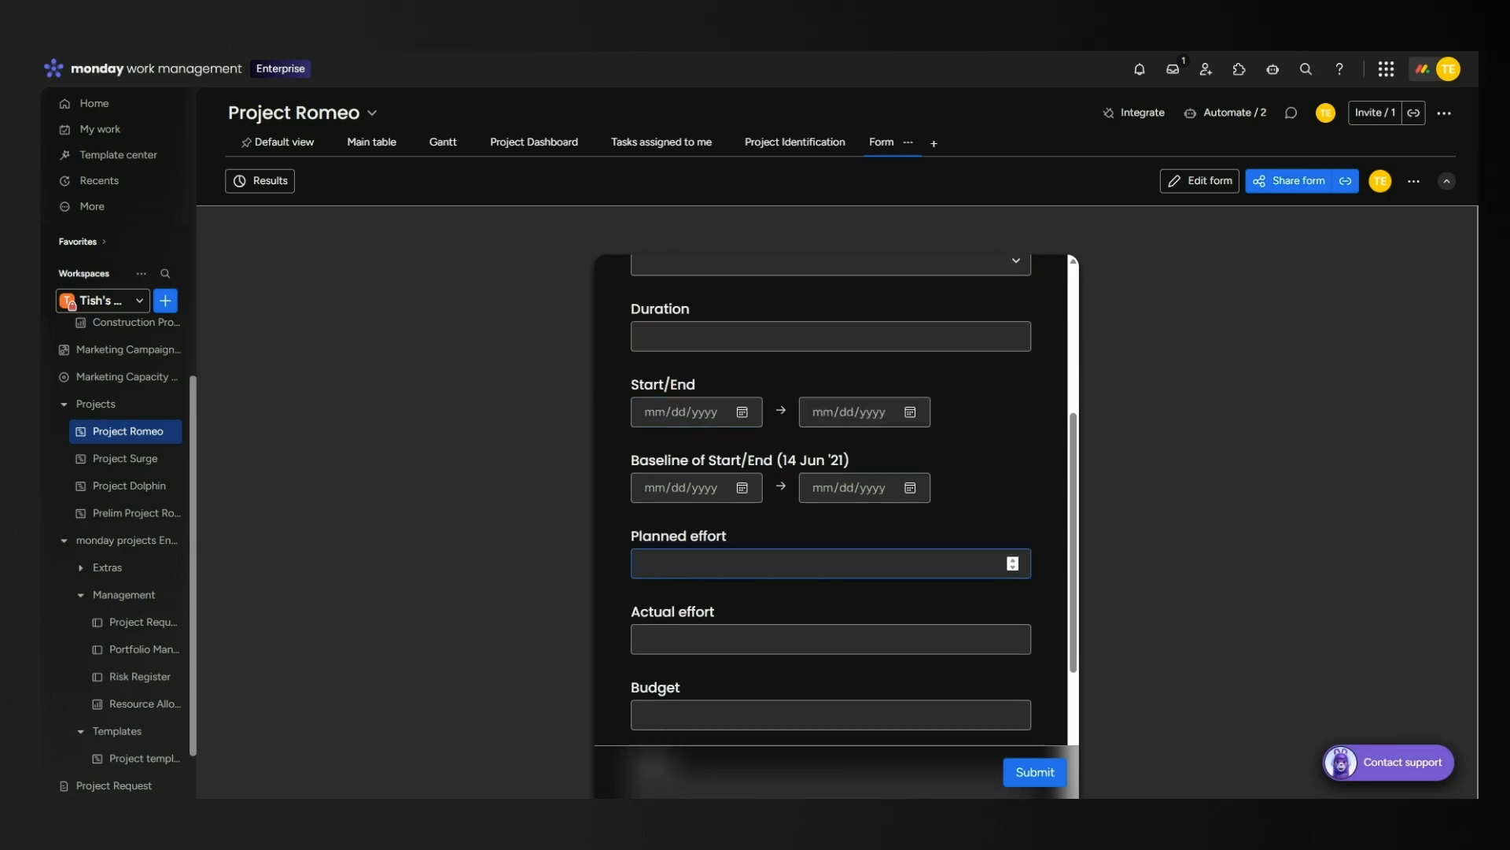
scroll(793, 589, down, 3)
scroll(799, 583, up, 1)
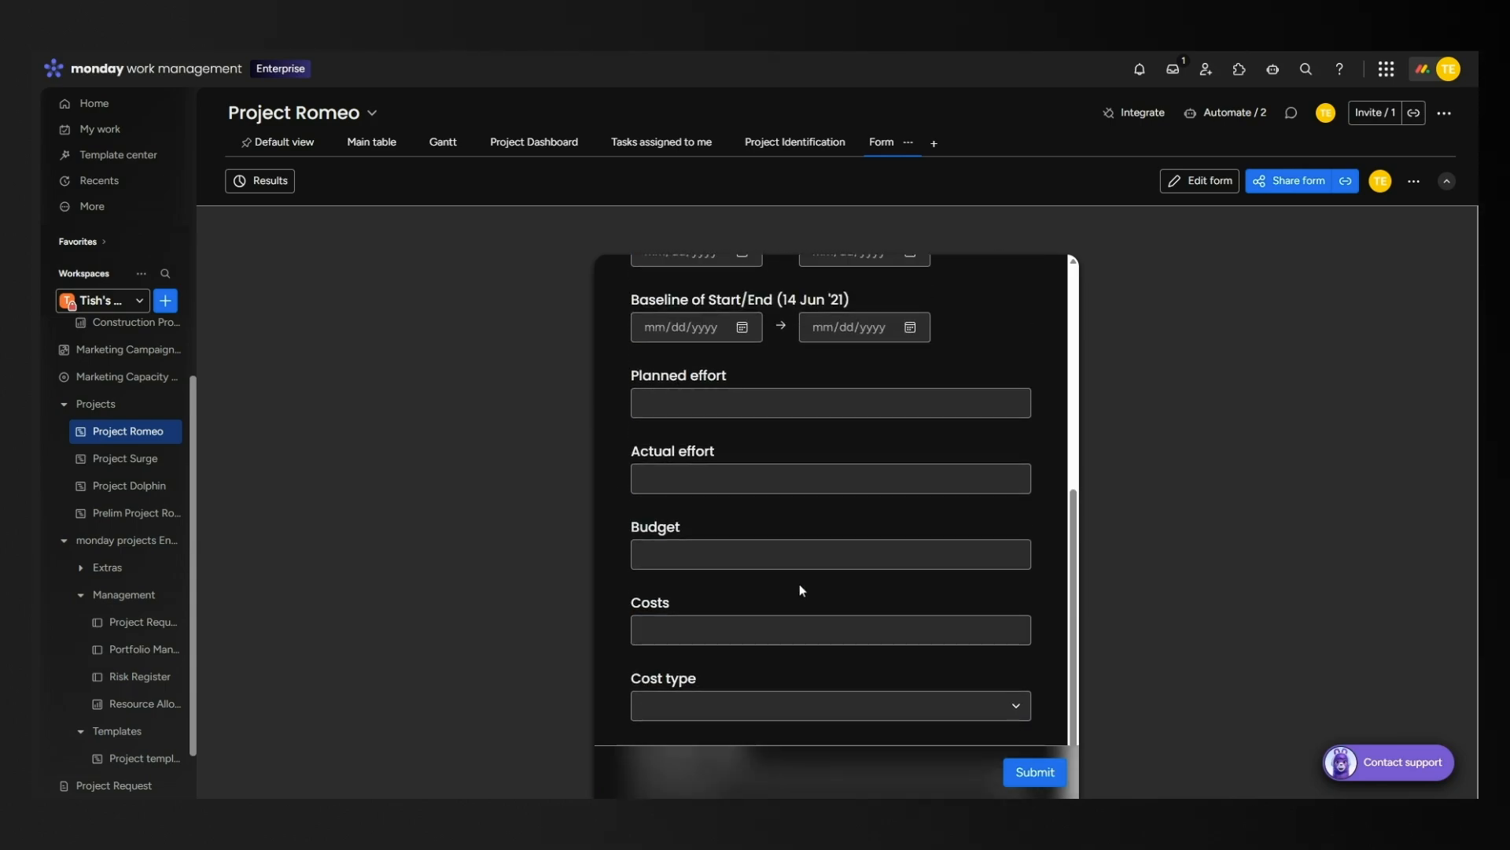
scroll(800, 589, down, 1)
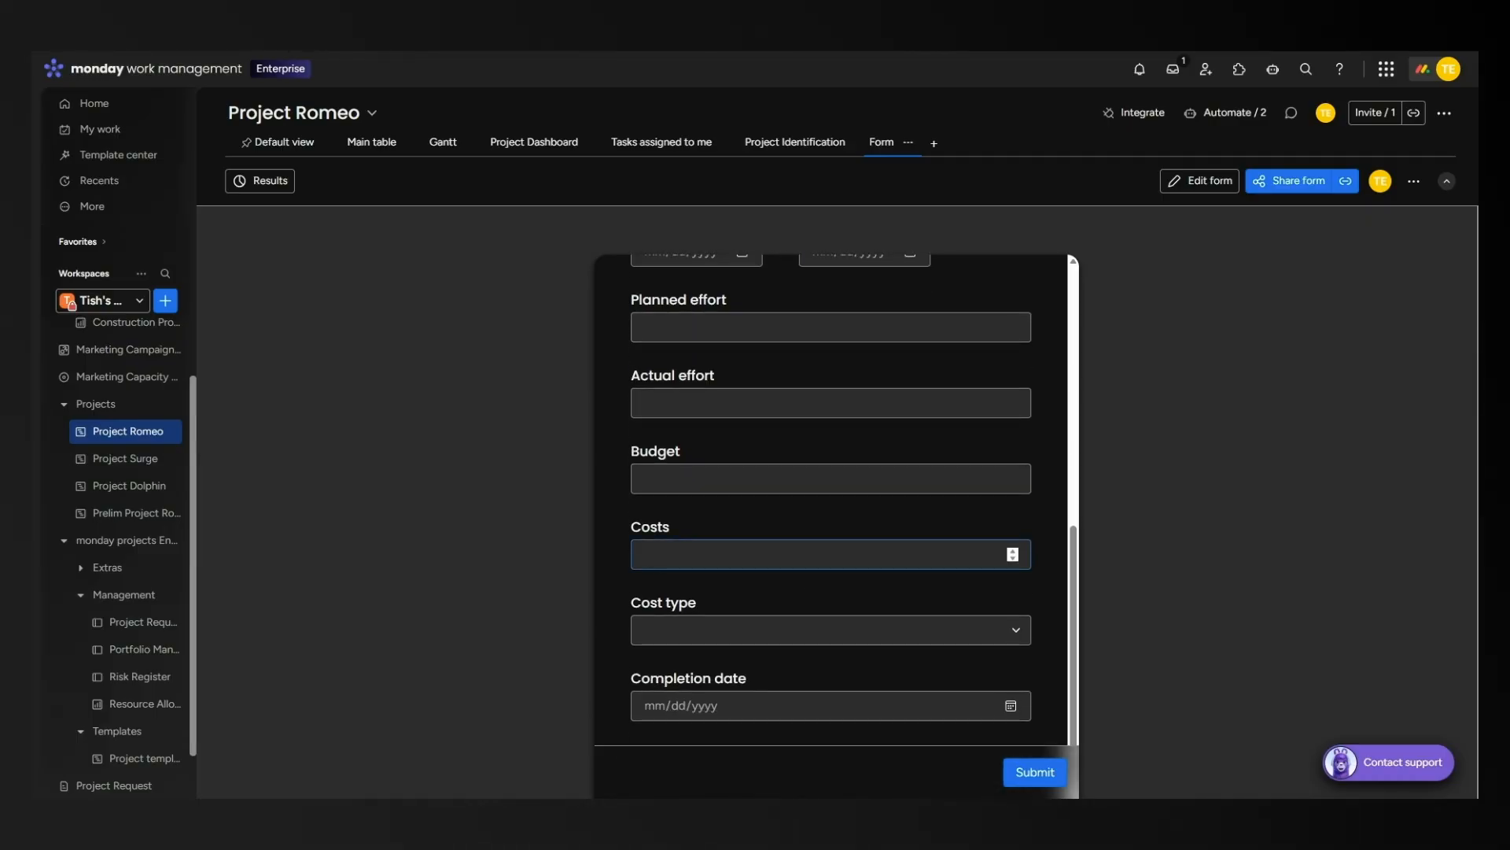
scroll(834, 578, up, 7)
Open the form editor, look through its Design and Settings tabs, then go back to the live form.
click(1200, 182)
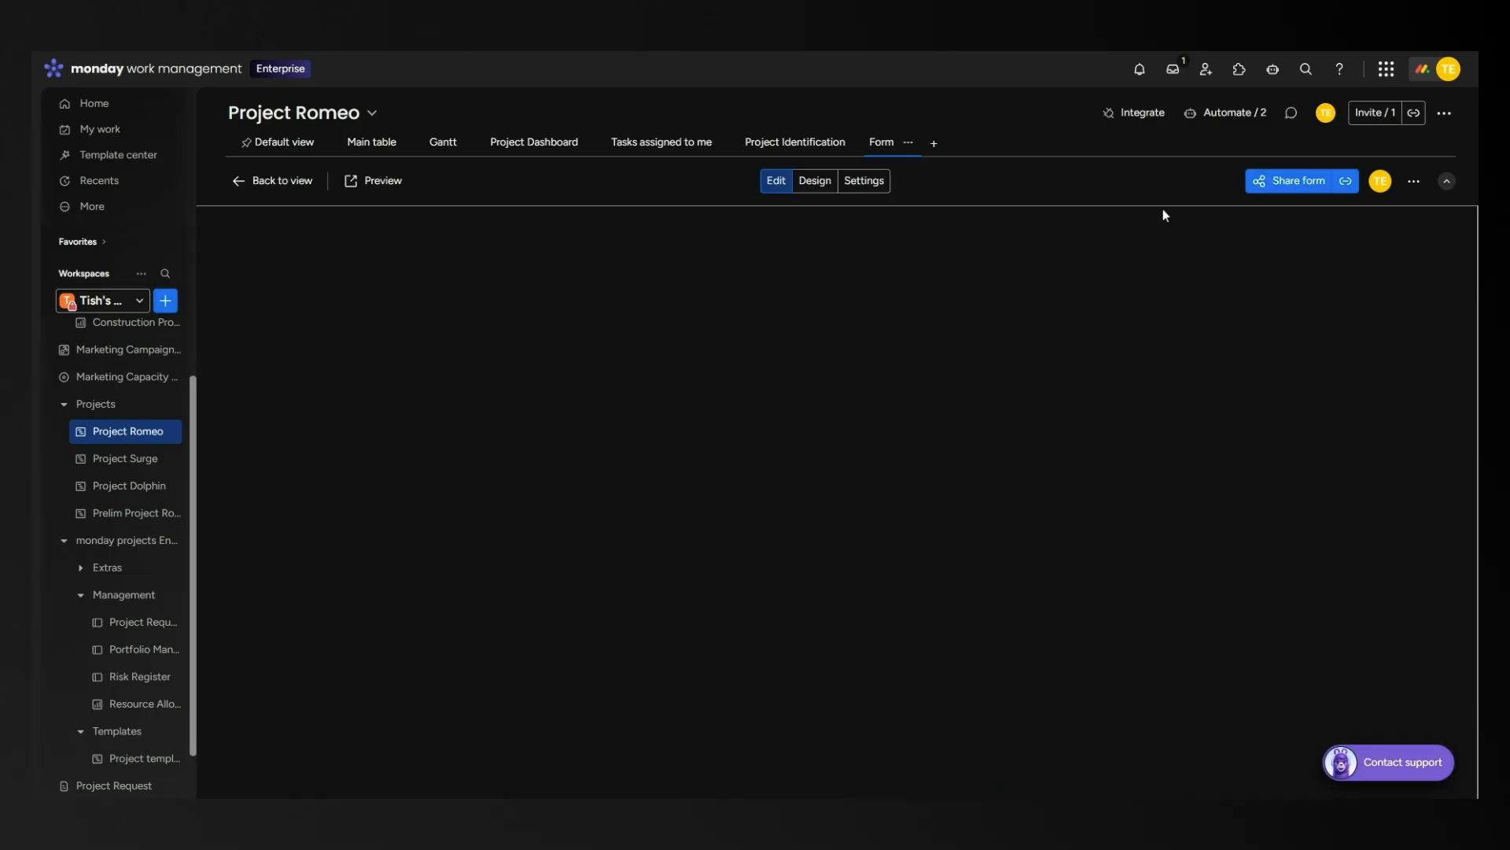
scroll(966, 574, down, 10)
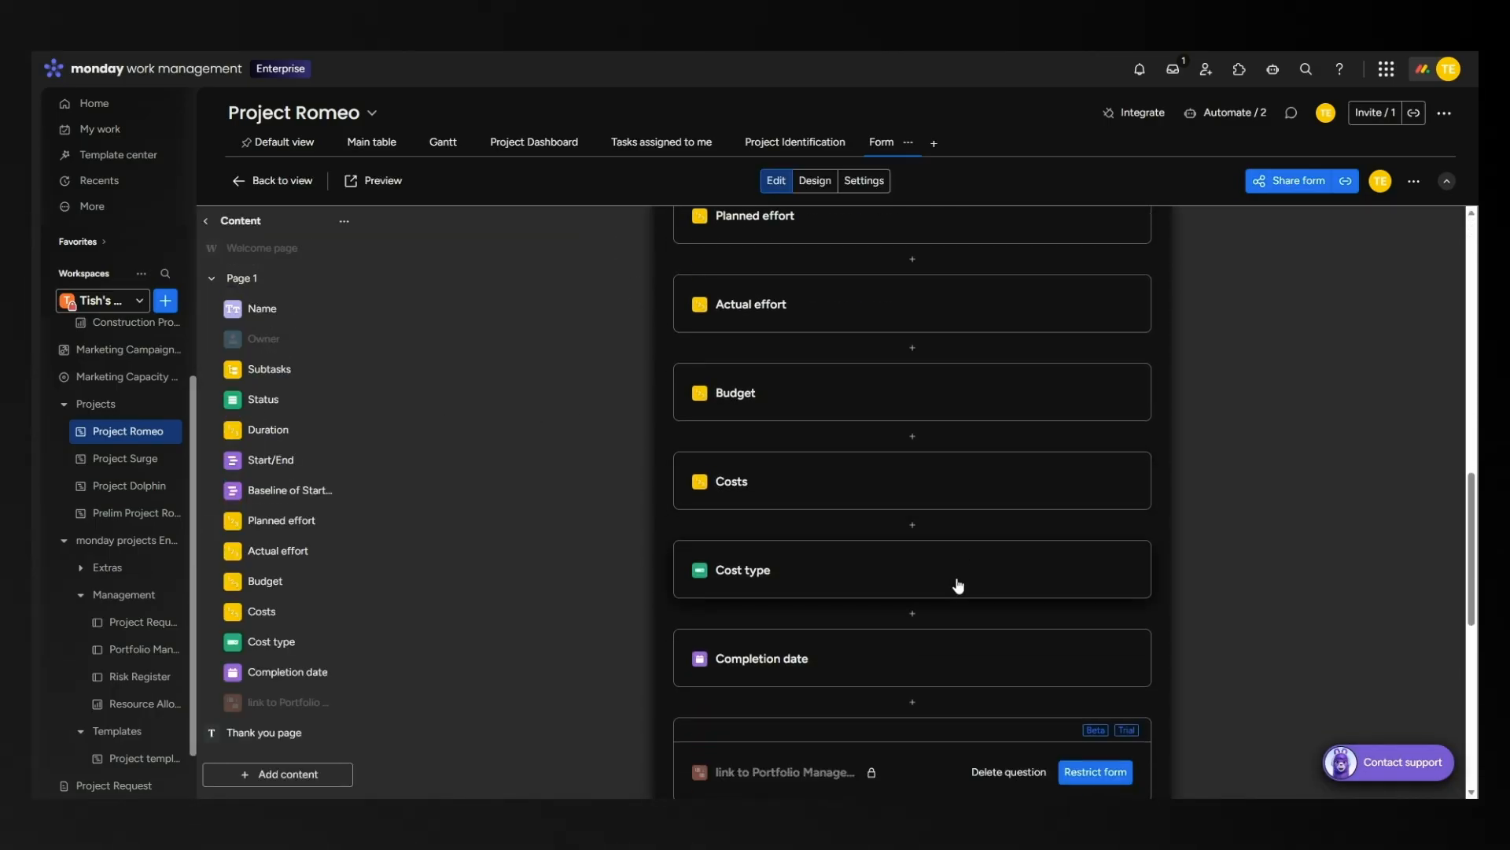
scroll(960, 582, up, 10)
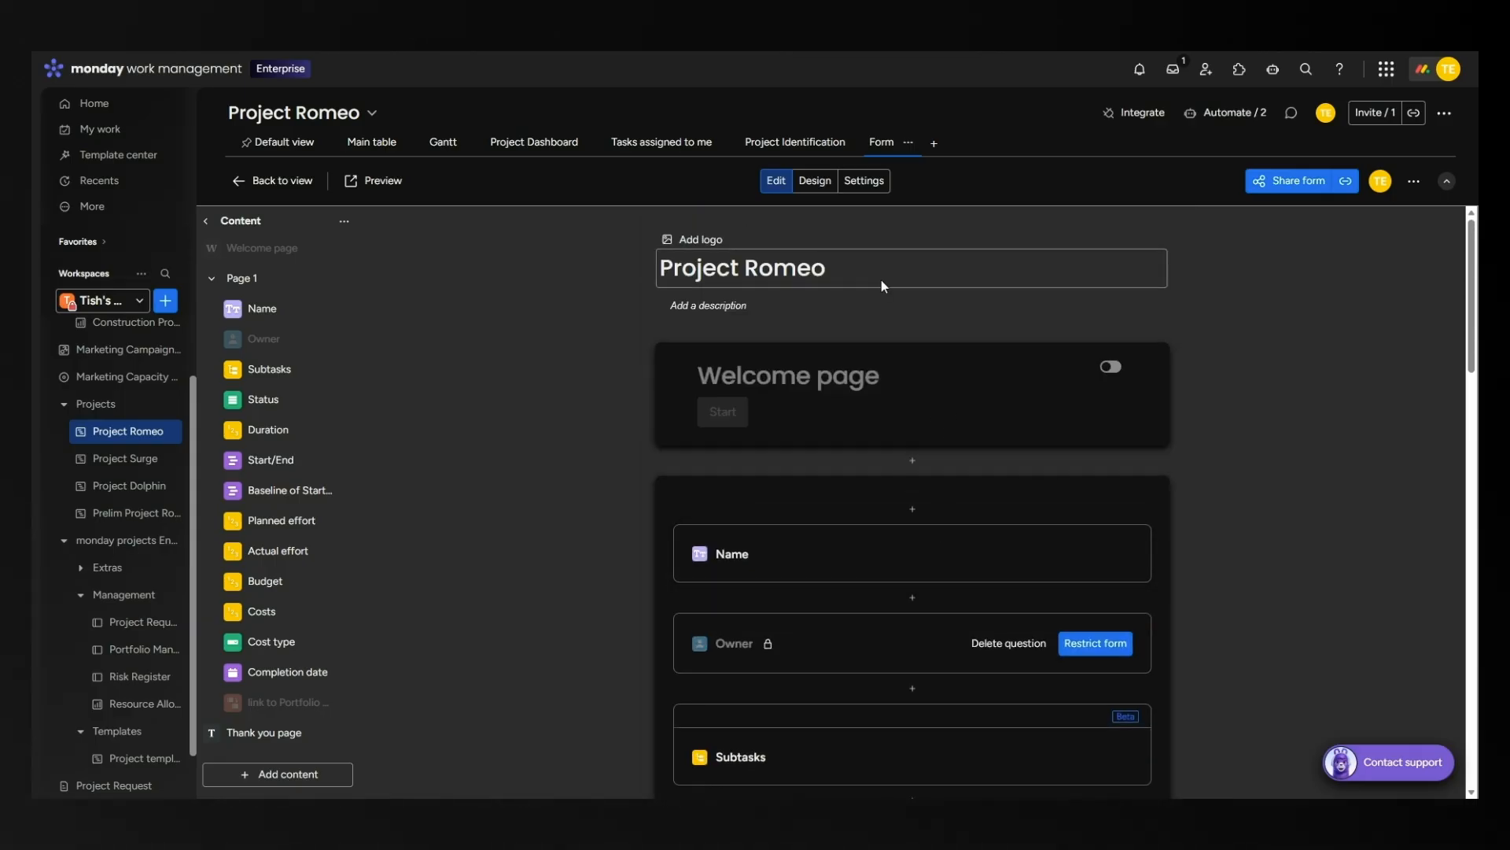
click(812, 189)
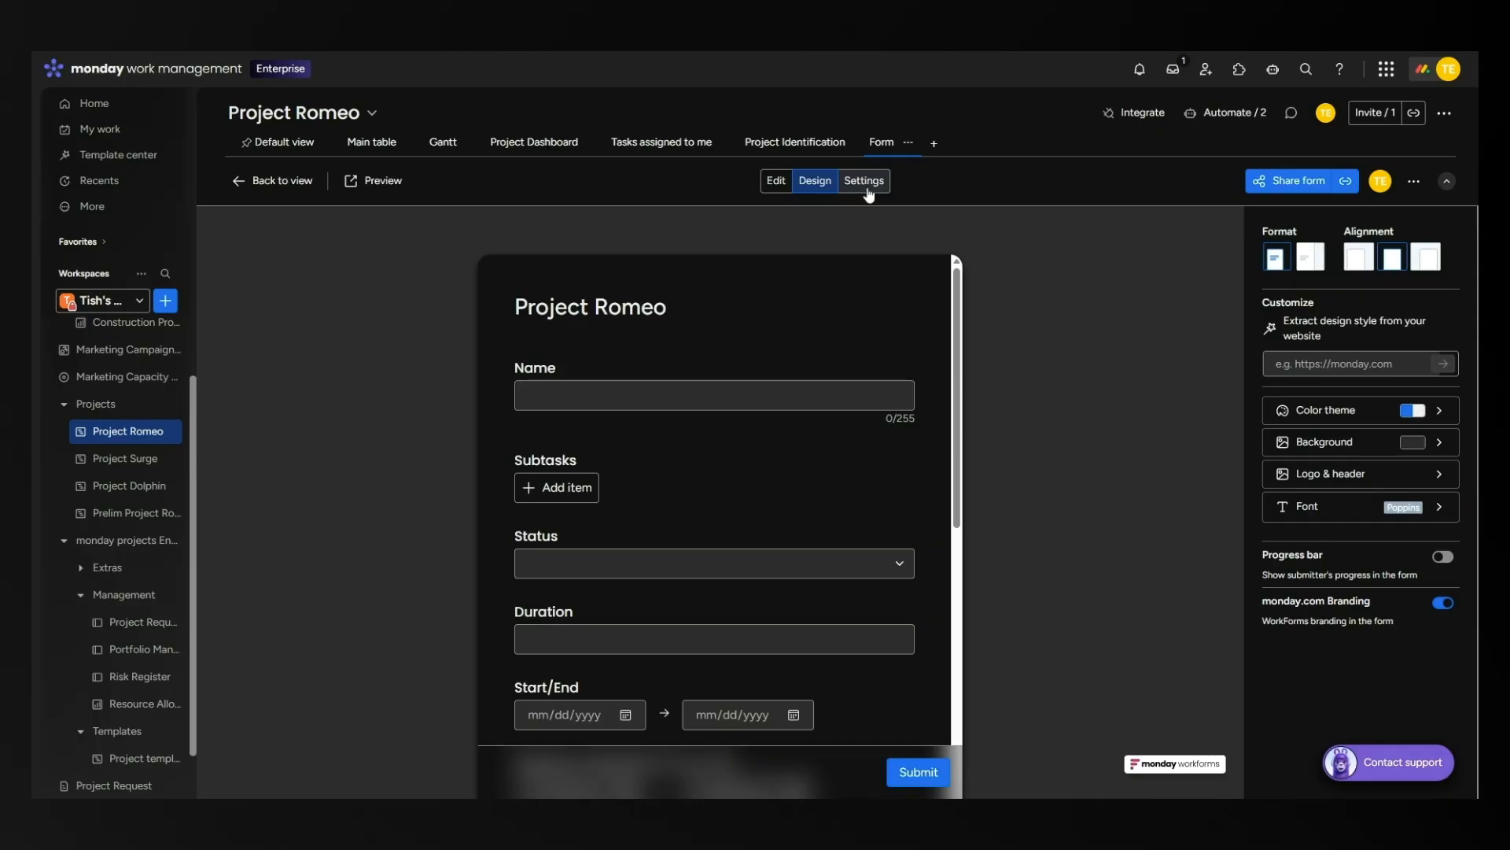
click(865, 190)
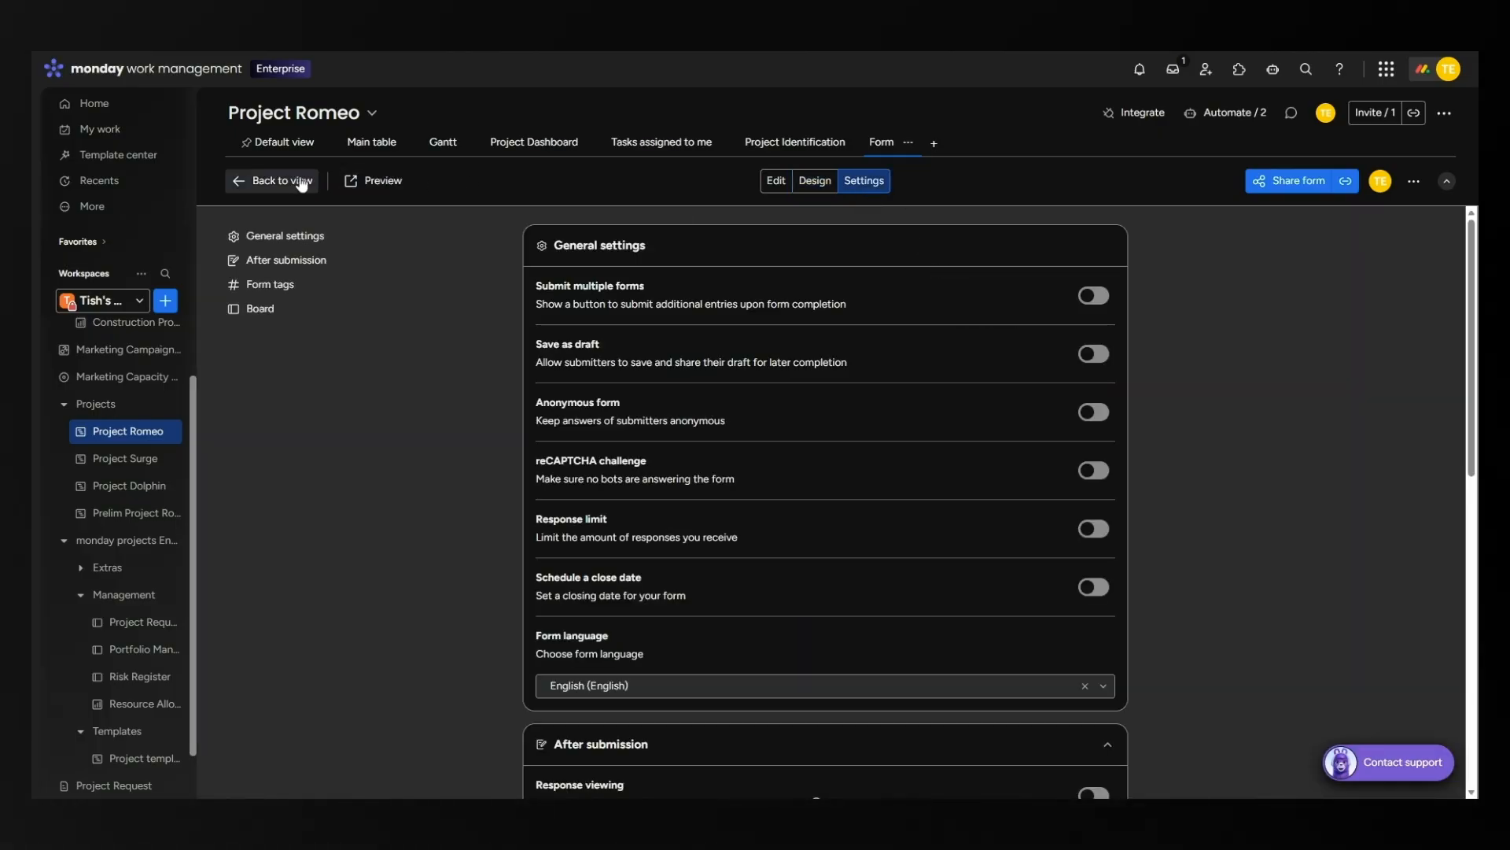
click(776, 183)
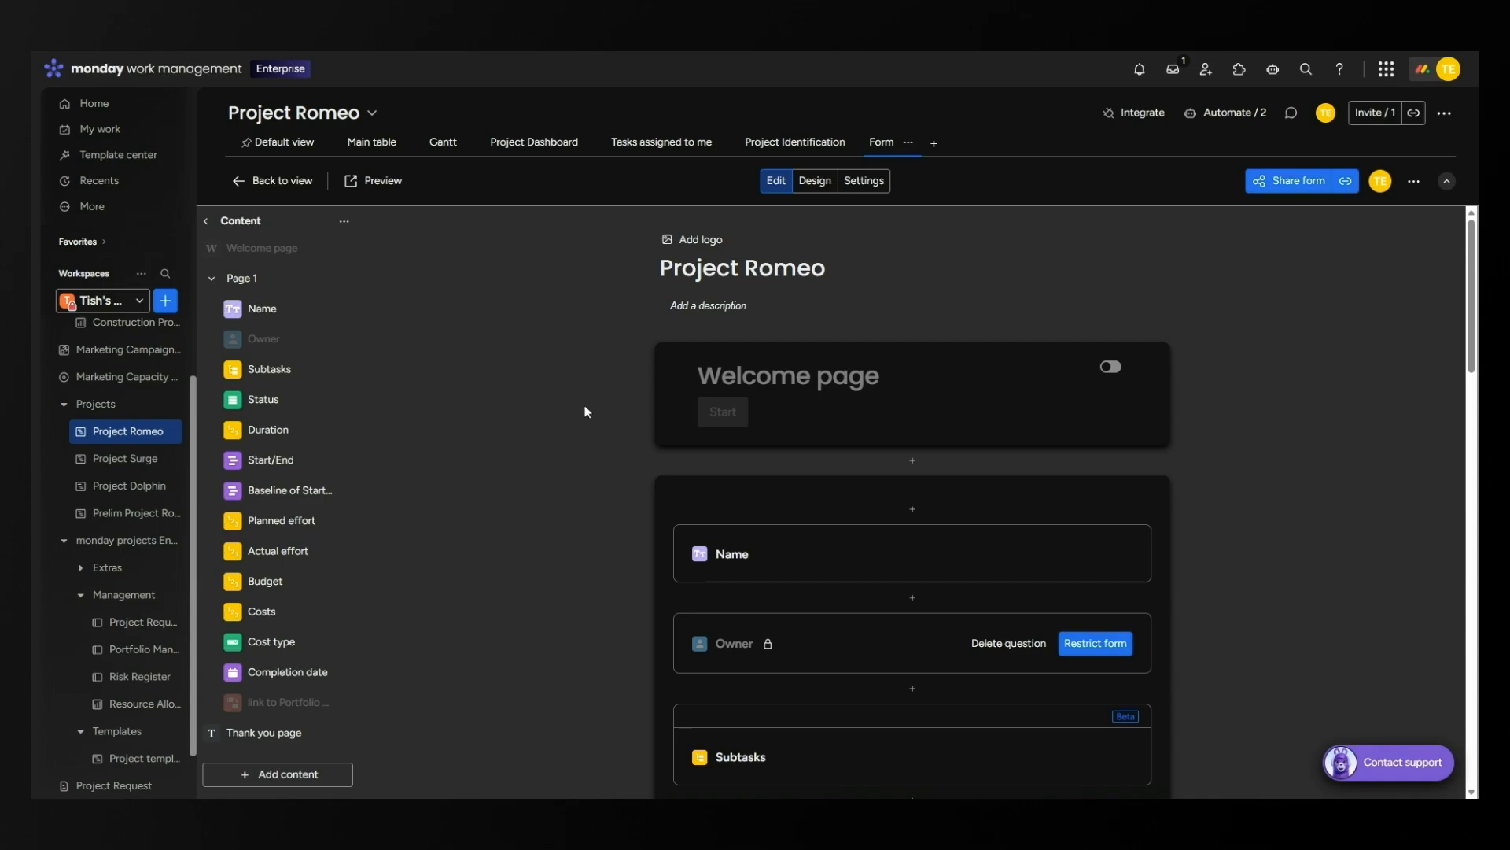
click(272, 182)
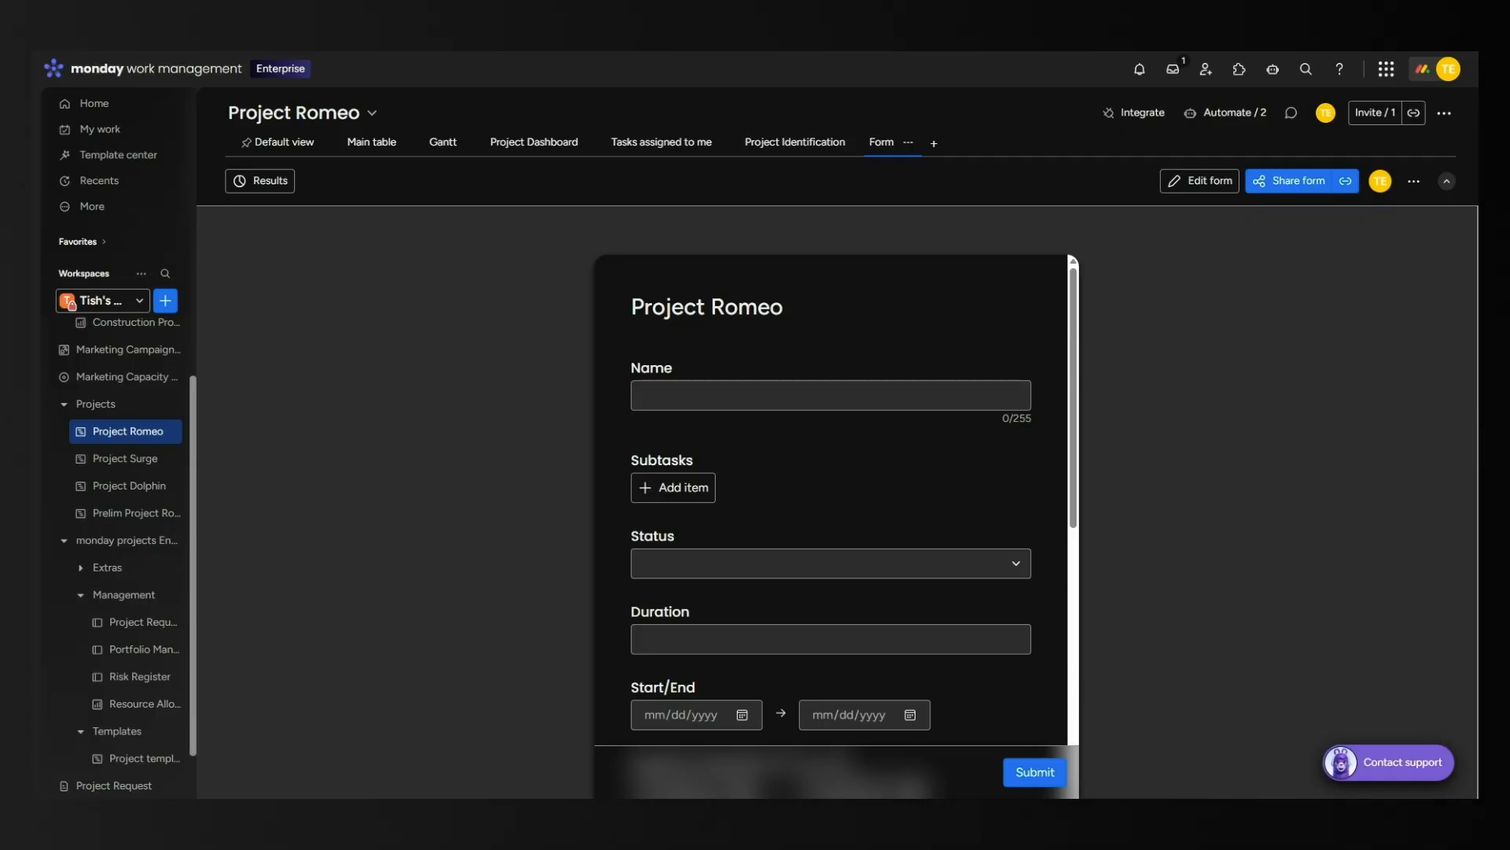
click(166, 305)
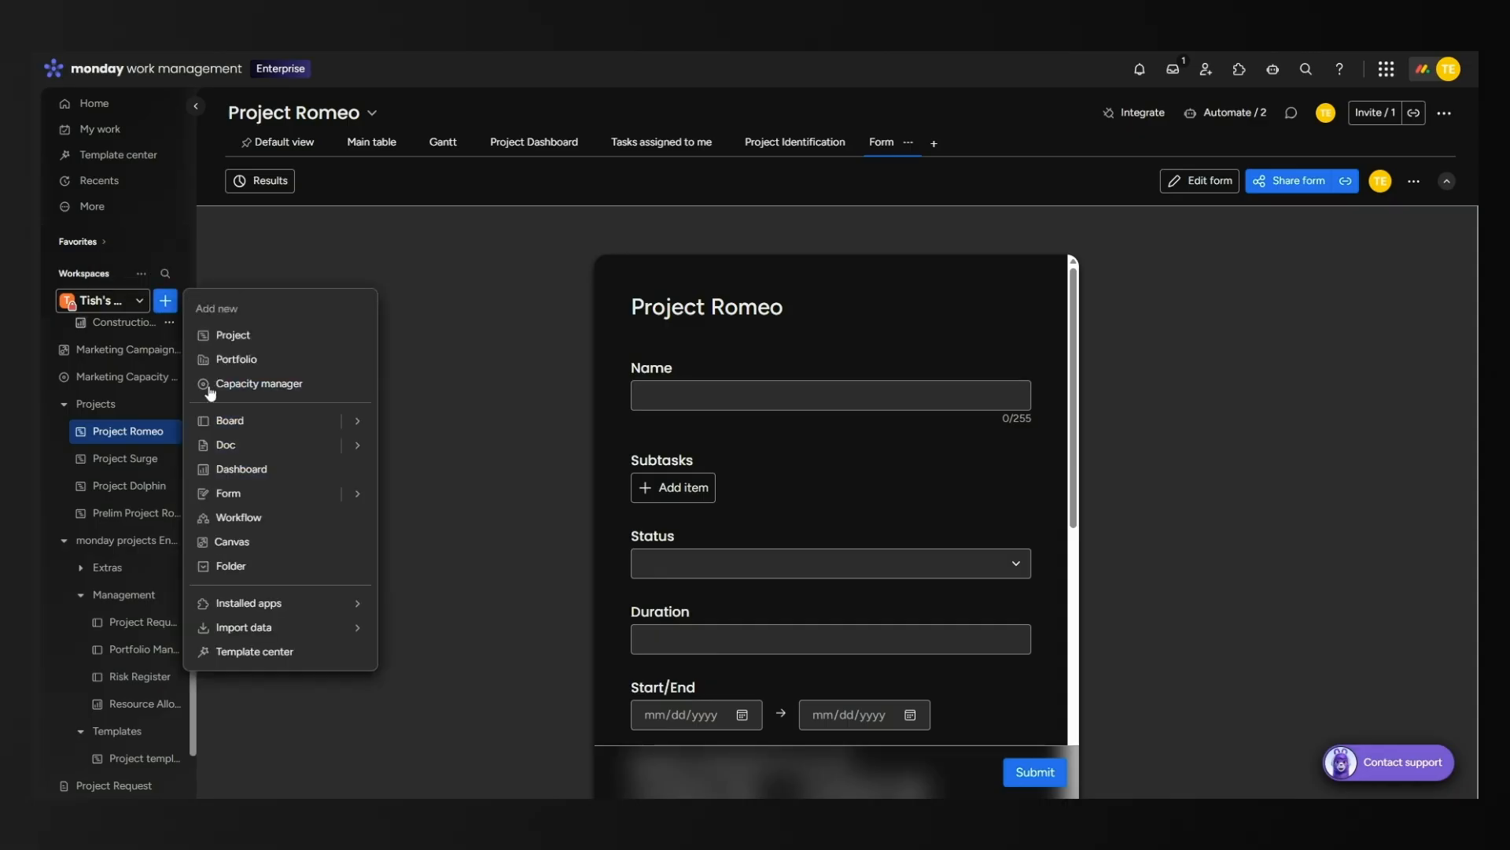
mouse_move(356, 496)
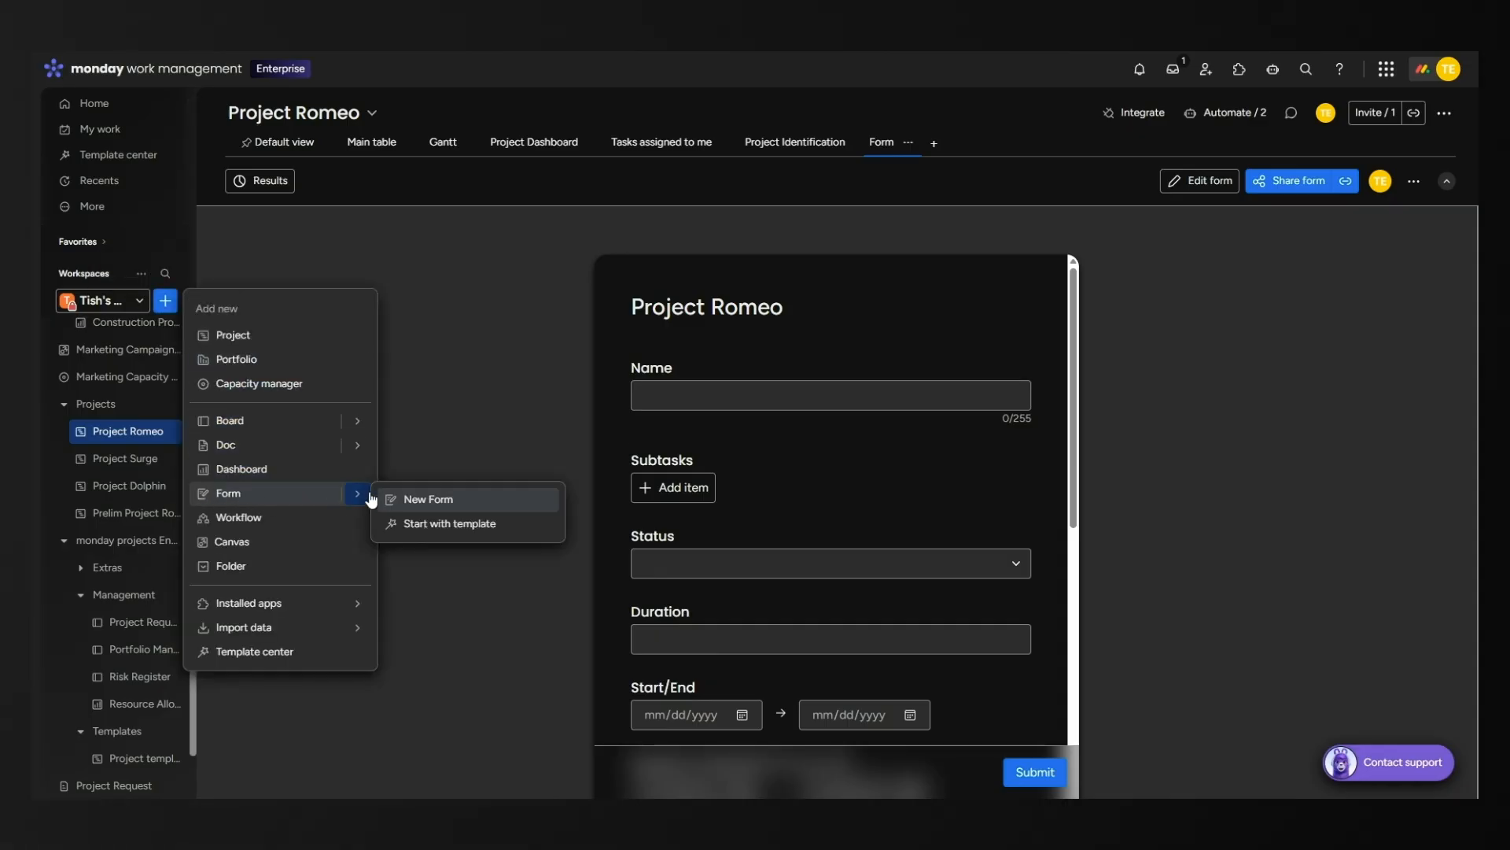
click(467, 533)
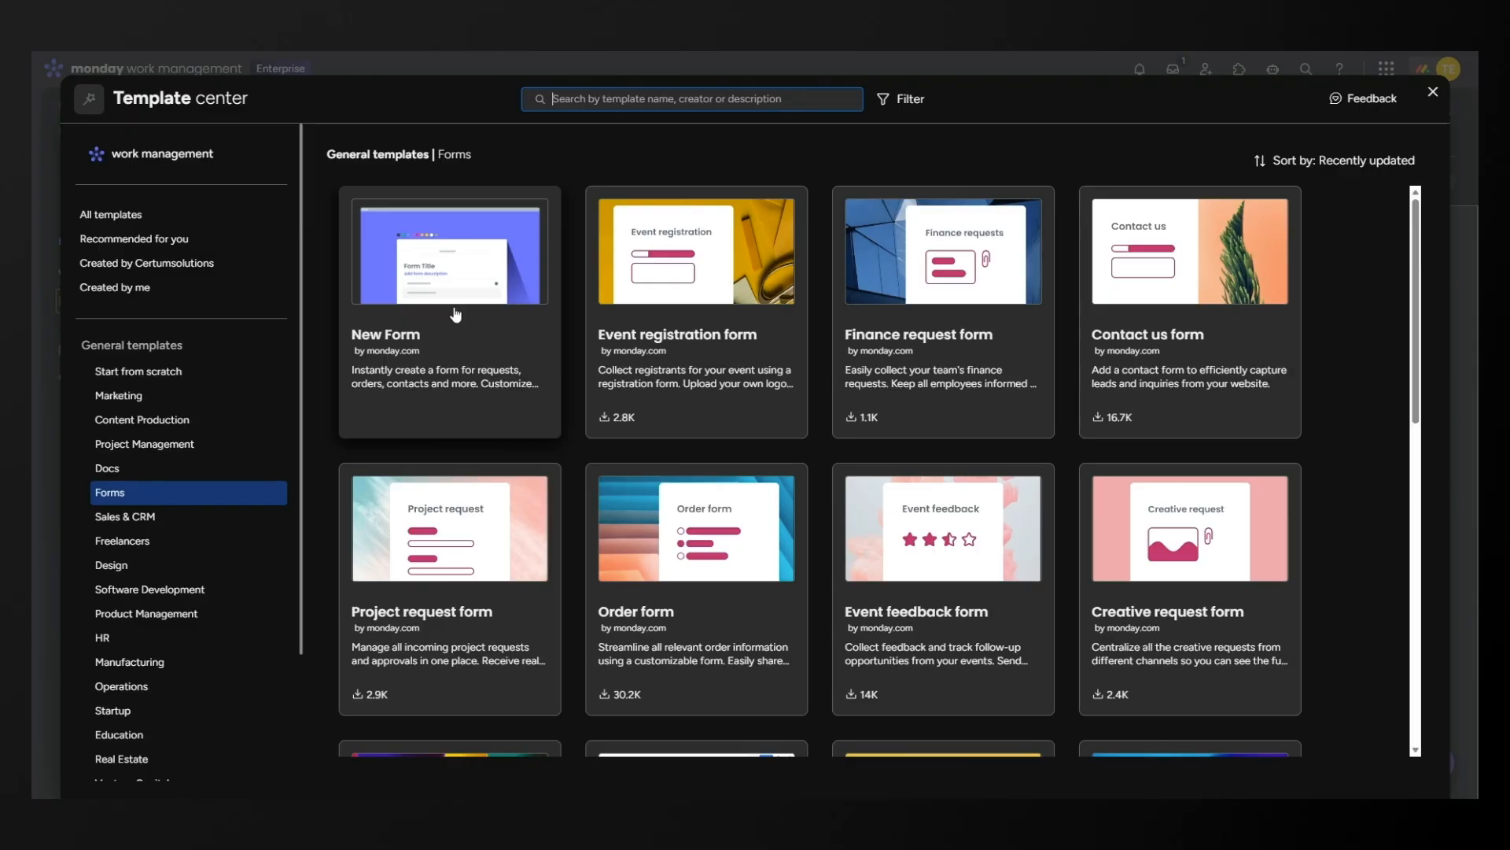
scroll(1035, 394, down, 6)
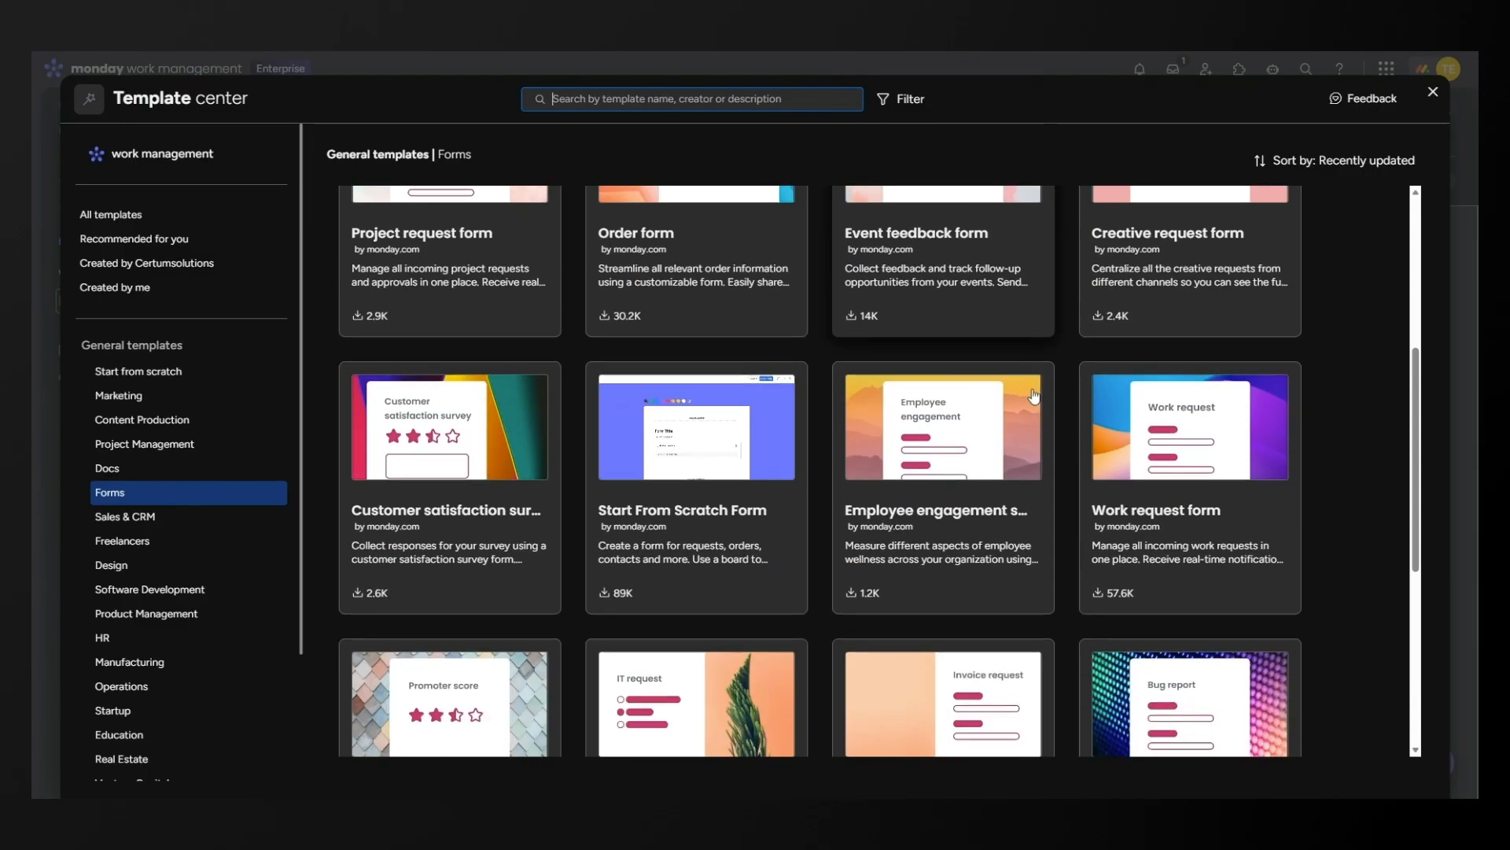
scroll(1033, 396, down, 2)
scroll(1030, 396, up, 3)
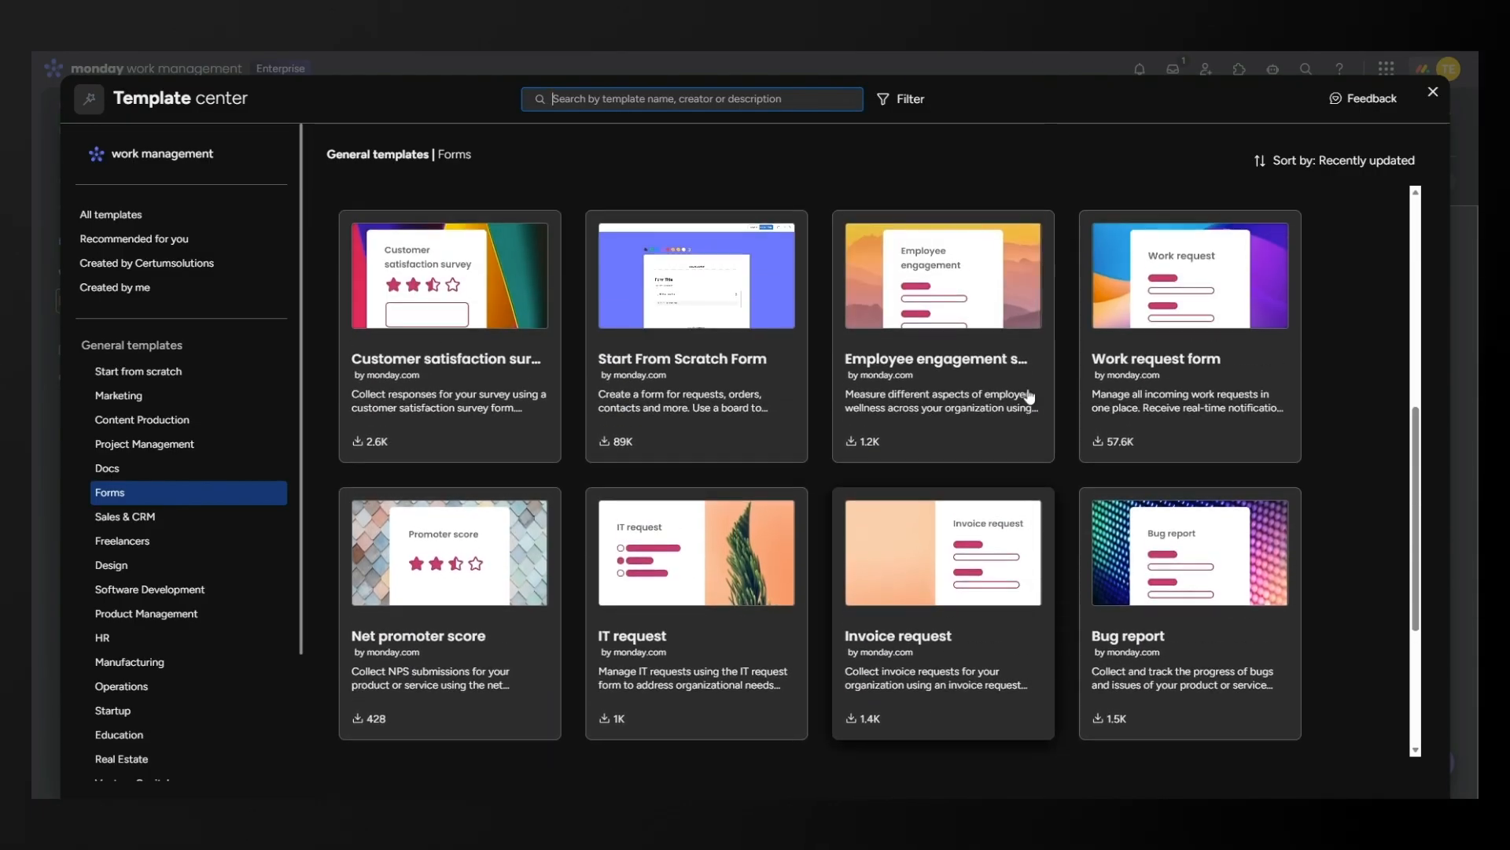
scroll(1030, 396, up, 2)
scroll(1127, 356, up, 1)
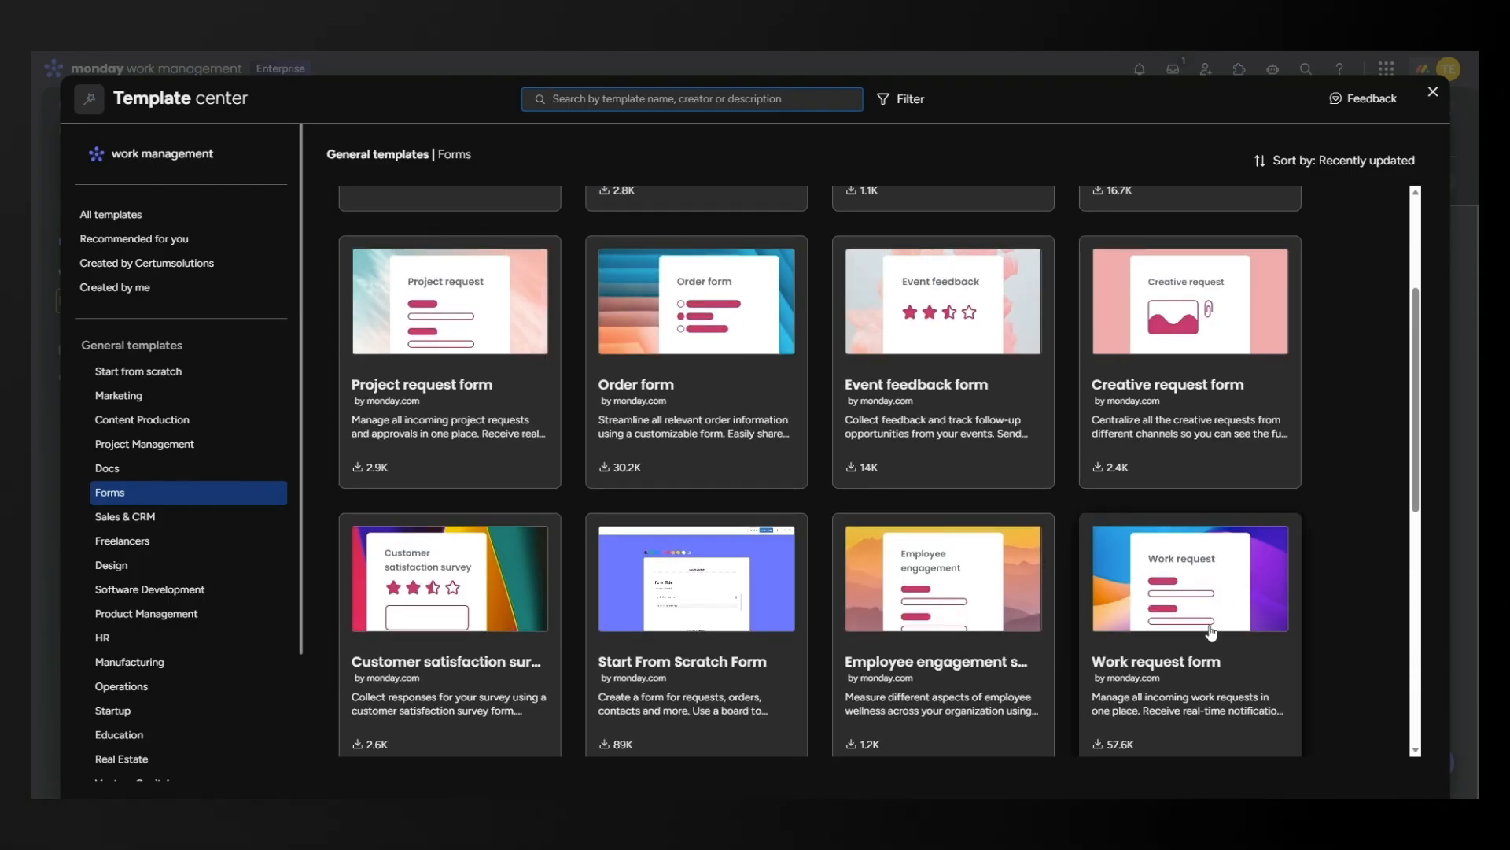
scroll(512, 346, up, 2)
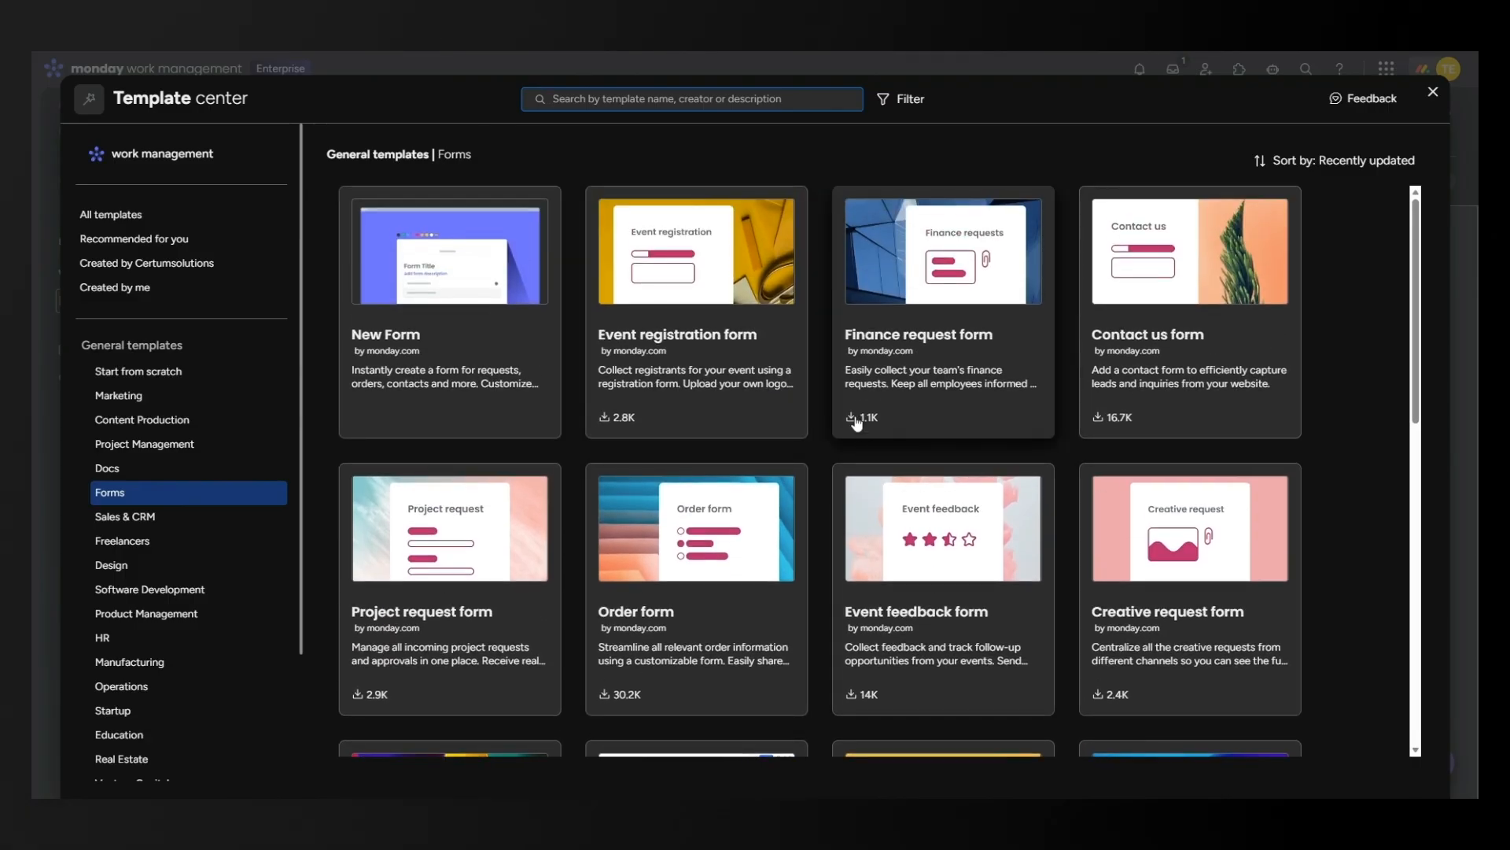
click(912, 331)
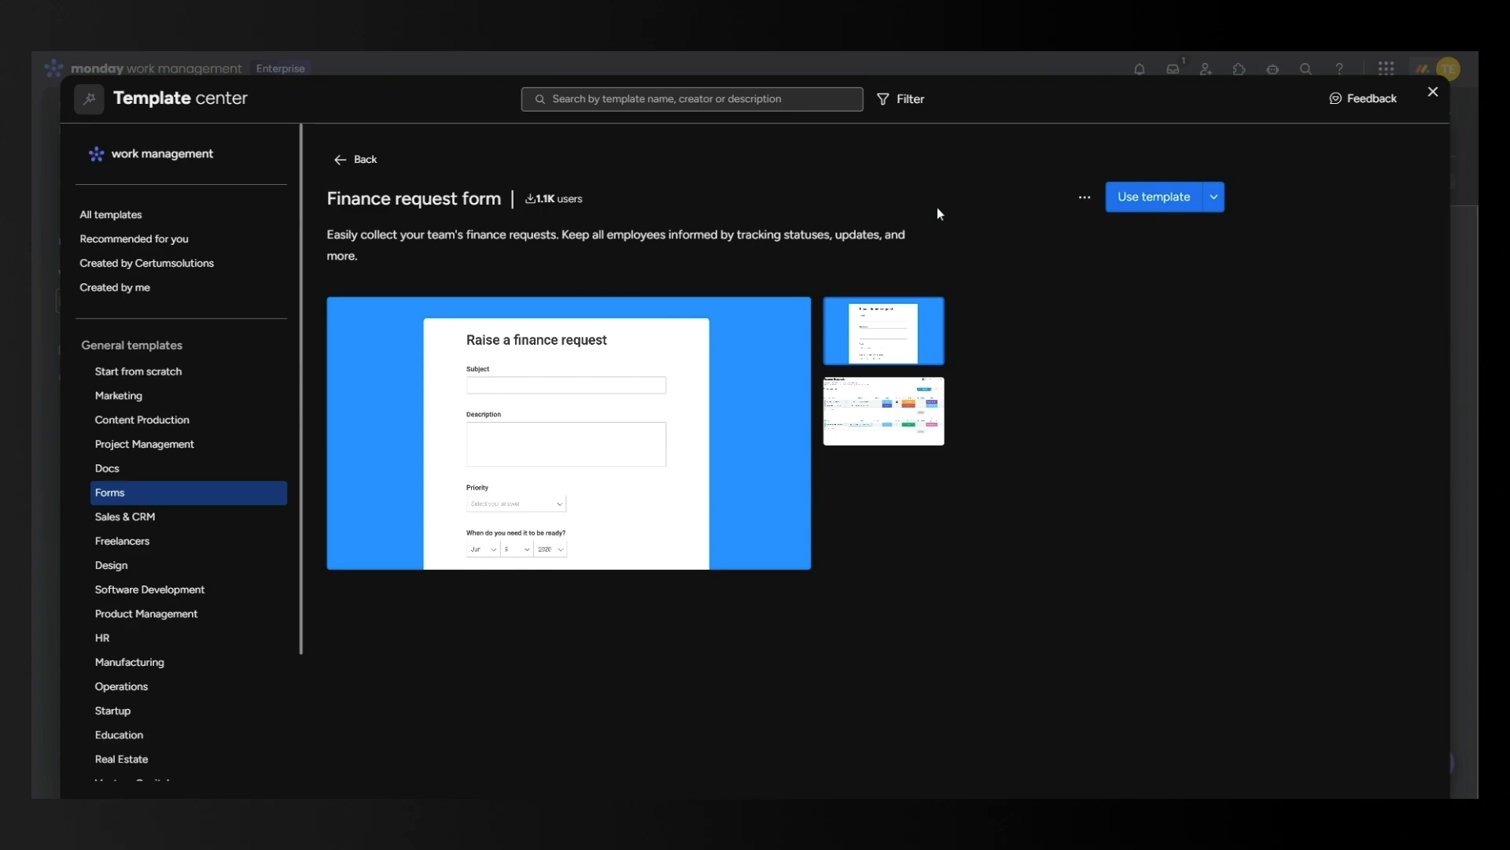
Close the template gallery and browse the Project Request board's Project request form.
click(1433, 92)
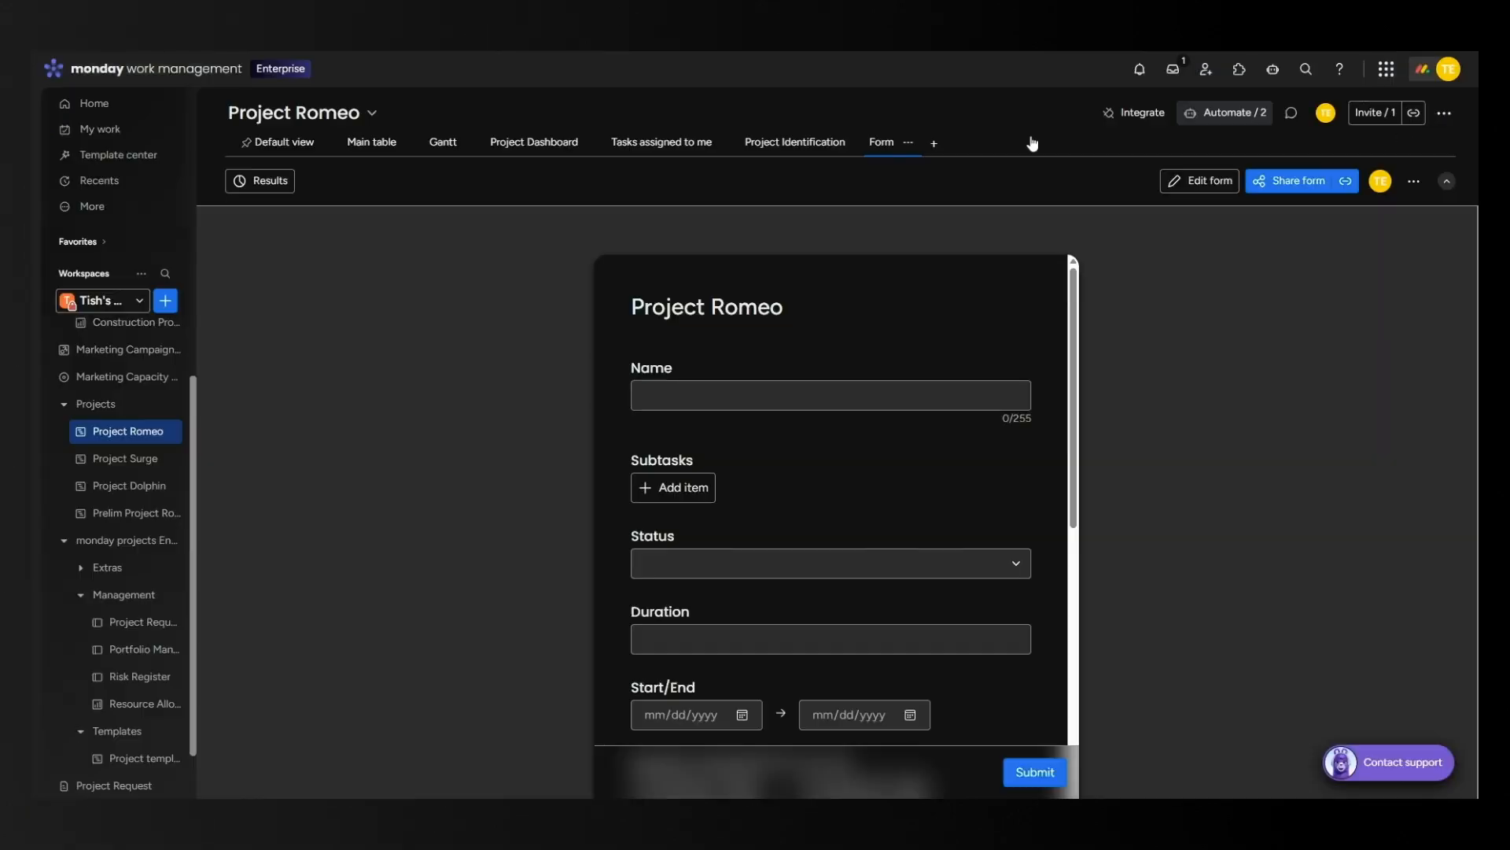
scroll(114, 629, down, 1)
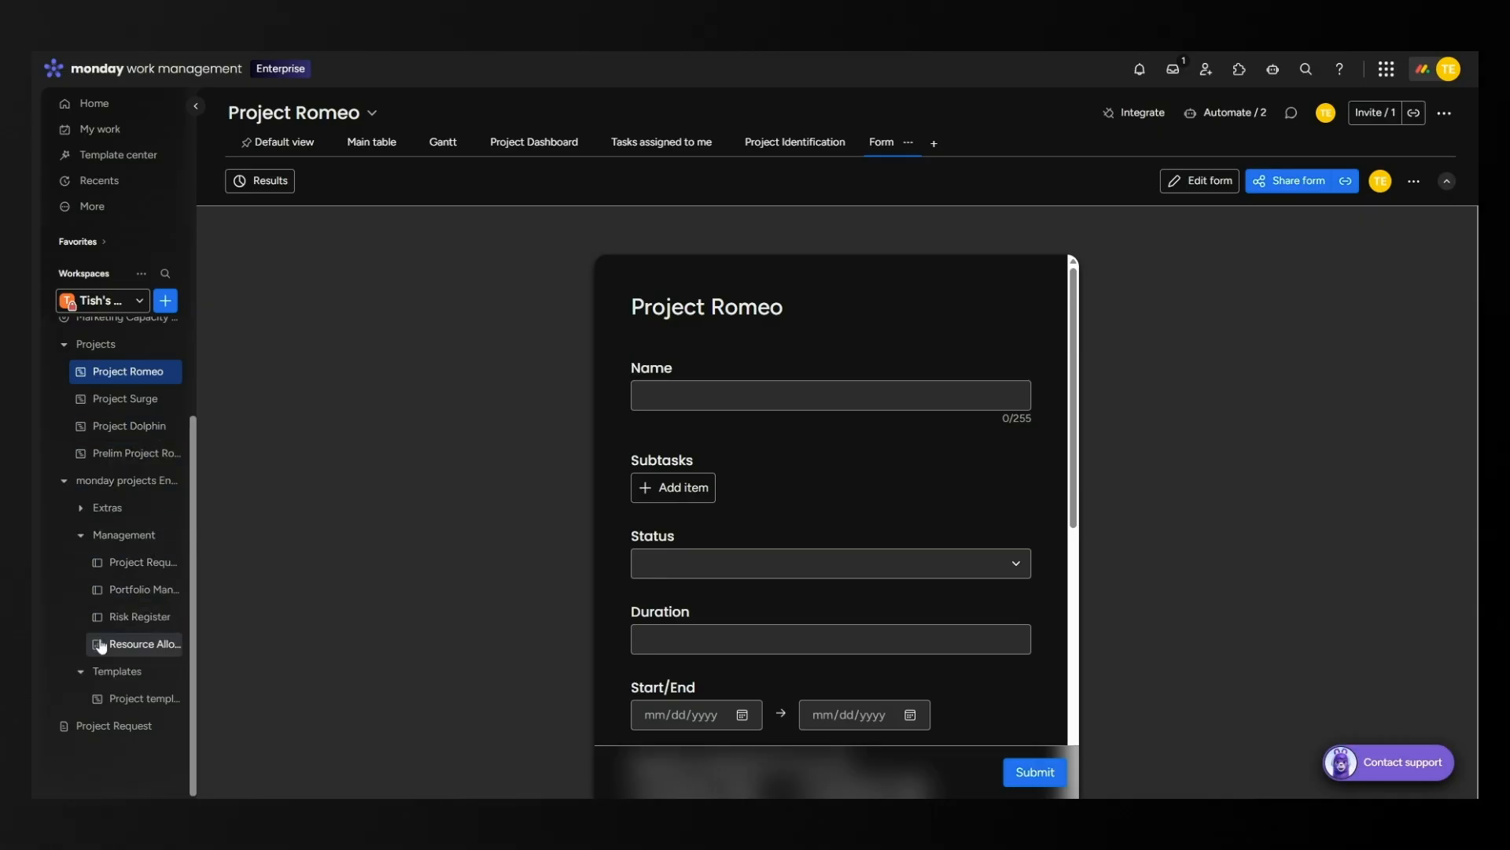
click(99, 734)
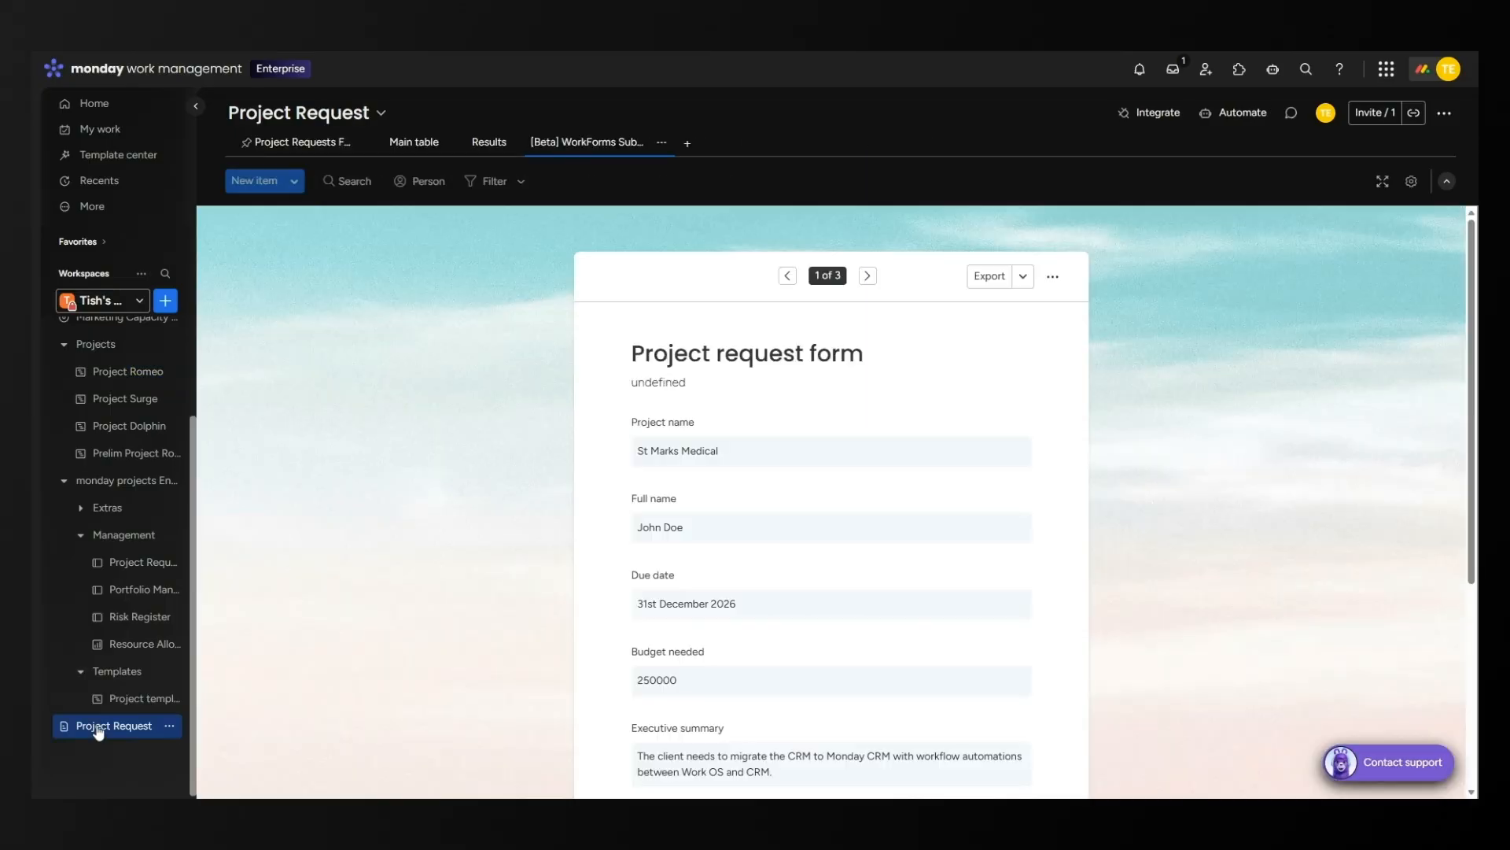
click(296, 140)
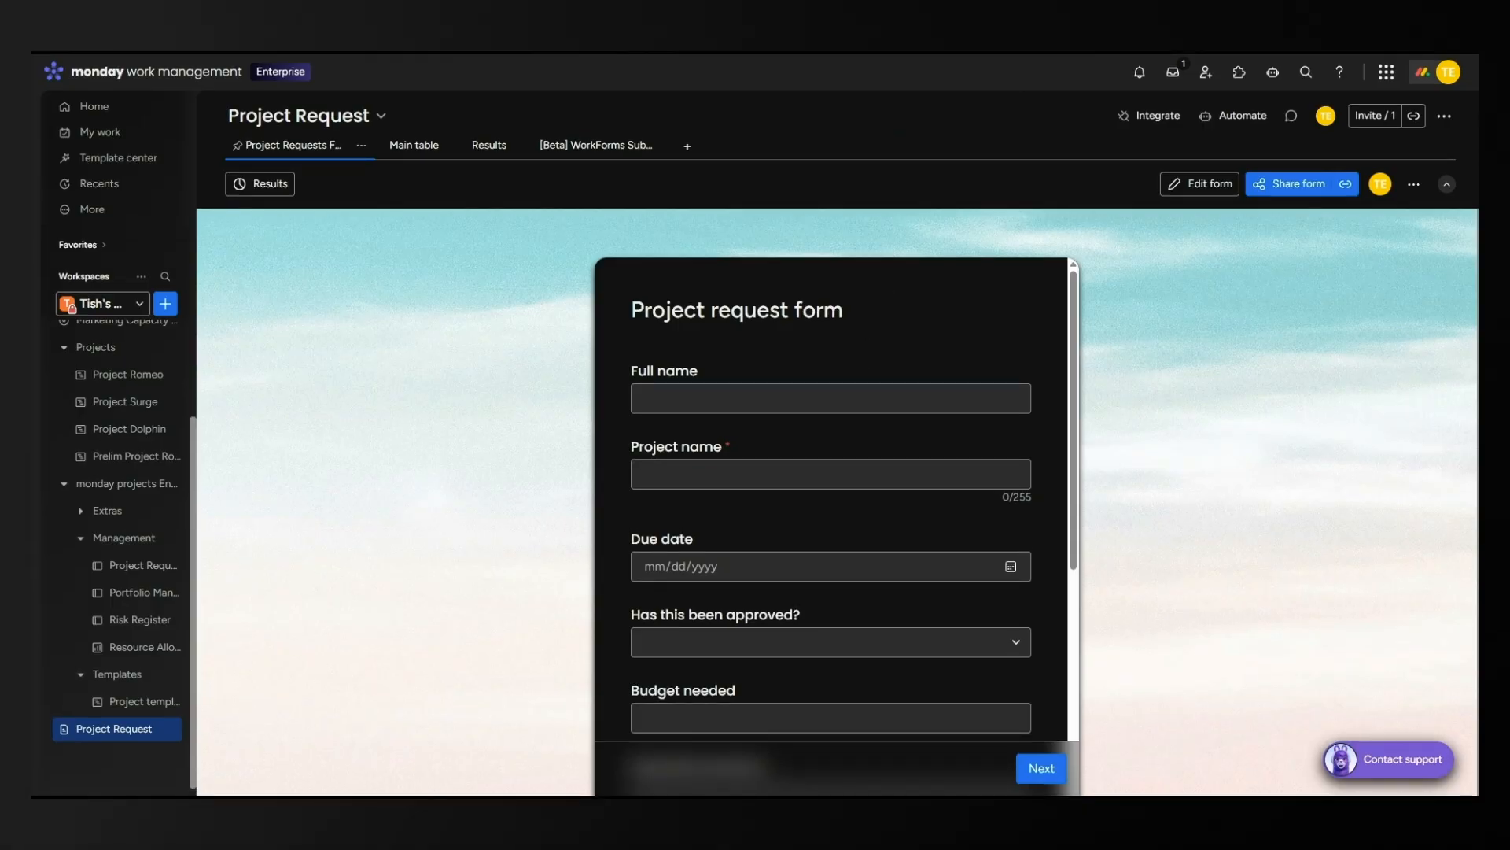
scroll(1021, 360, down, 5)
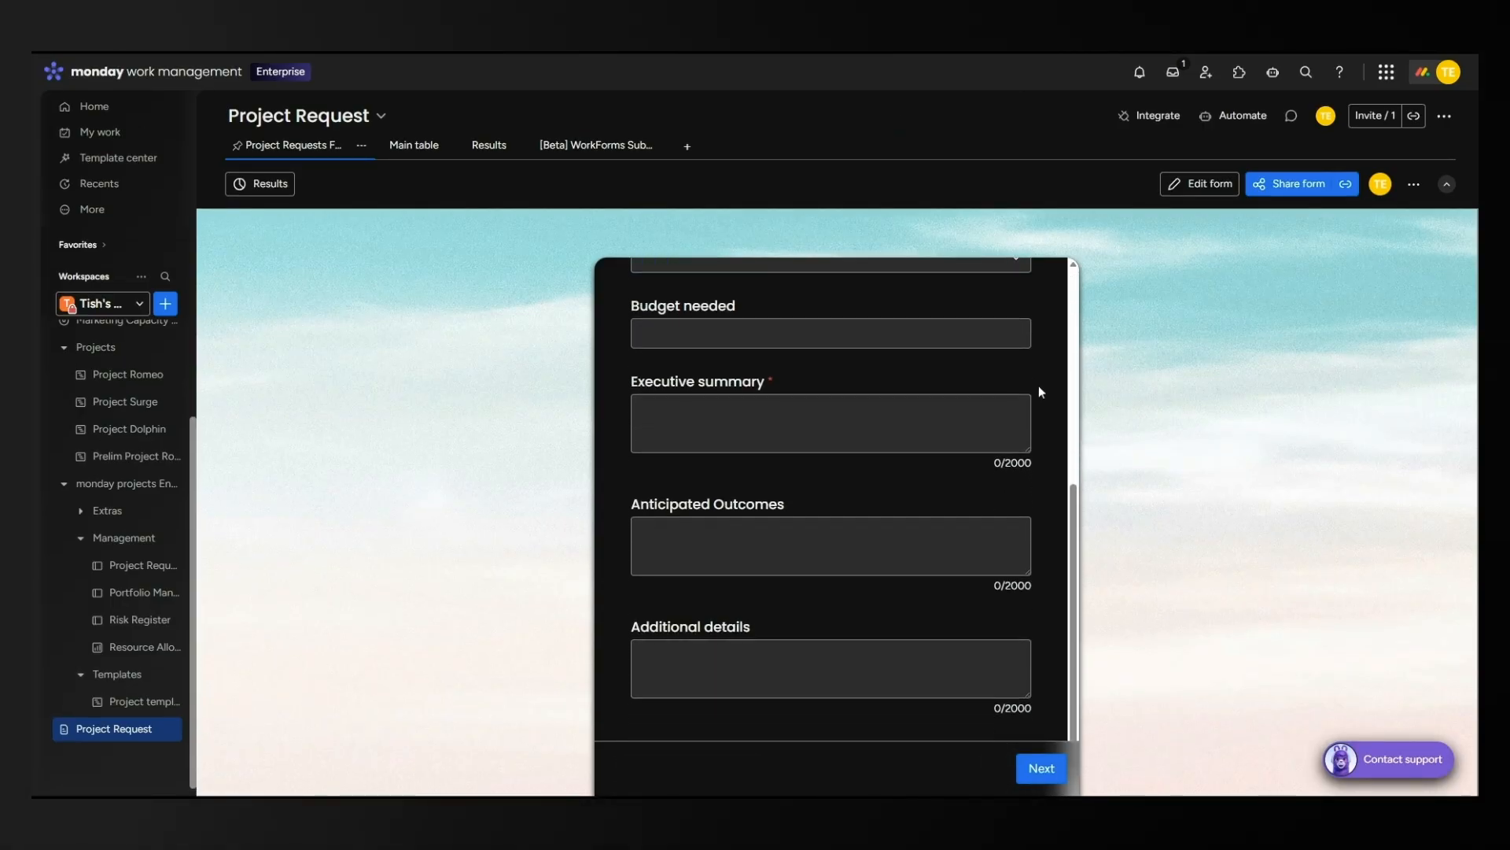
scroll(1038, 392, up, 5)
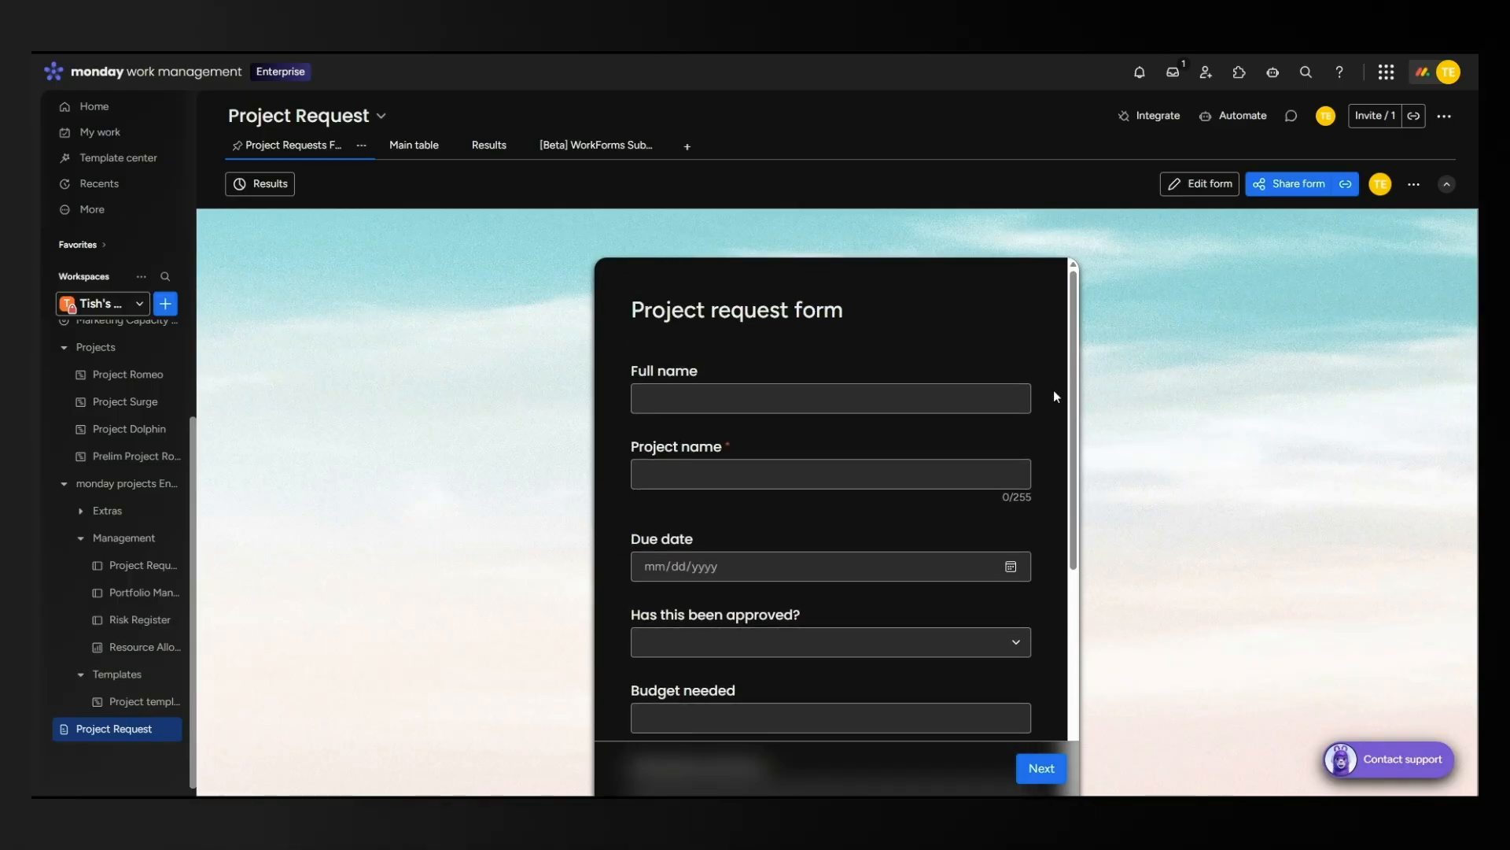
scroll(1057, 395, down, 5)
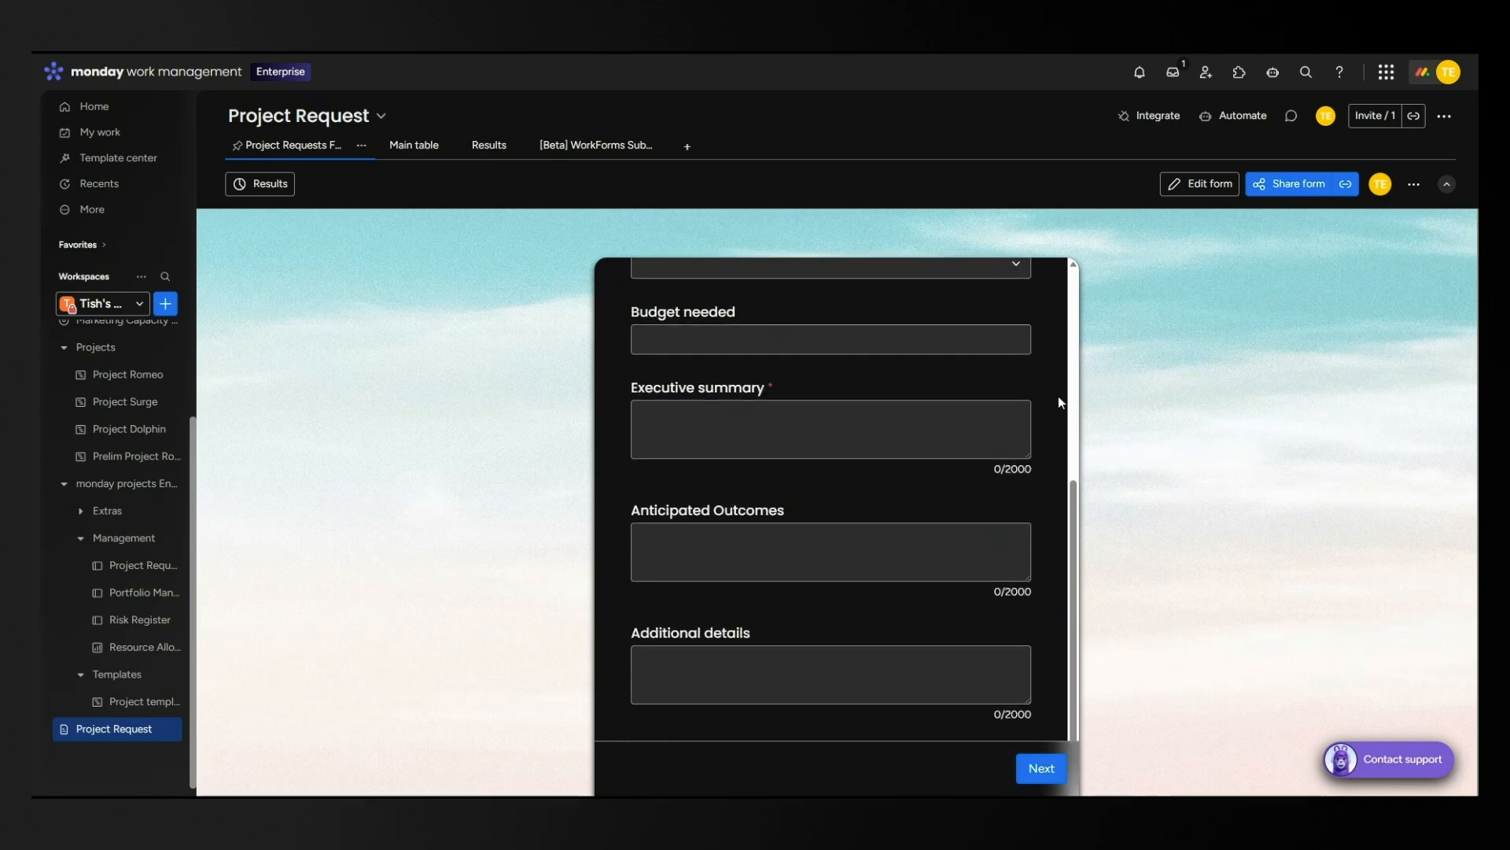
scroll(1058, 395, up, 1)
scroll(1059, 395, up, 5)
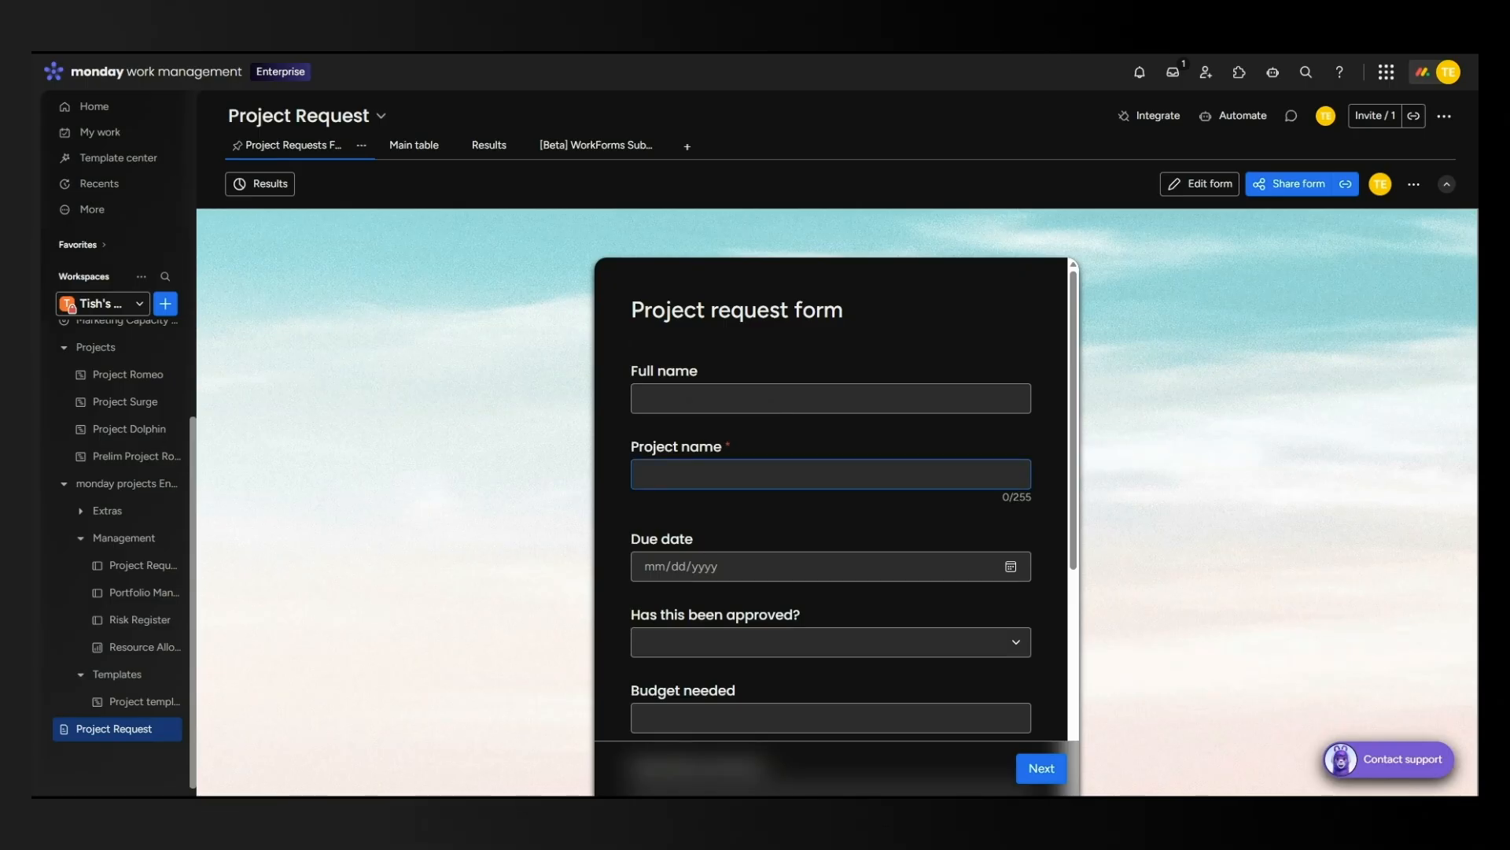
scroll(724, 380, down, 1)
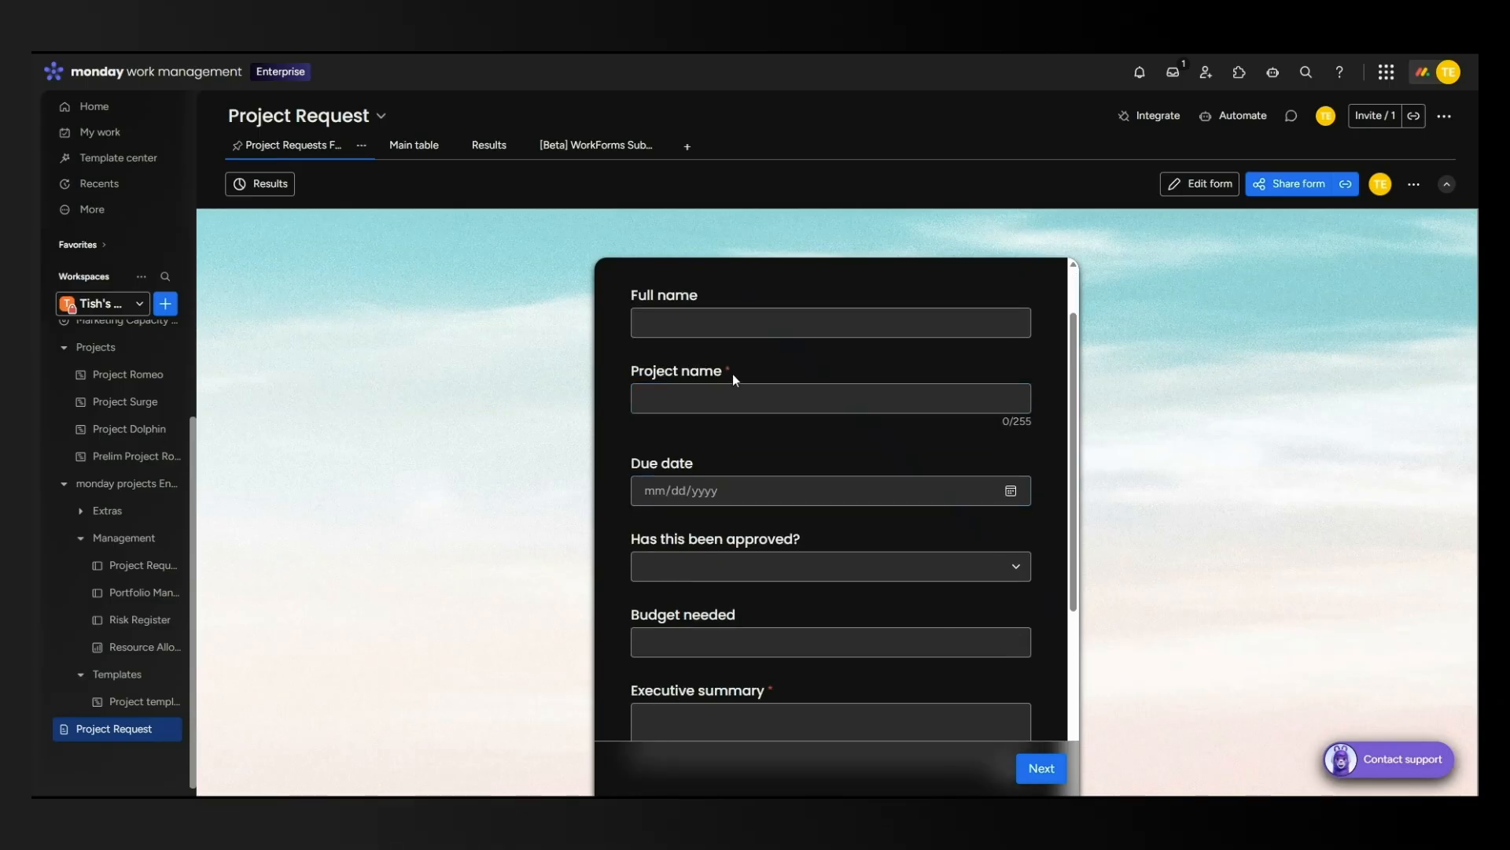
scroll(736, 380, down, 3)
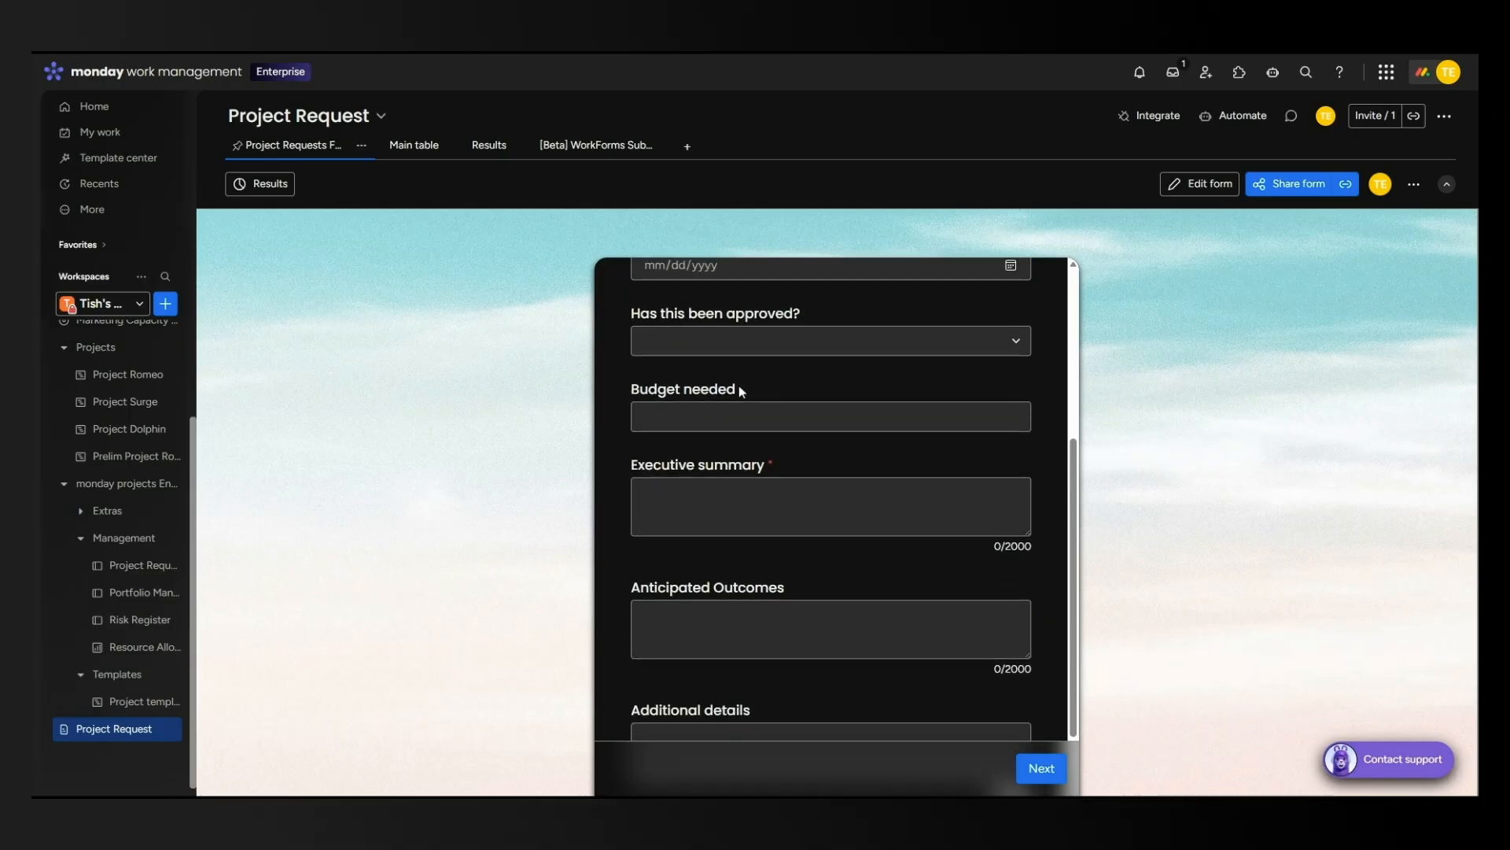
scroll(738, 385, down, 1)
scroll(834, 503, up, 1)
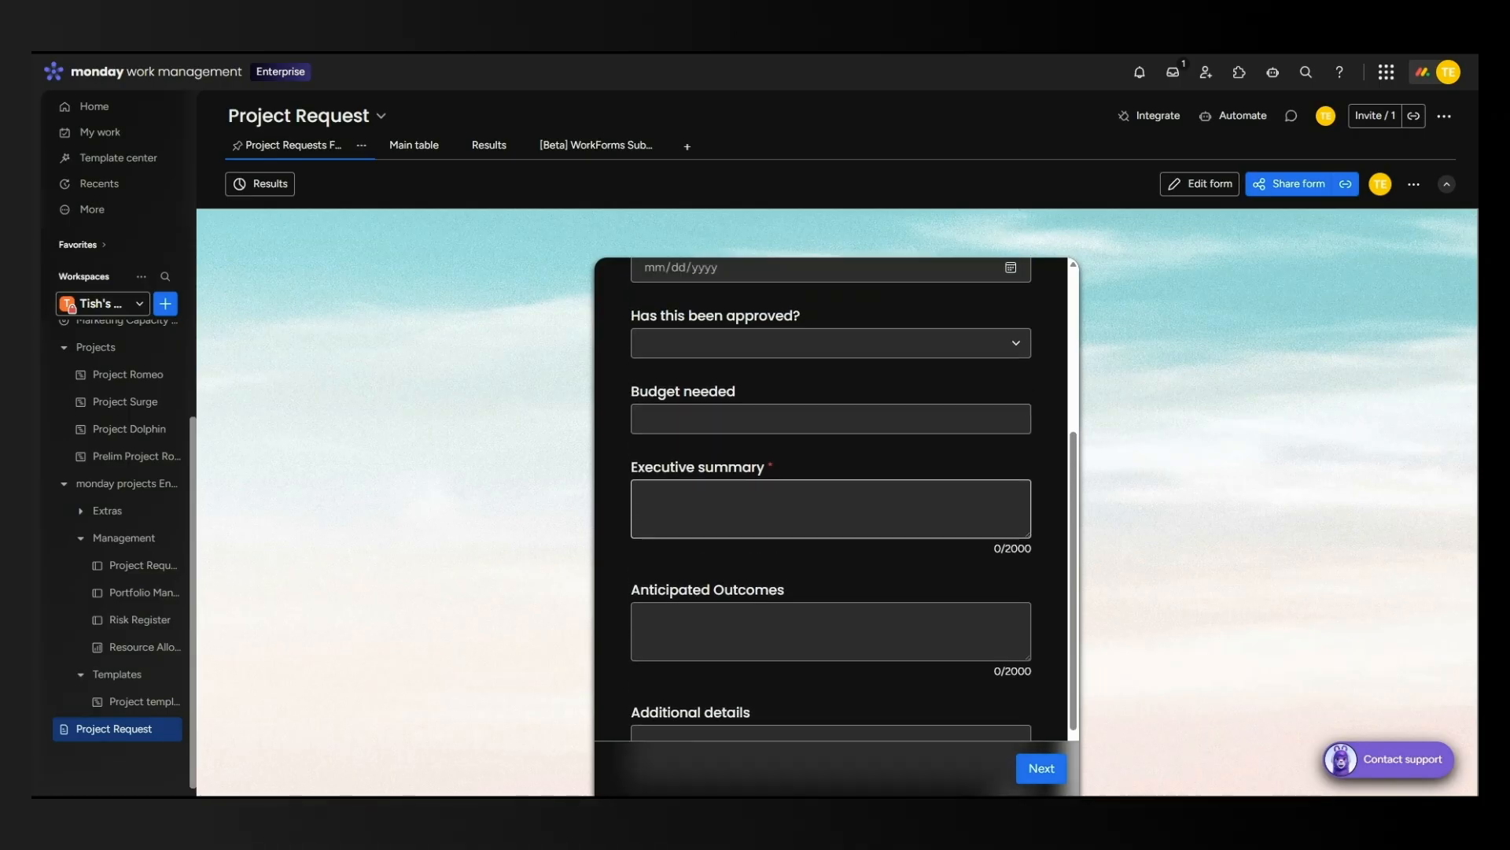
scroll(738, 543, up, 3)
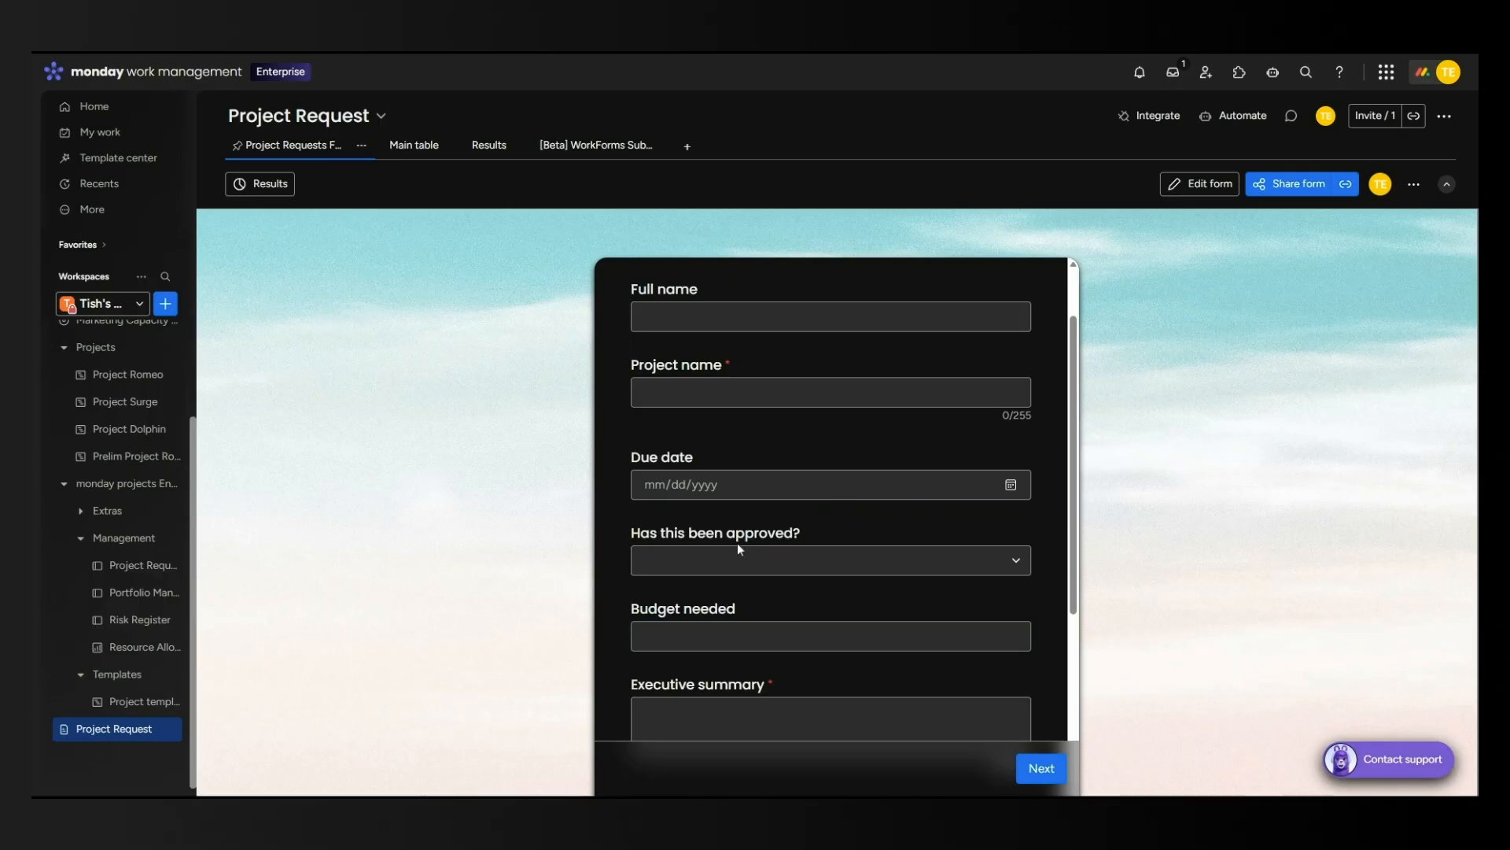
scroll(834, 454, down, 4)
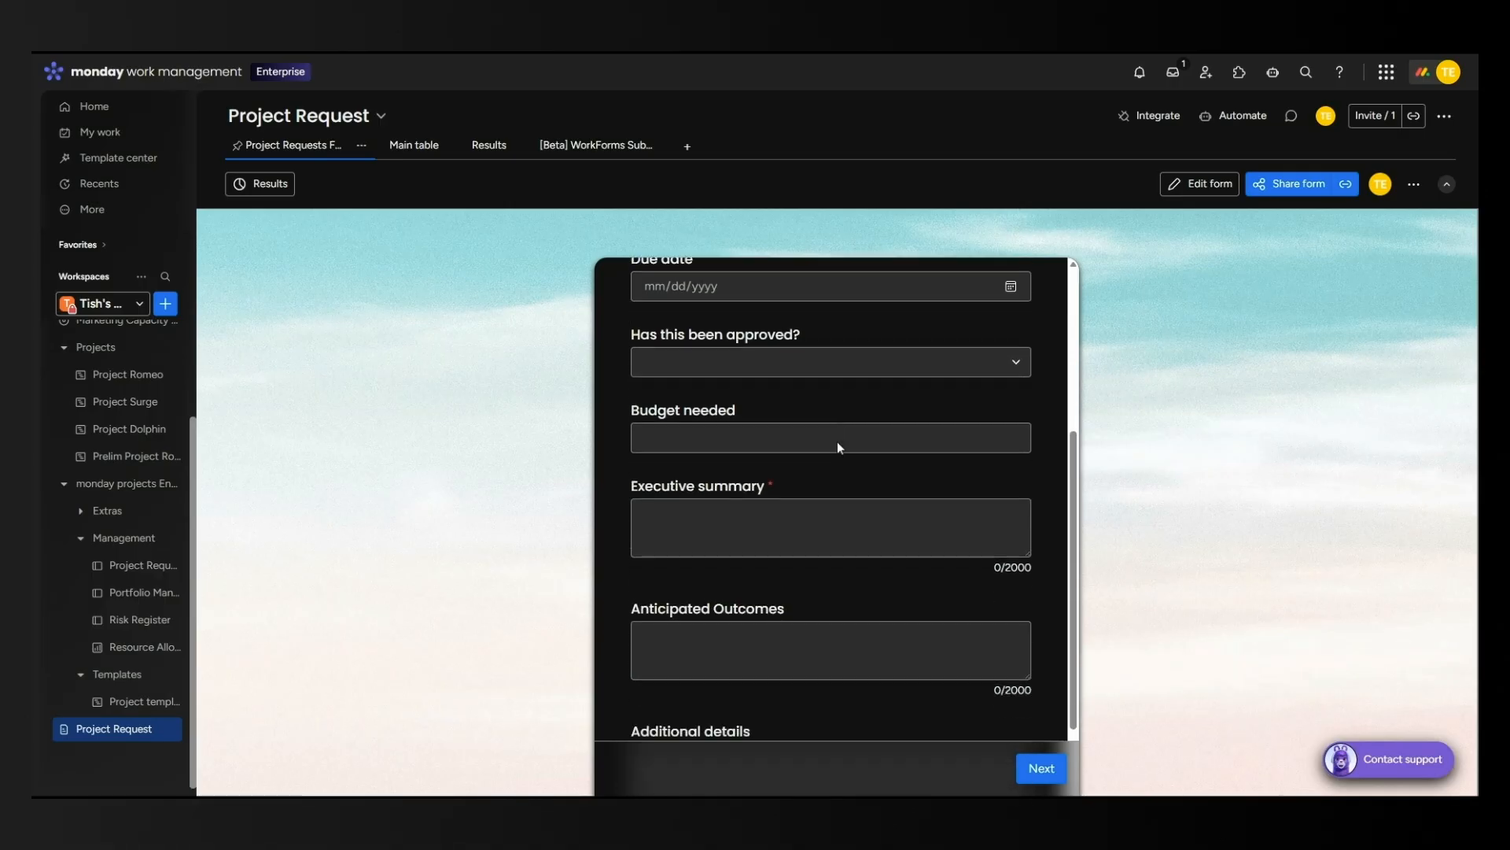
scroll(805, 424, up, 2)
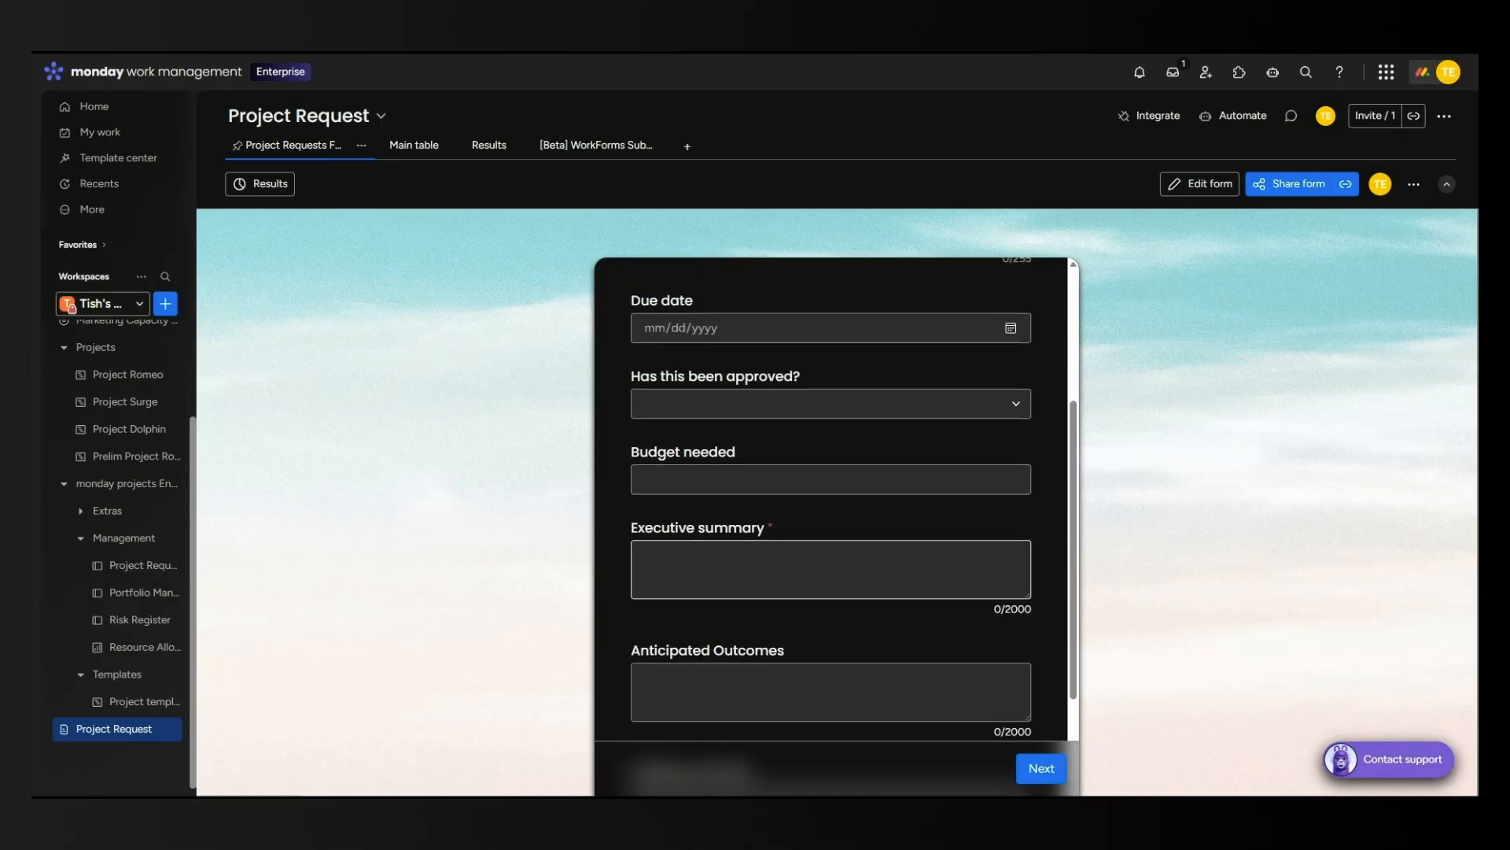
scroll(859, 408, down, 2)
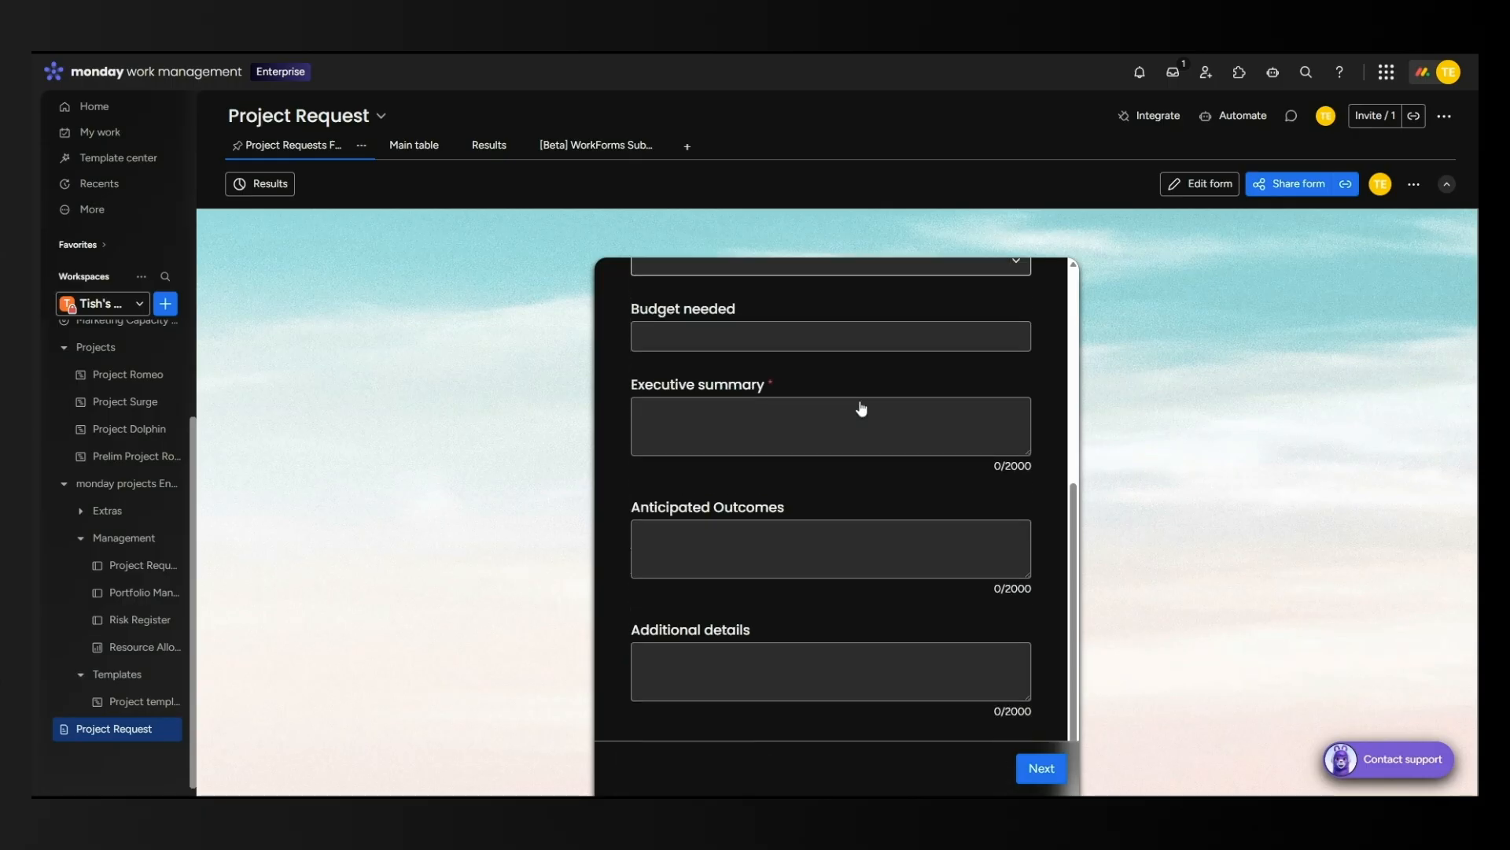
scroll(857, 408, up, 3)
Answer Yes to 'Has this been approved?'.
click(845, 492)
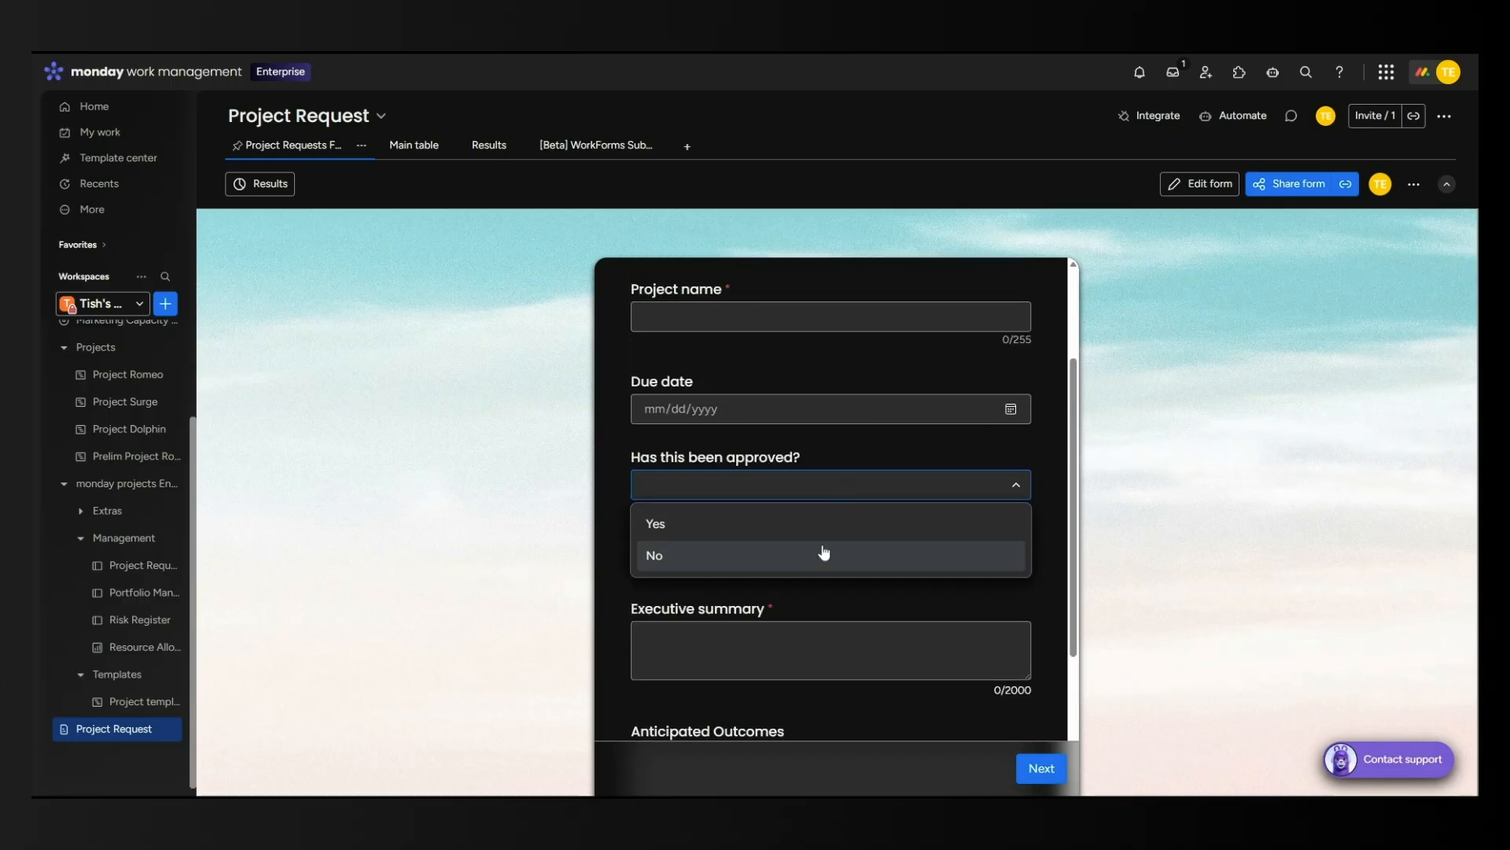
click(826, 523)
scroll(872, 505, down, 3)
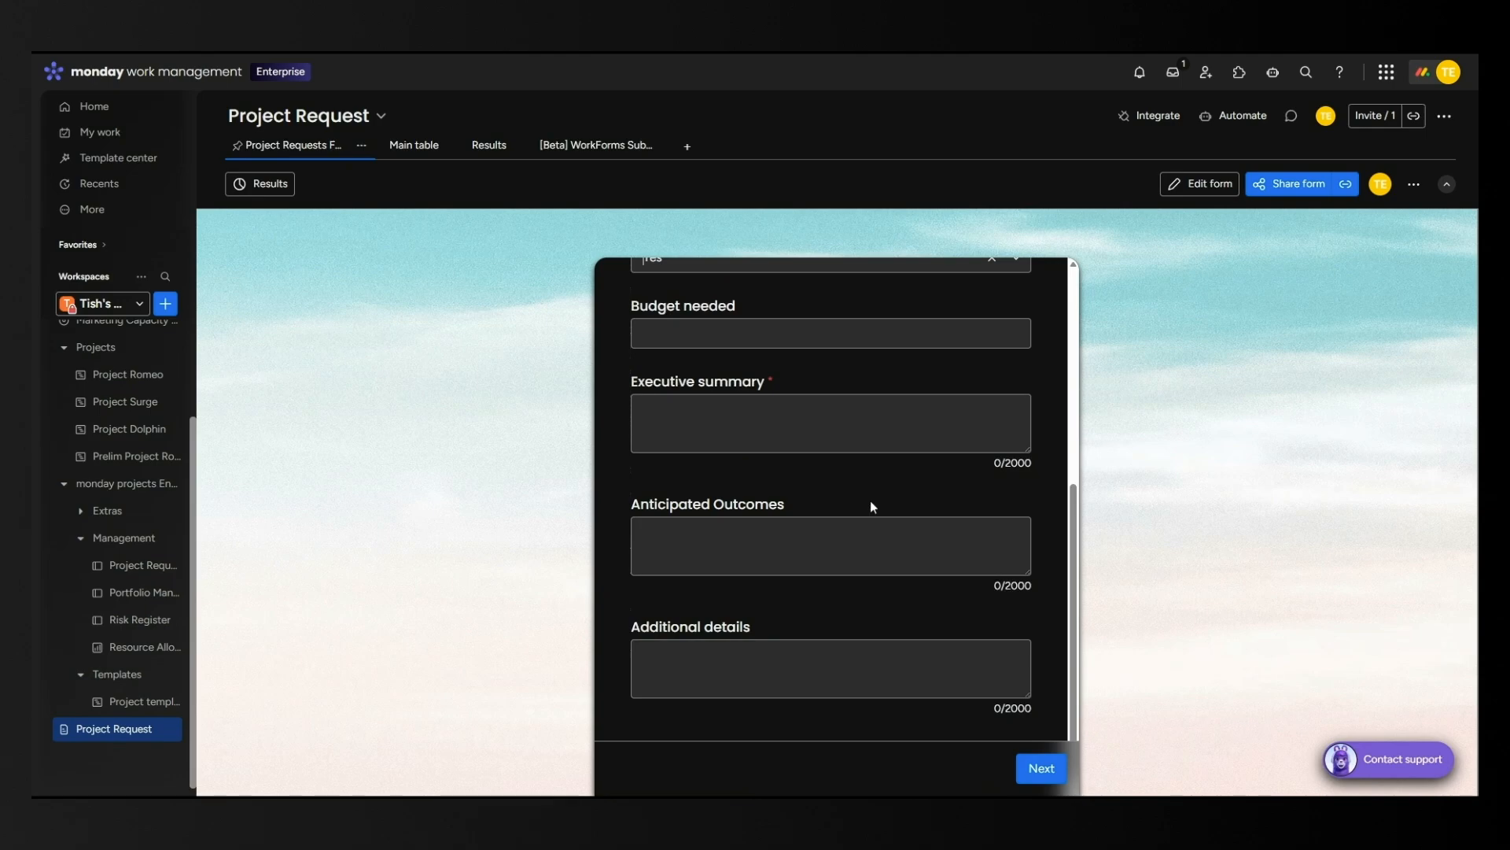
scroll(870, 500, up, 2)
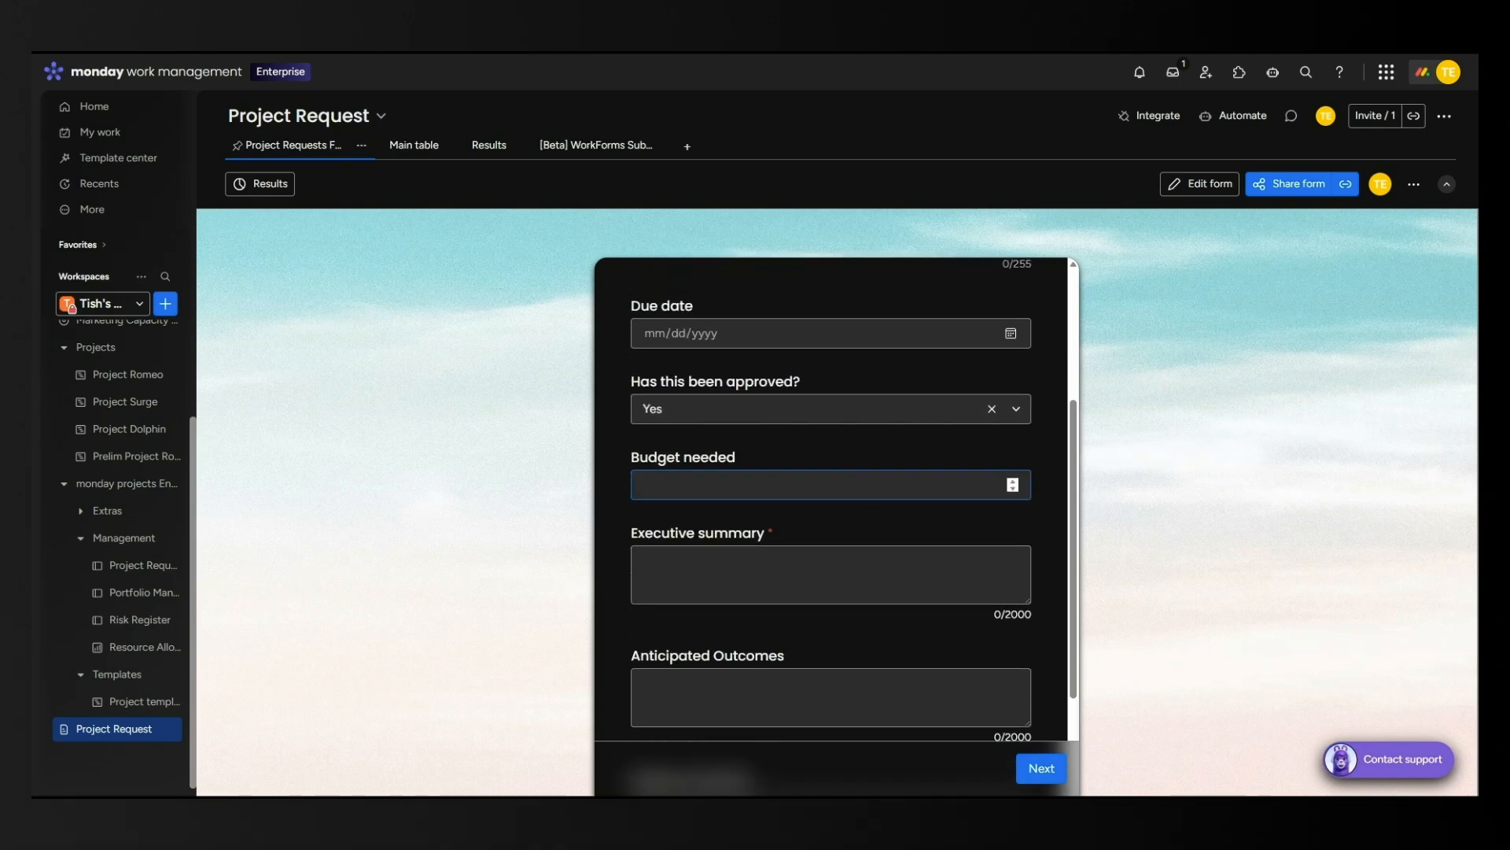
Change the approval answer to No, revealing the 'What is needed to gain approval?' box.
click(856, 414)
click(698, 481)
click(695, 483)
scroll(904, 486, down, 4)
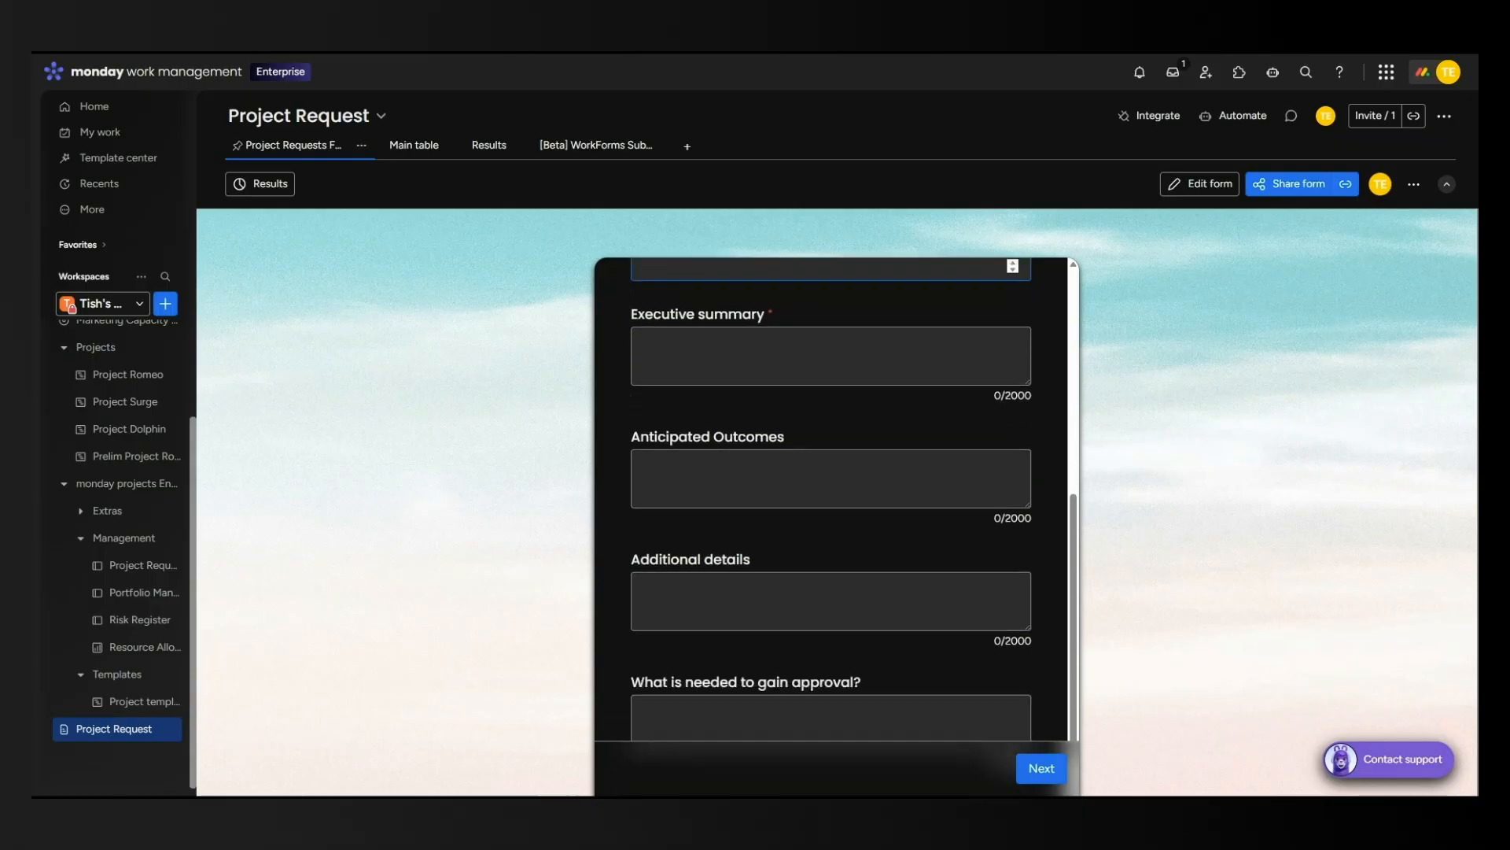
click(730, 662)
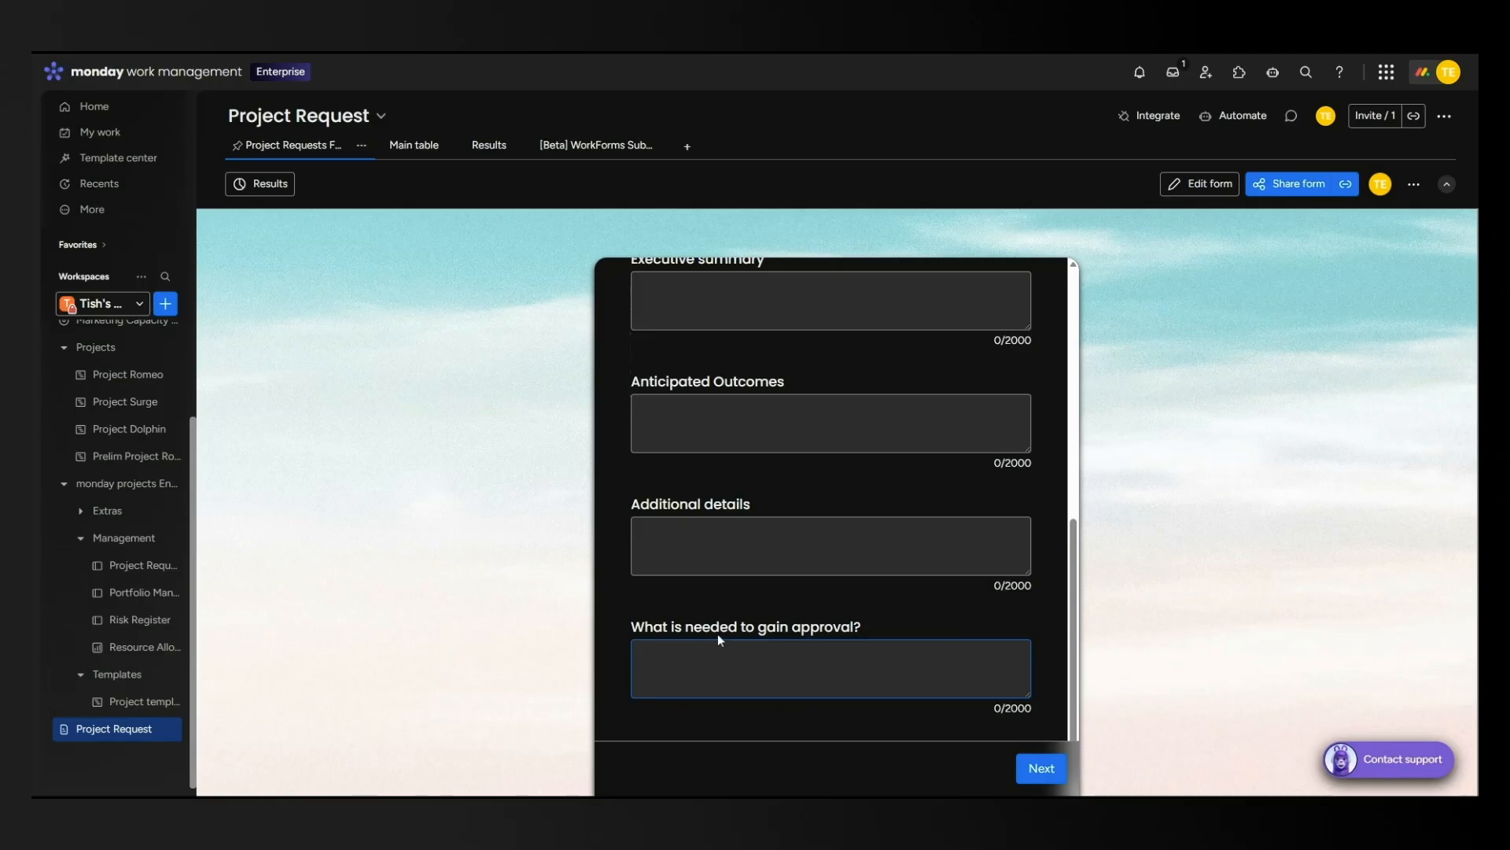
click(1047, 57)
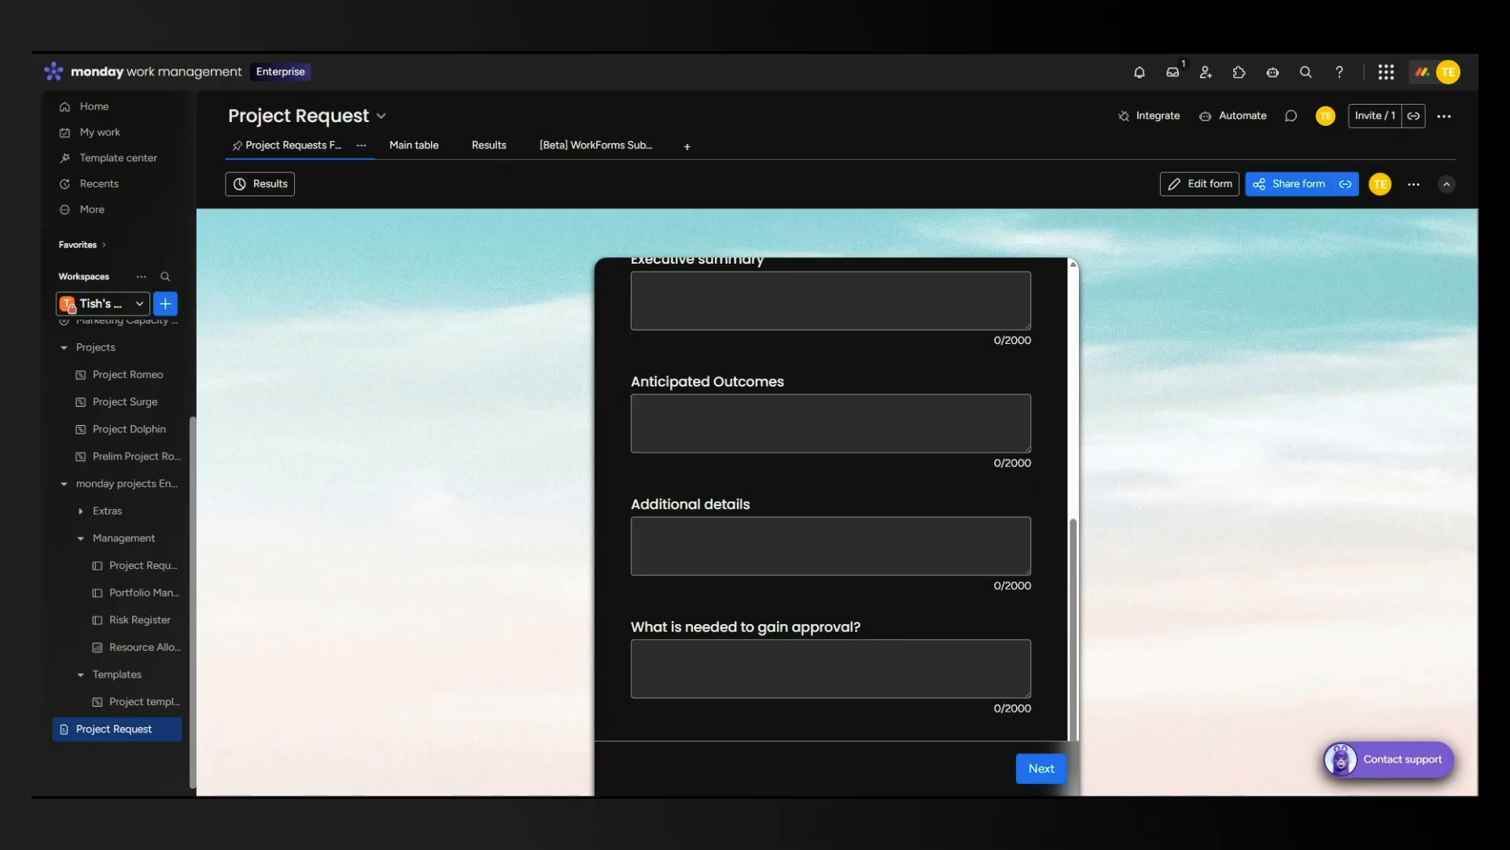
scroll(904, 593, up, 4)
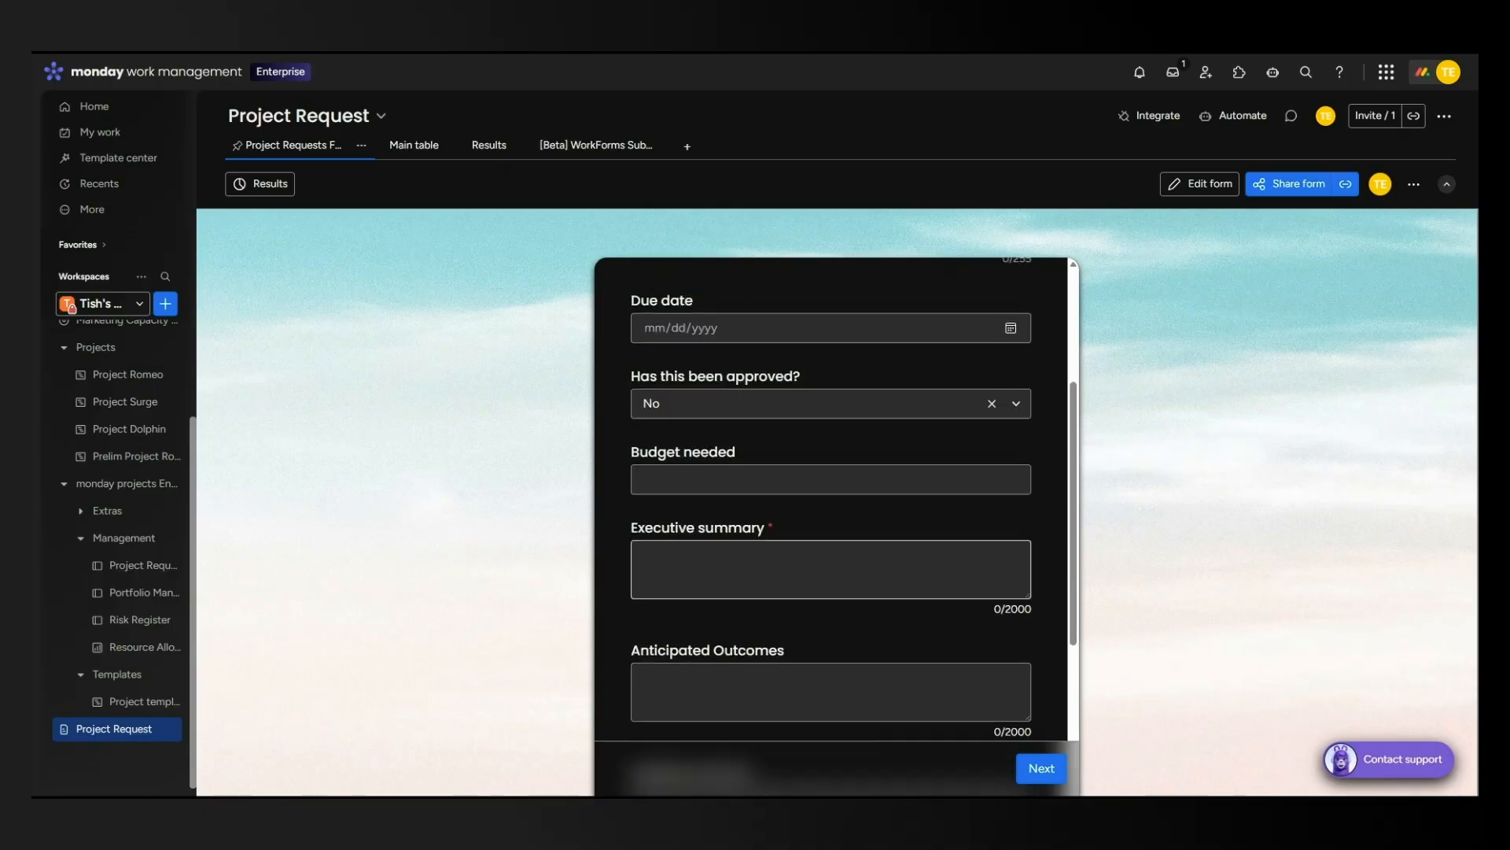
scroll(832, 672, up, 3)
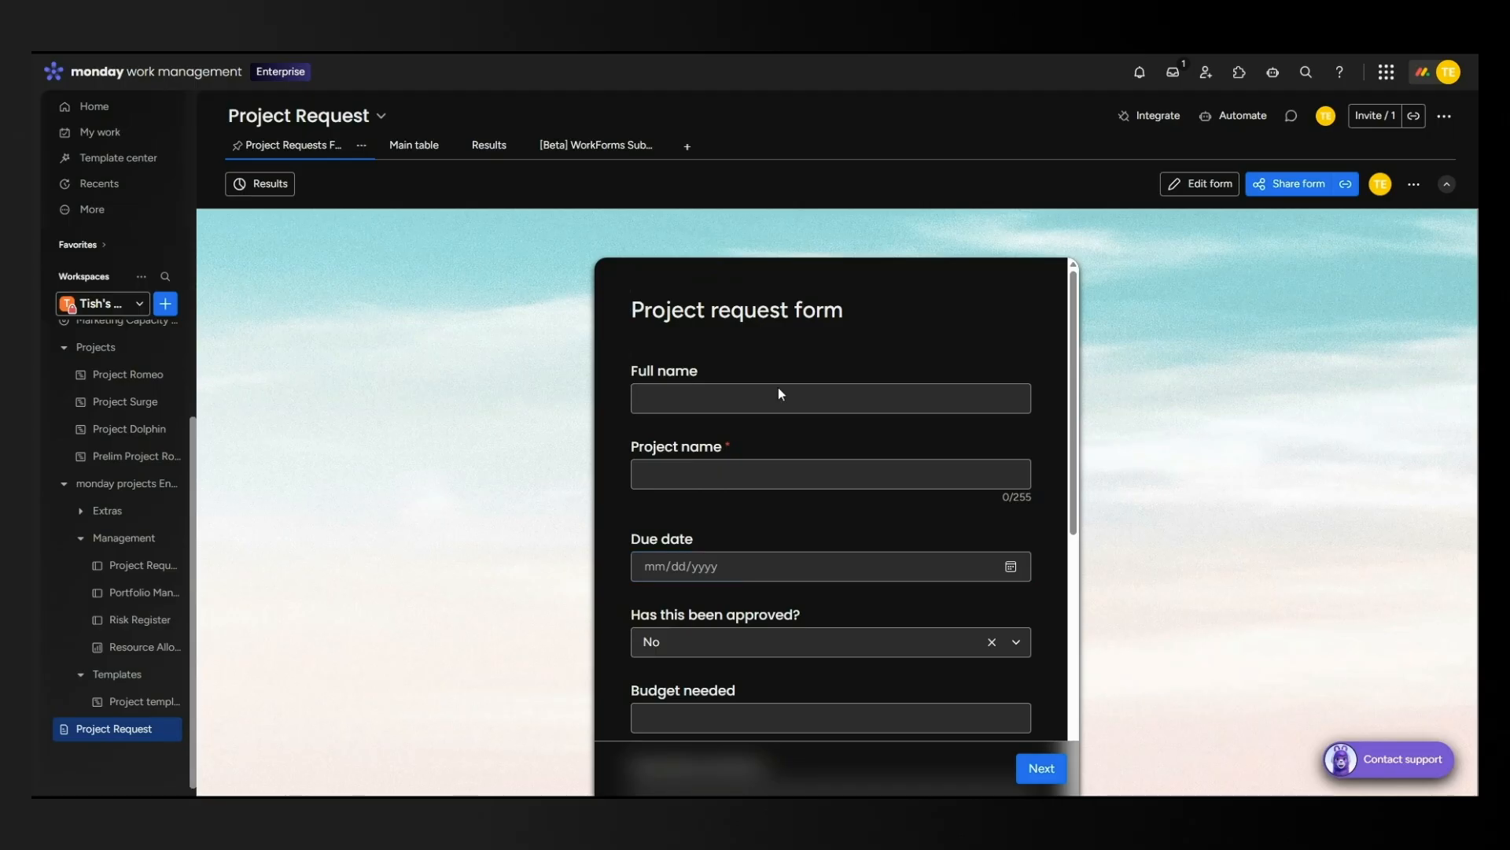
scroll(876, 530, down, 5)
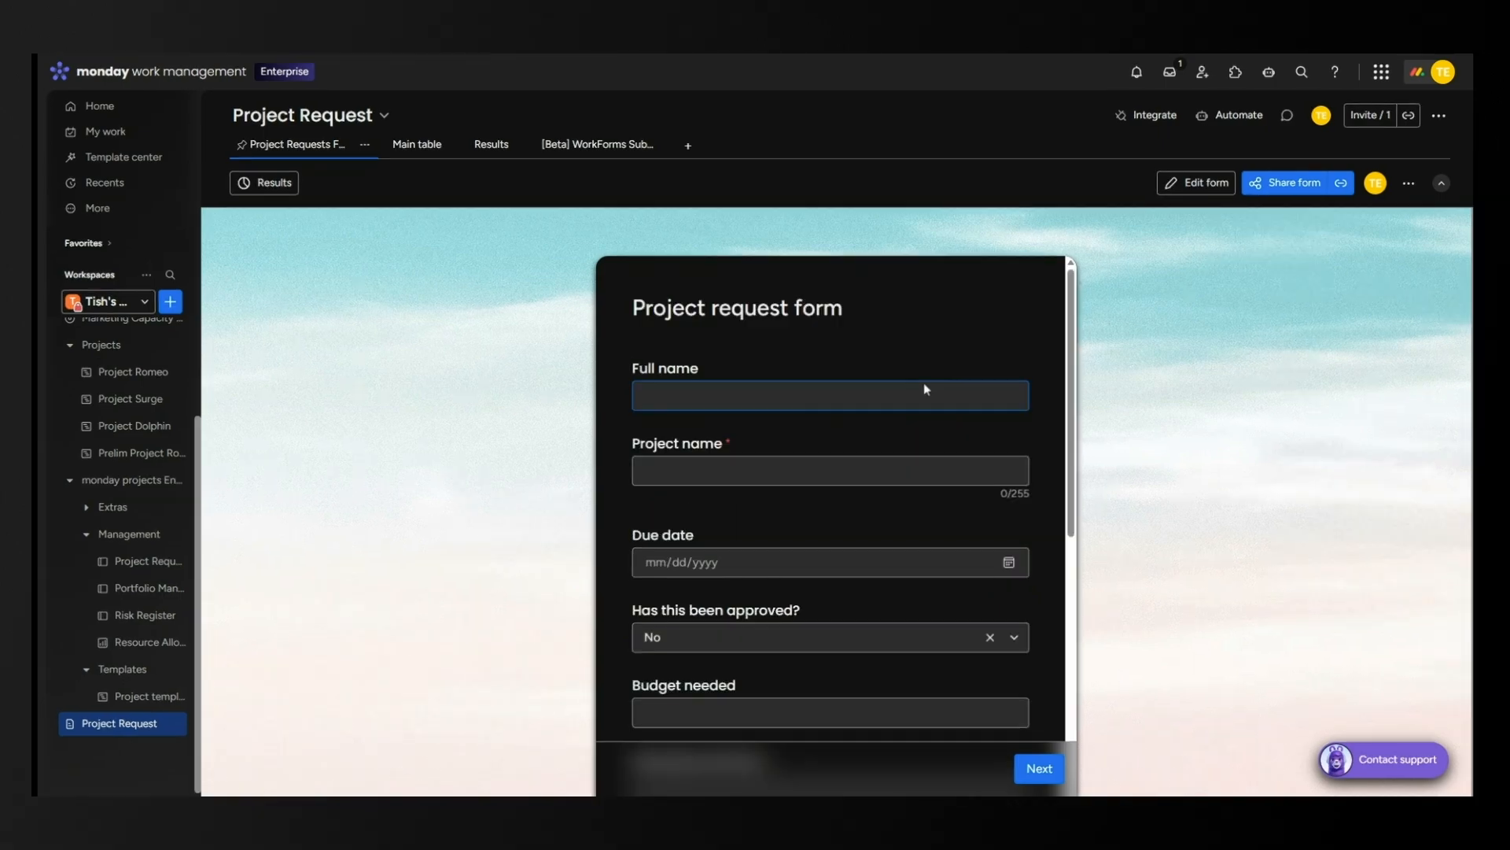
Enter the requester's full name and the project name 'Running Fee'.
key(Tab)
key(Tab)
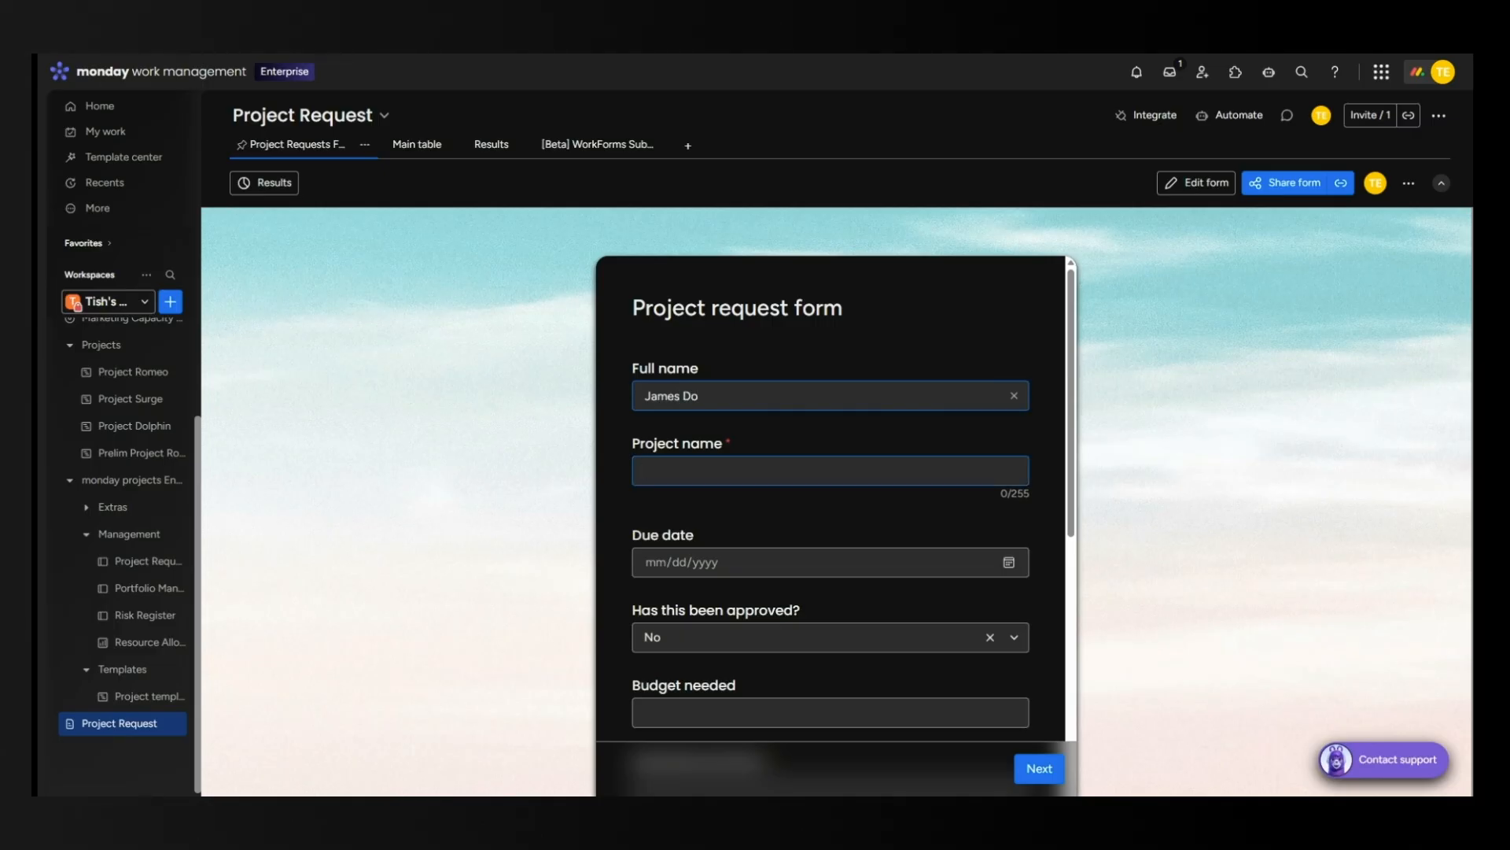
text(Running Fee)
scroll(838, 602, down, 2)
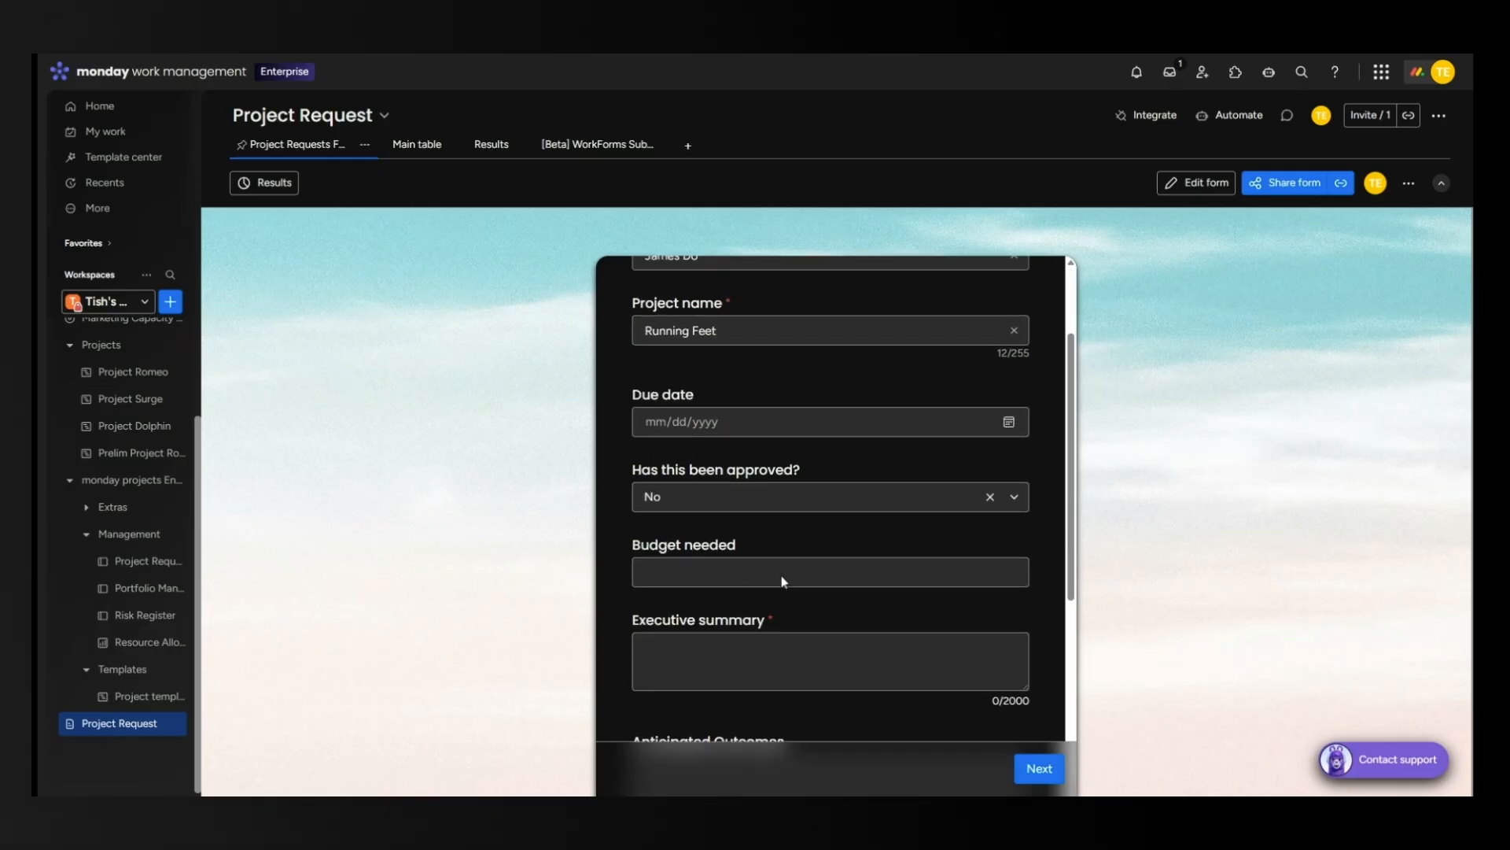
scroll(992, 477, up, 1)
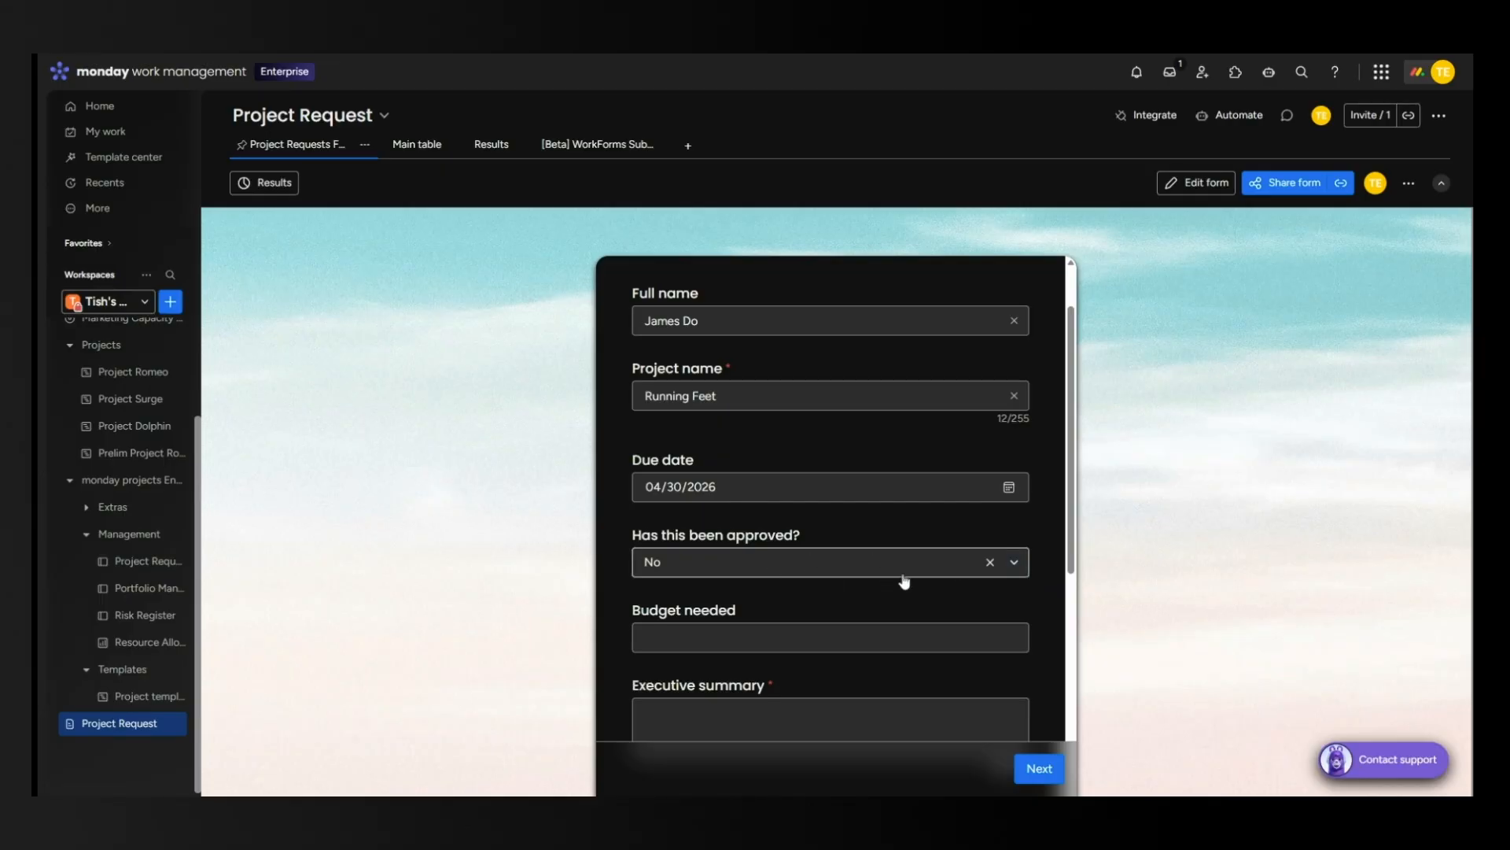
scroll(863, 604, down, 1)
Enter budget 8000, summary 'to be determined', N/A in the remaining boxes, then go to the next page.
click(859, 565)
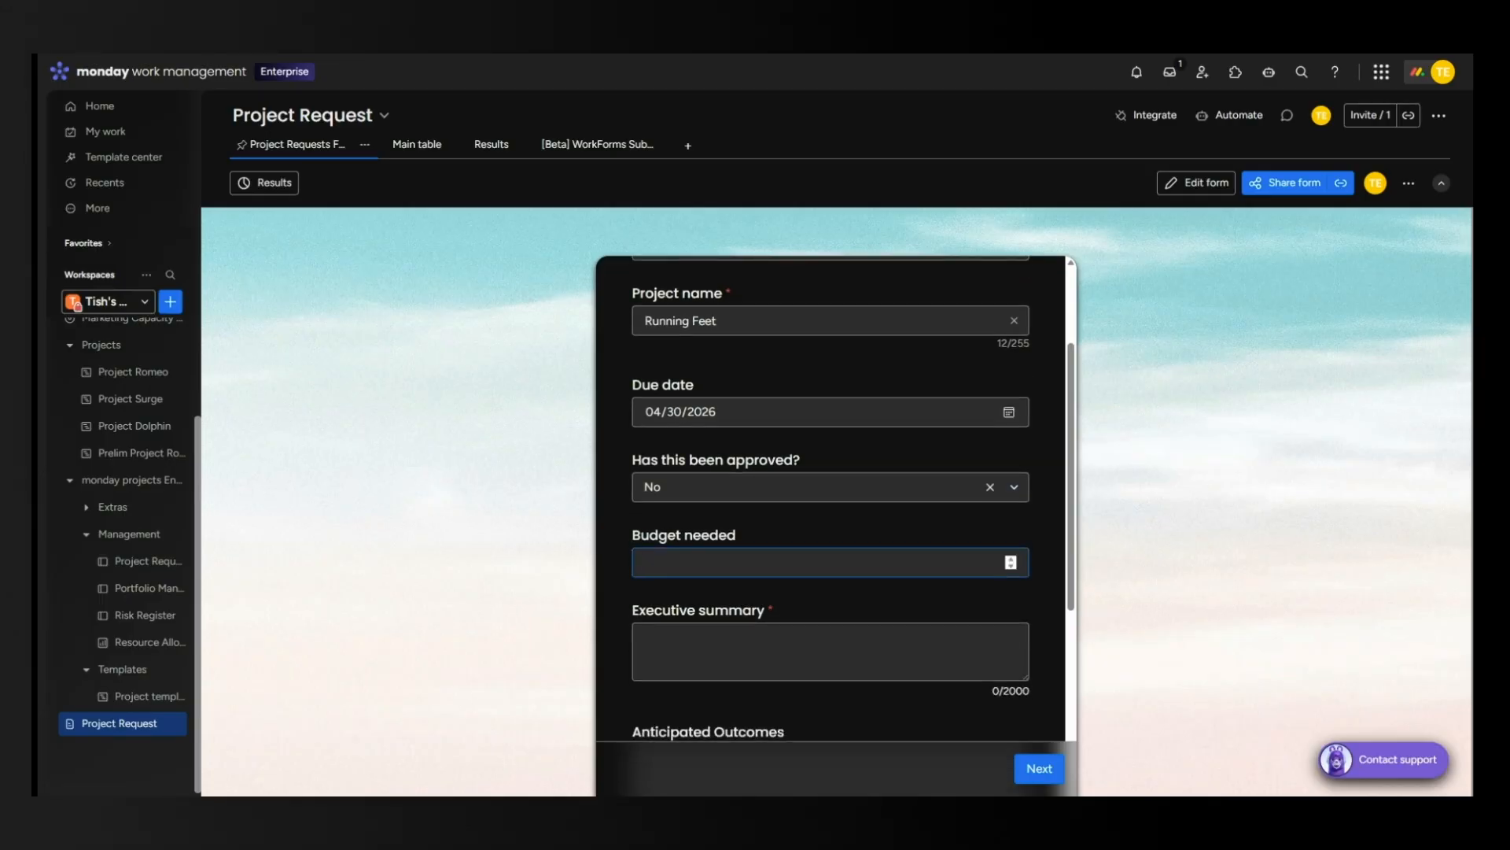
text(8000)
key(Tab)
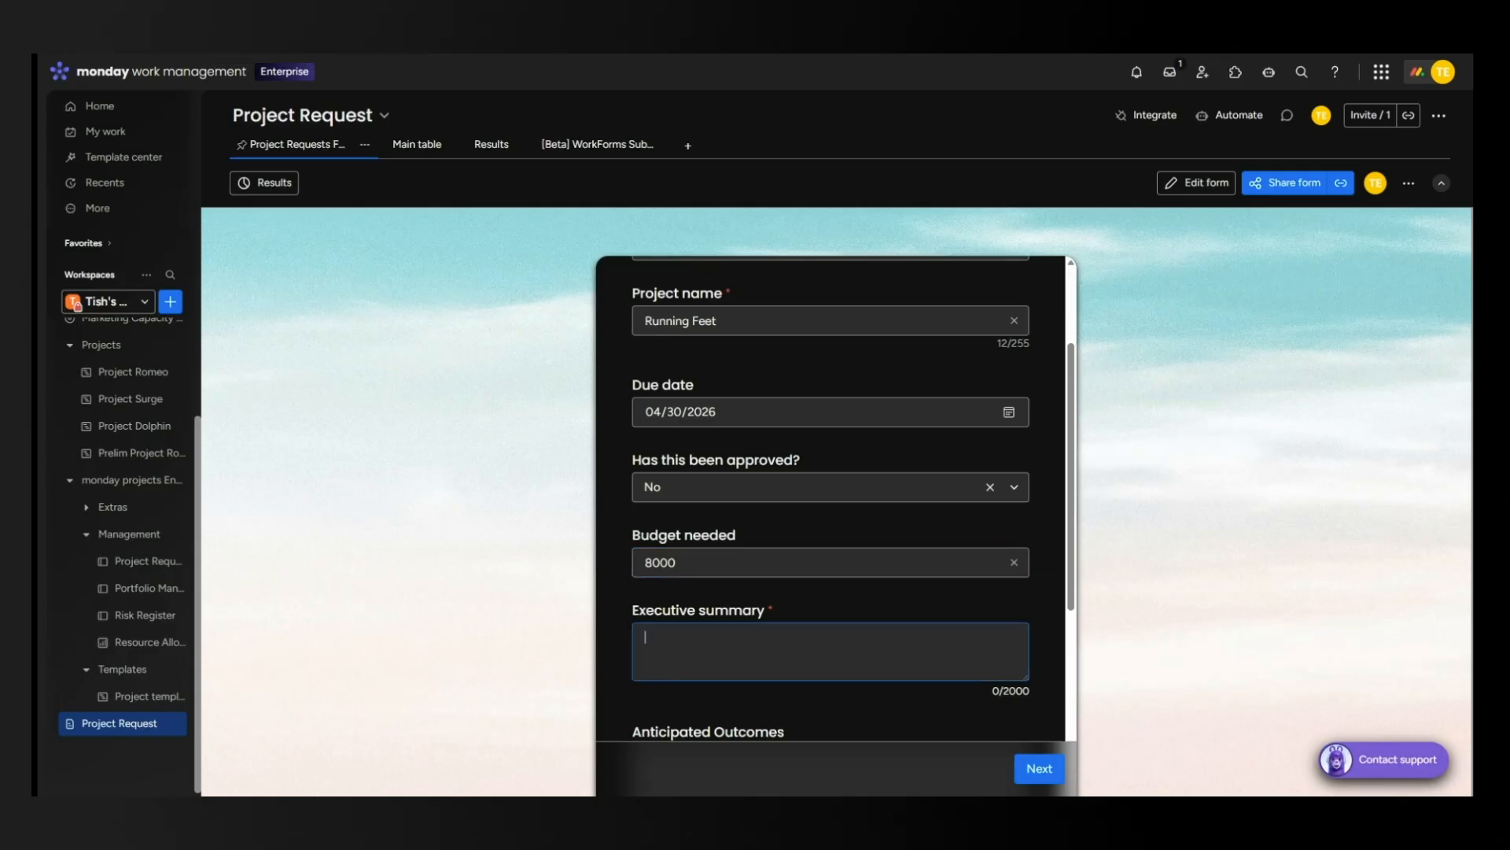
text(to be determined)
key(Tab)
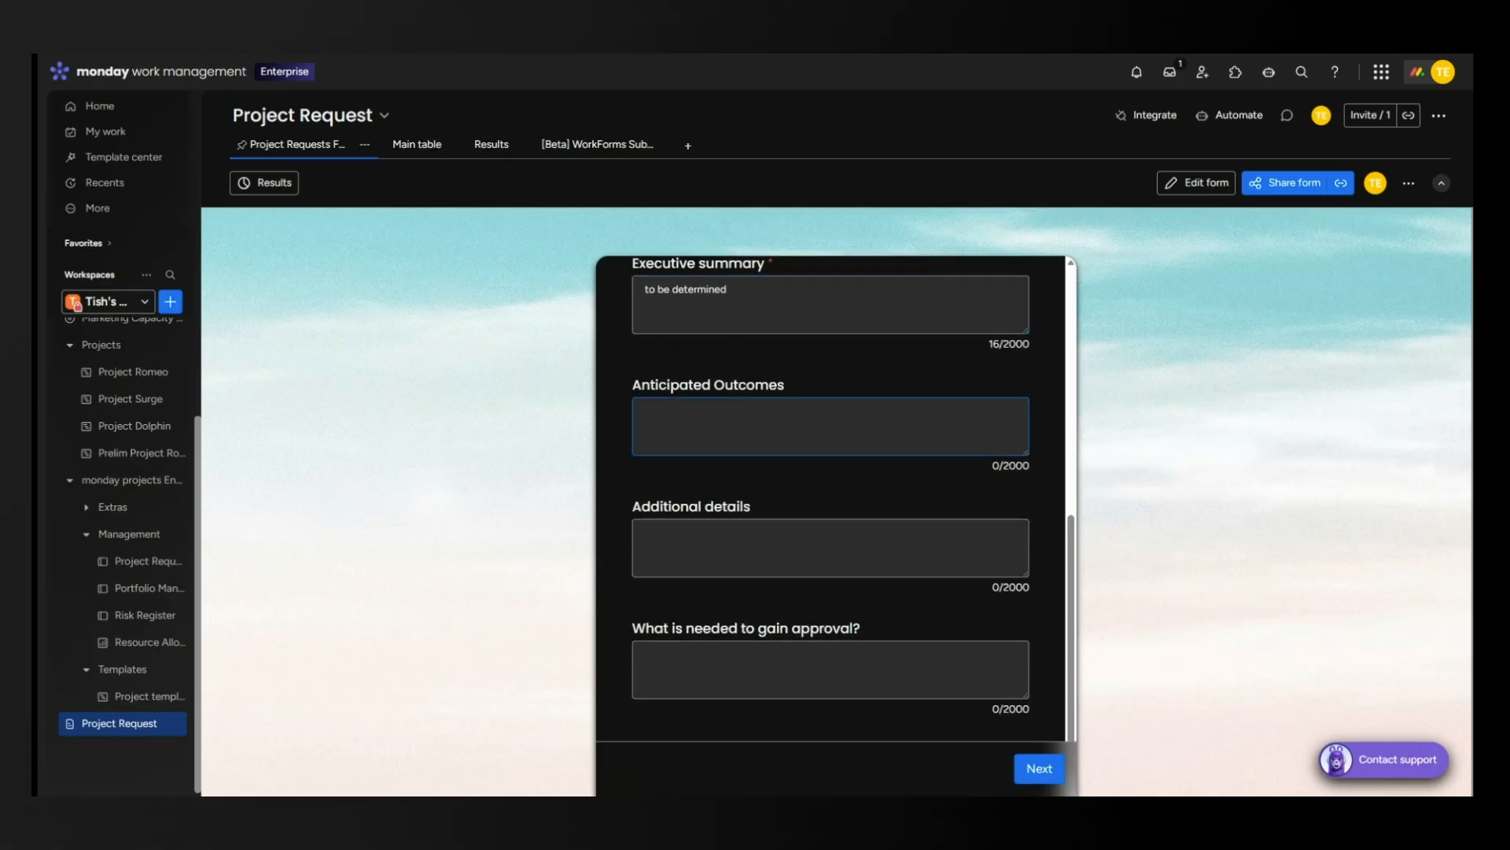
text(N/A)
key(Tab)
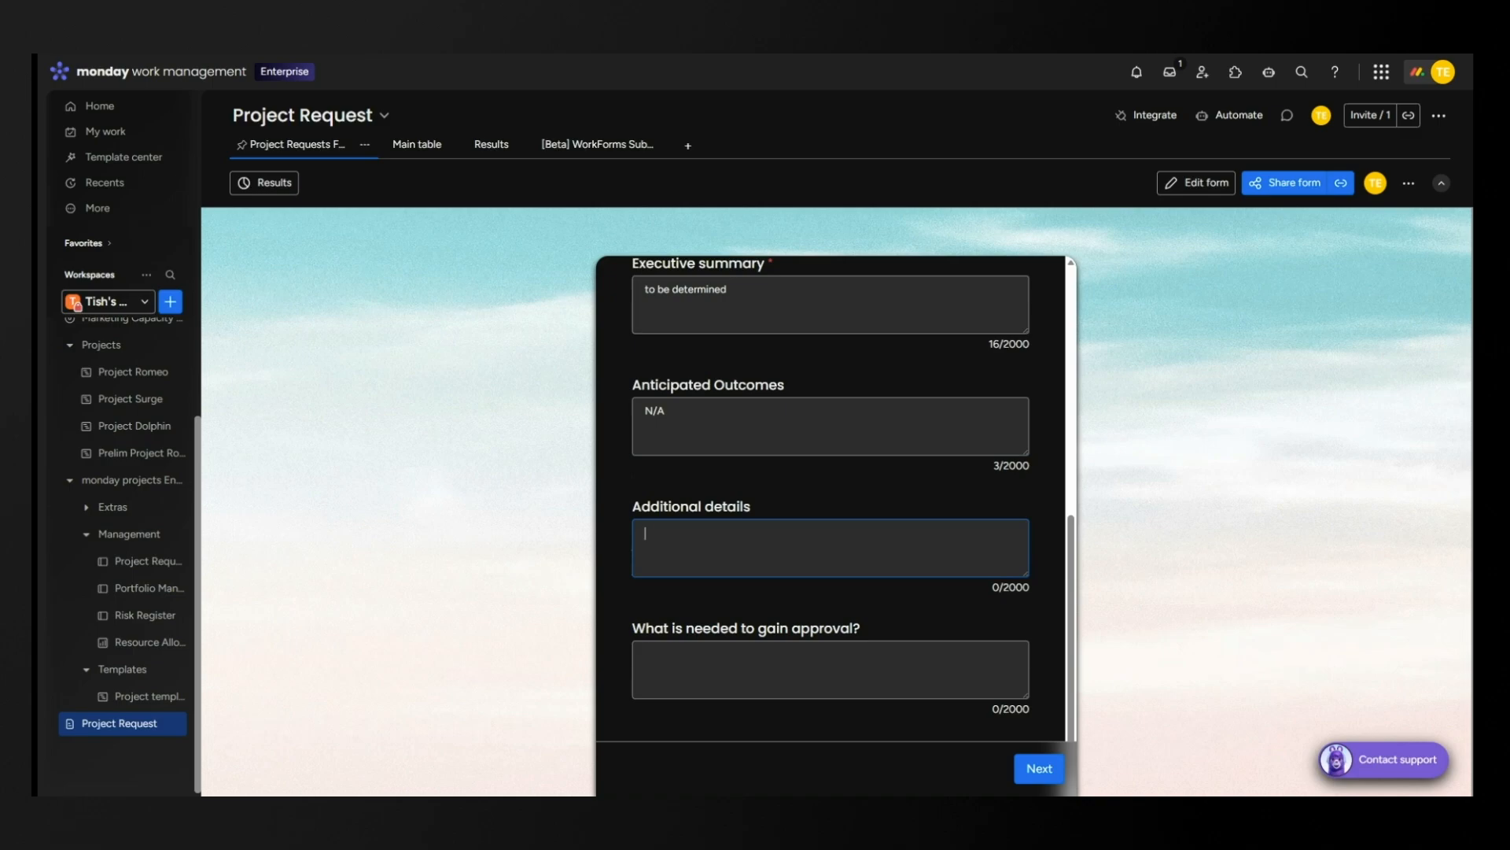
key(Tab)
text(N/)
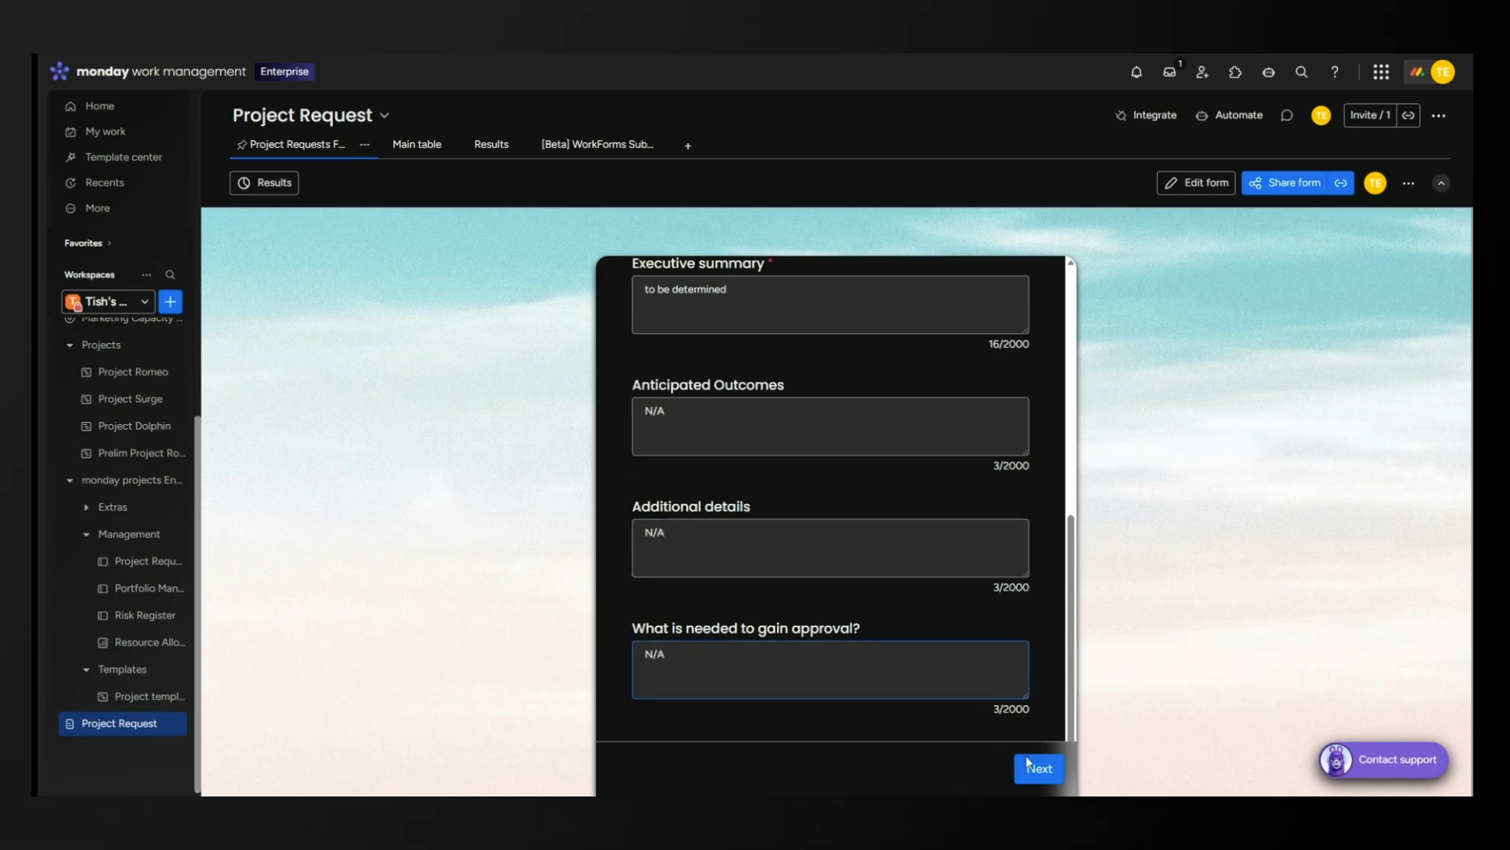
click(1028, 763)
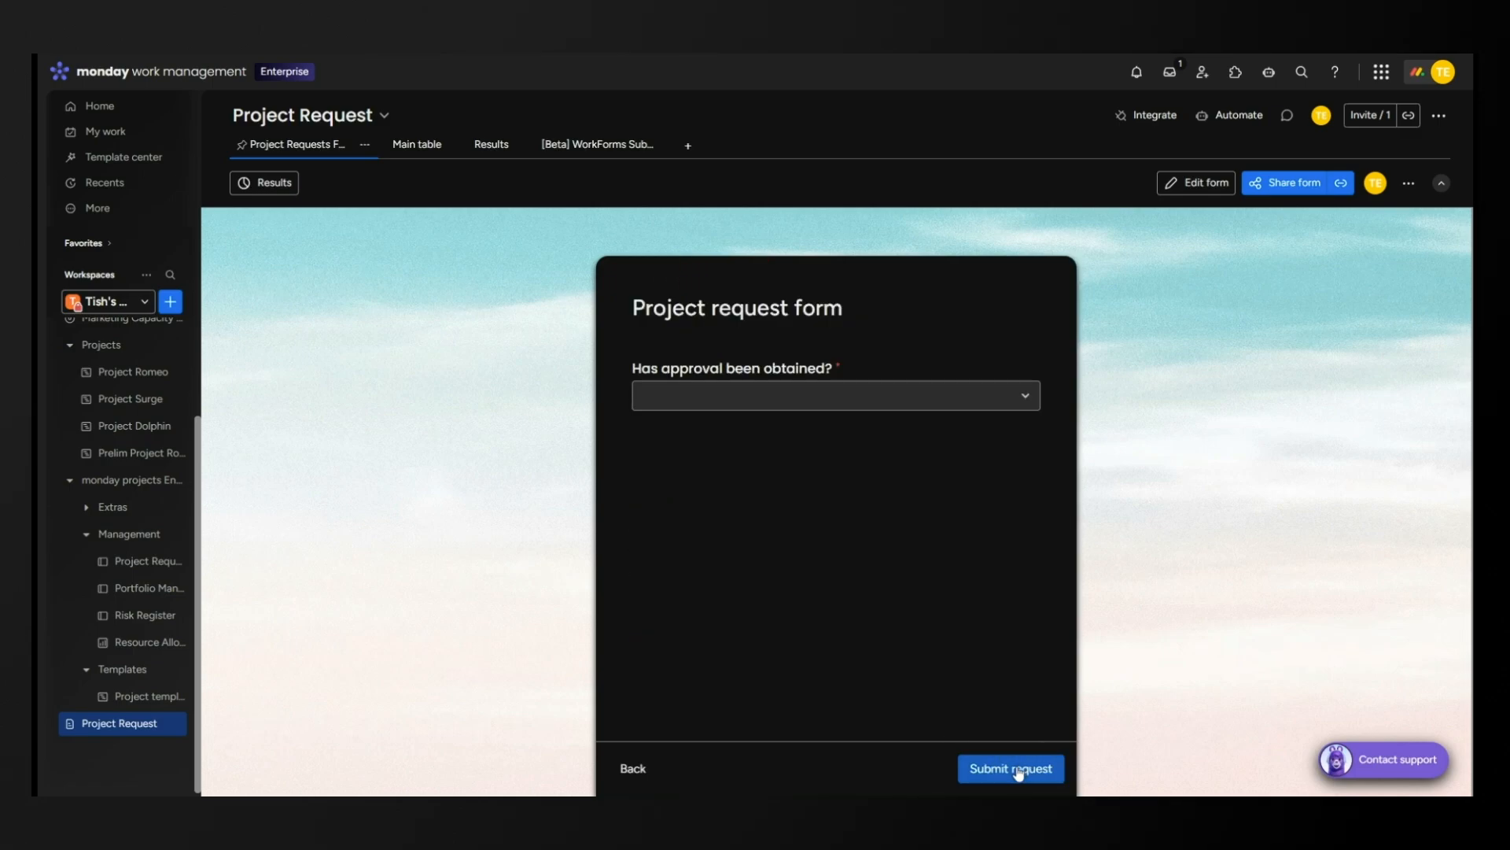
Choose Yes for approval, submit the request, and view the $8,000 Running Feet row in Main table.
click(767, 400)
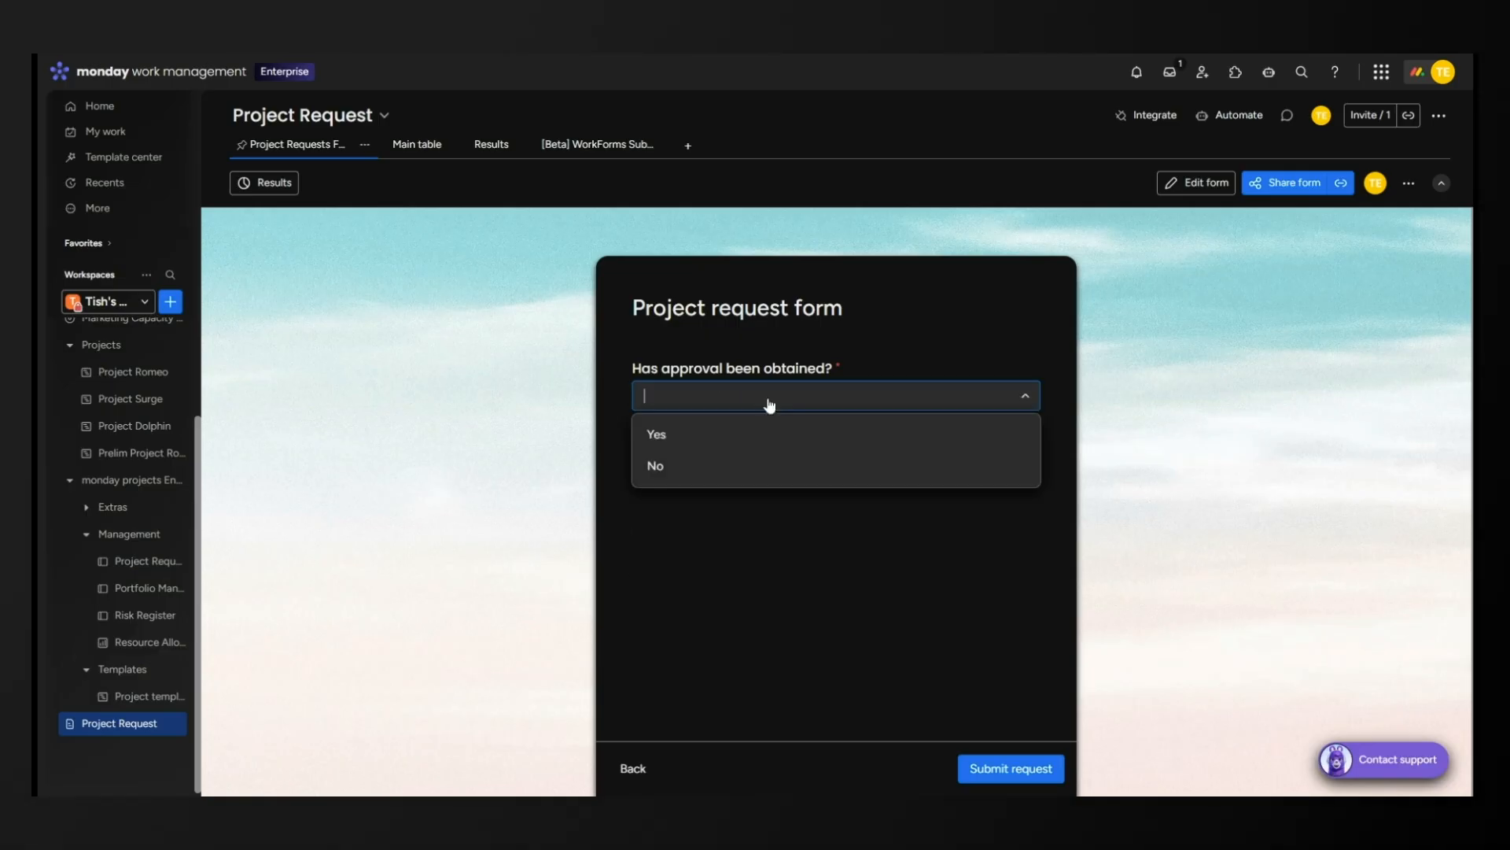
click(755, 441)
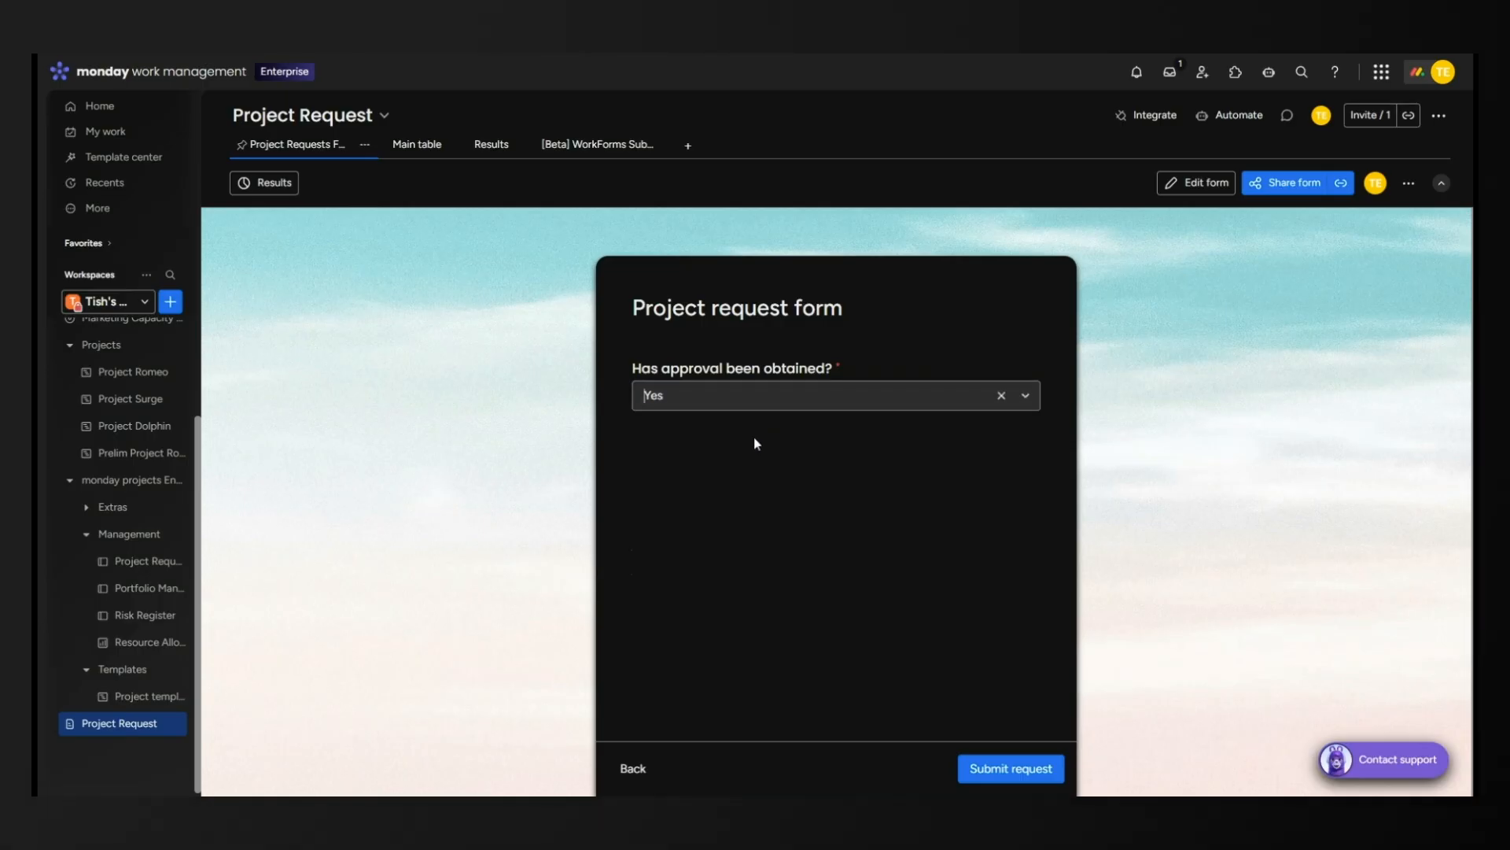
click(1031, 769)
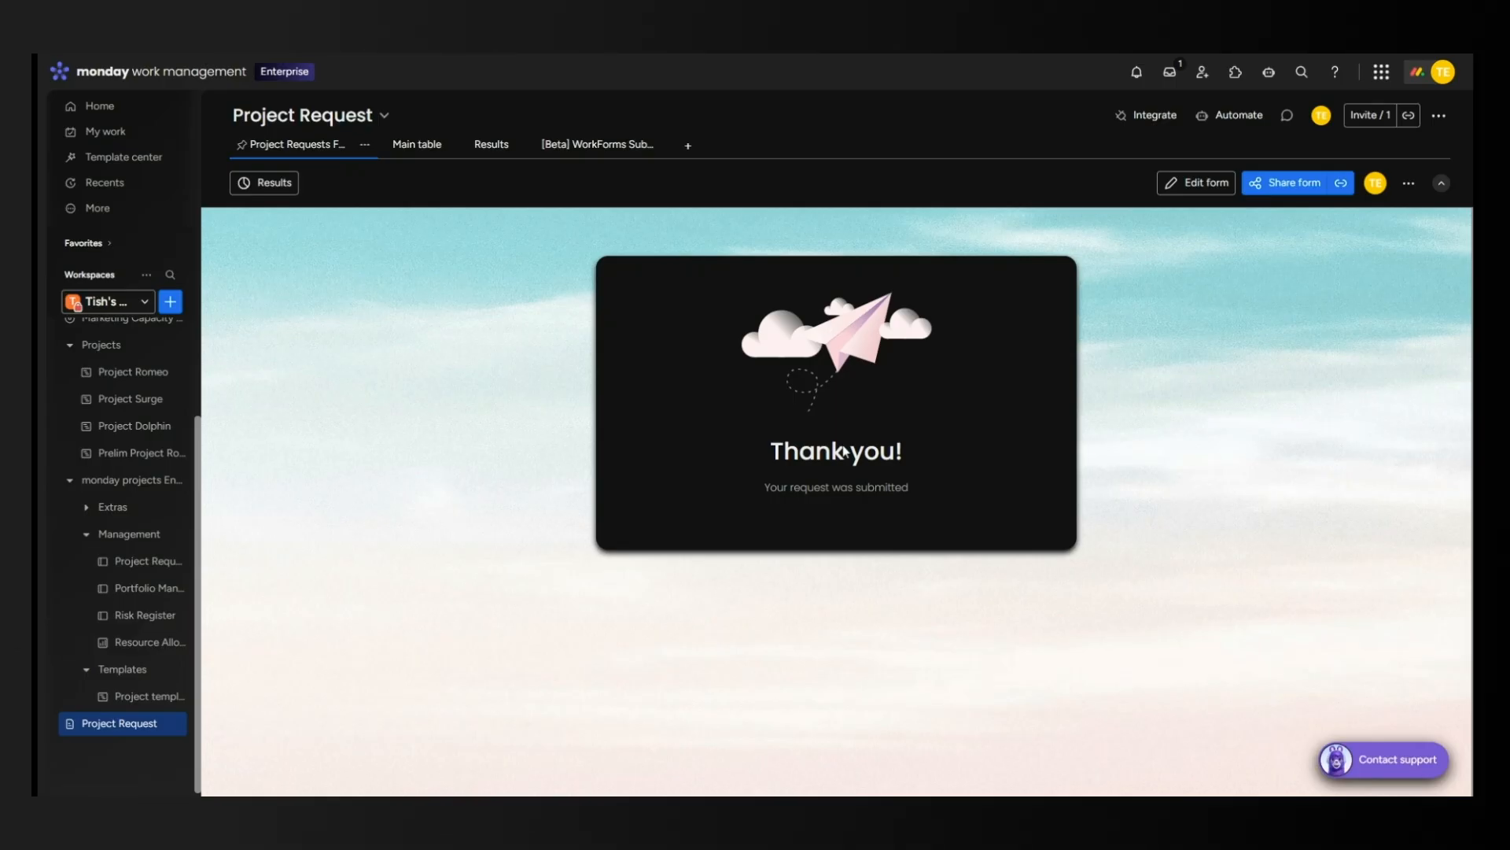
click(417, 152)
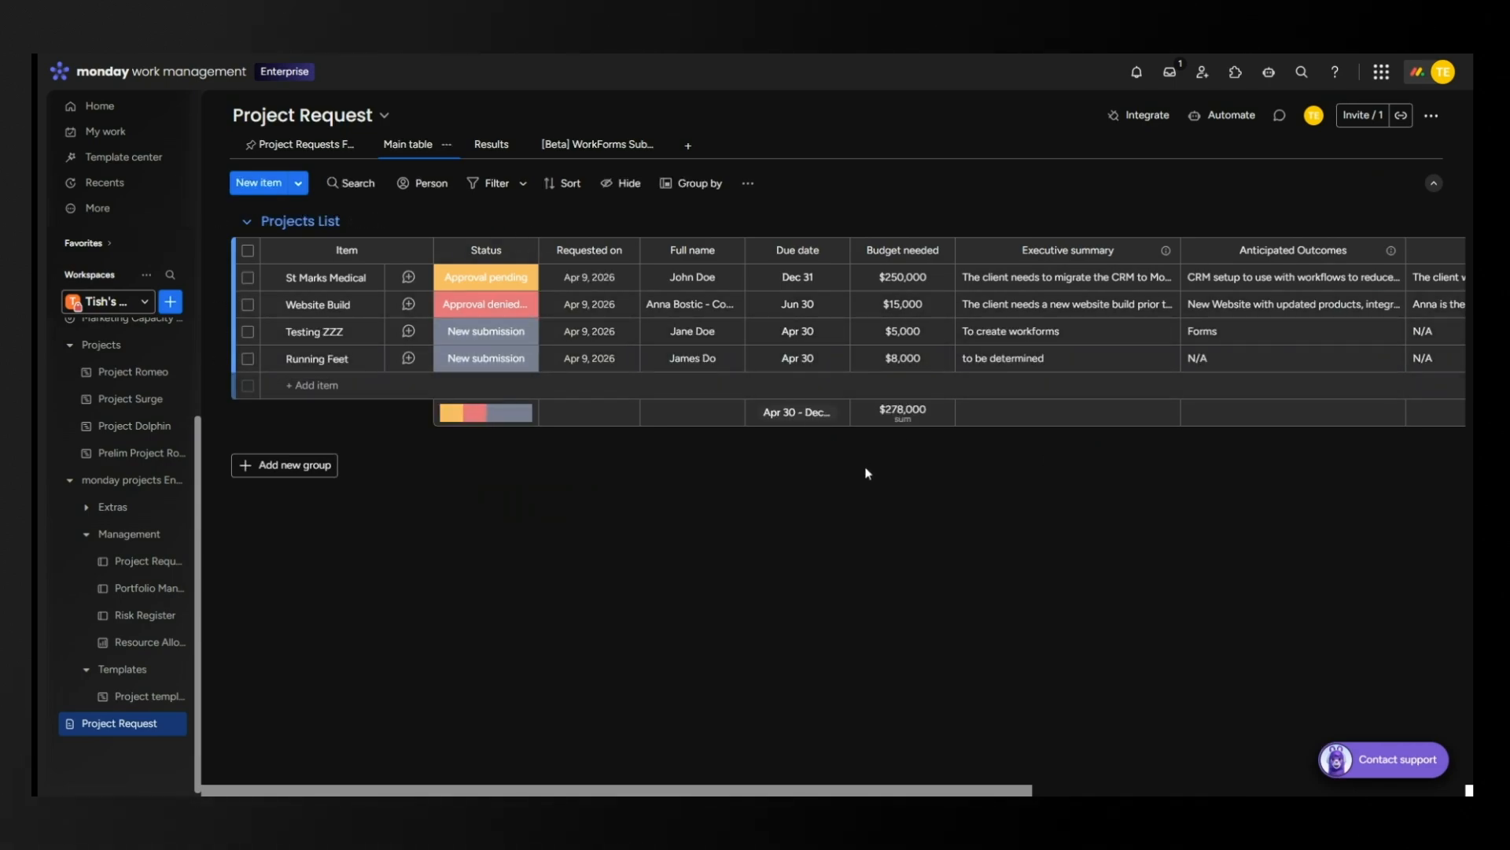
Page through the four submissions in WorkForms Submission Viewer, check Export, then open Results.
click(596, 153)
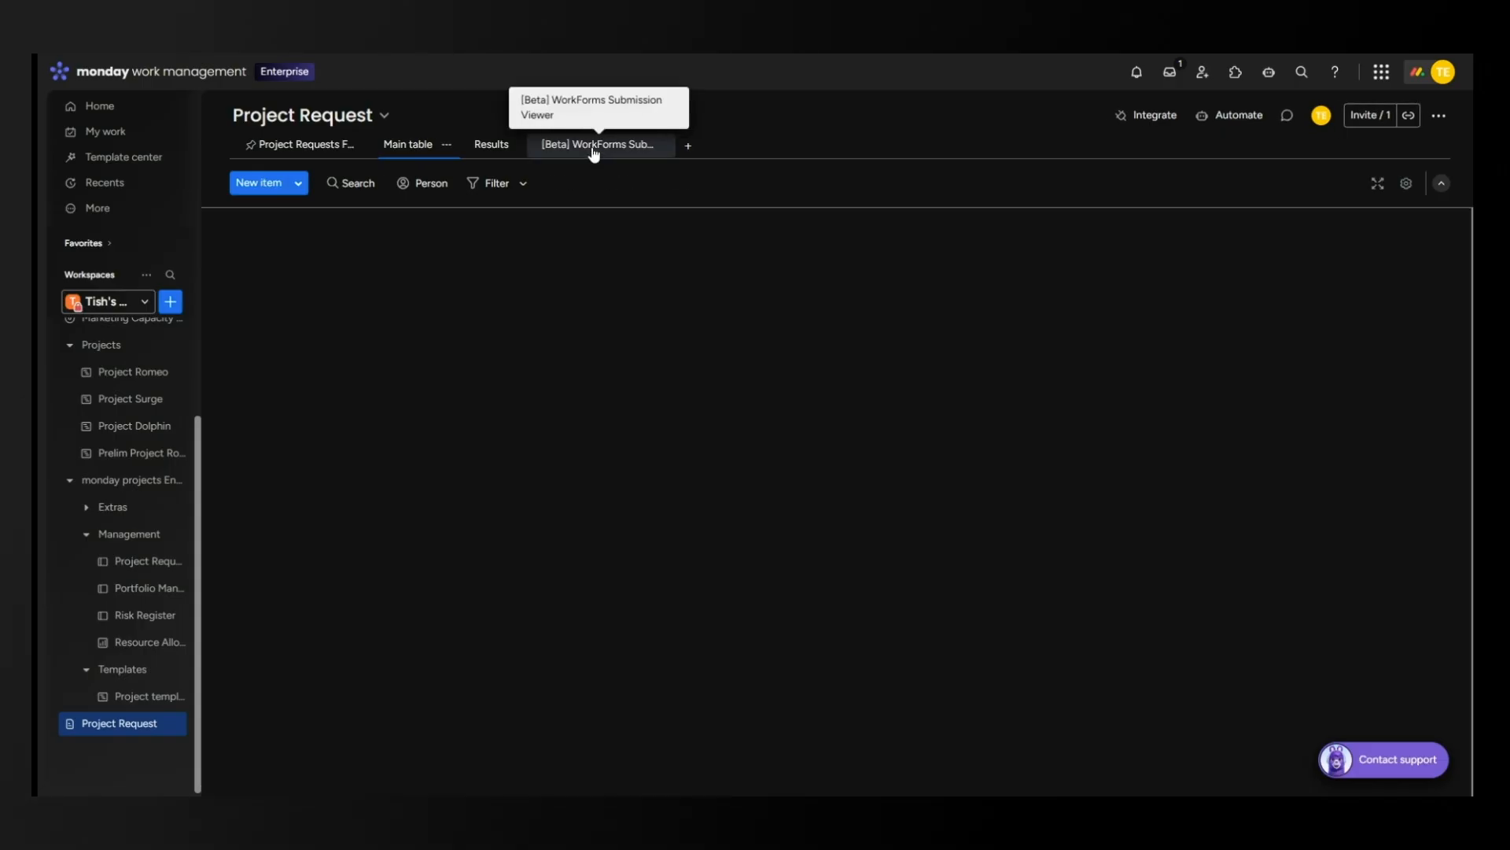
scroll(857, 437, down, 5)
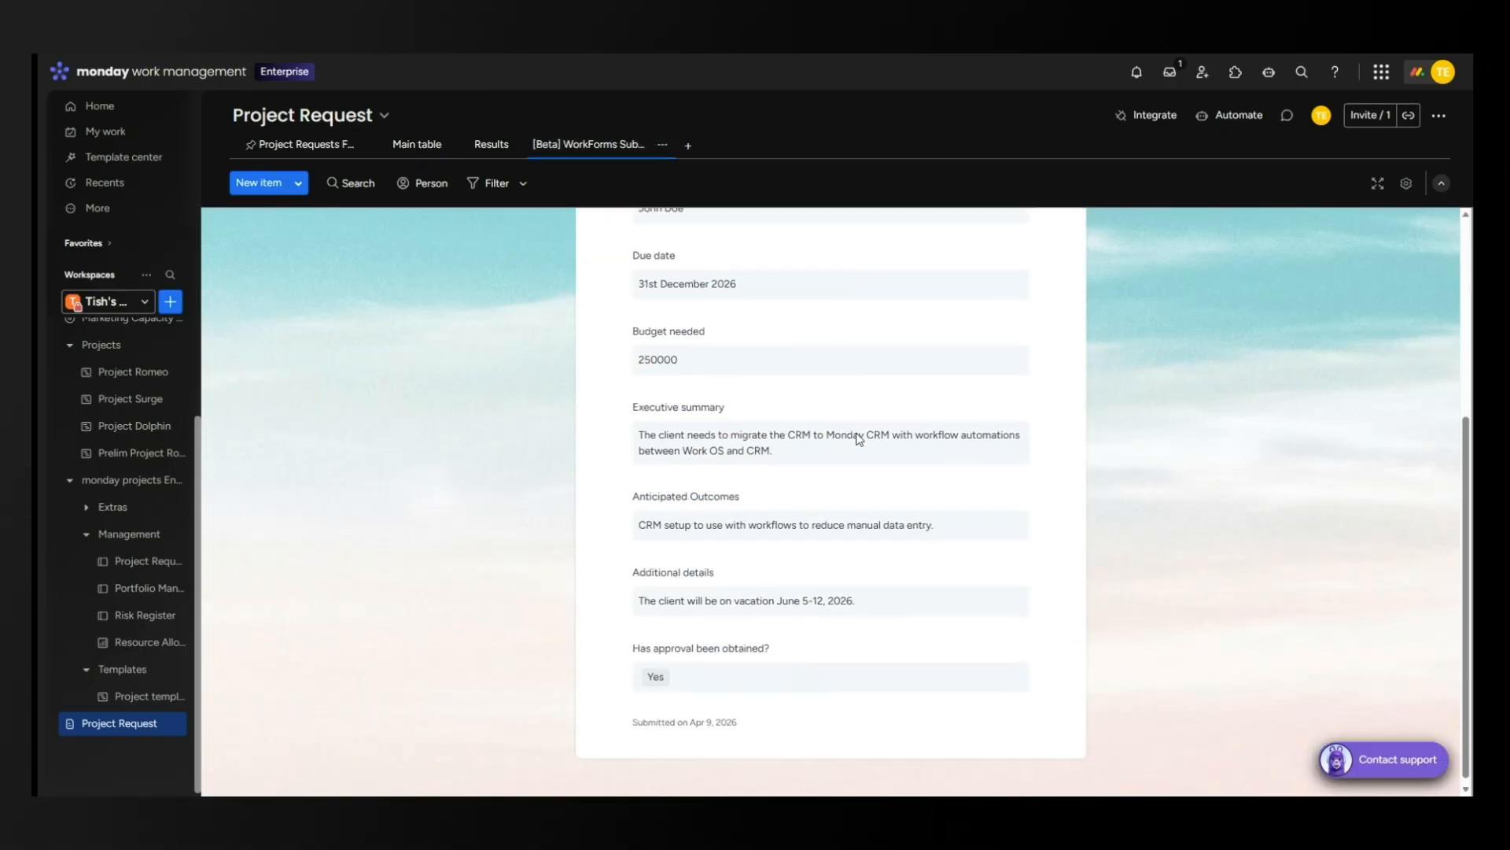
scroll(857, 436, up, 4)
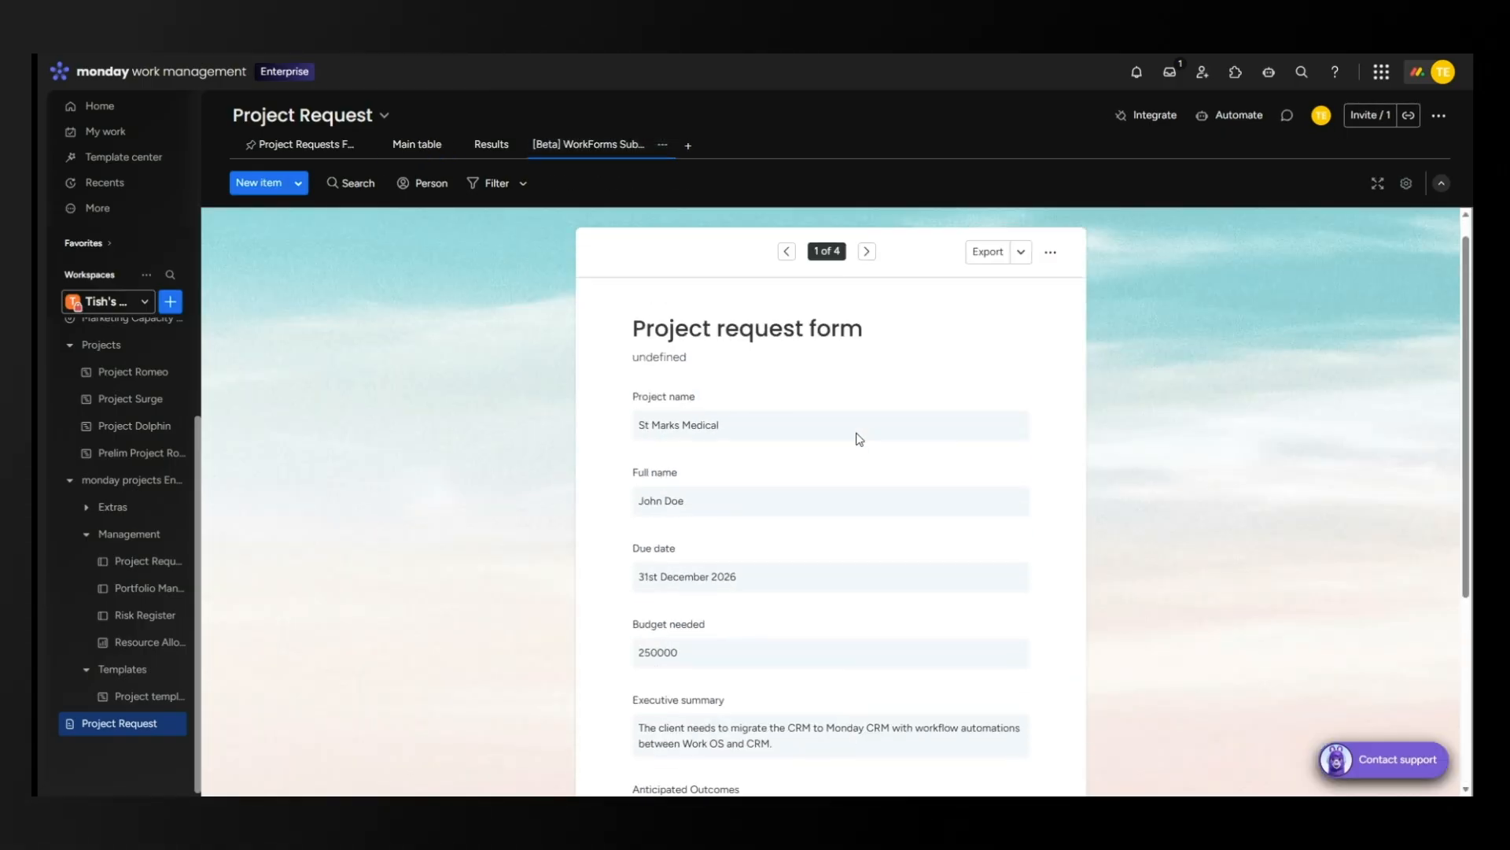
click(867, 251)
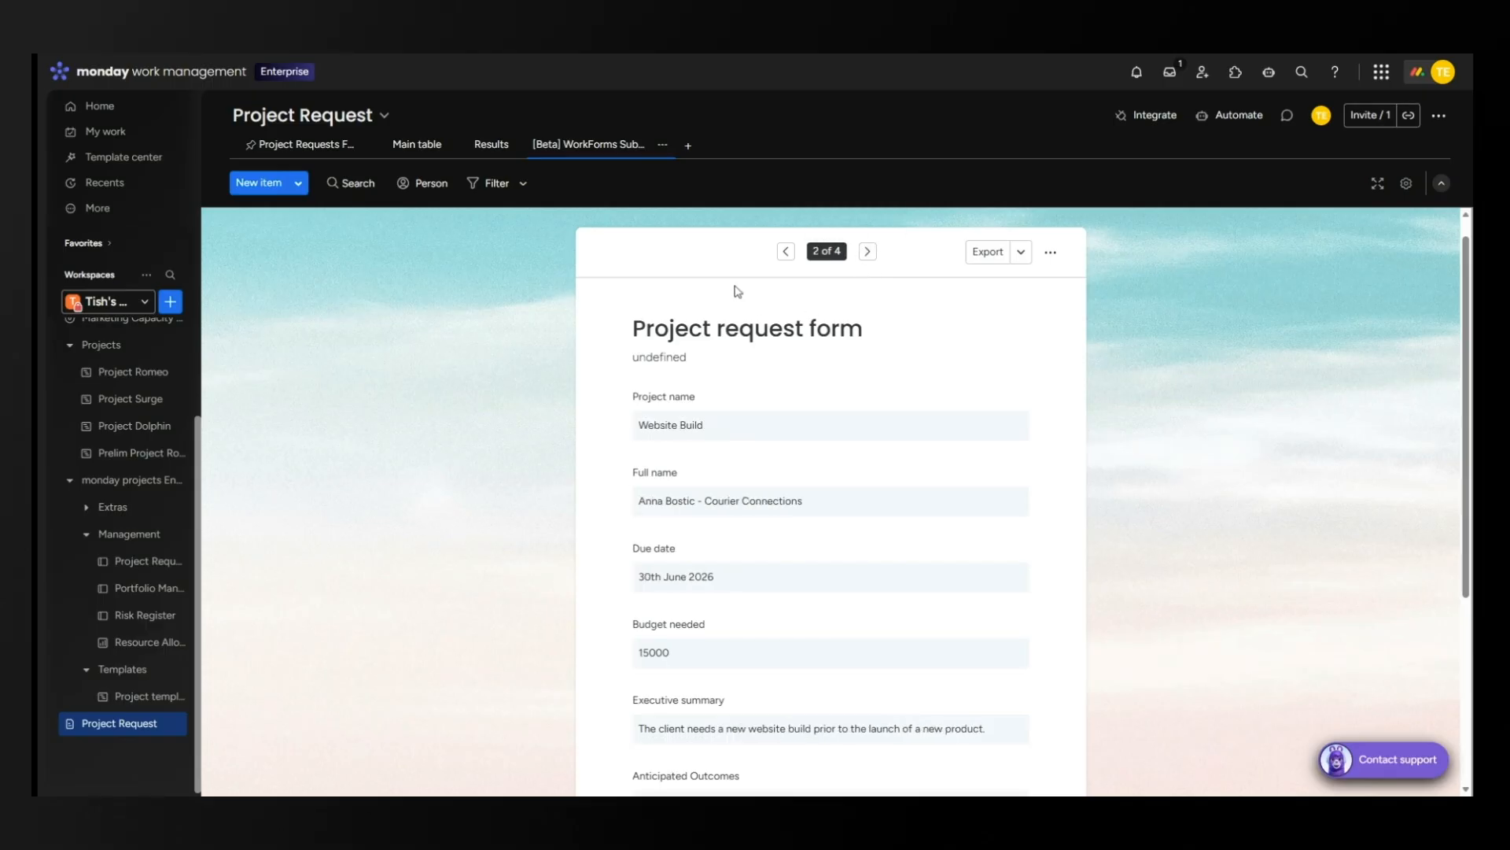
click(867, 252)
click(868, 251)
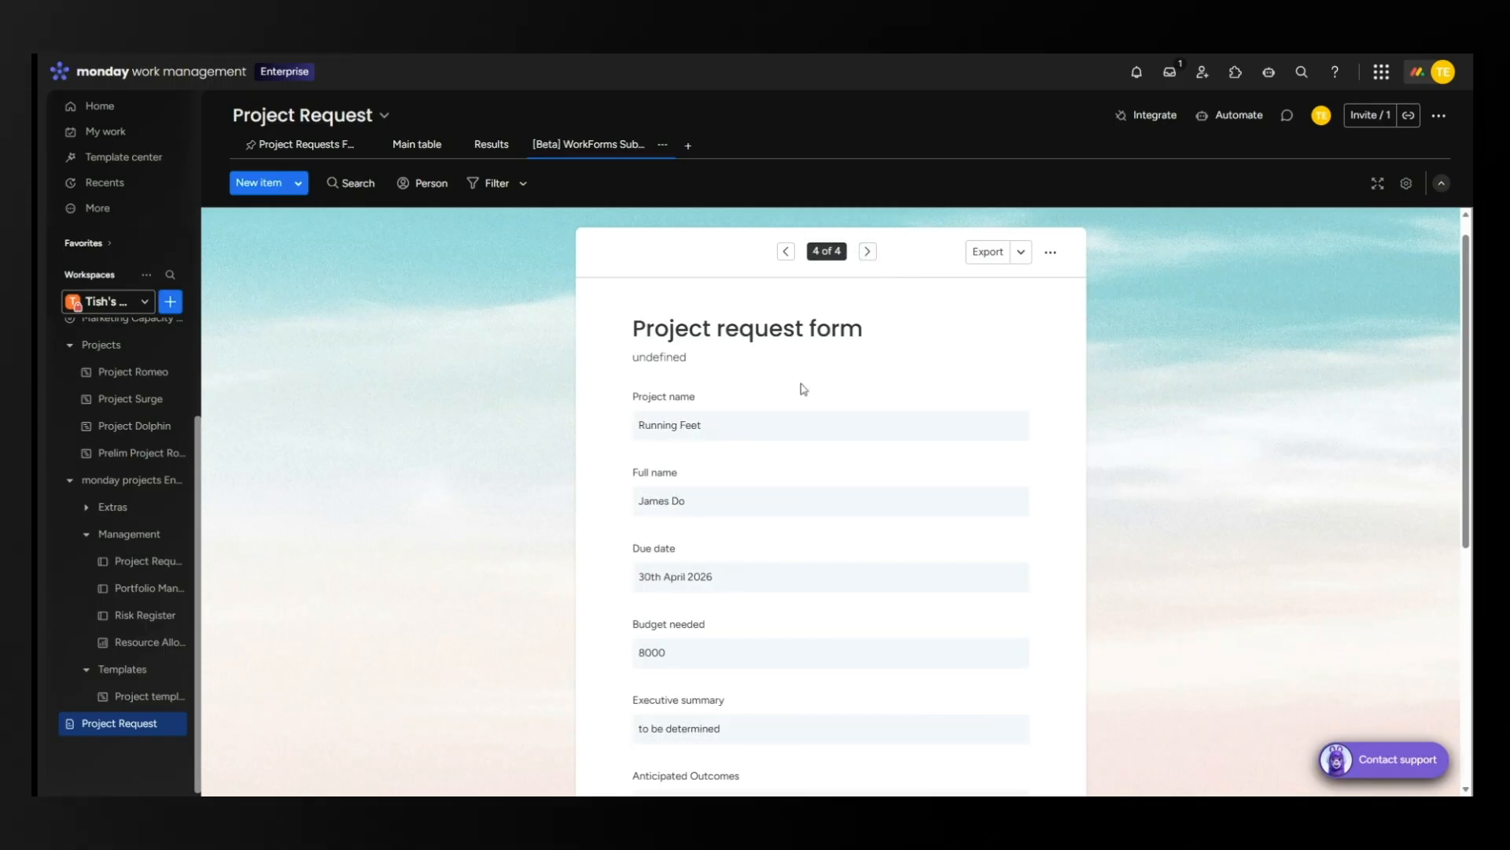
click(1022, 254)
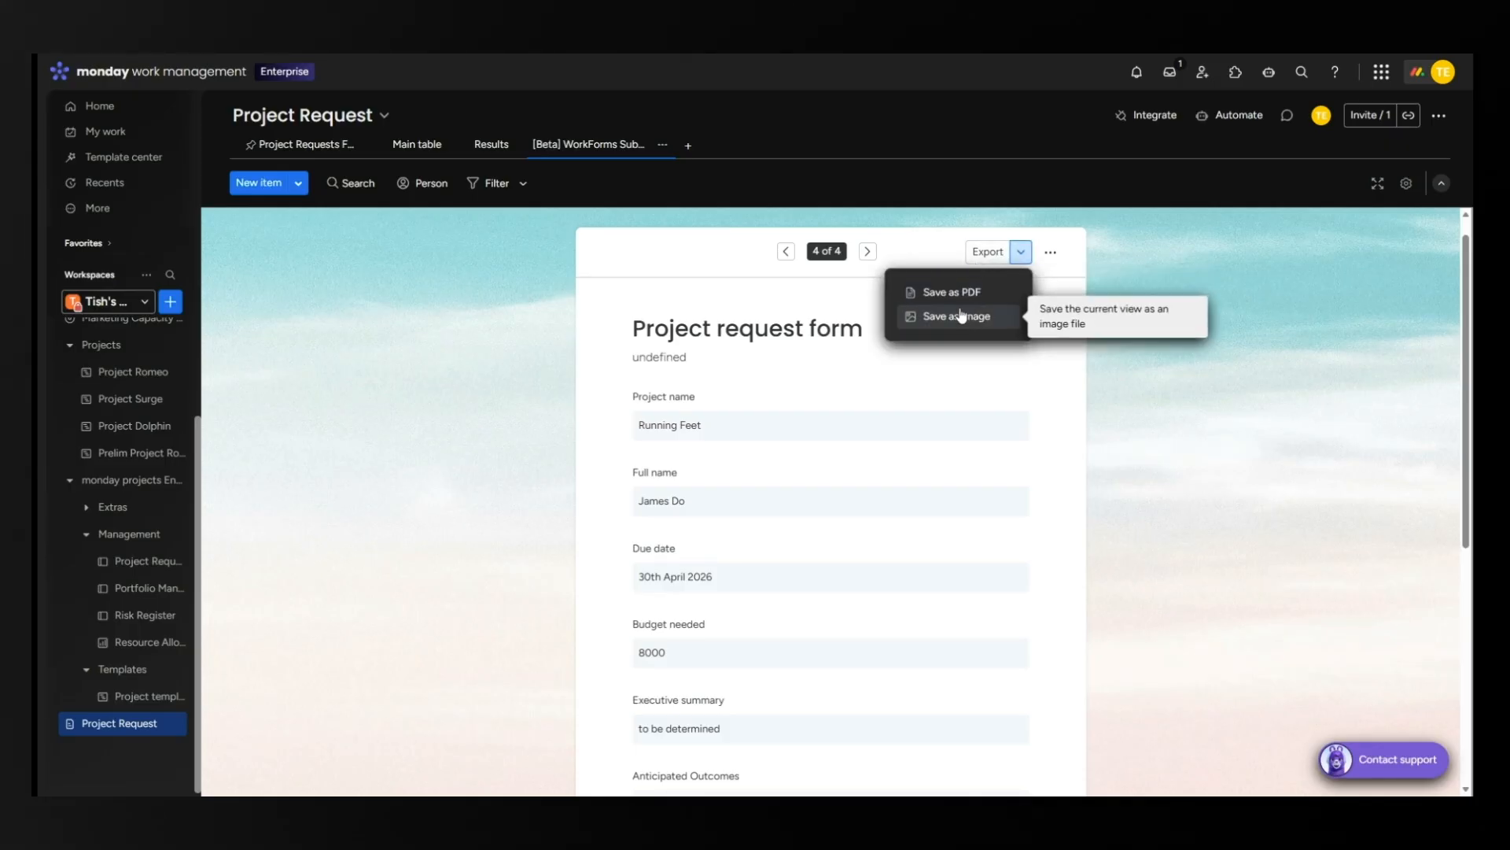
click(572, 225)
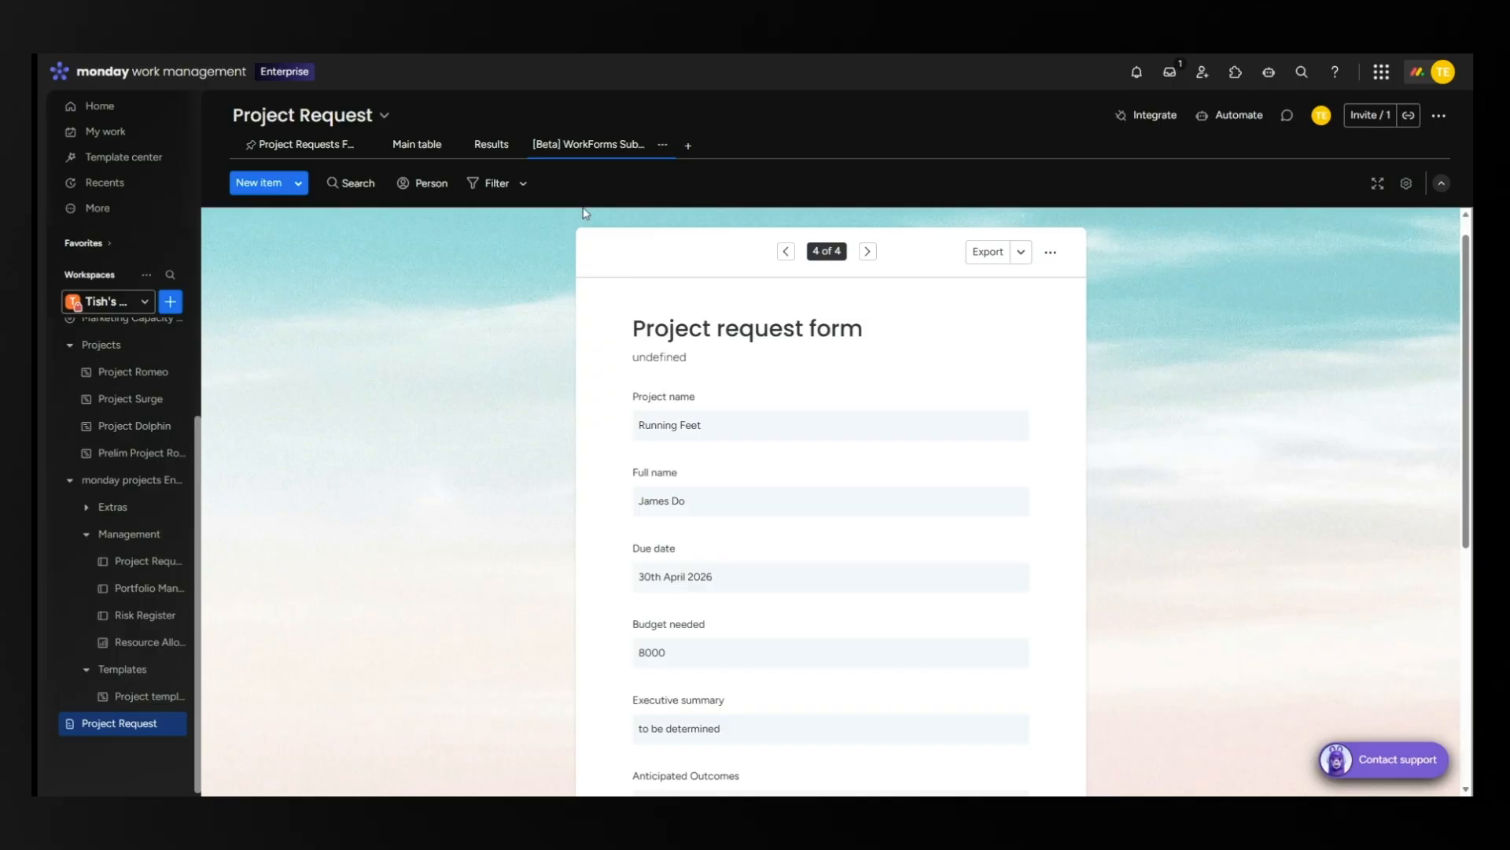
click(489, 146)
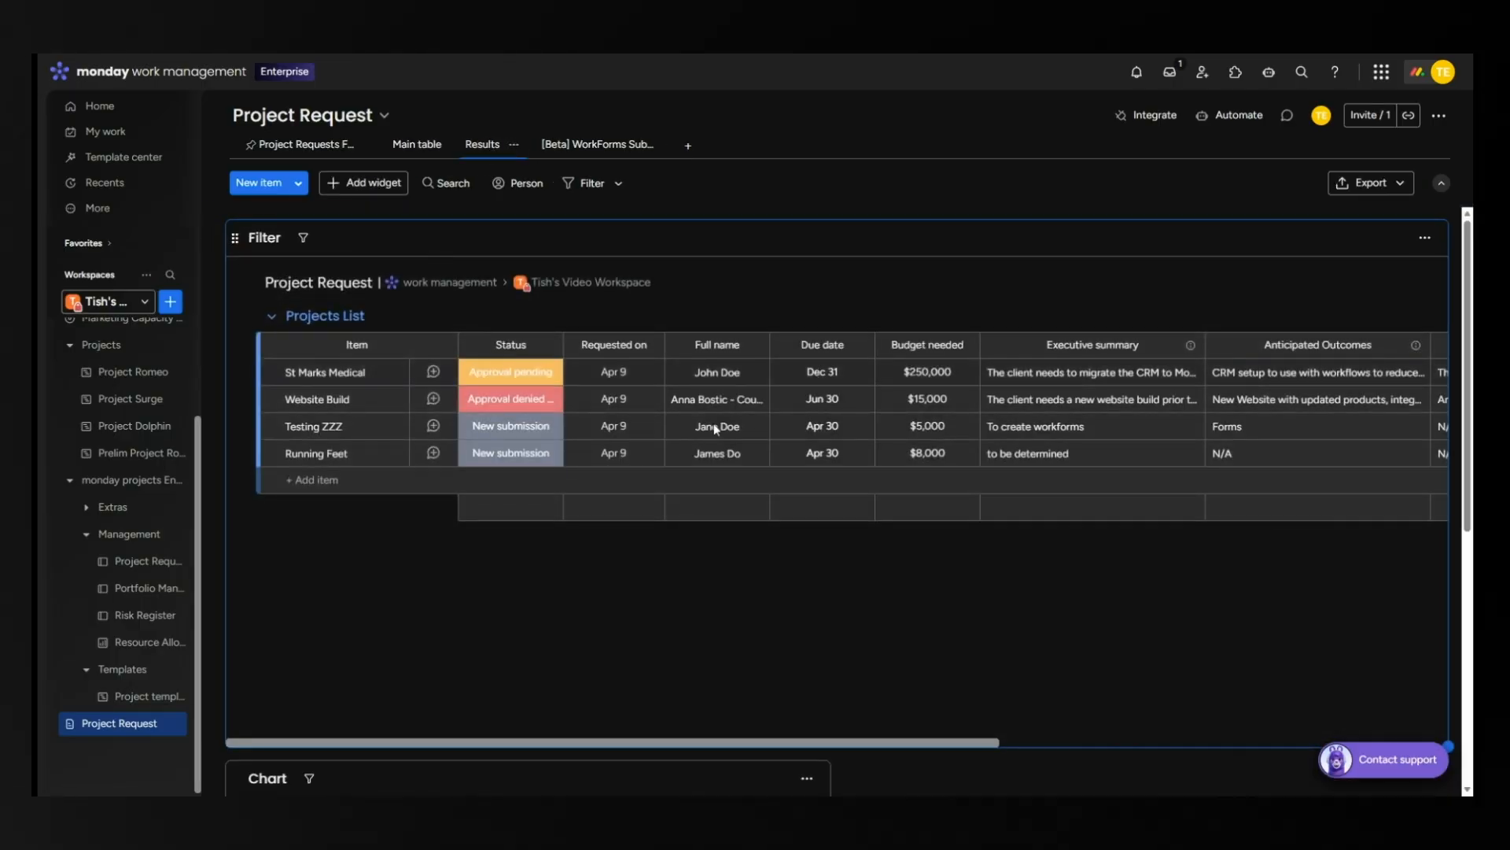
Check the Chart widget showing 3 Yes and 1 No approvals, then return to Main table.
scroll(787, 511, down, 3)
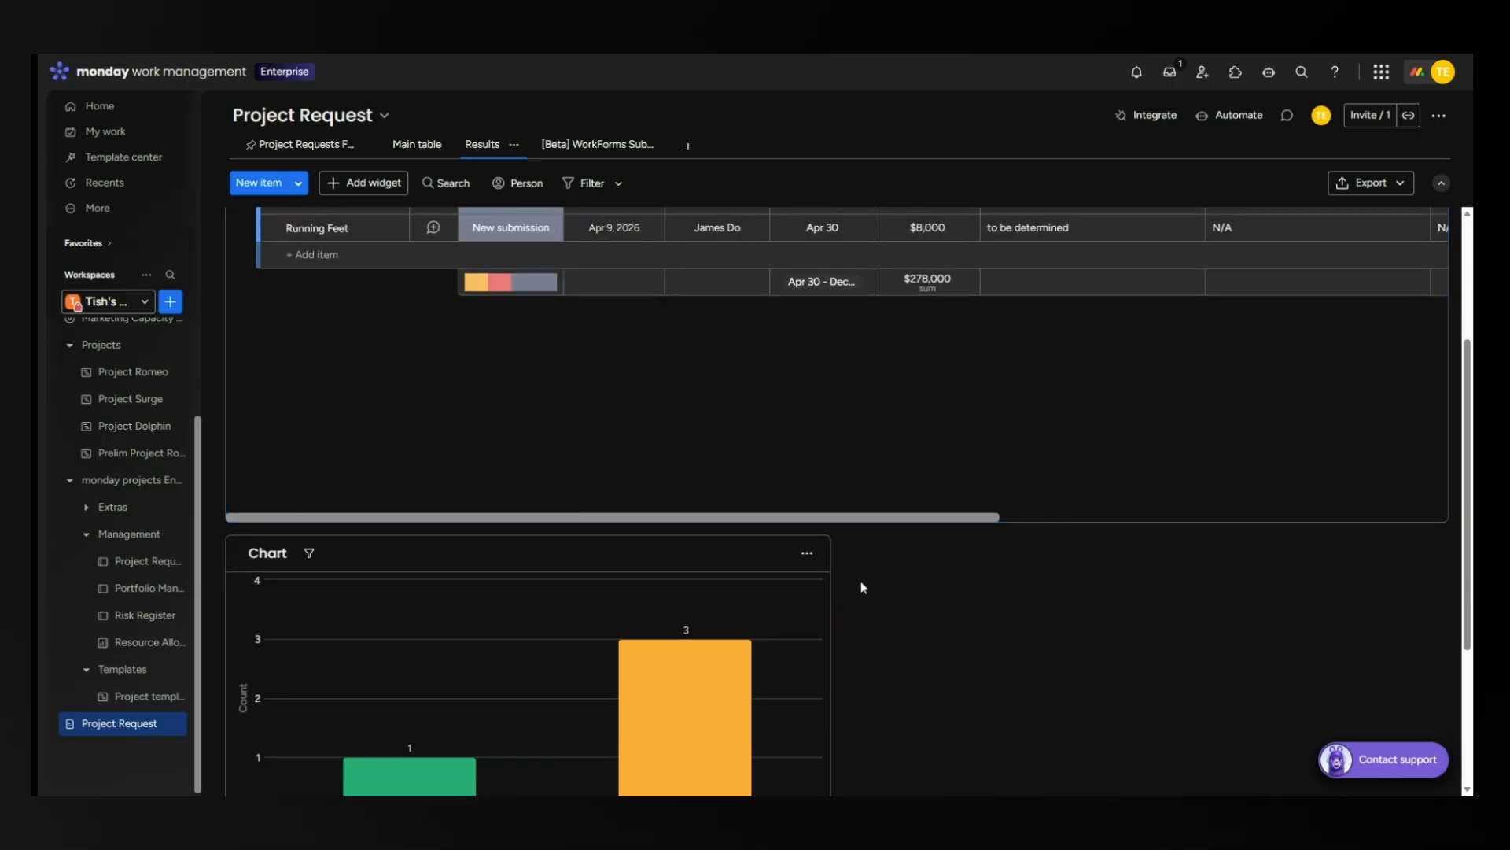
scroll(708, 594, down, 3)
mouse_move(401, 548)
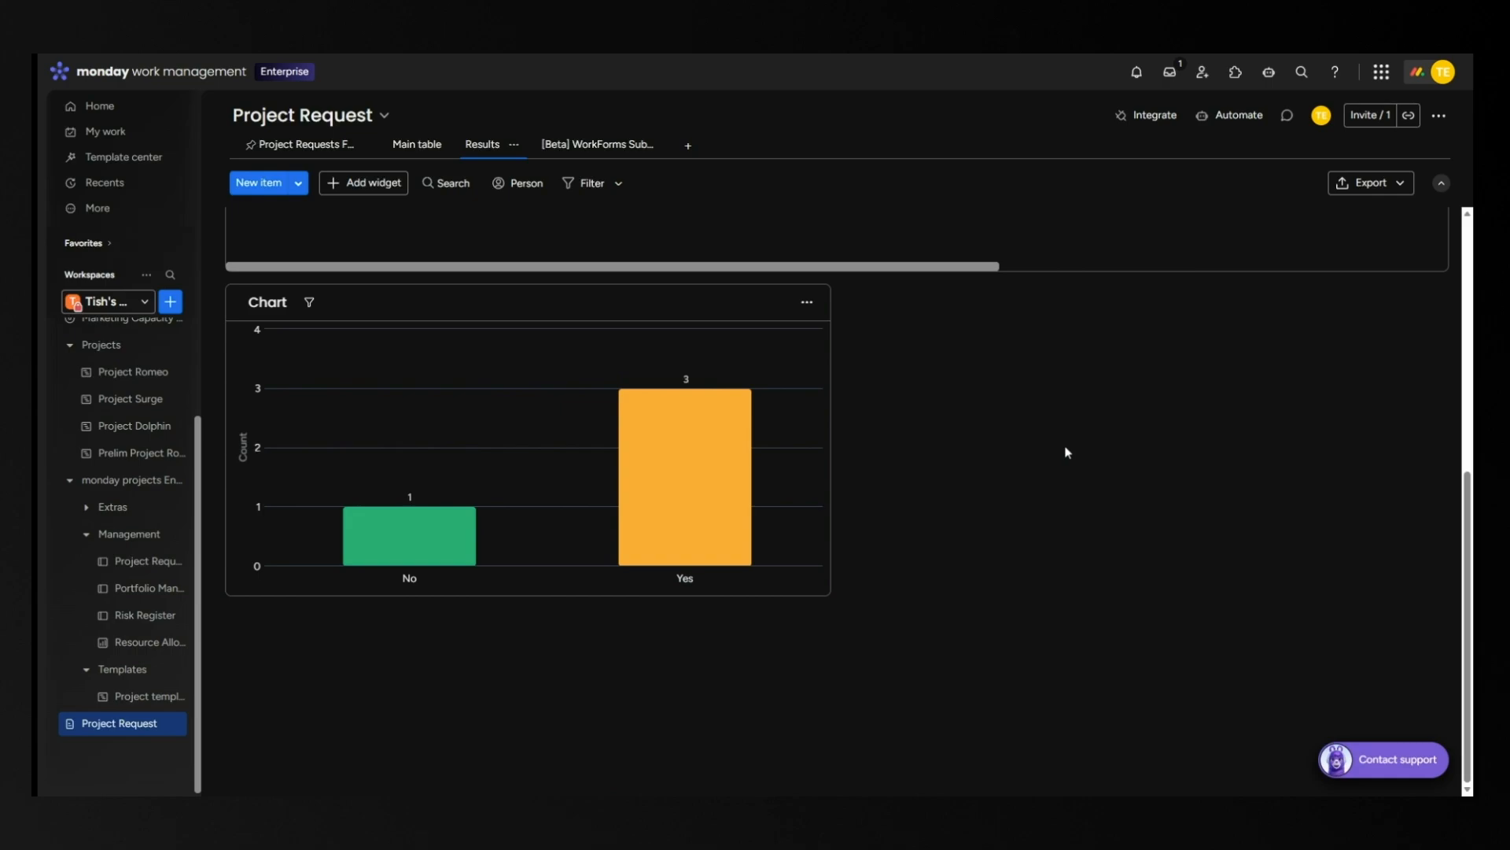
scroll(1067, 453, up, 5)
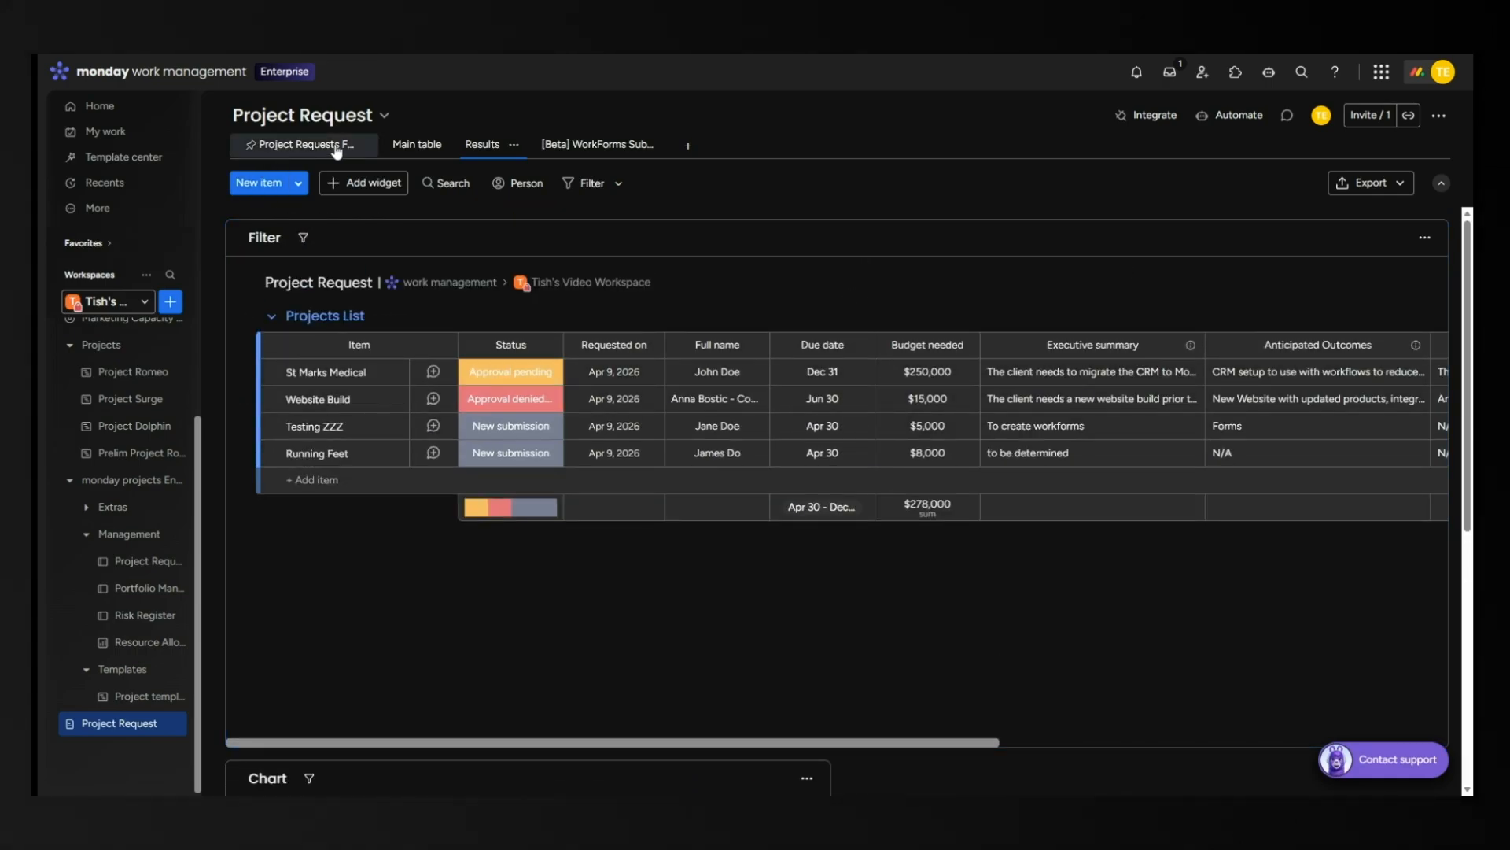
click(413, 145)
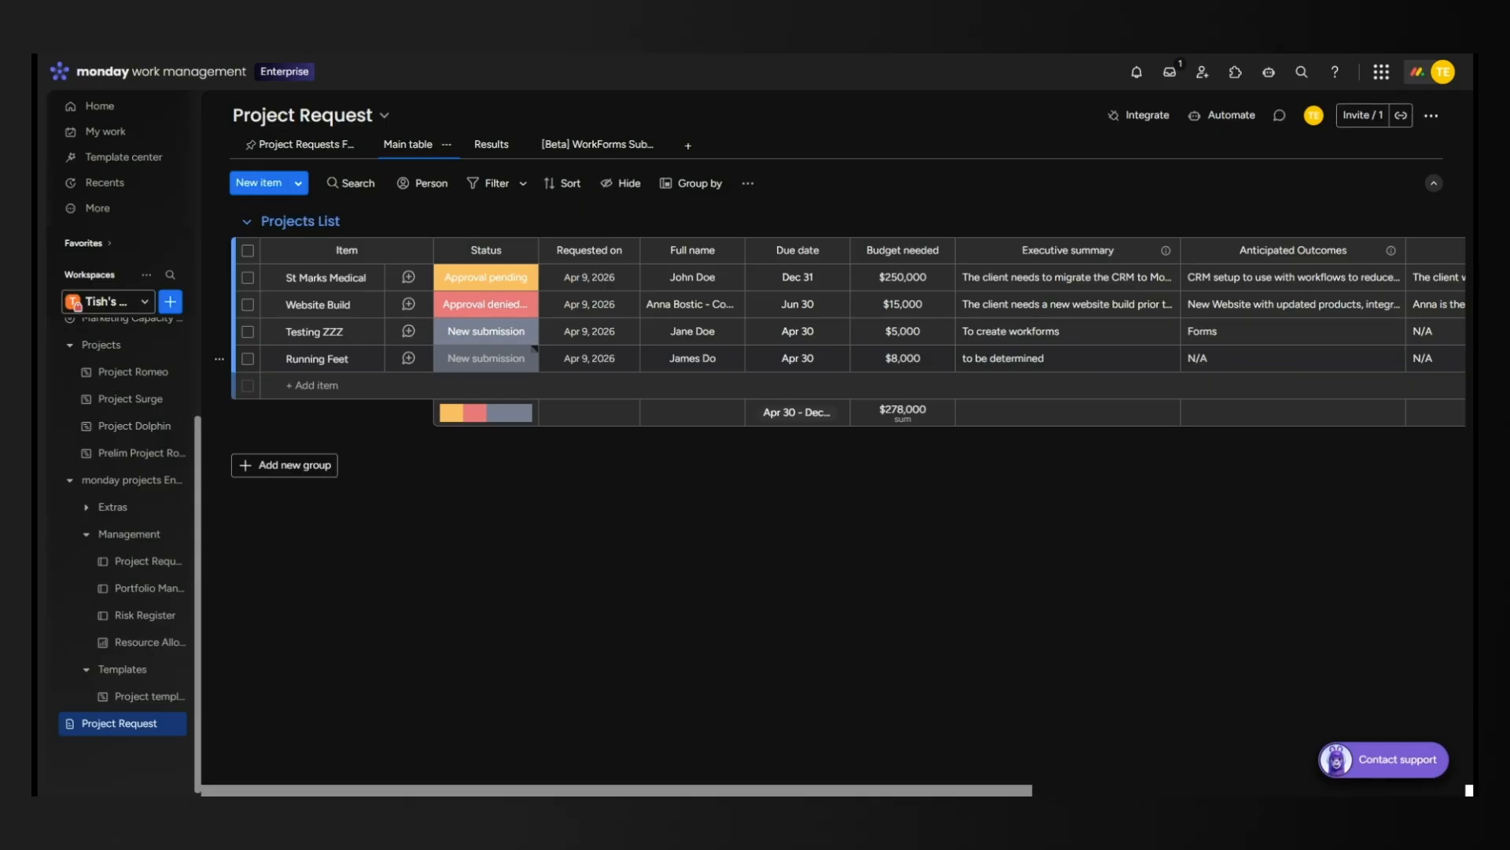
click(508, 337)
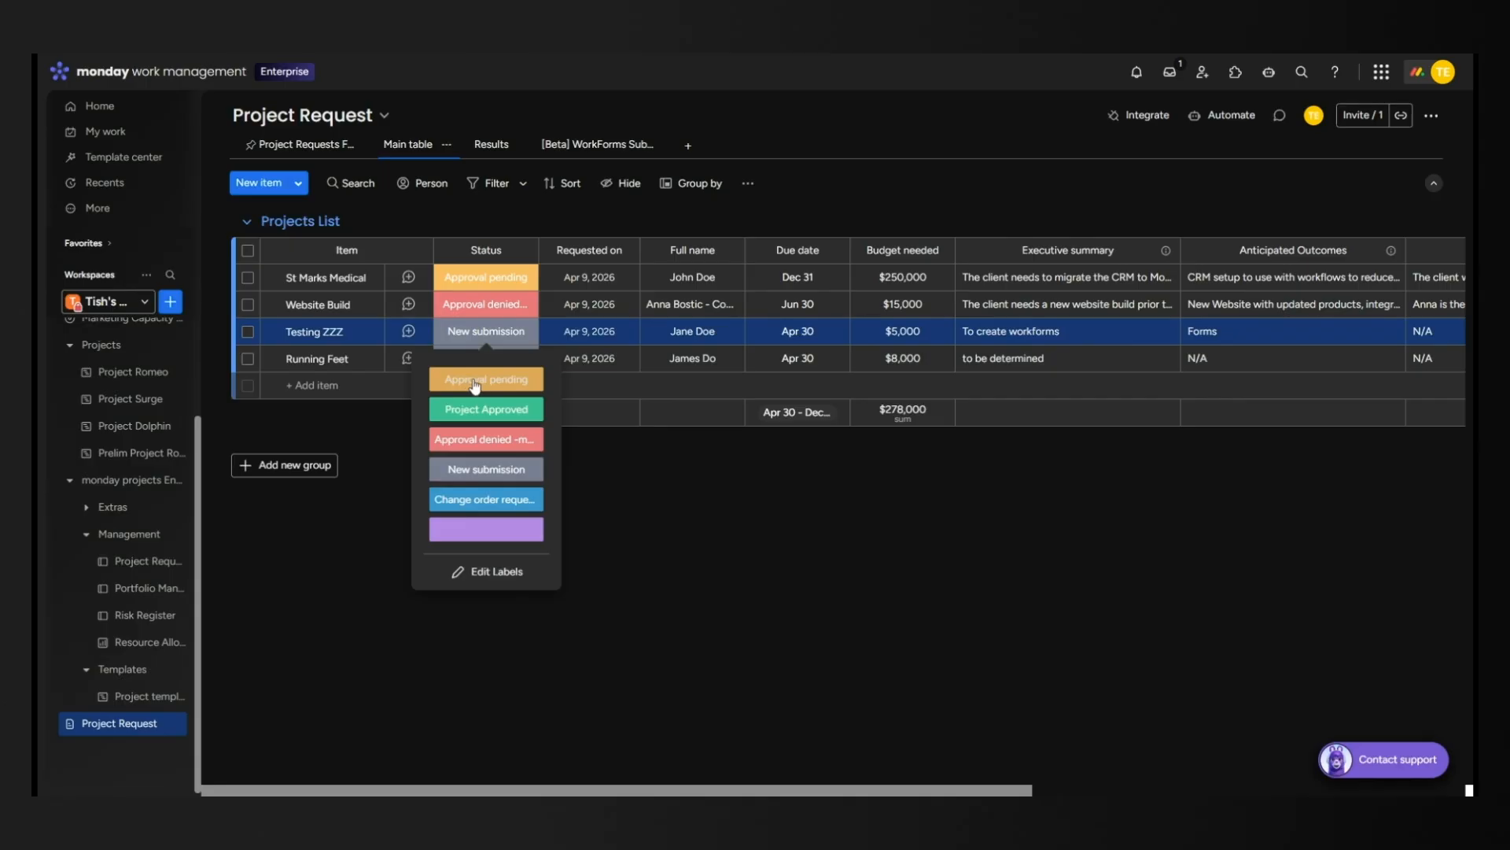
click(494, 572)
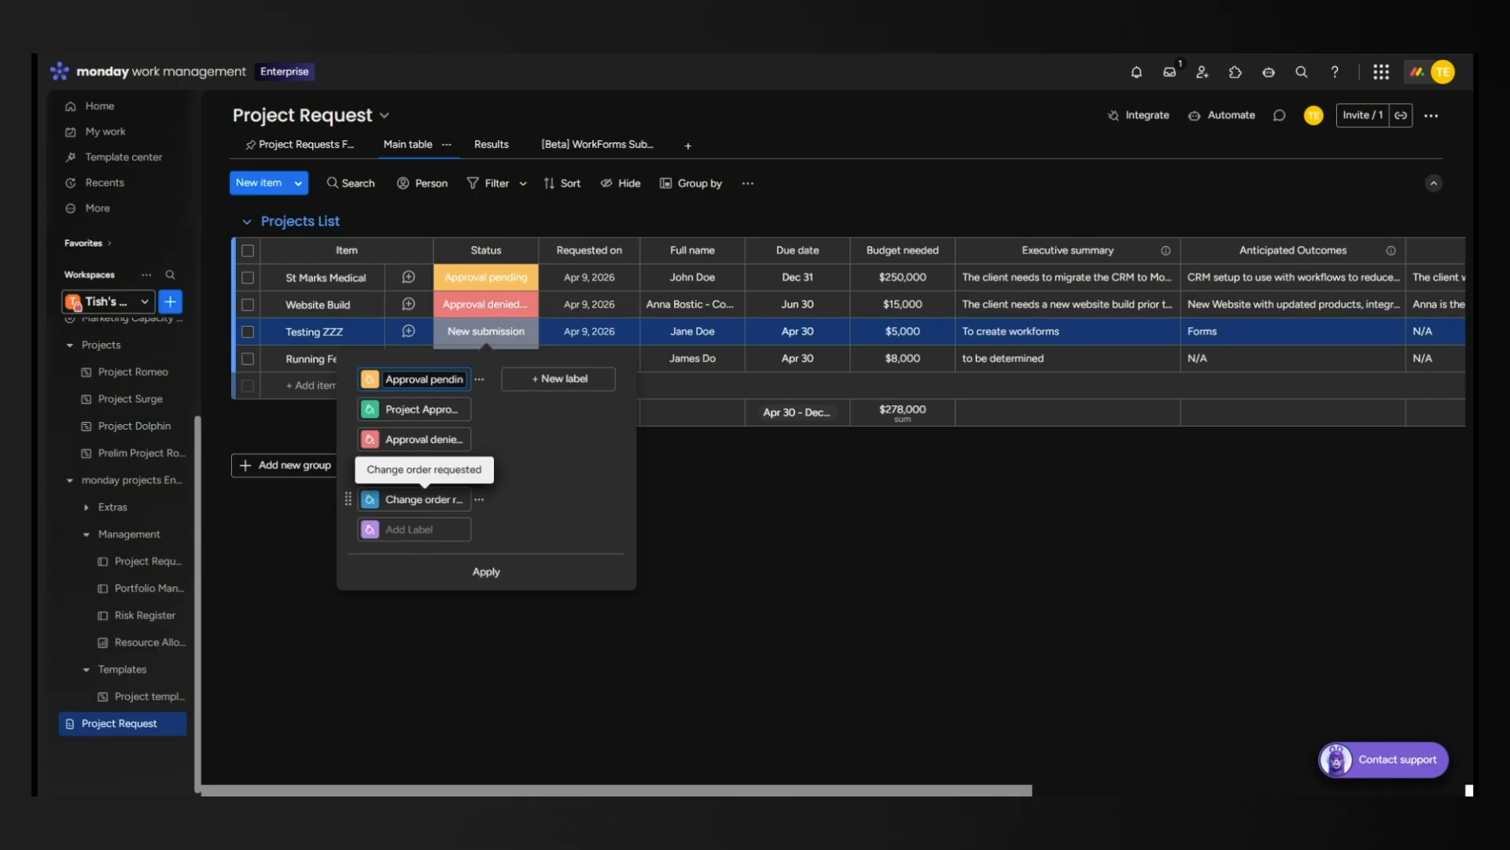
click(533, 386)
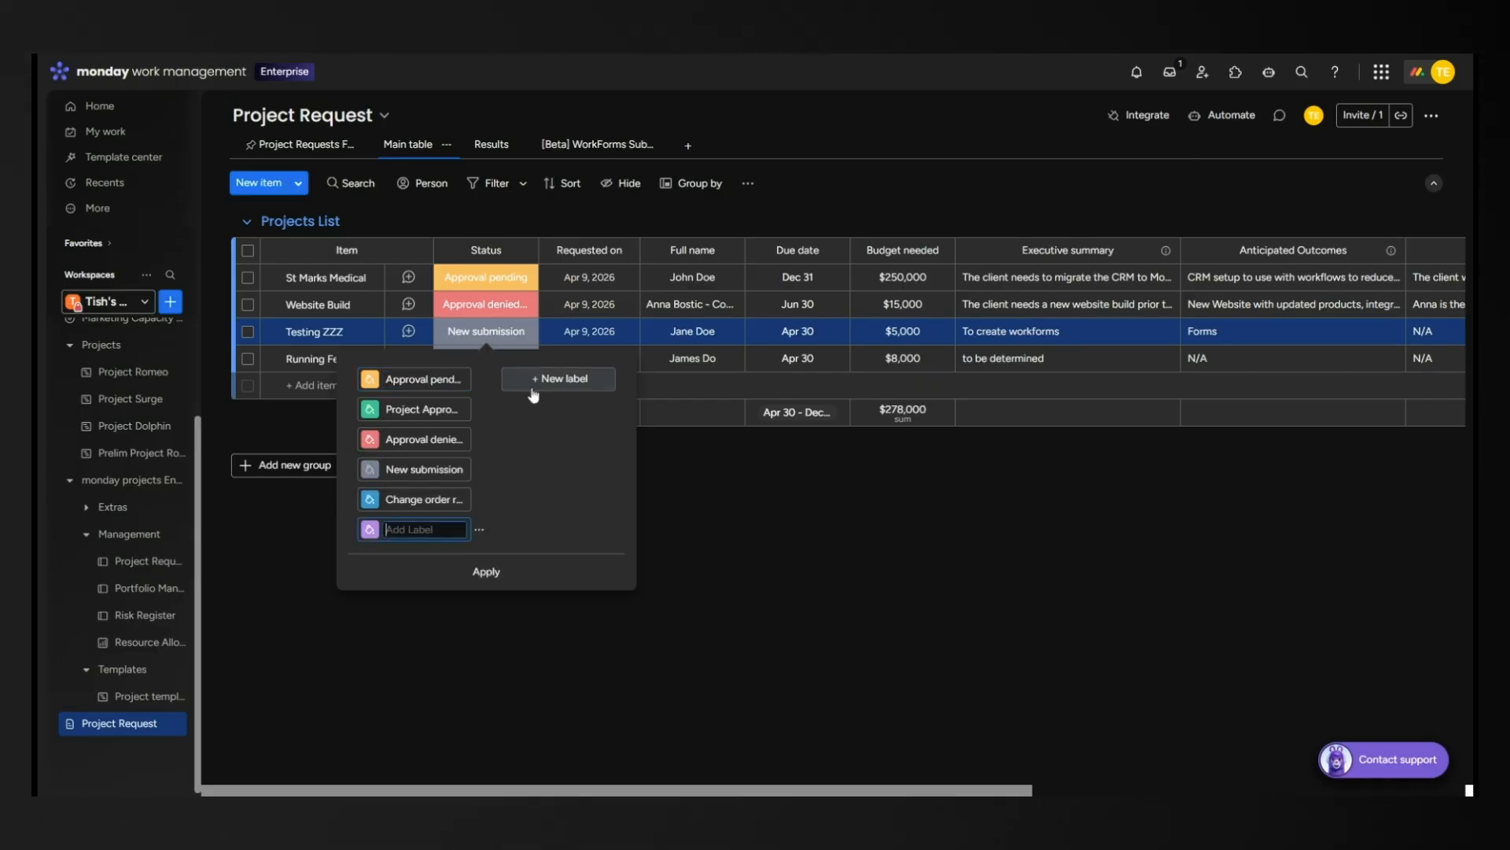
click(479, 529)
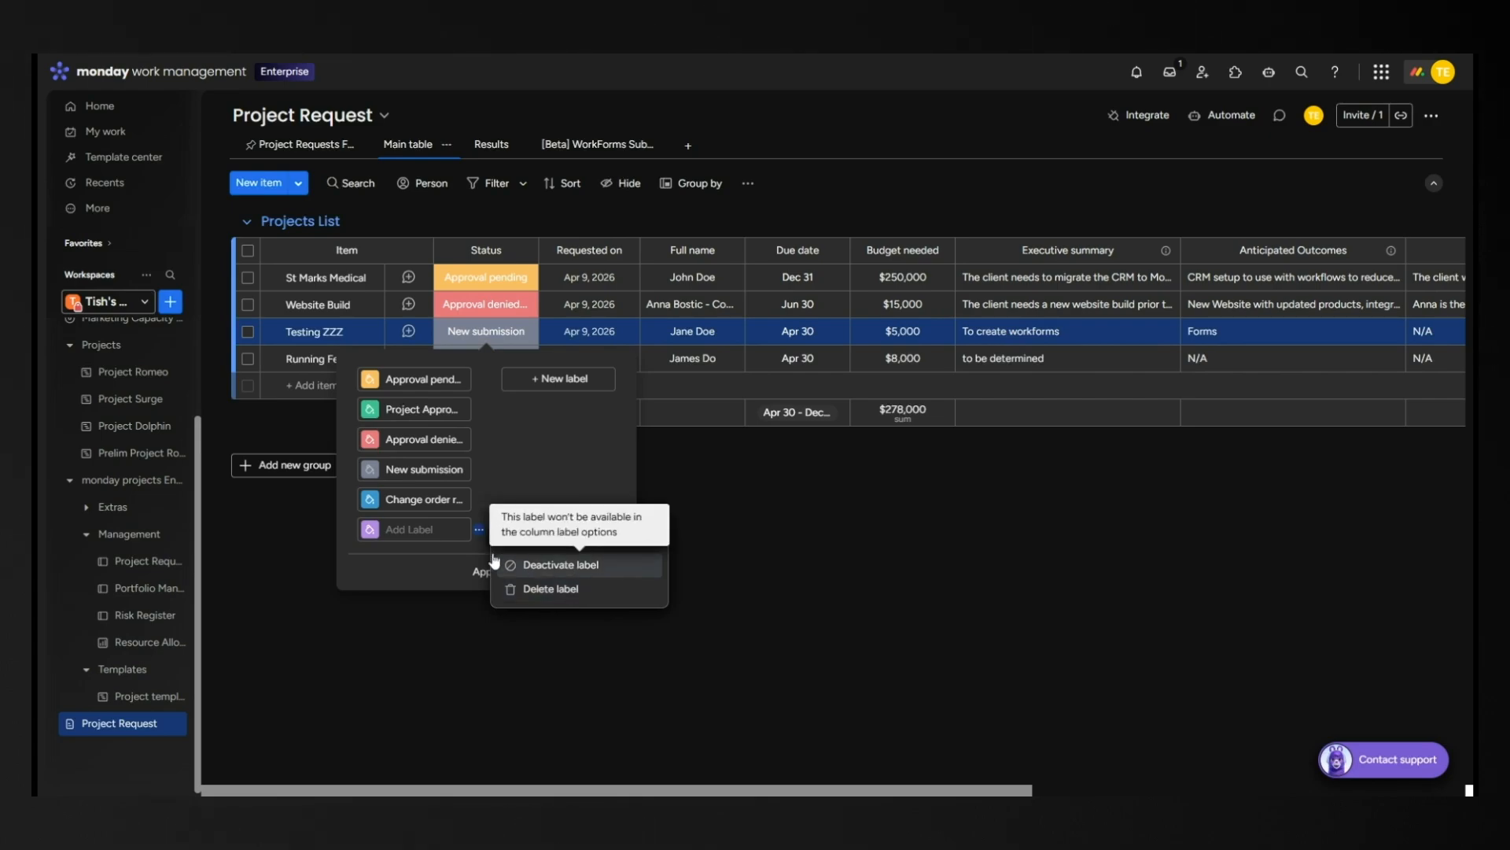
click(424, 568)
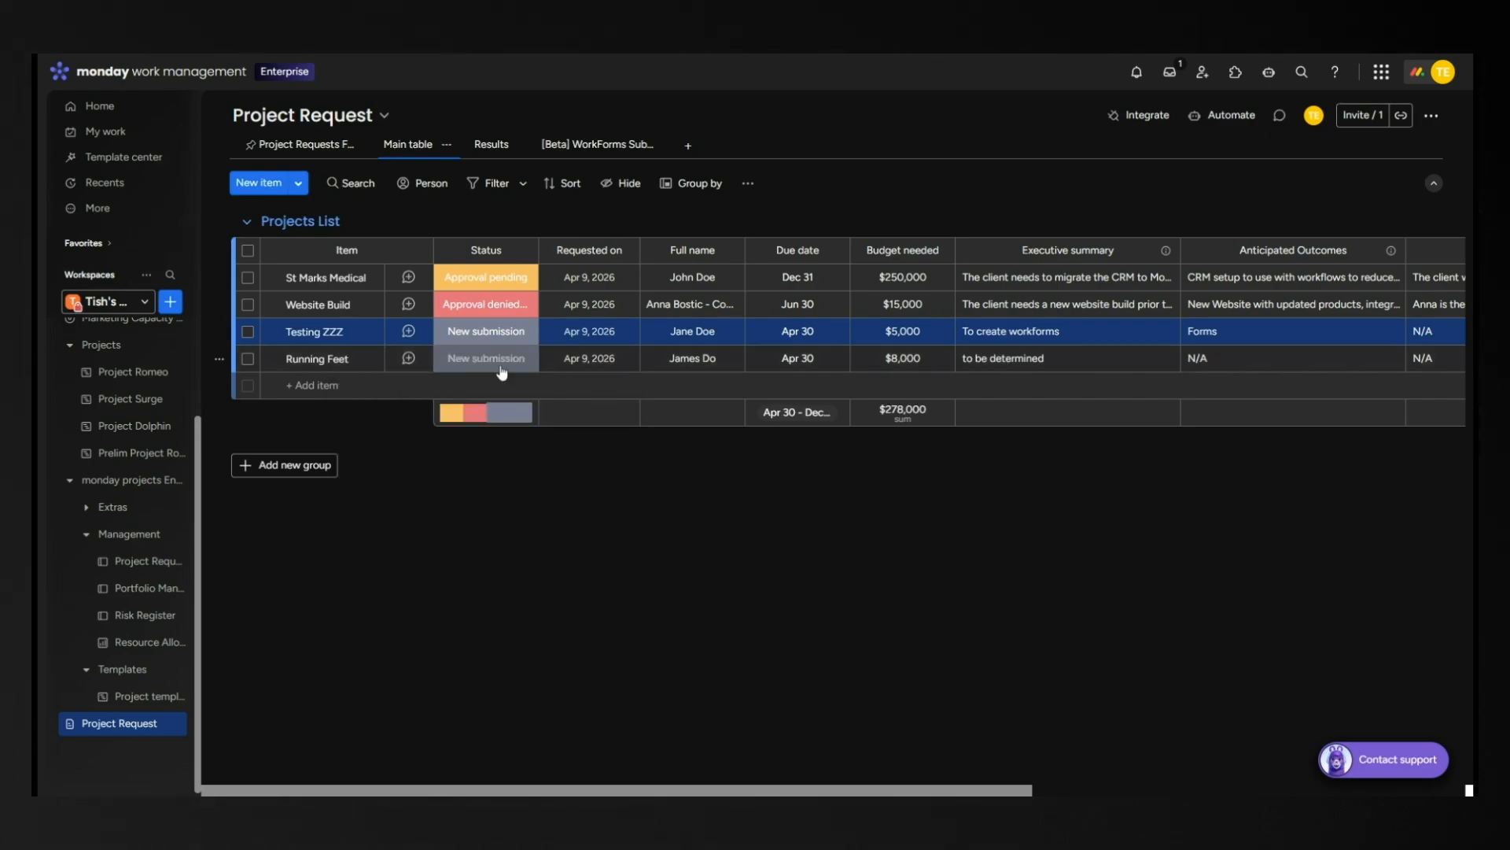
click(502, 370)
click(529, 501)
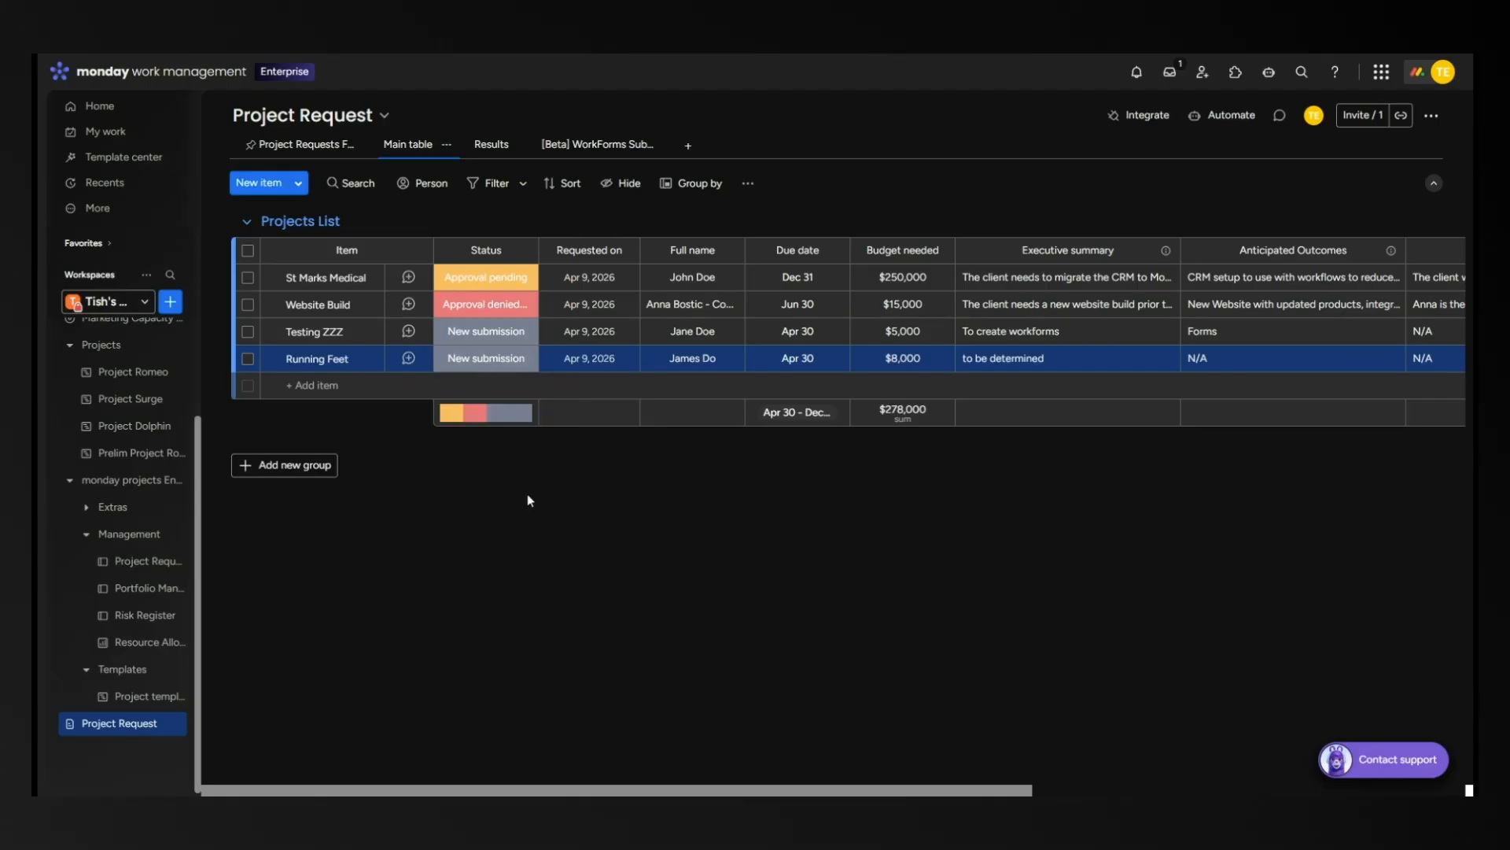
click(502, 338)
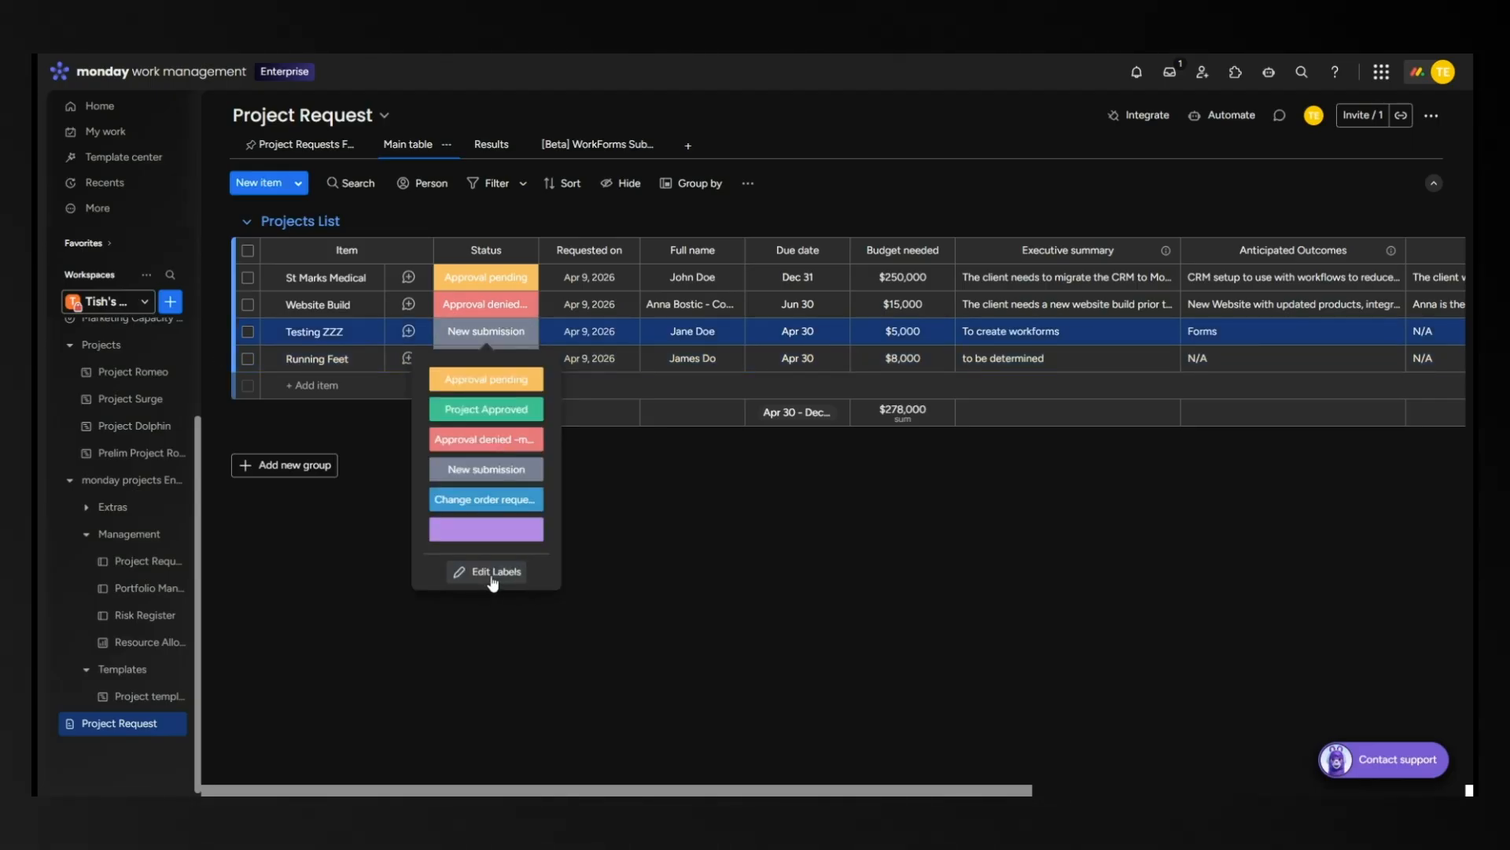
click(494, 574)
click(480, 471)
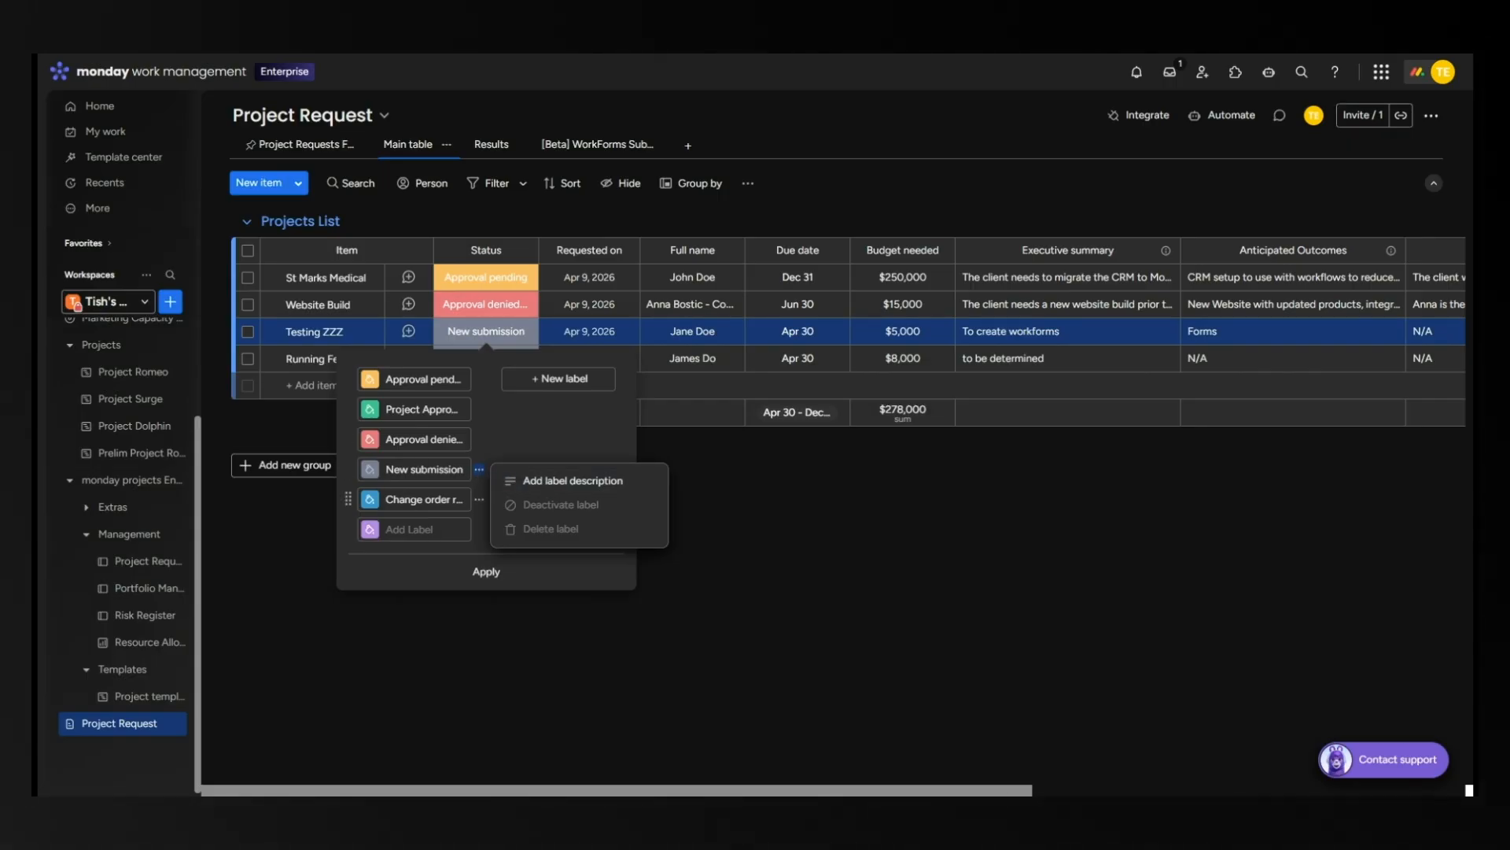
click(434, 573)
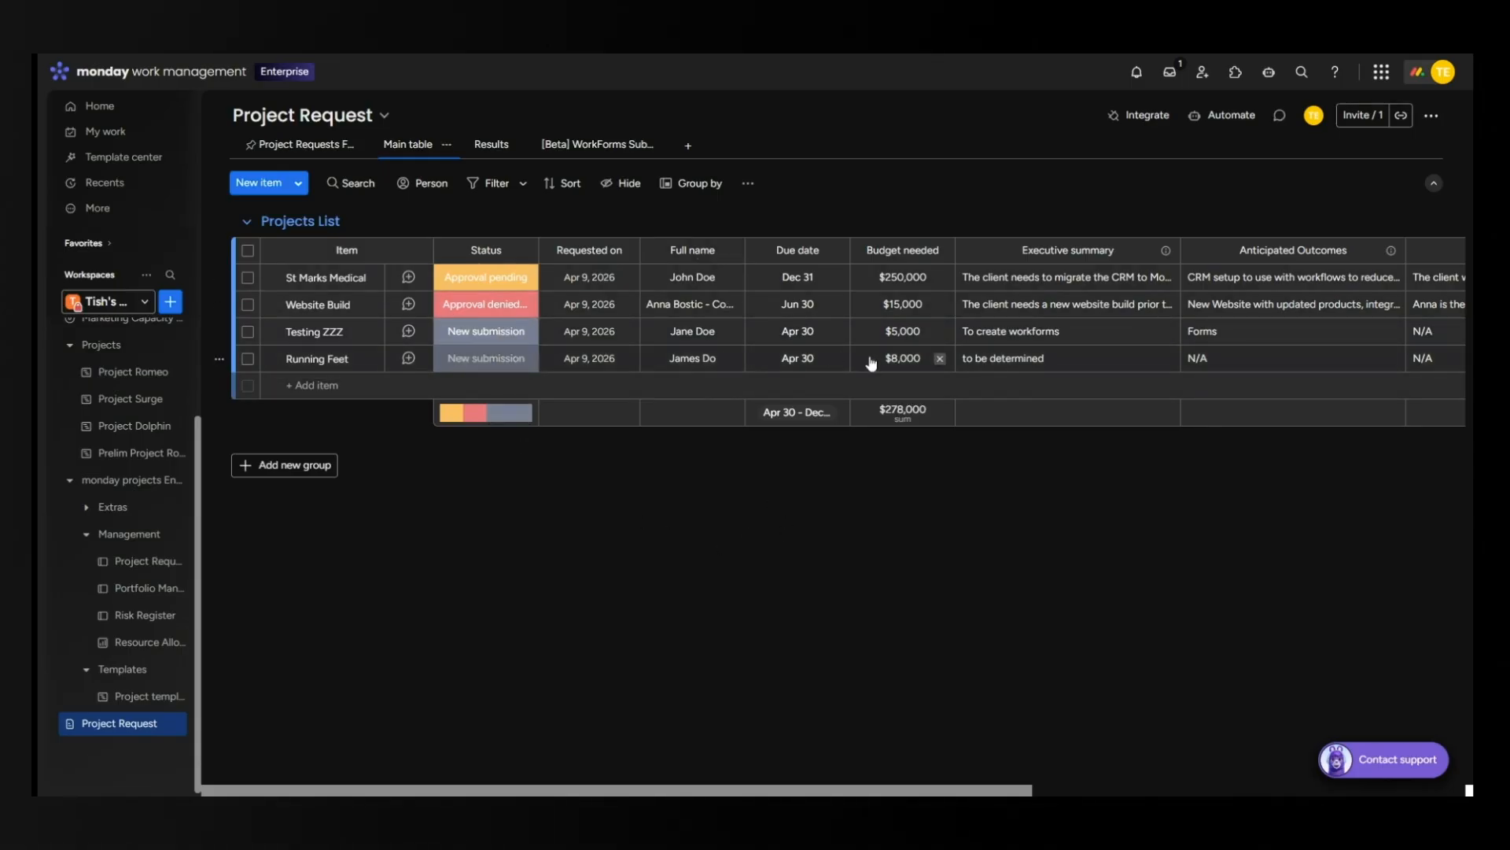
drag(793, 791, 1214, 791)
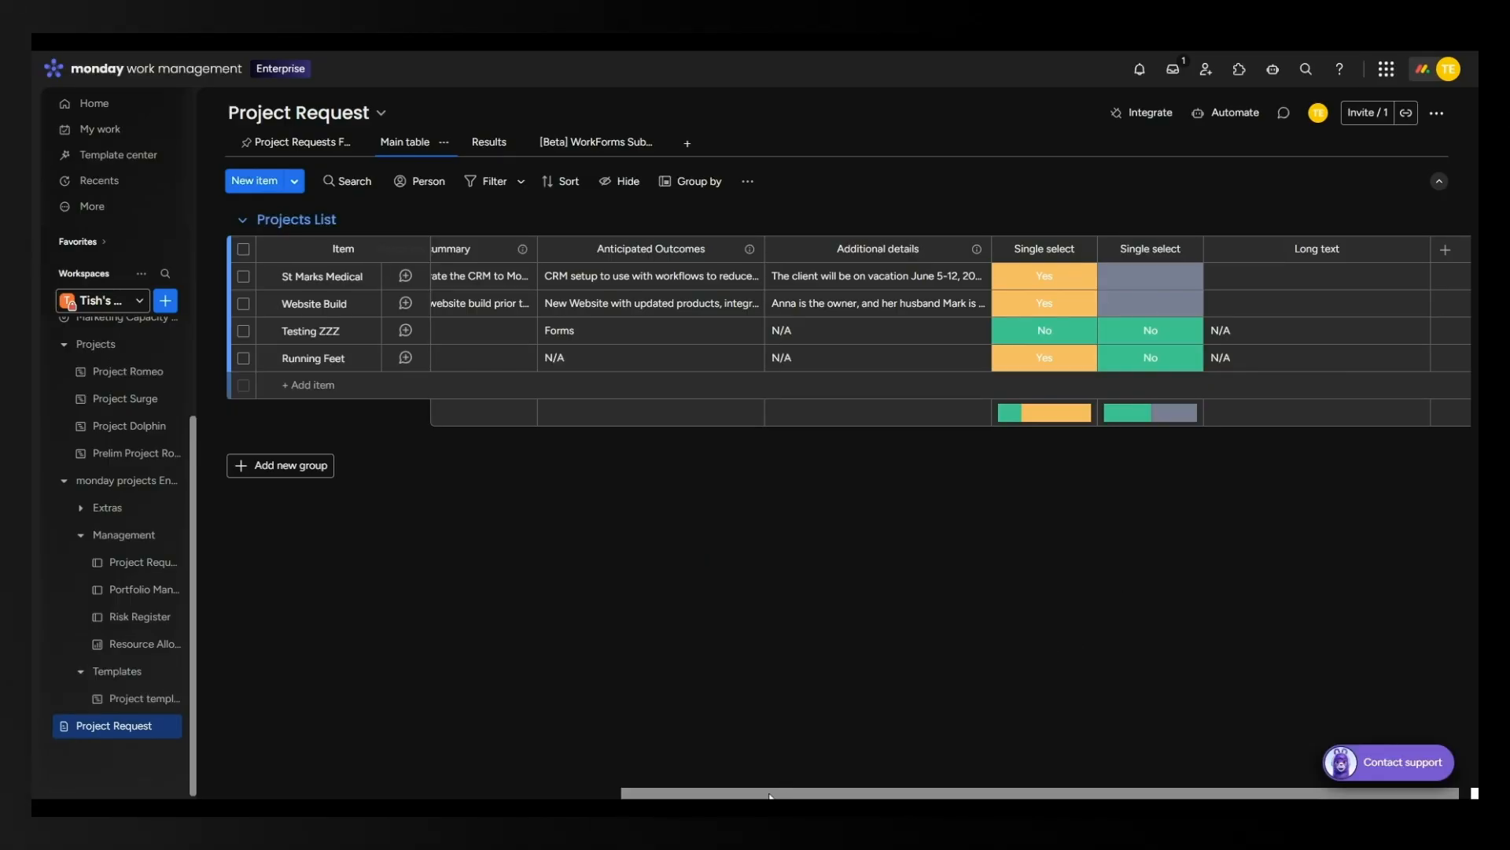
drag(769, 794, 345, 795)
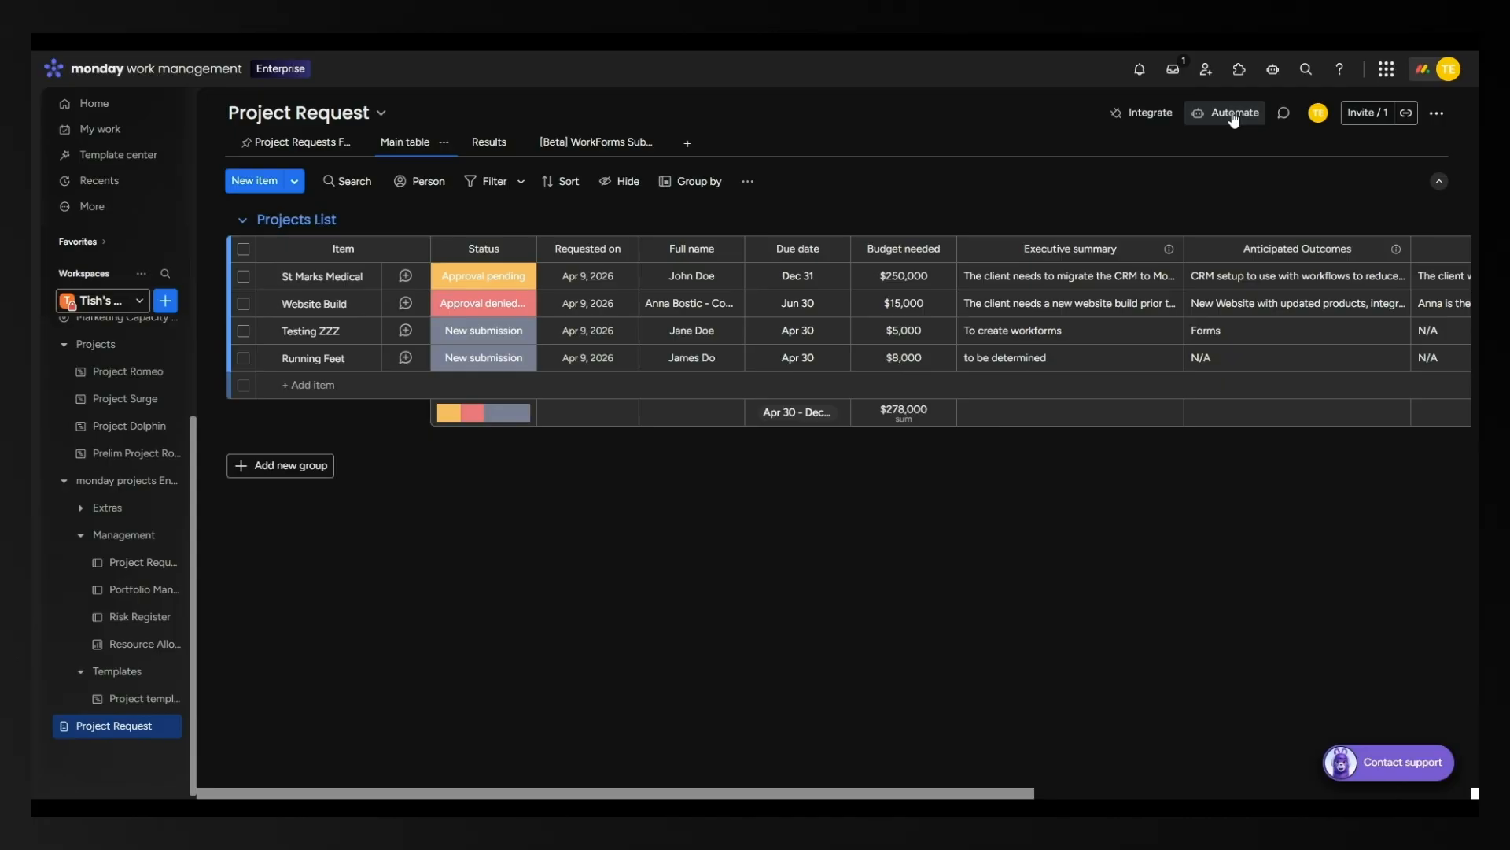
click(1233, 116)
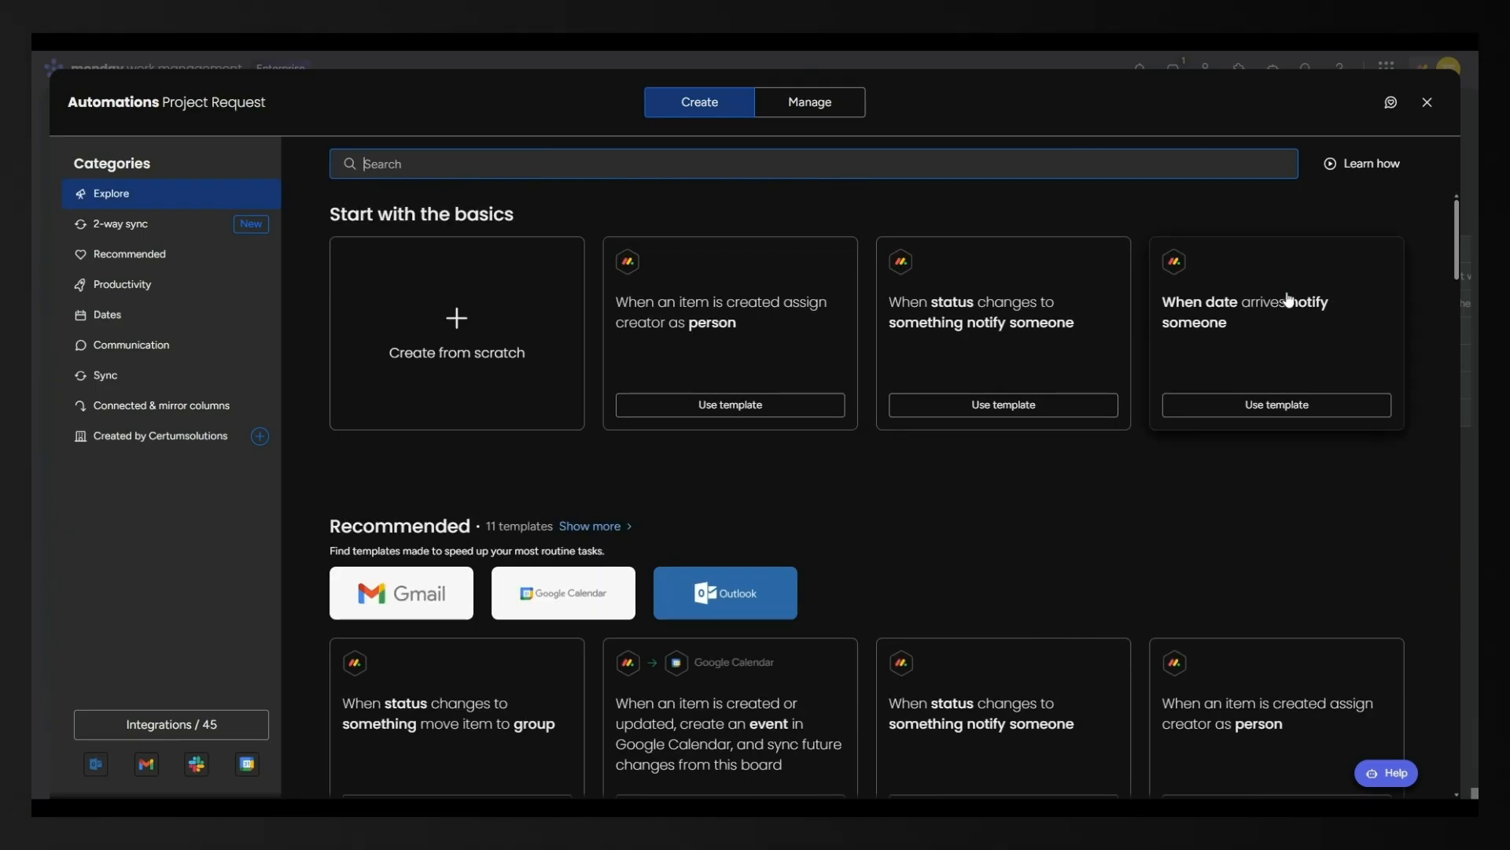
scroll(1199, 428, down, 2)
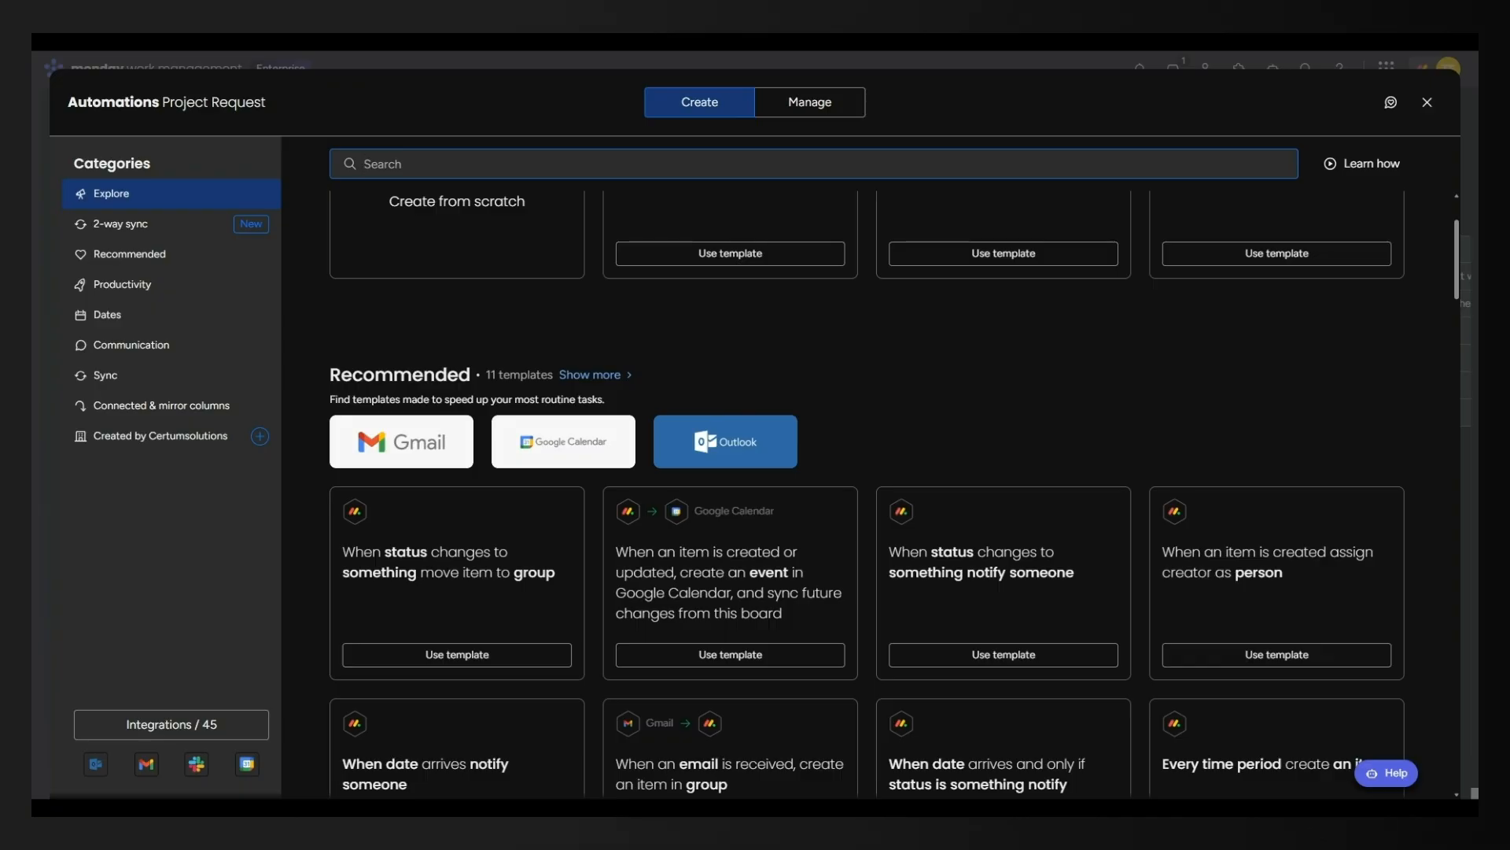
scroll(1270, 352, down, 8)
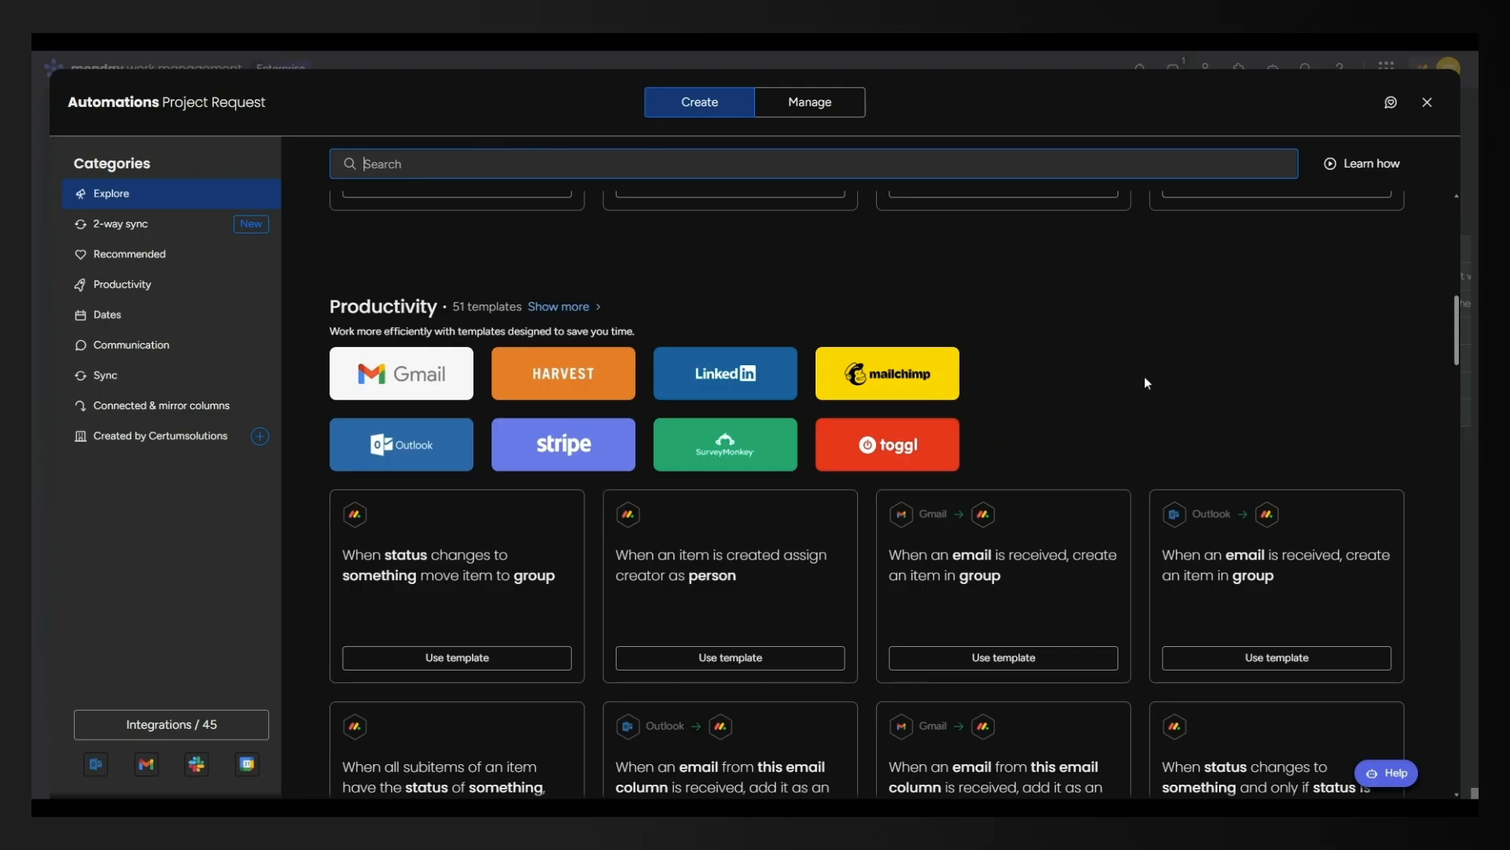
scroll(1131, 382, down, 3)
scroll(1101, 551, down, 3)
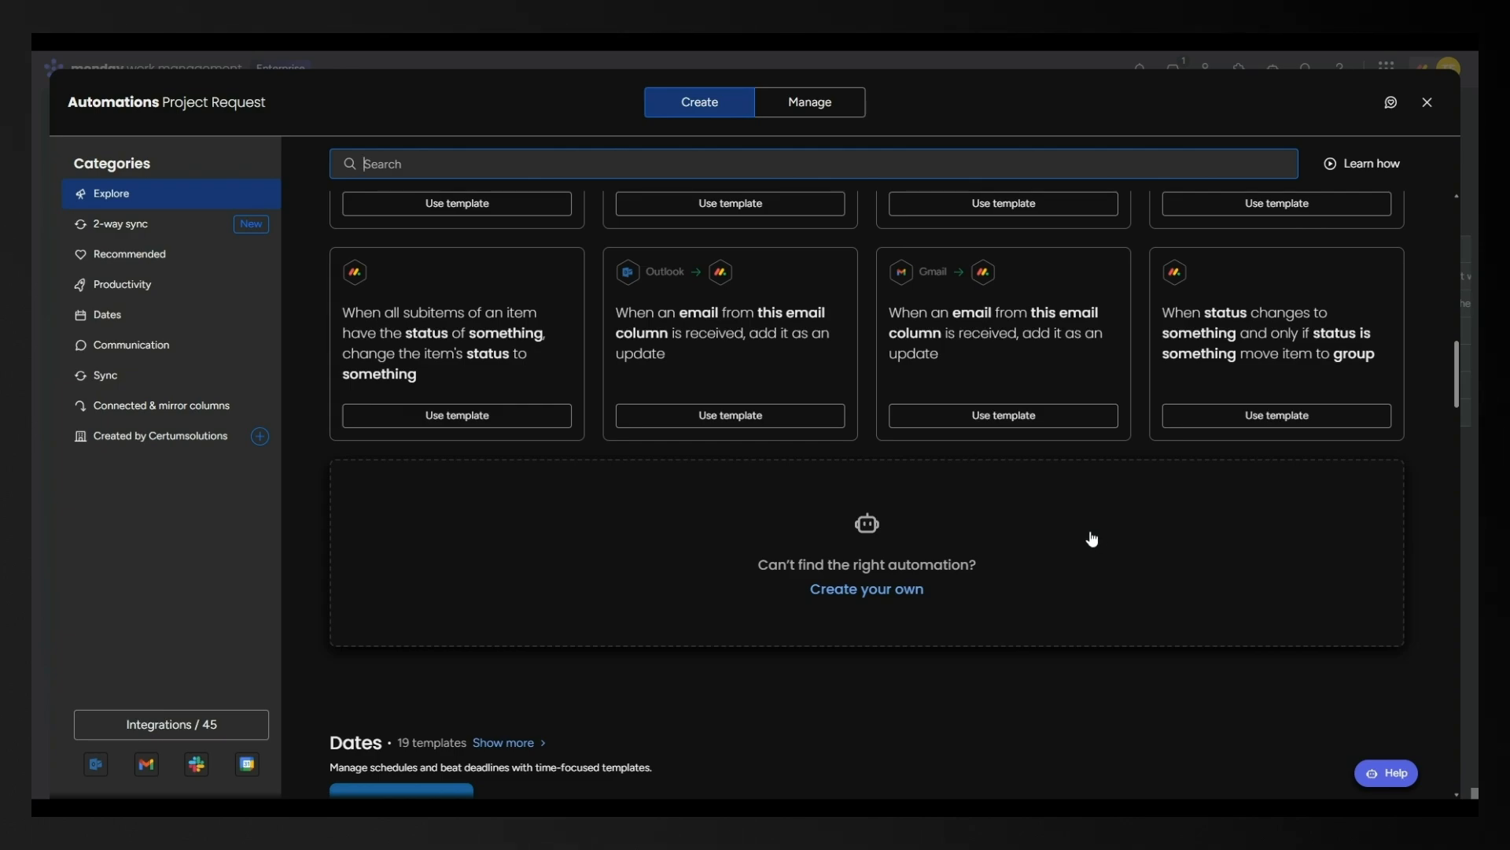
scroll(1099, 543, down, 3)
scroll(1093, 538, down, 15)
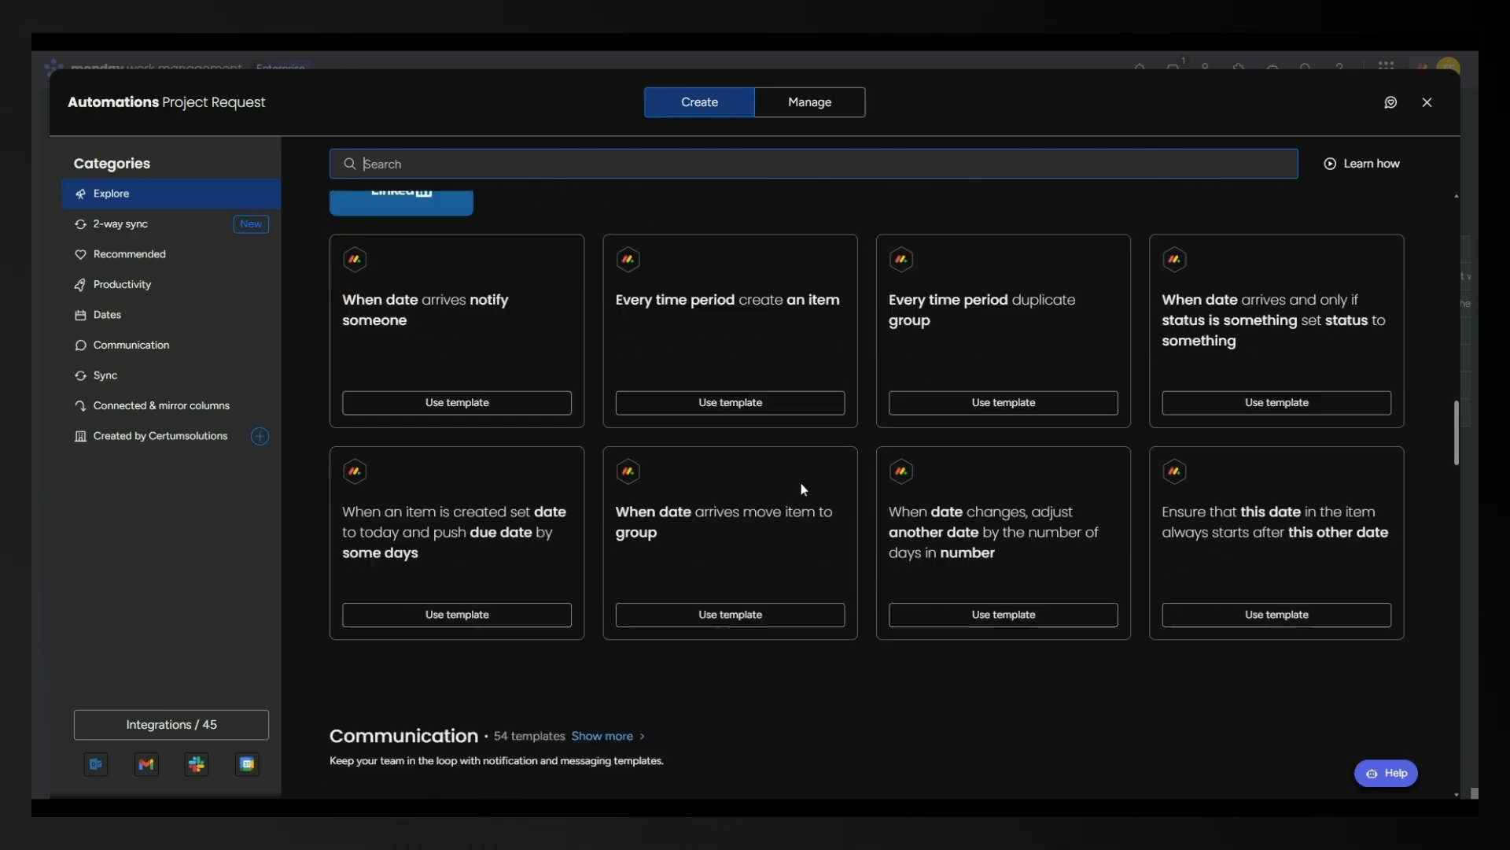
scroll(968, 487, down, 6)
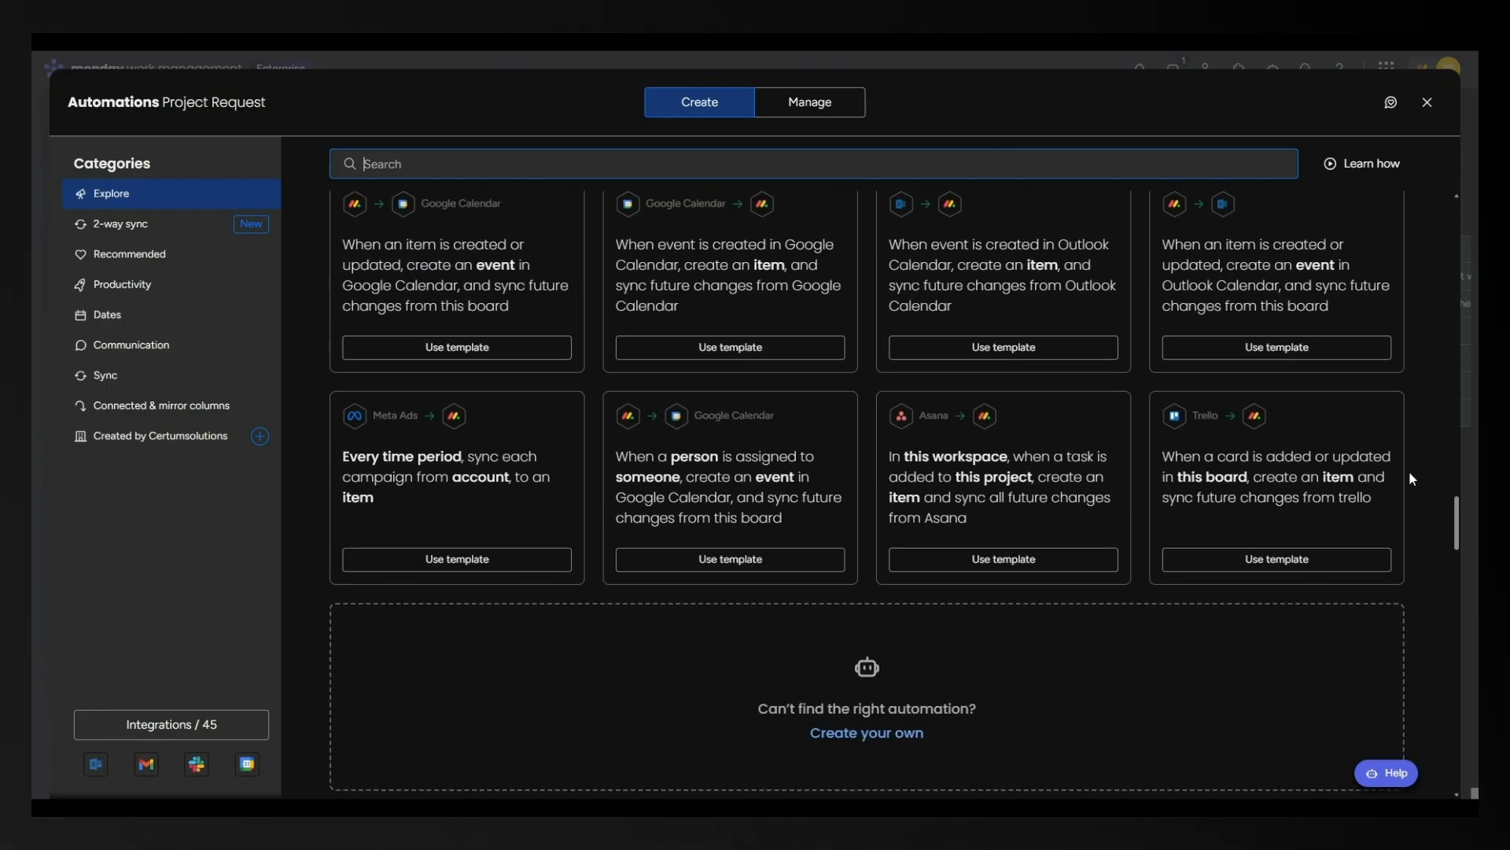
scroll(1102, 385, up, 6)
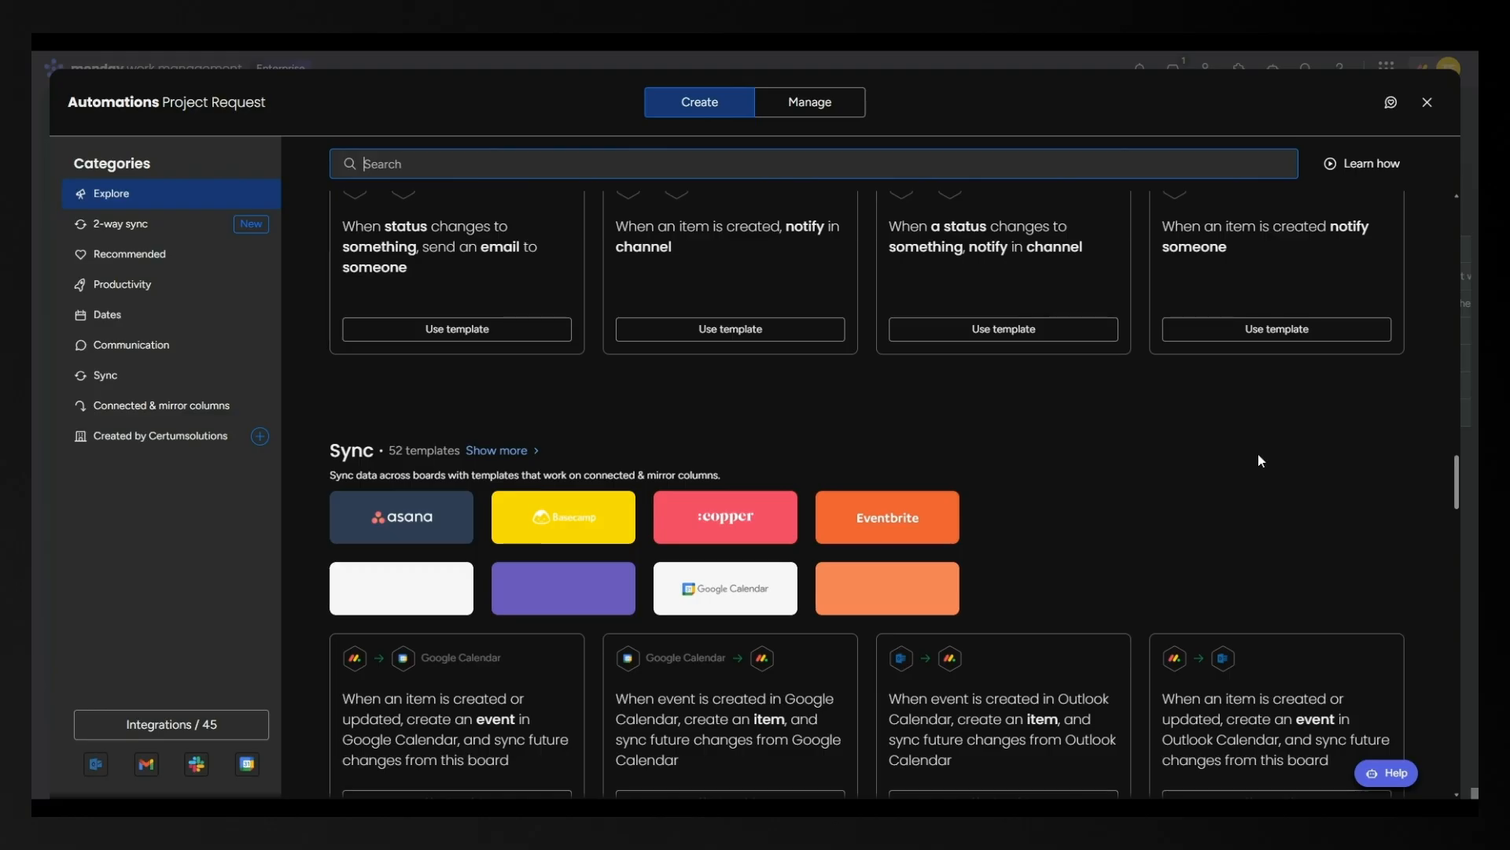
scroll(1258, 455, up, 15)
drag(1460, 256, 1457, 211)
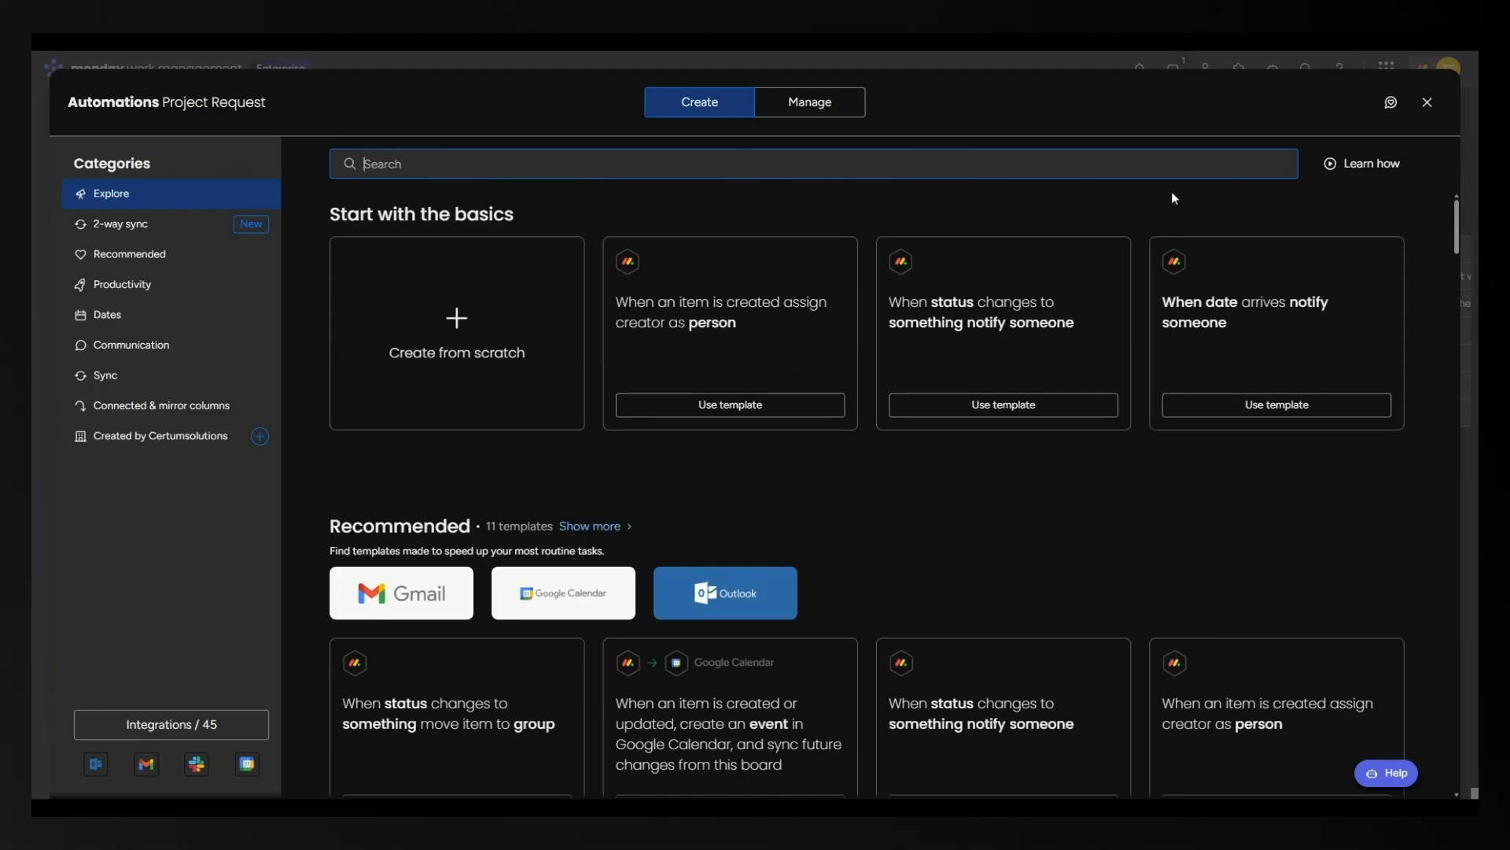
click(797, 112)
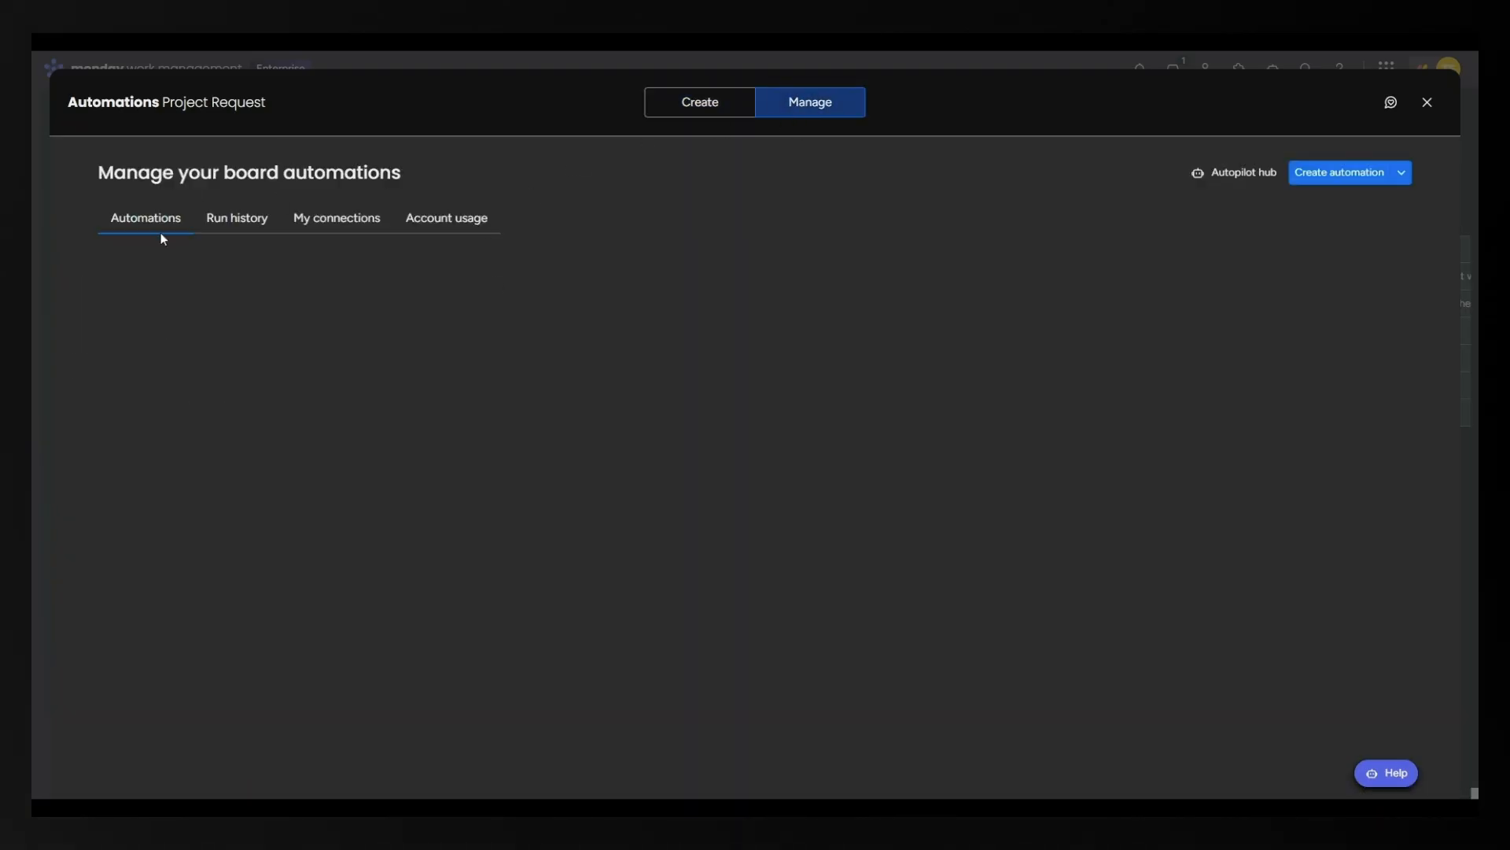
click(687, 109)
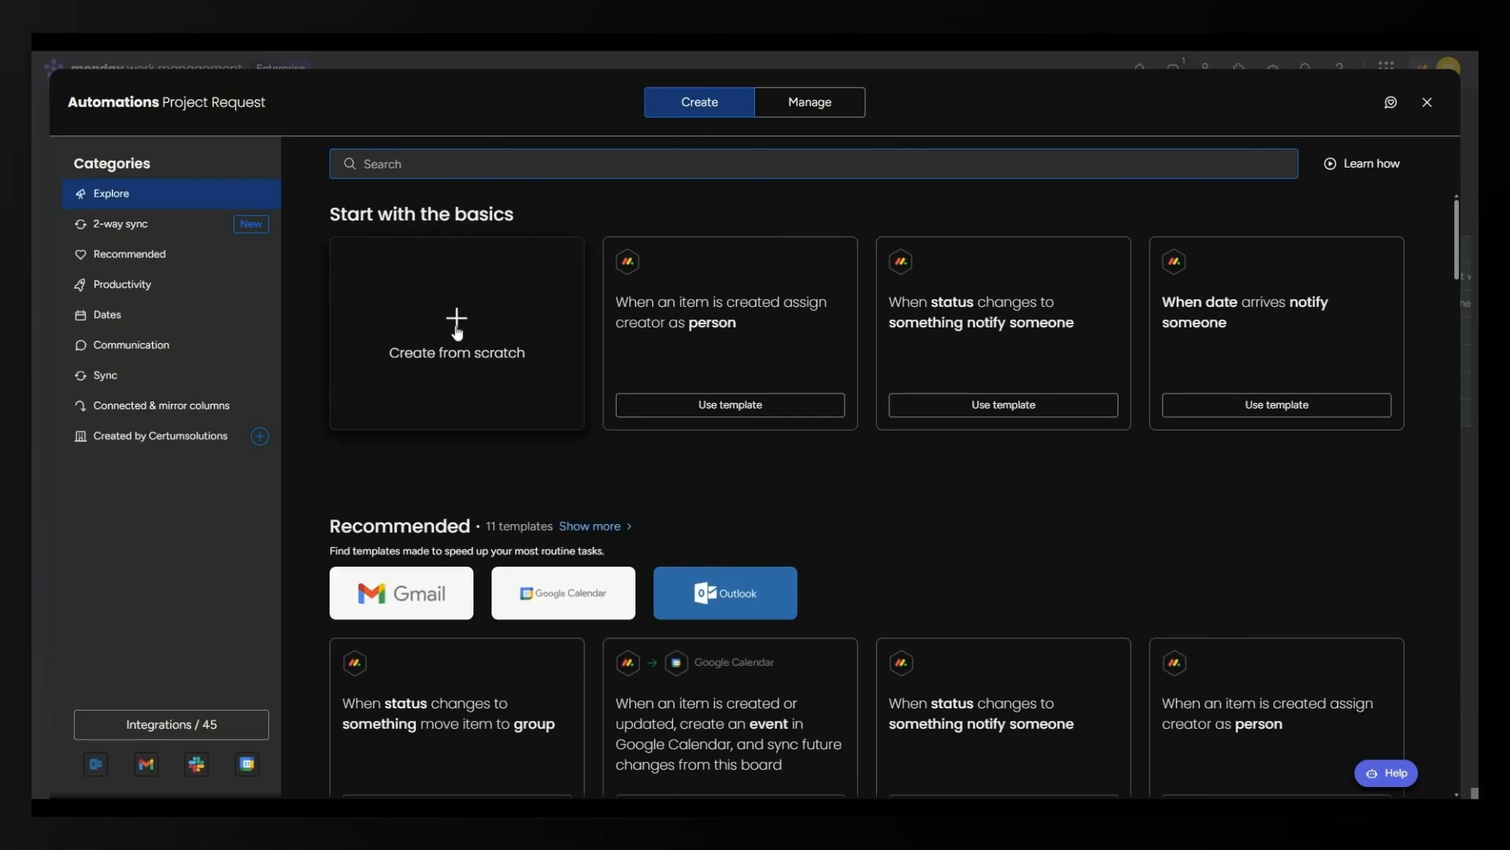
Create a from-scratch automation triggered when the Status column changes to Project Approved.
click(457, 333)
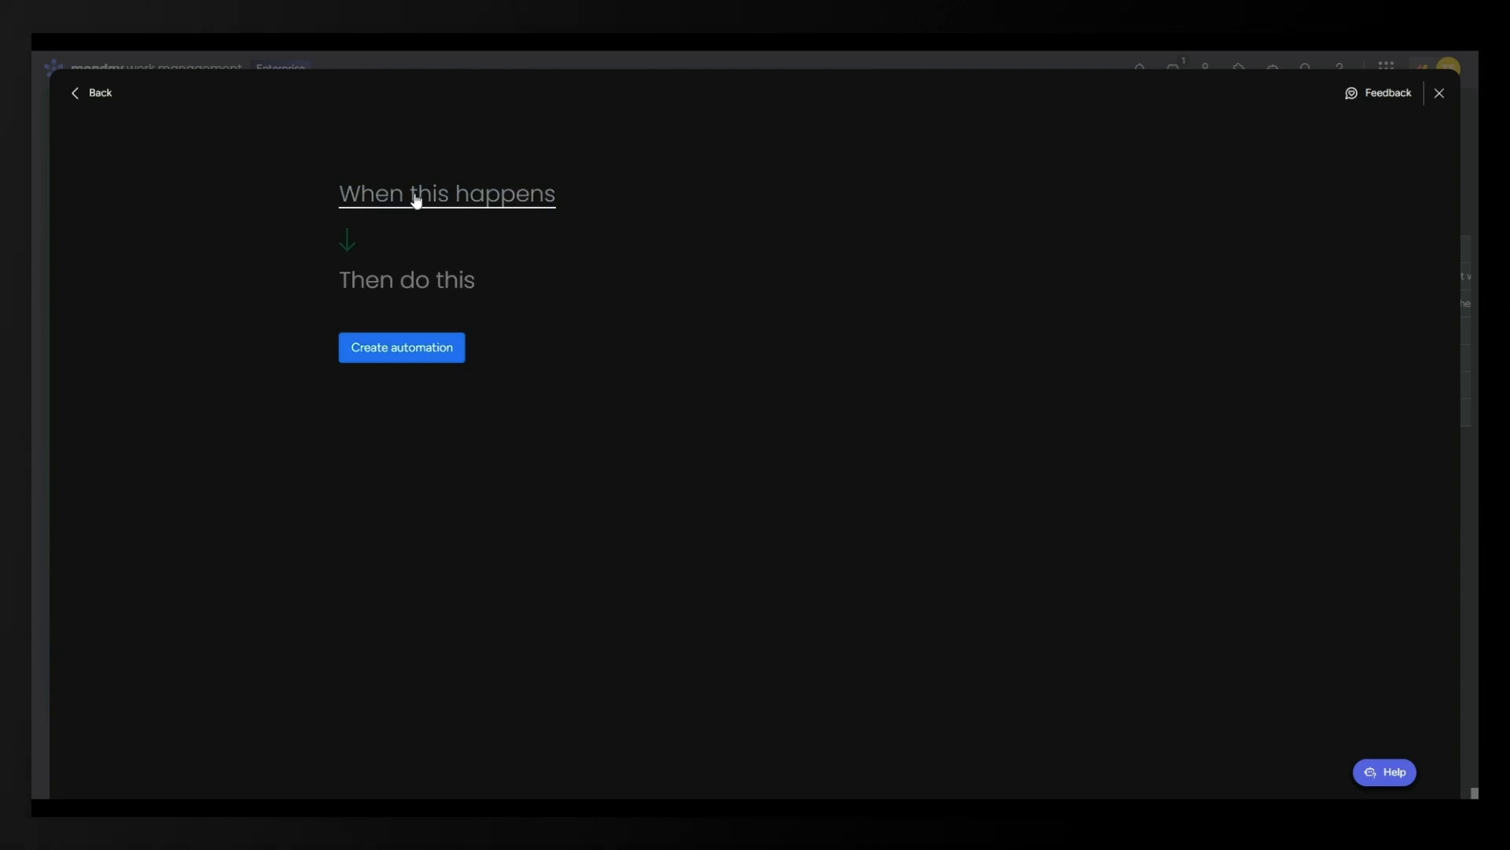
click(417, 200)
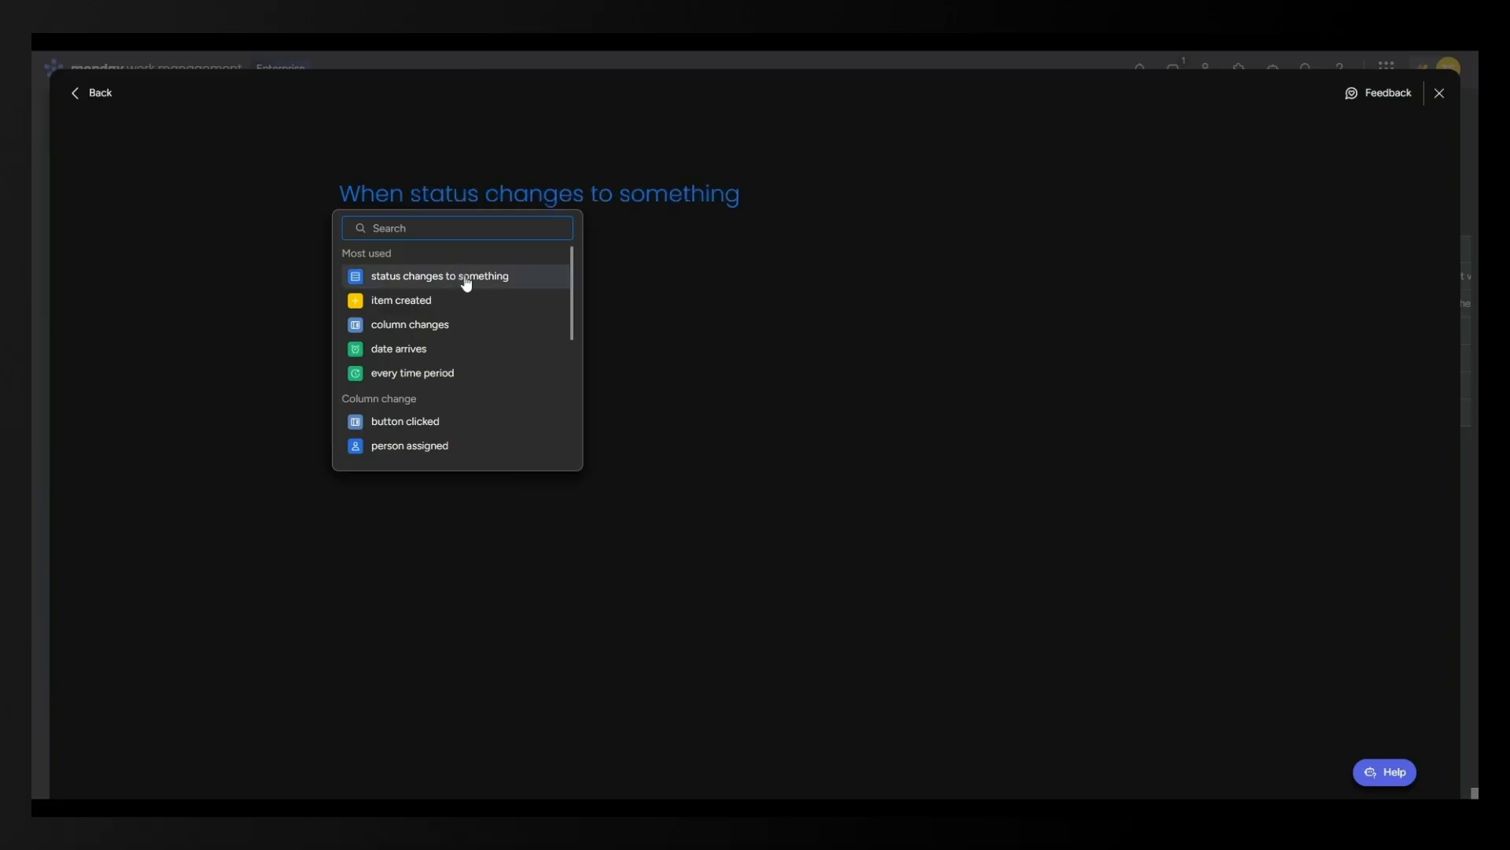
click(464, 281)
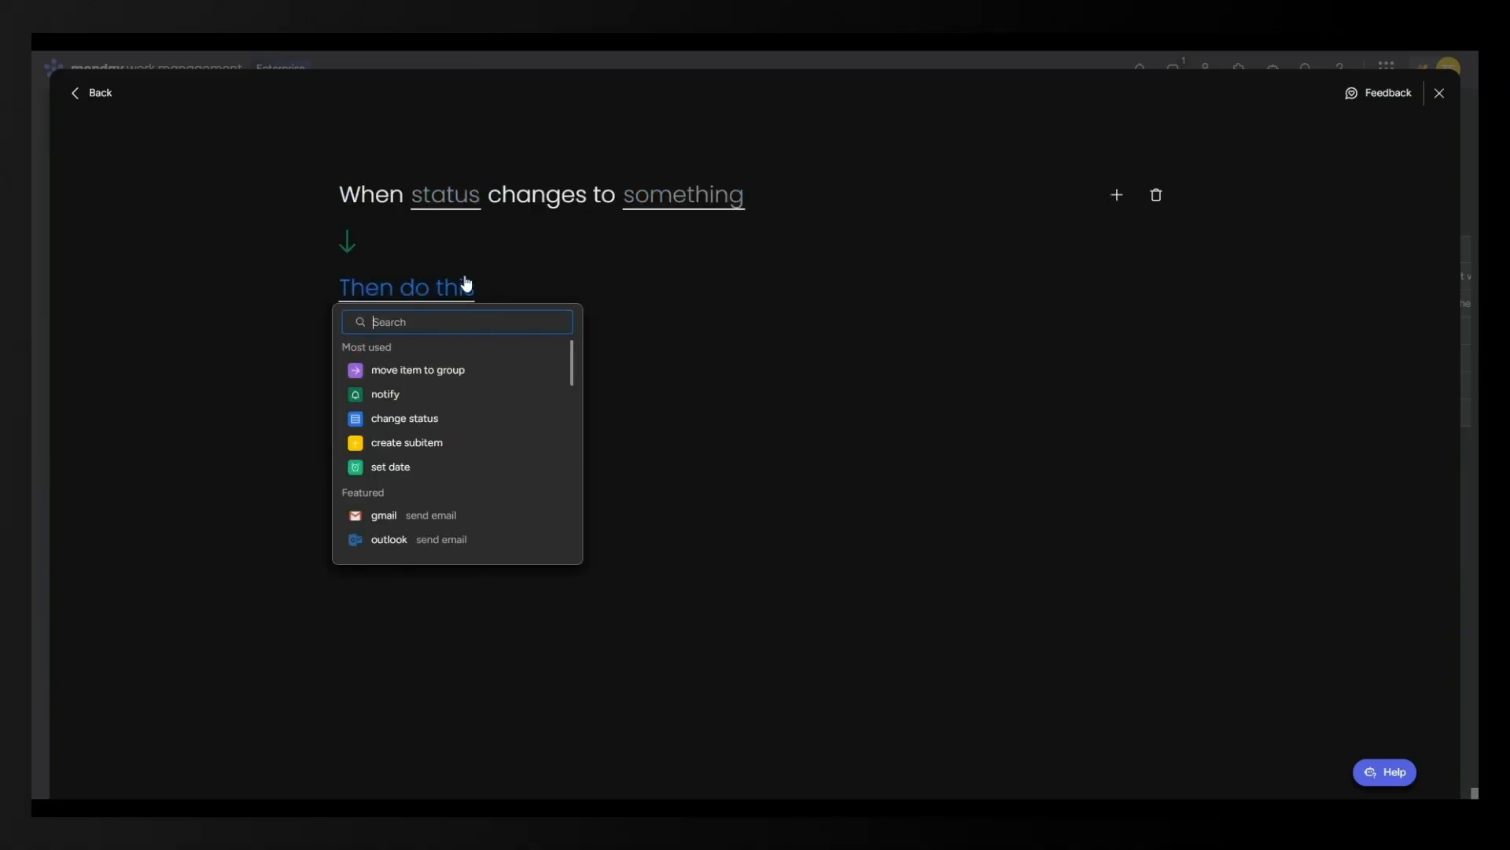
click(448, 201)
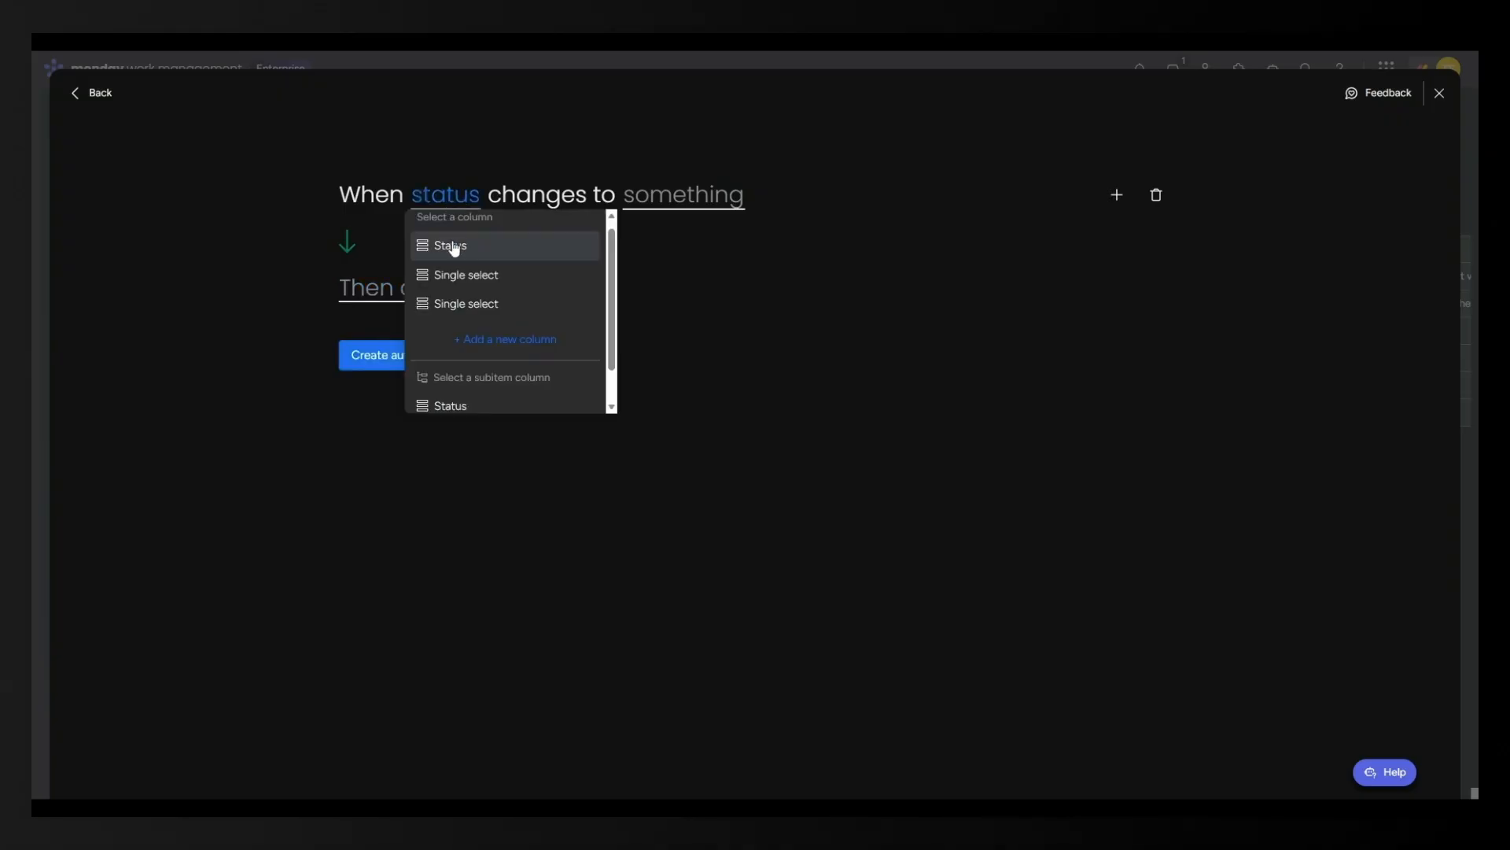
click(454, 247)
click(690, 197)
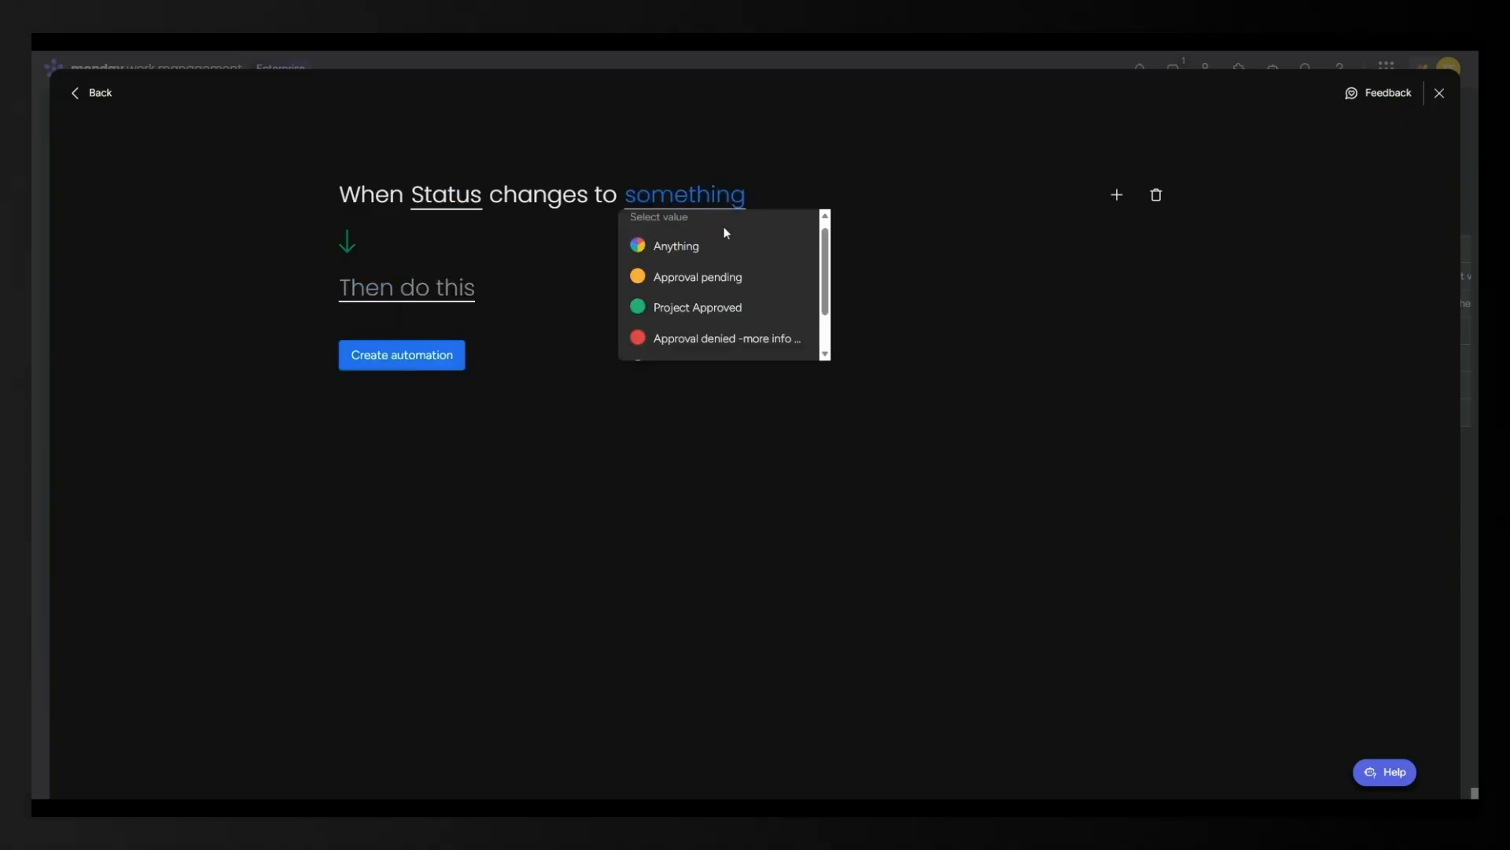
click(721, 312)
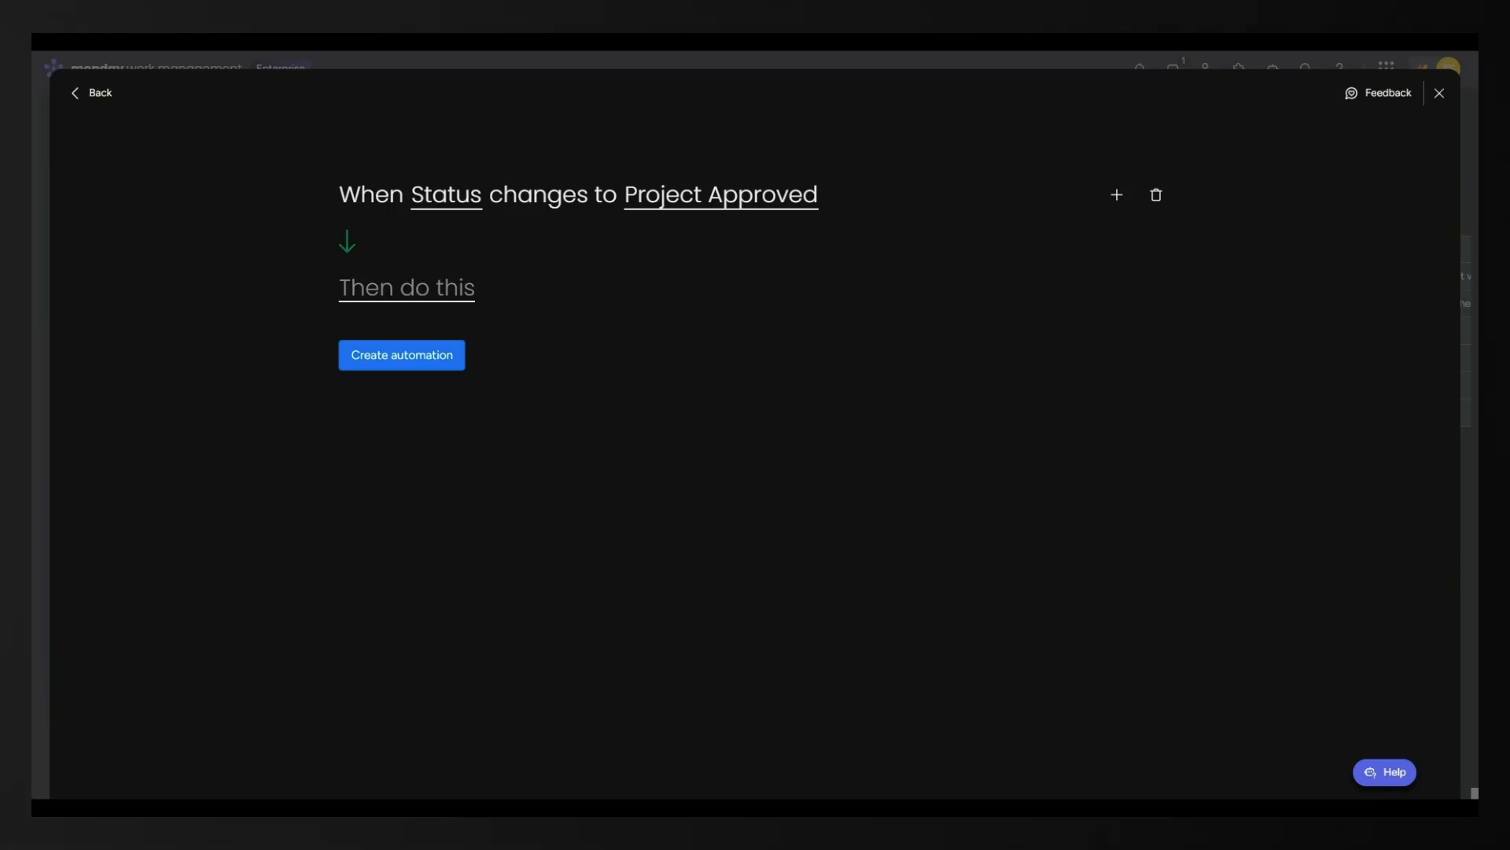
Set the automation's action to 'create board from template'.
click(445, 309)
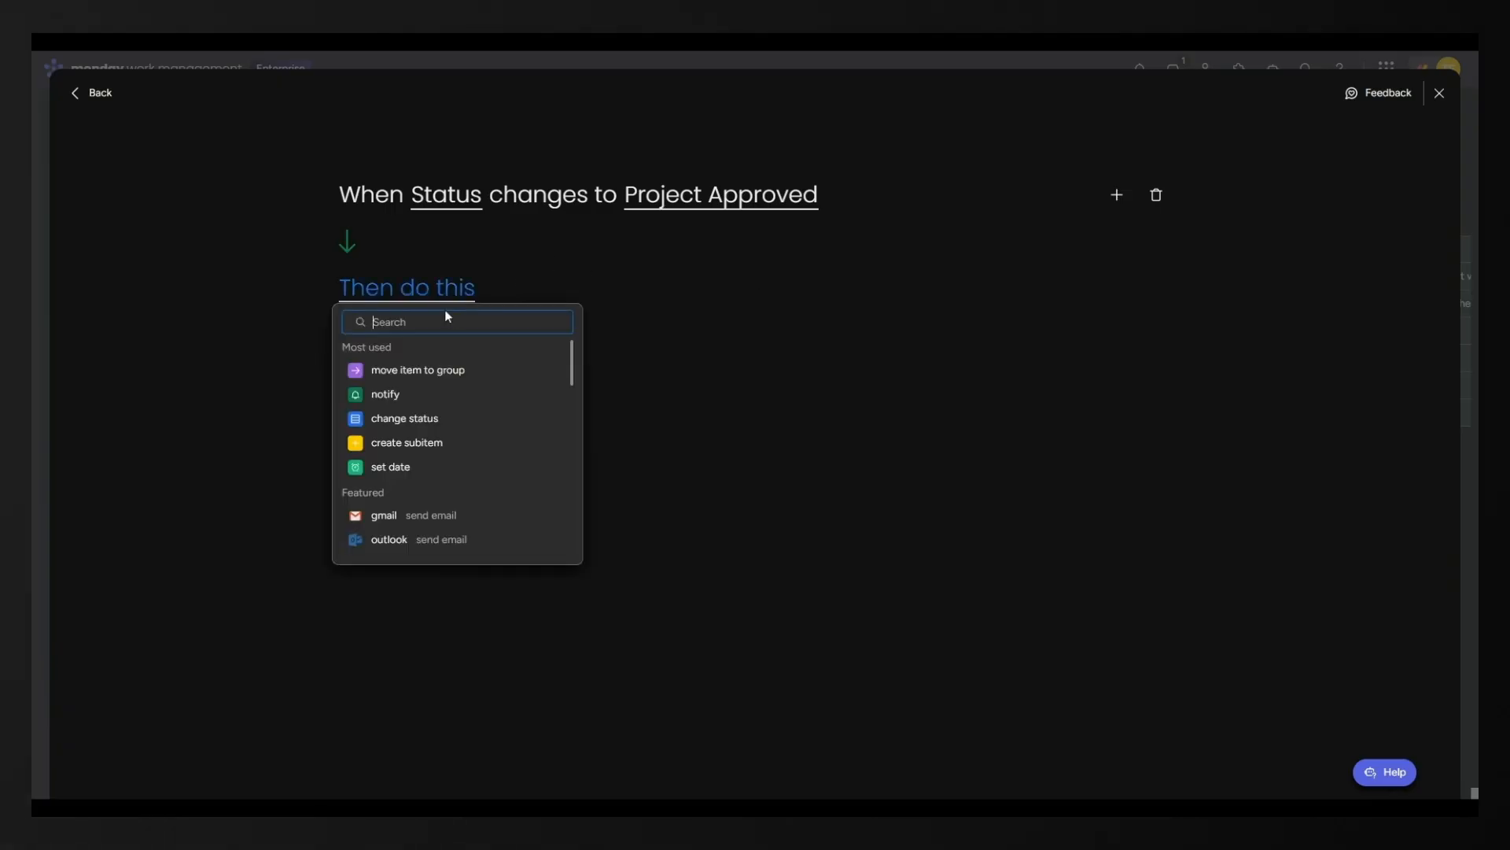
scroll(432, 446, down, 5)
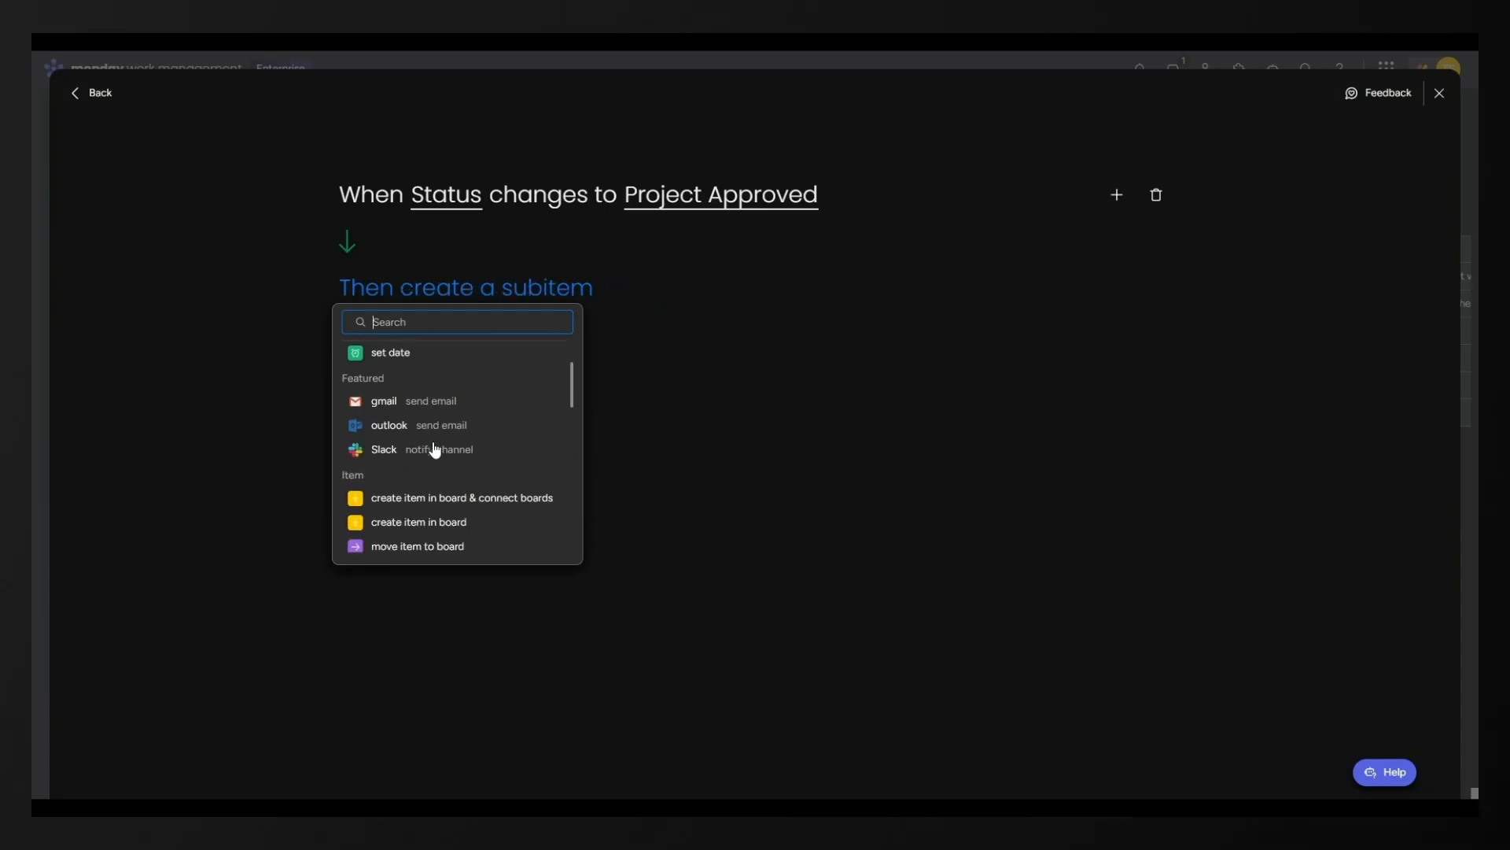
scroll(441, 428, up, 1)
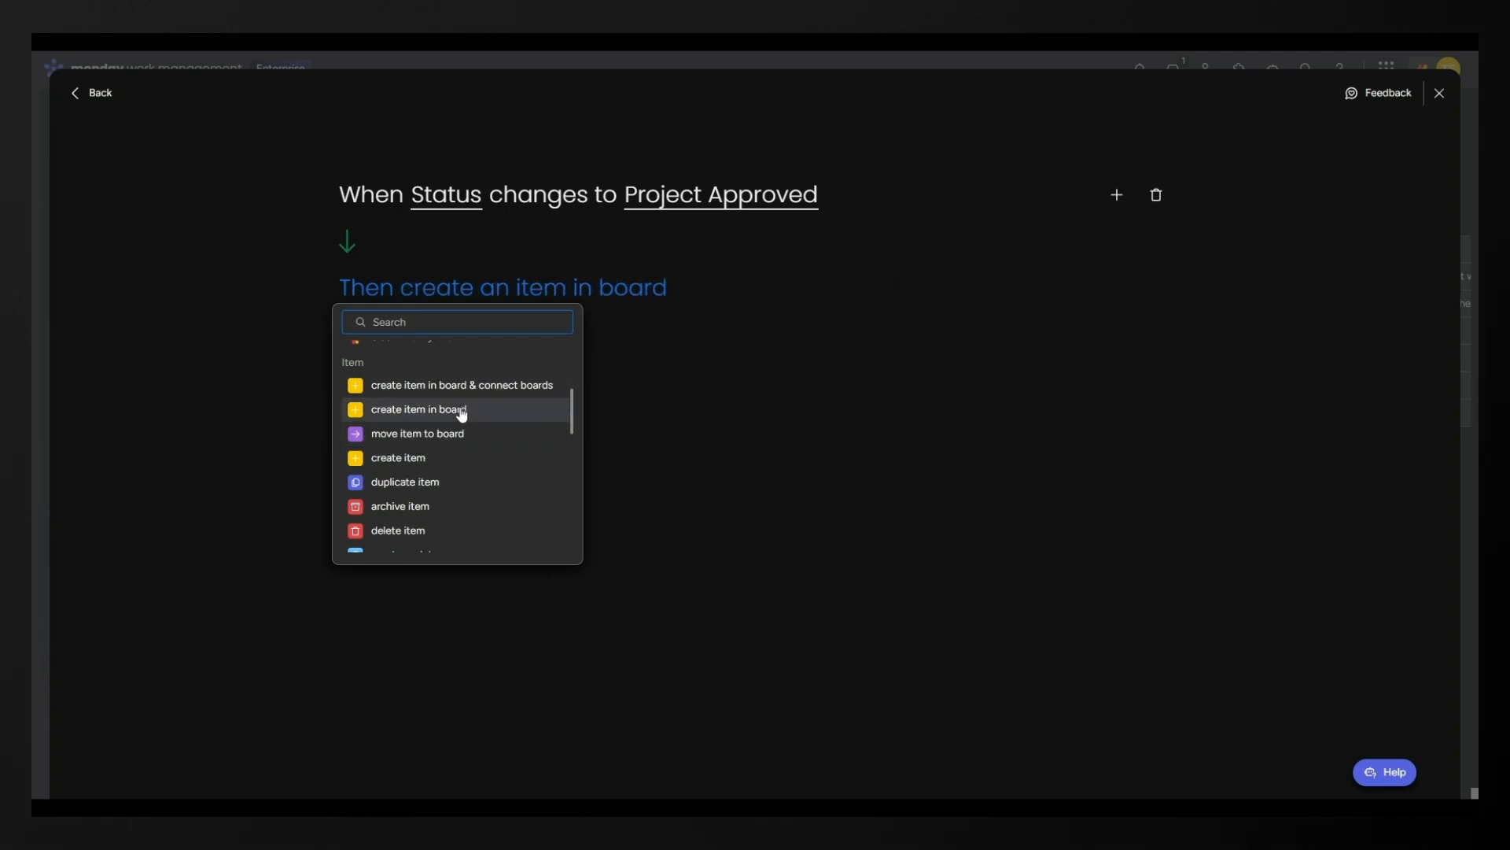
scroll(460, 415, down, 3)
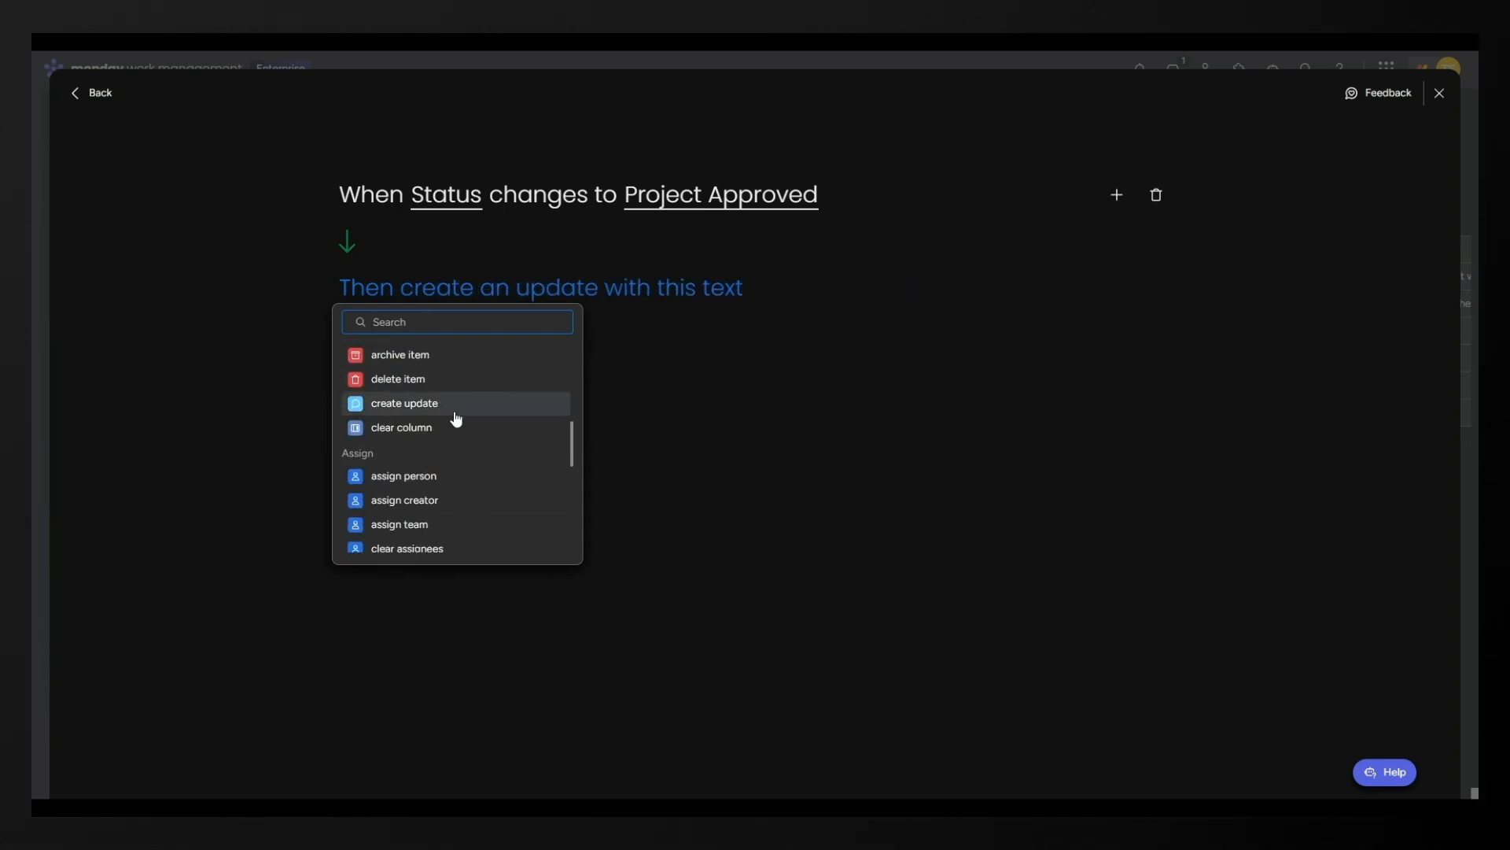
scroll(456, 418, down, 5)
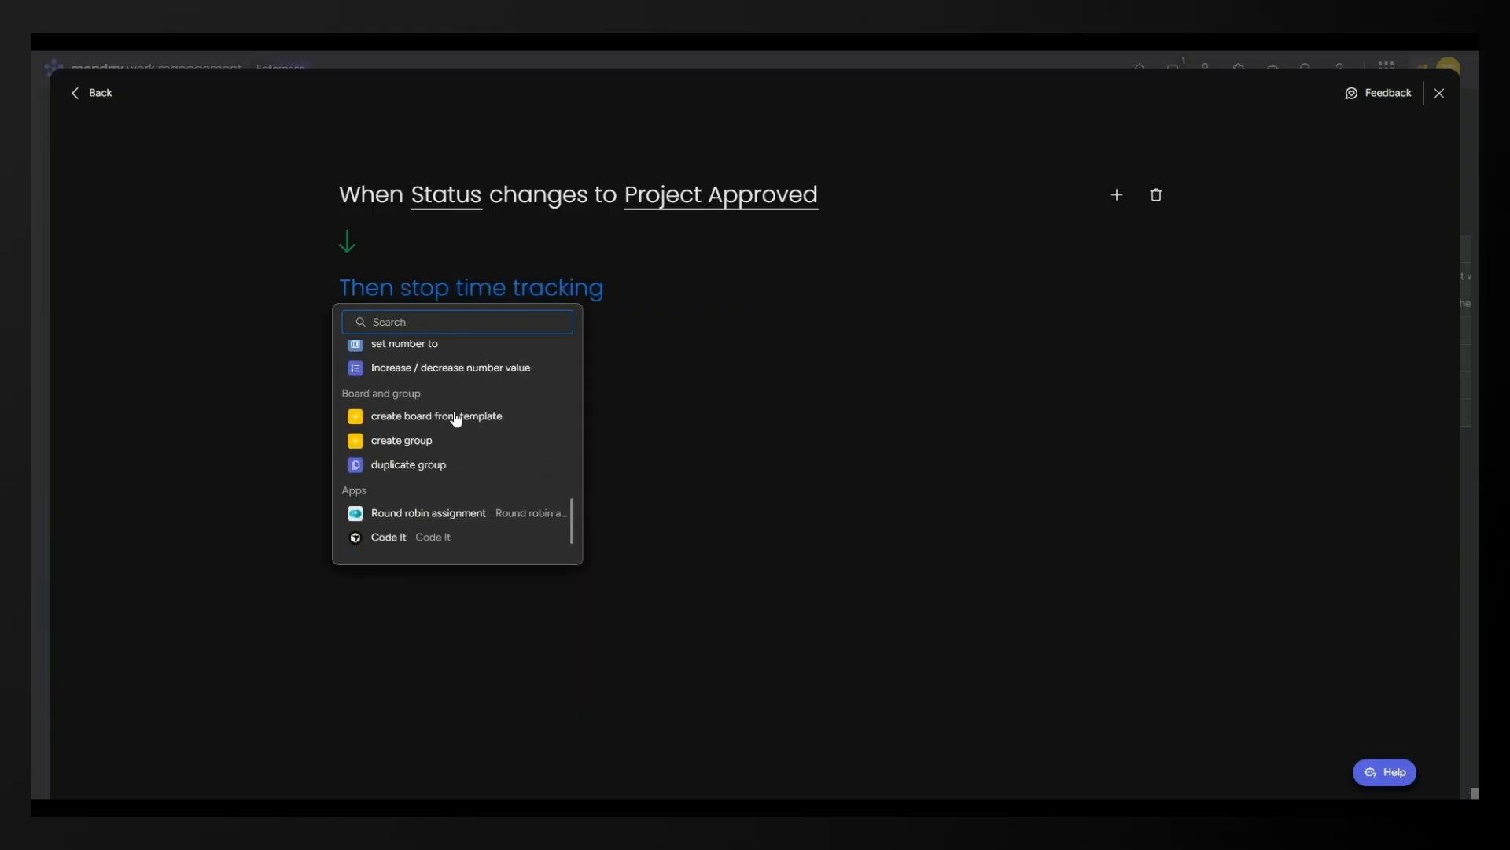
scroll(457, 418, down, 1)
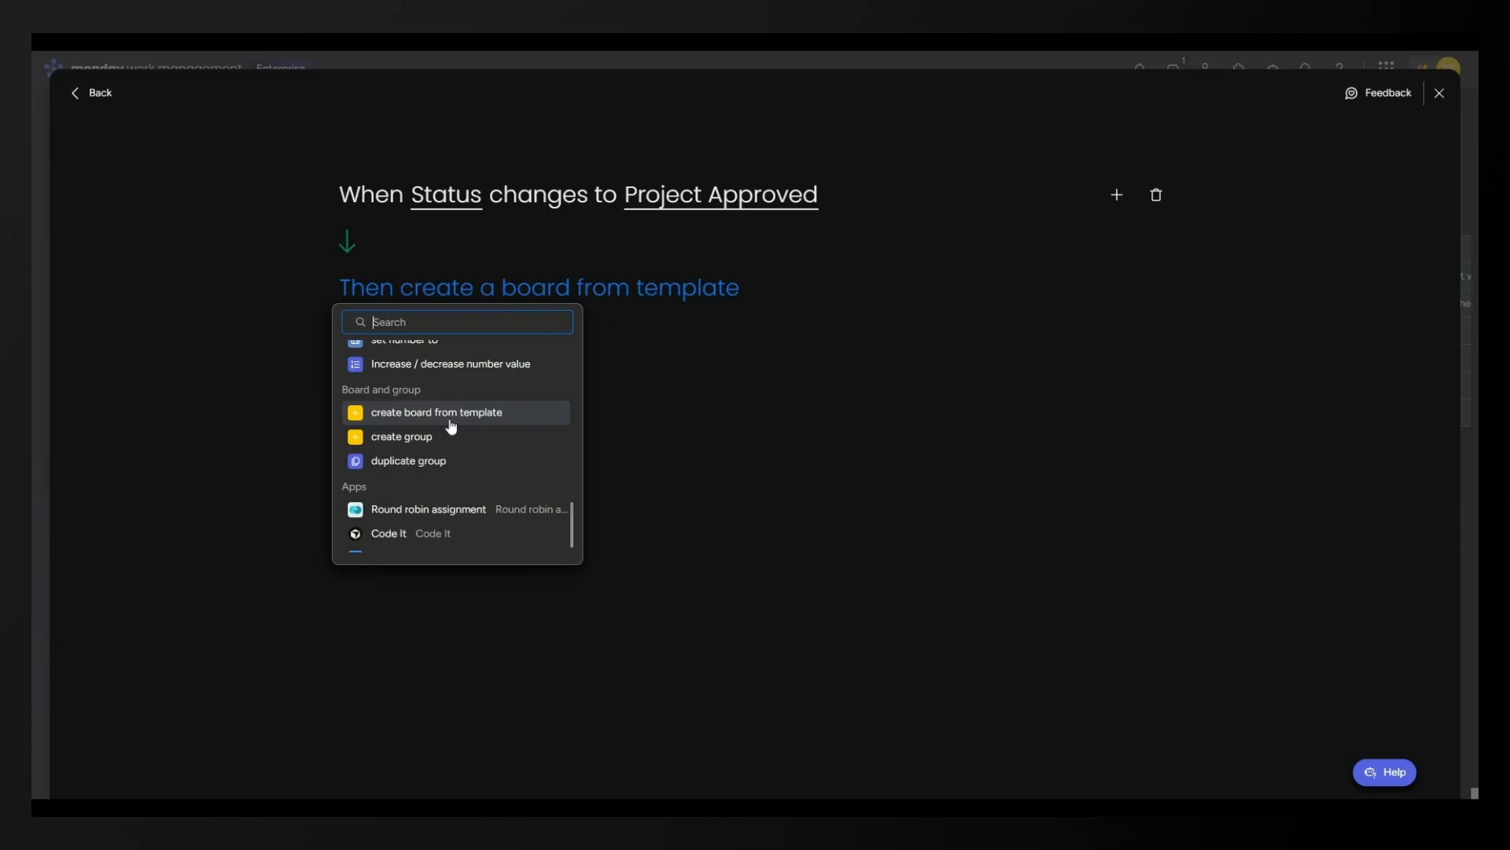
click(476, 421)
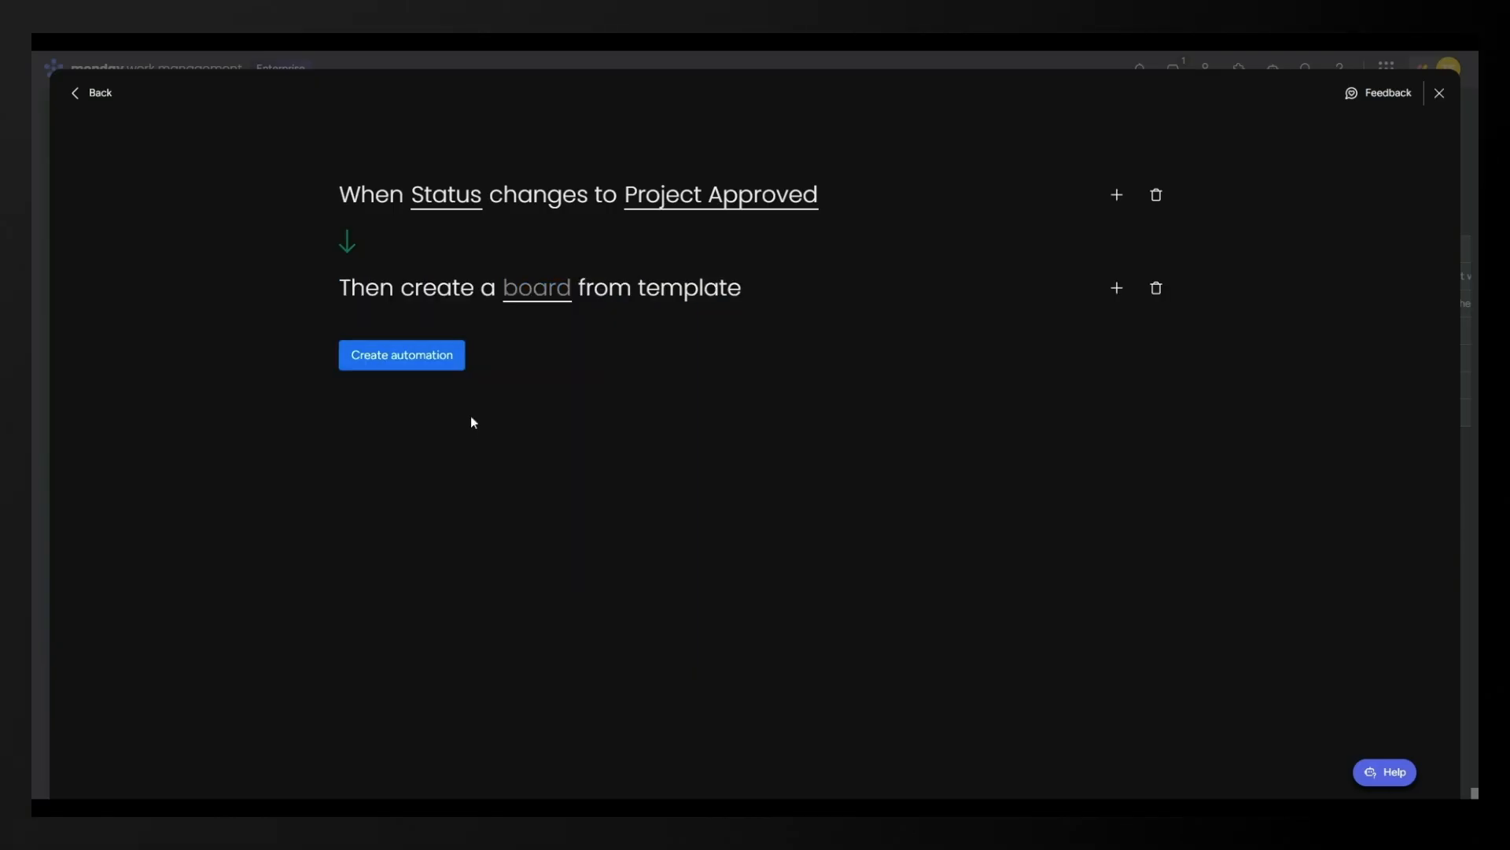
Choose Demo Workspace Template as the board template and confirm.
click(537, 289)
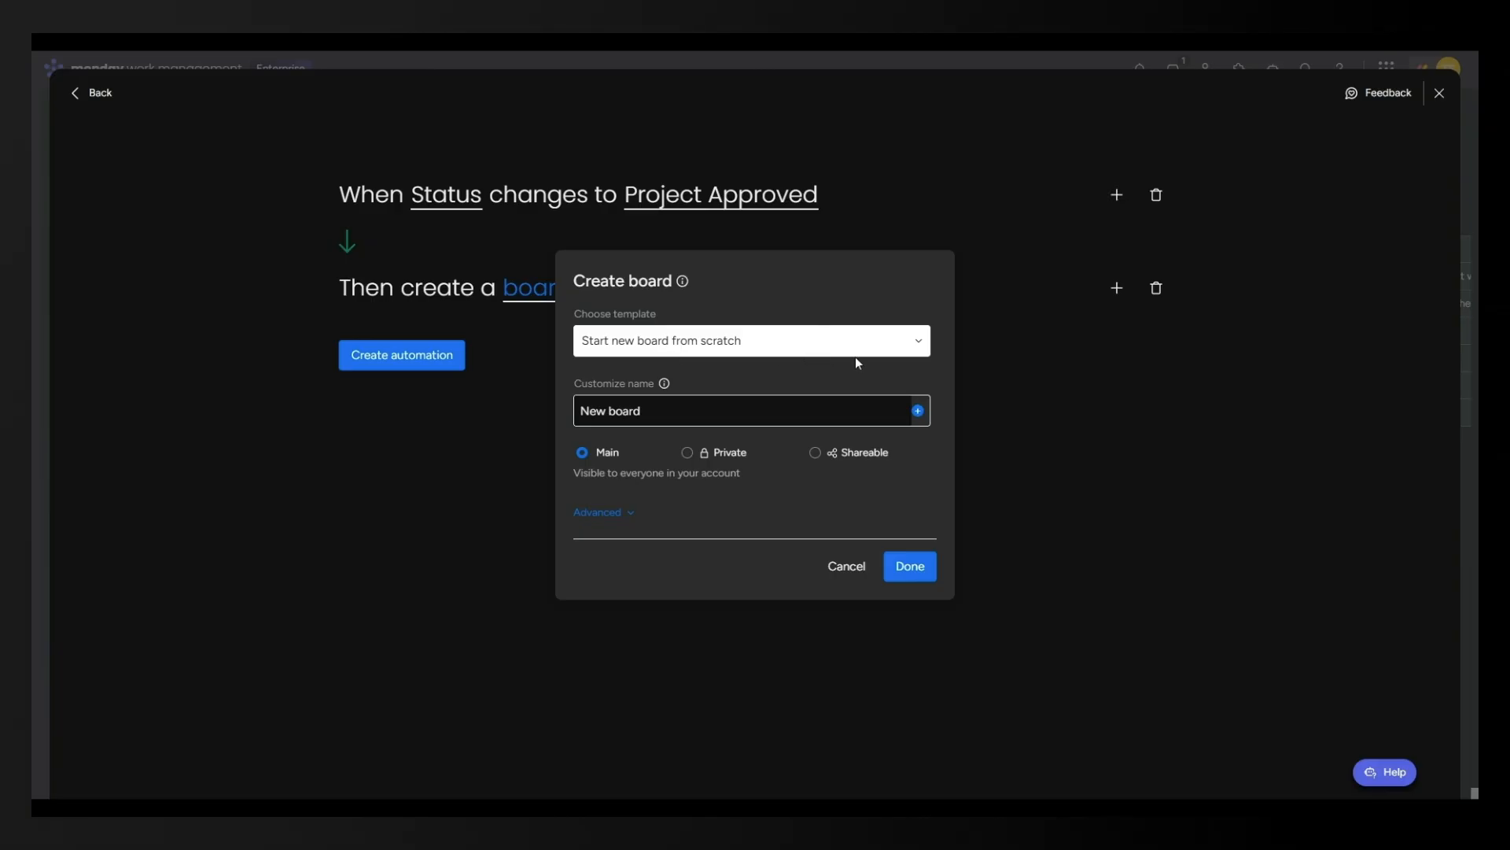
click(919, 344)
scroll(747, 397, down, 5)
scroll(747, 397, down, 5)
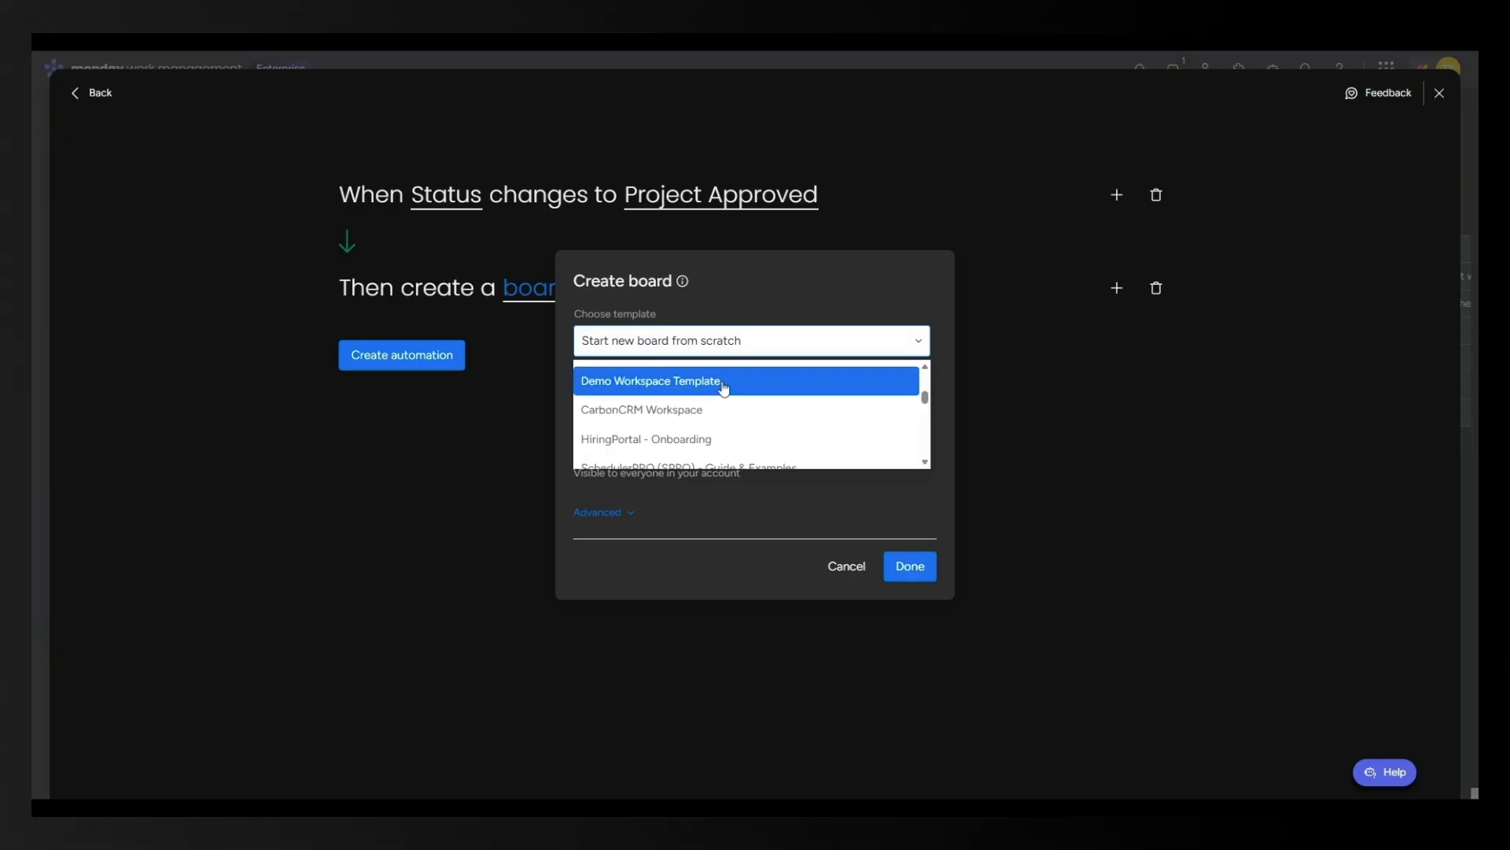
click(723, 385)
click(661, 411)
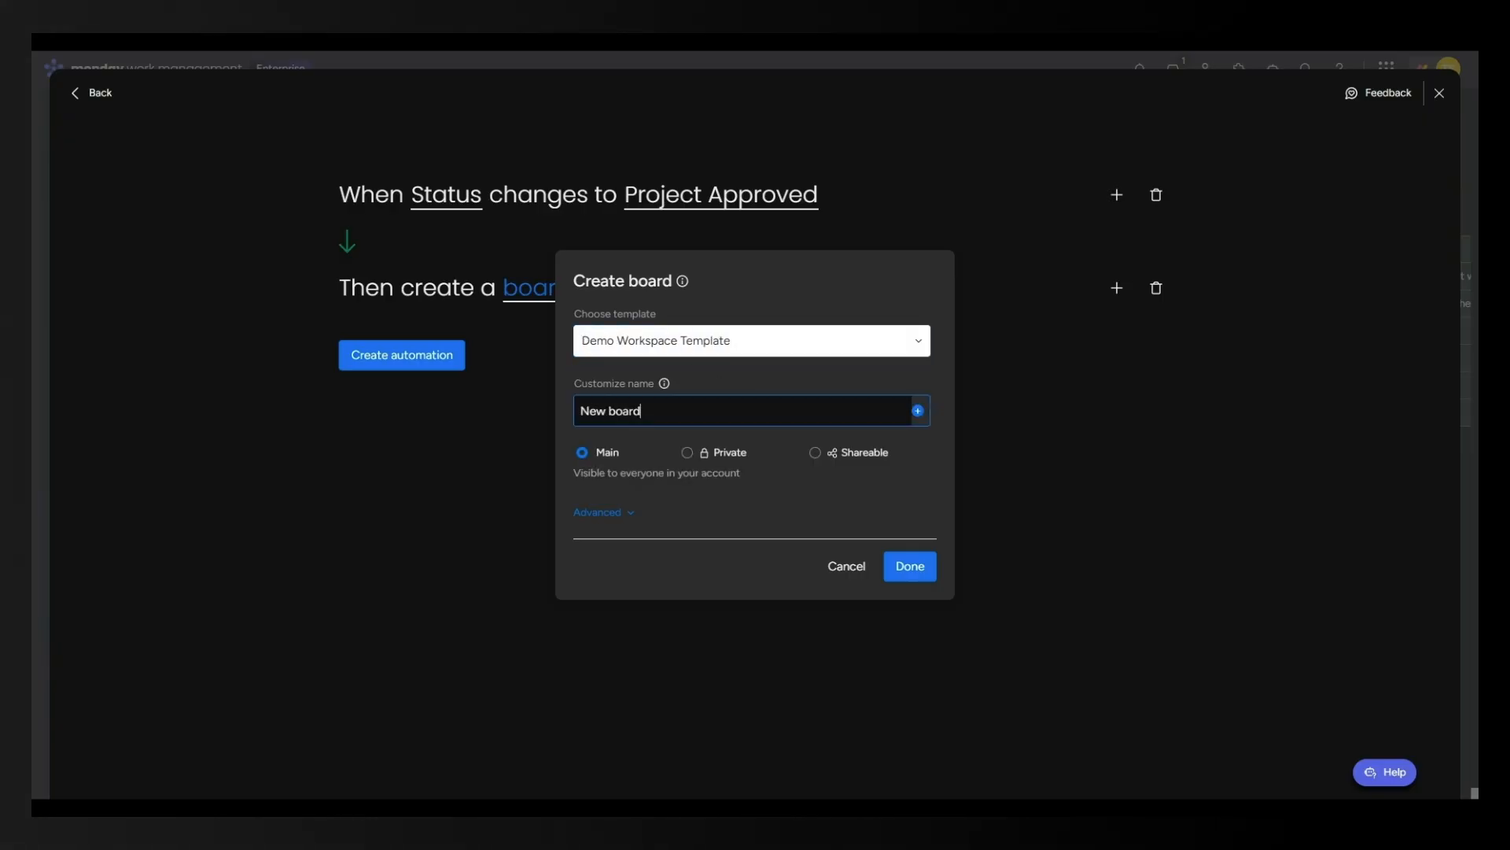
click(904, 569)
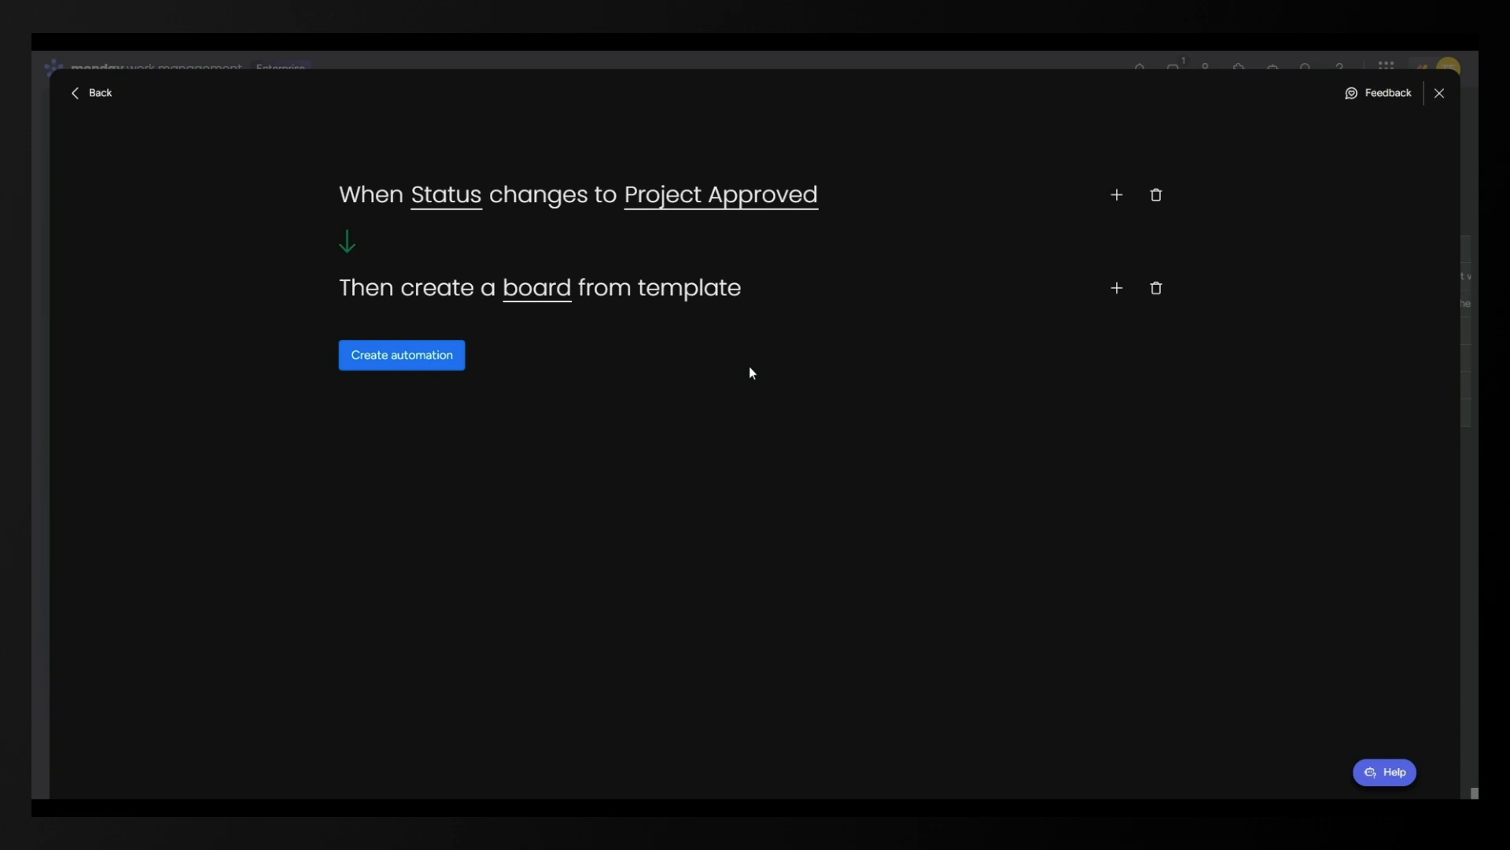
Add a notify action with message '{board name} This project is ready to go! {user name}'.
click(1118, 291)
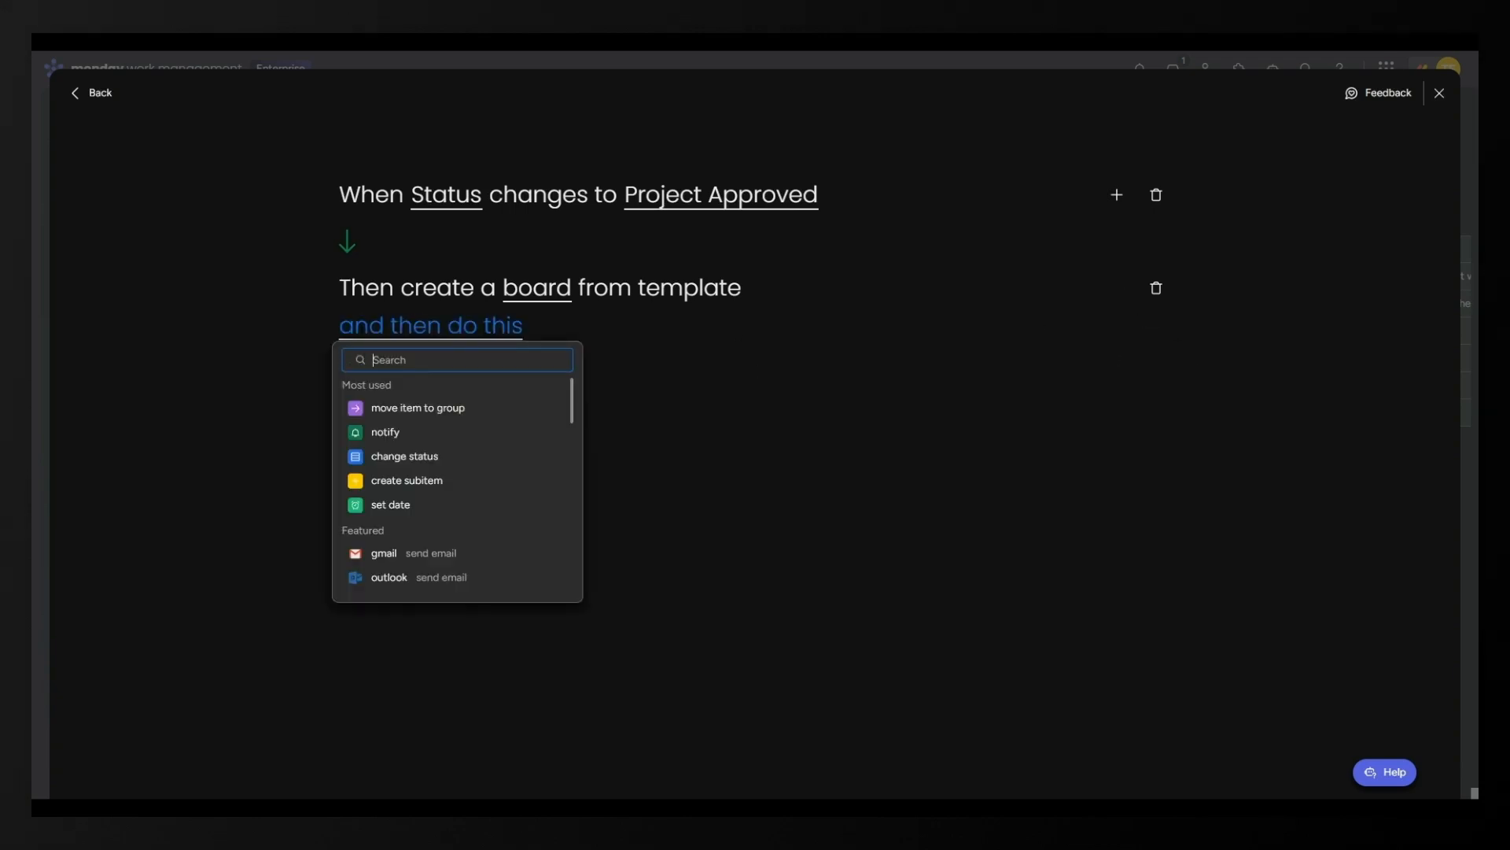
click(394, 441)
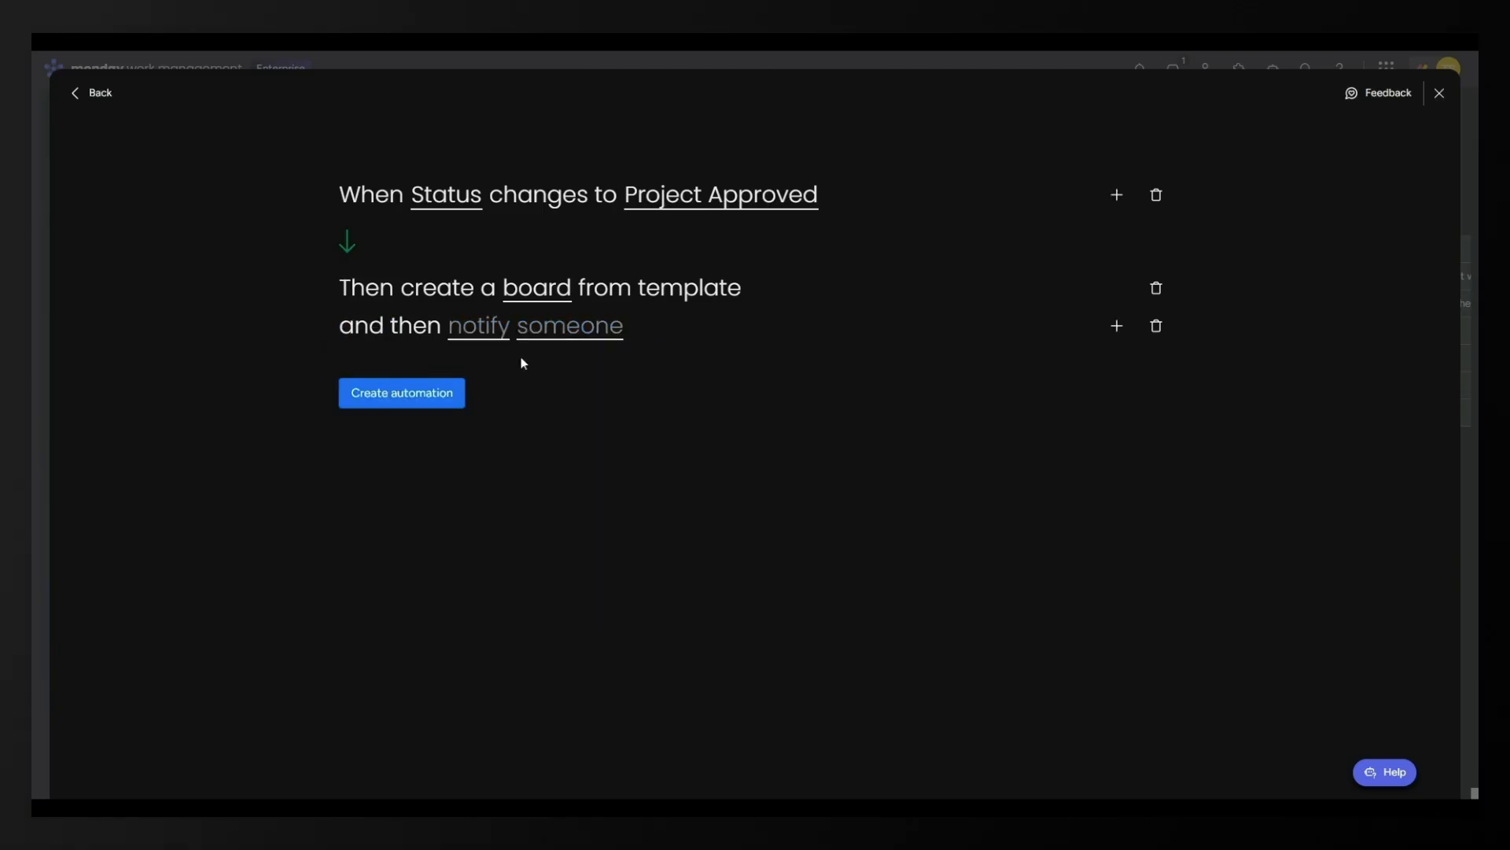
click(460, 332)
text(t)
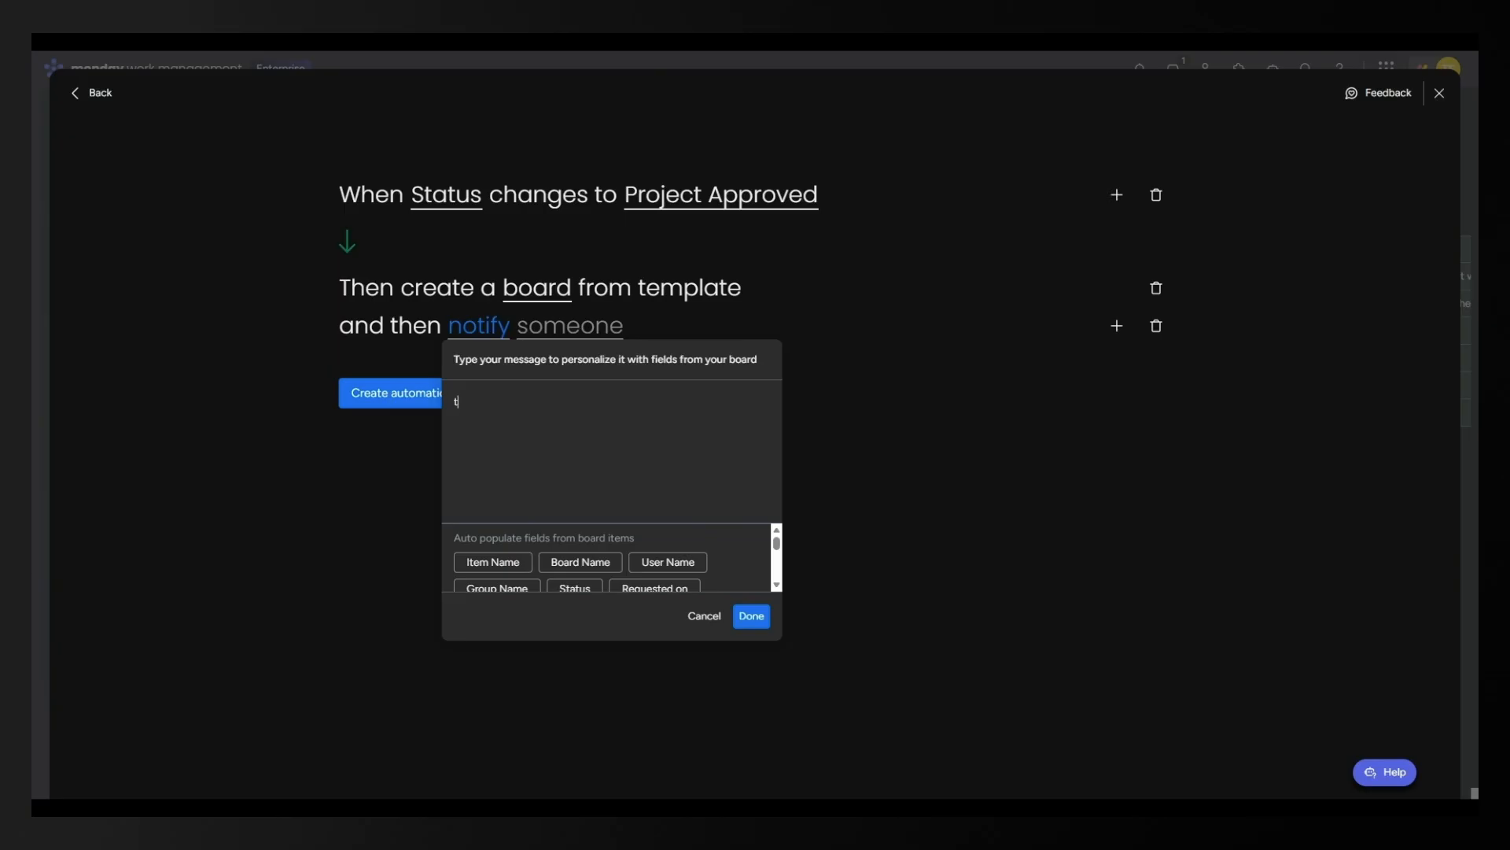
key(BackSpace)
text(This project is ready to go!)
click(658, 563)
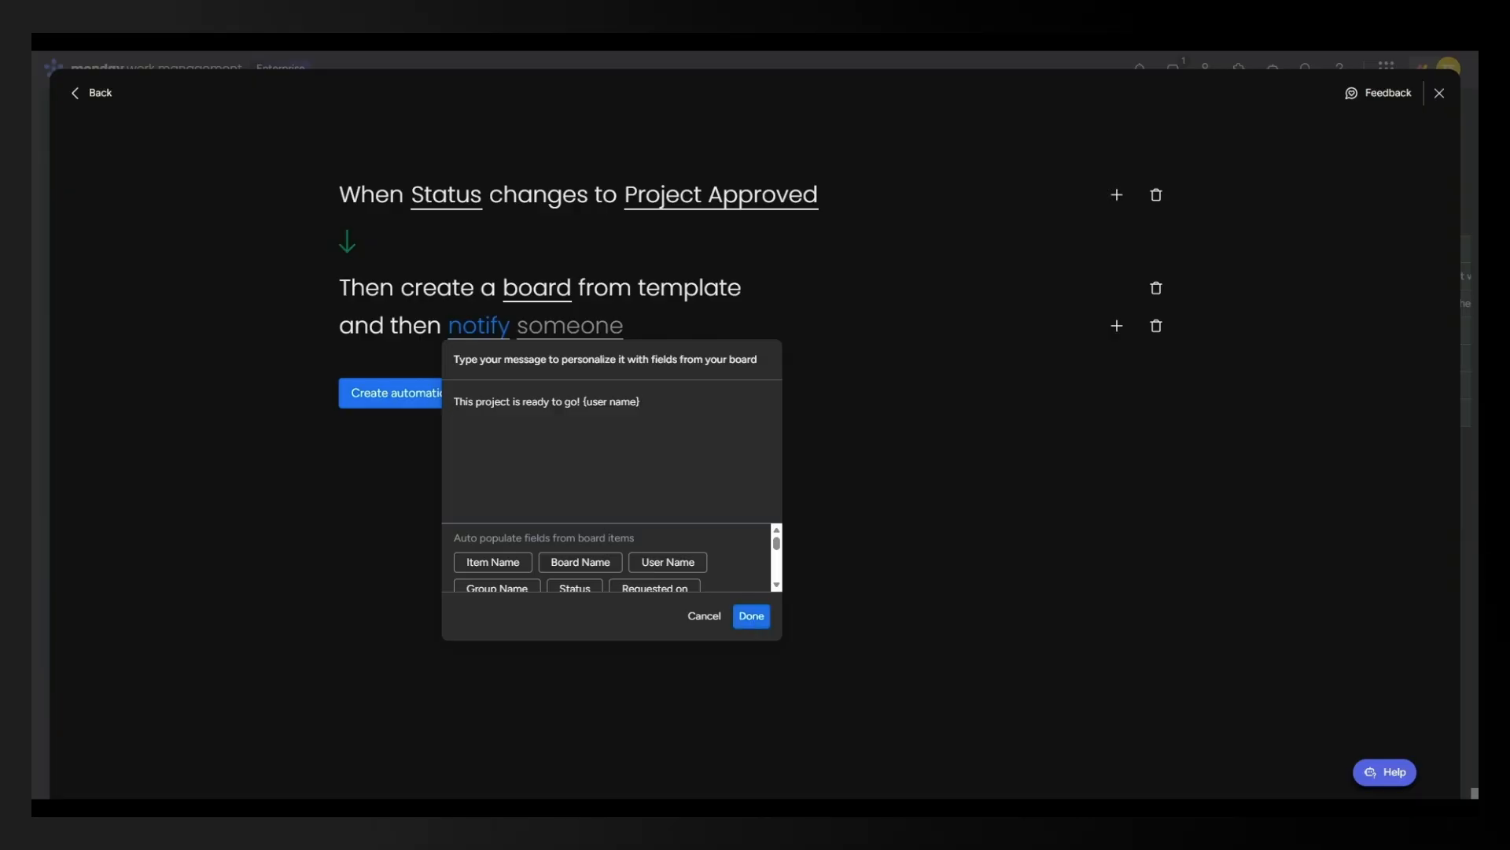
click(601, 565)
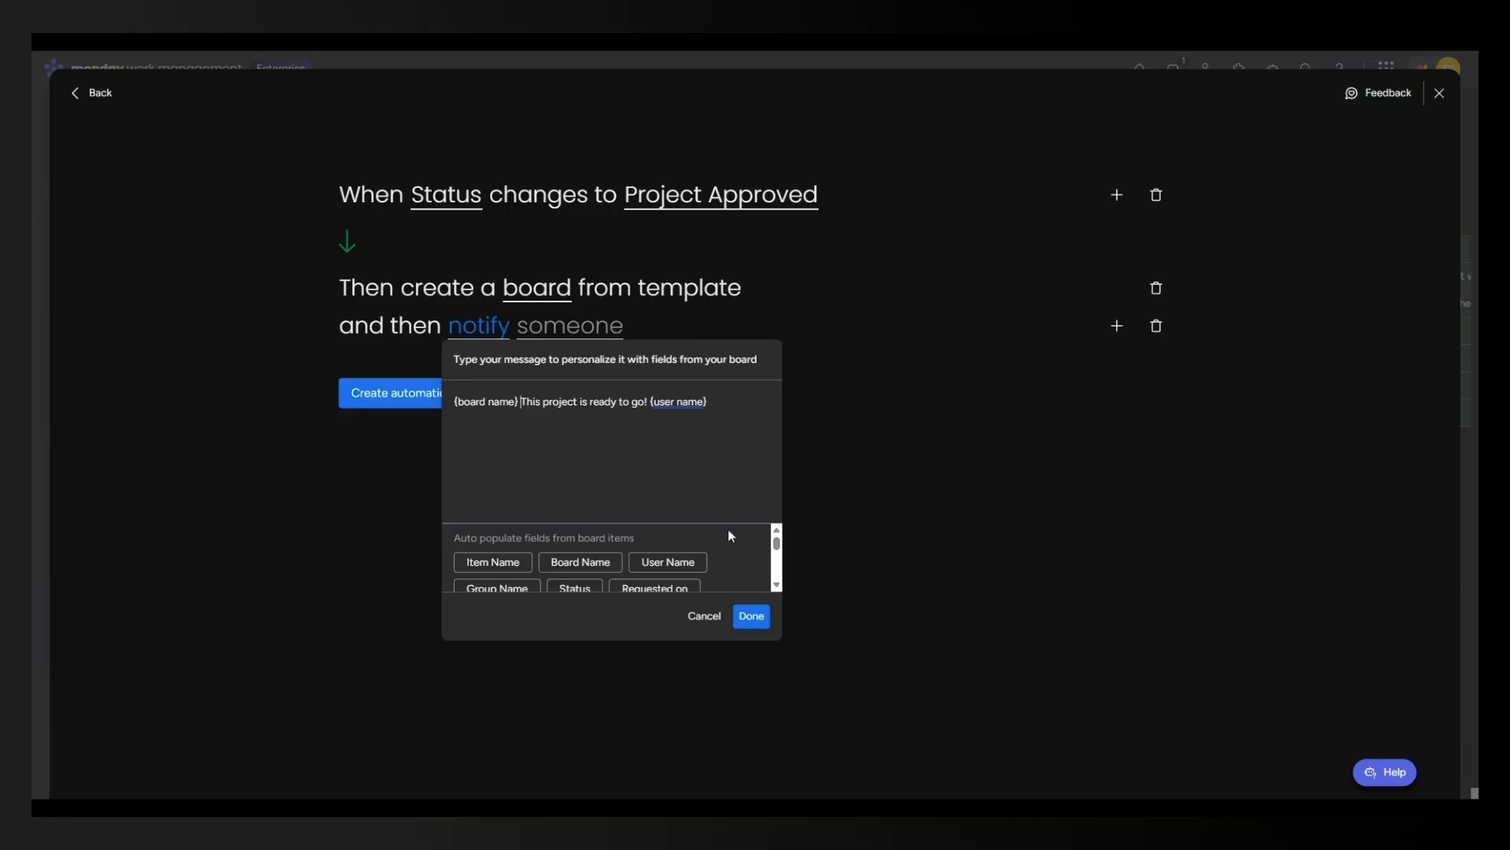
click(751, 616)
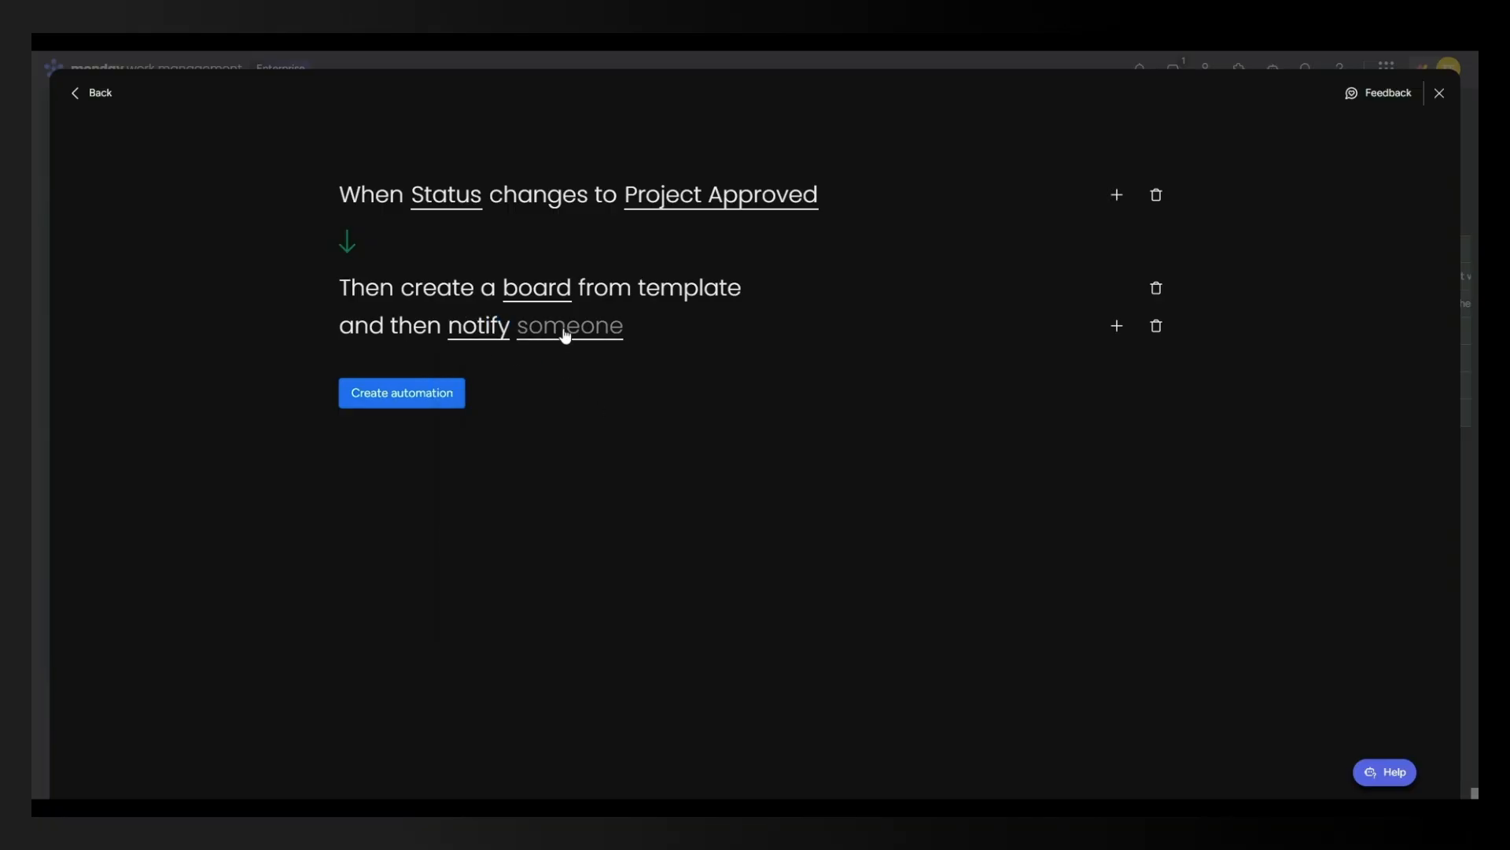
Set the notification recipient to Me and create the automation.
click(566, 330)
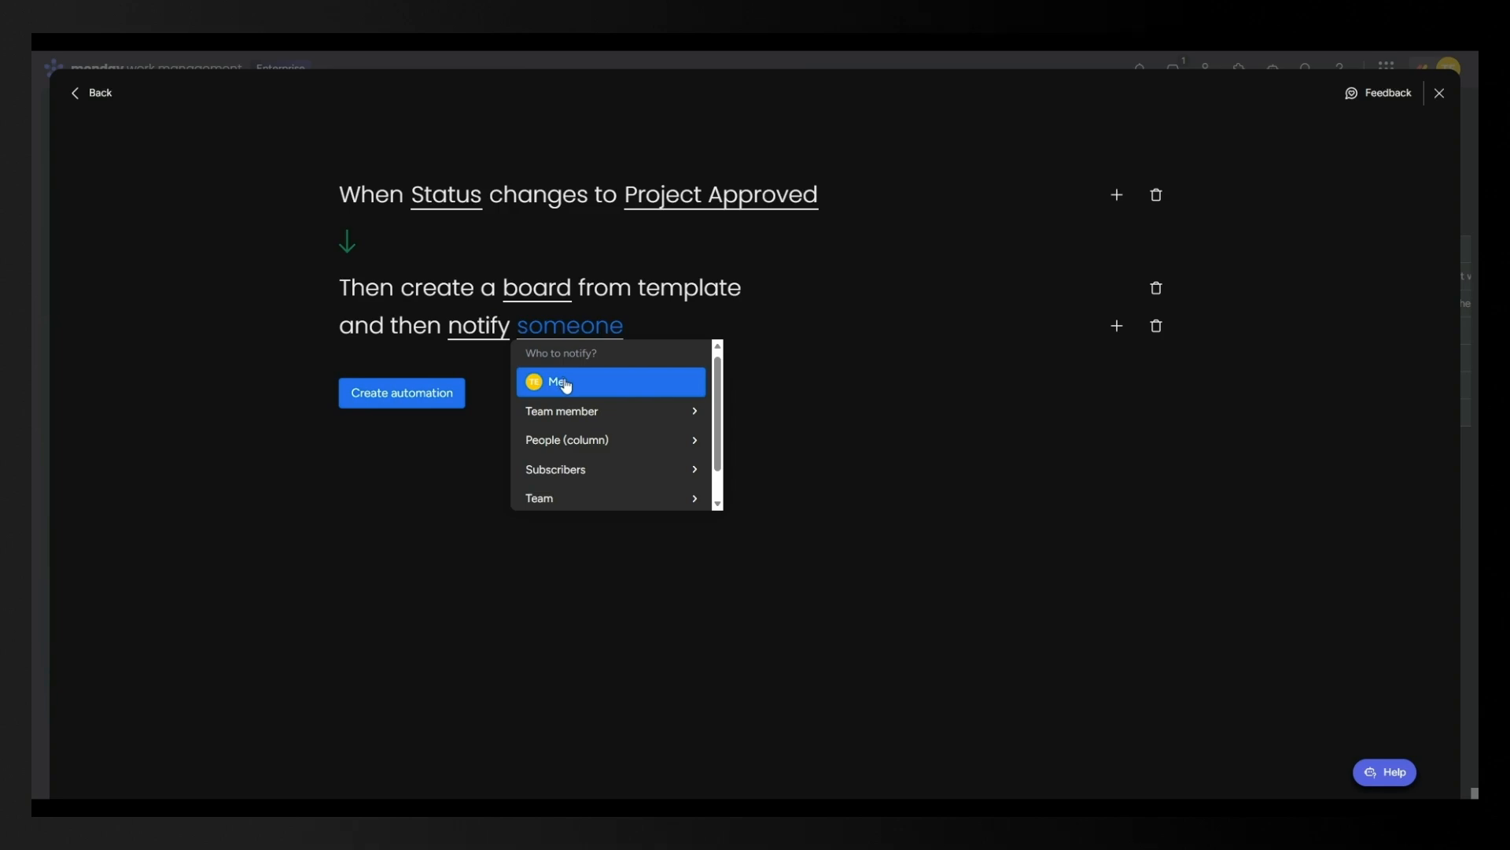
click(566, 386)
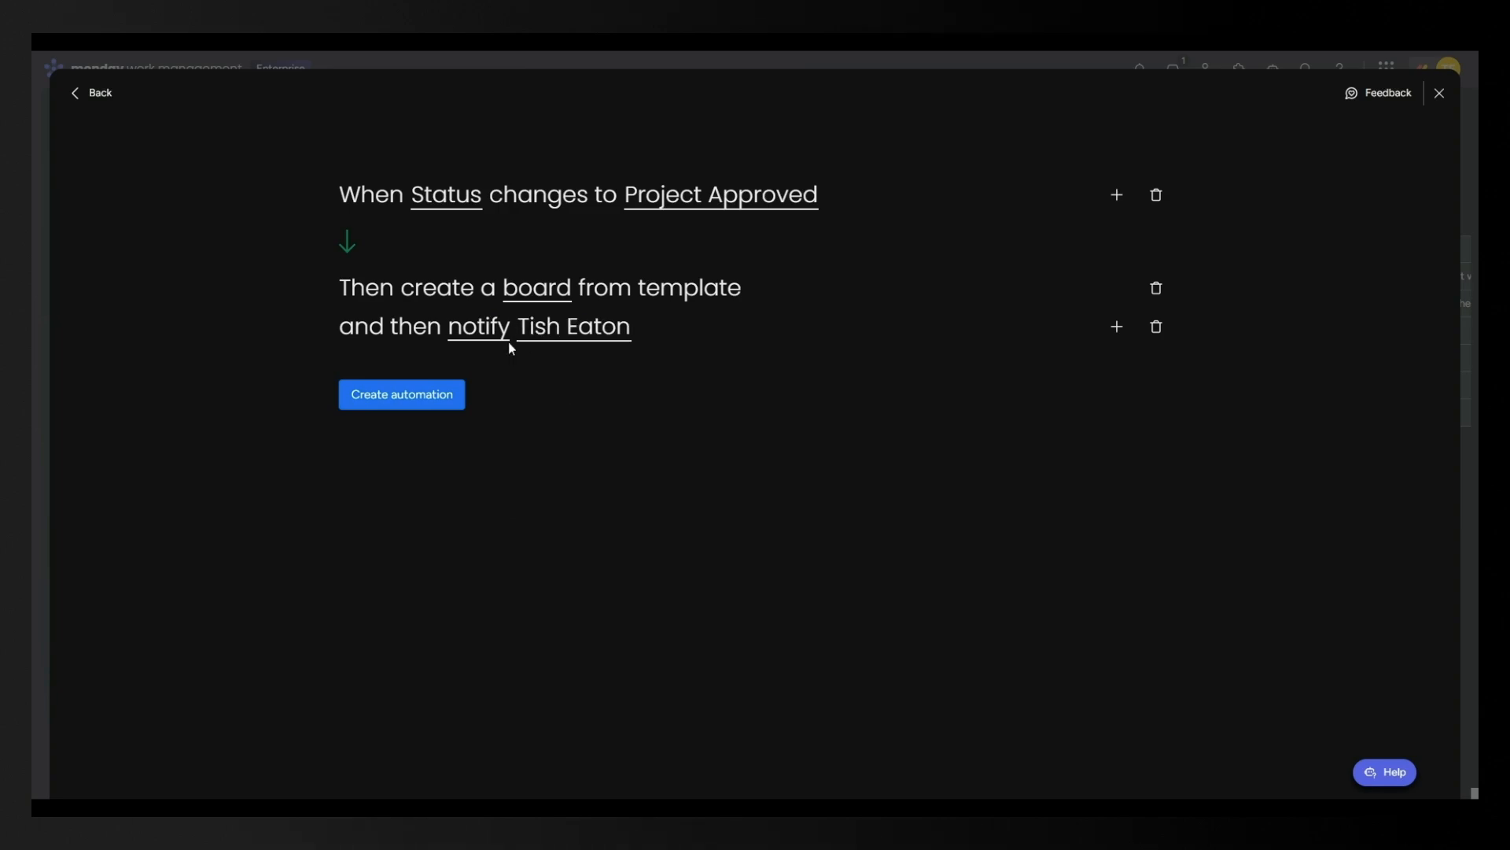
click(391, 397)
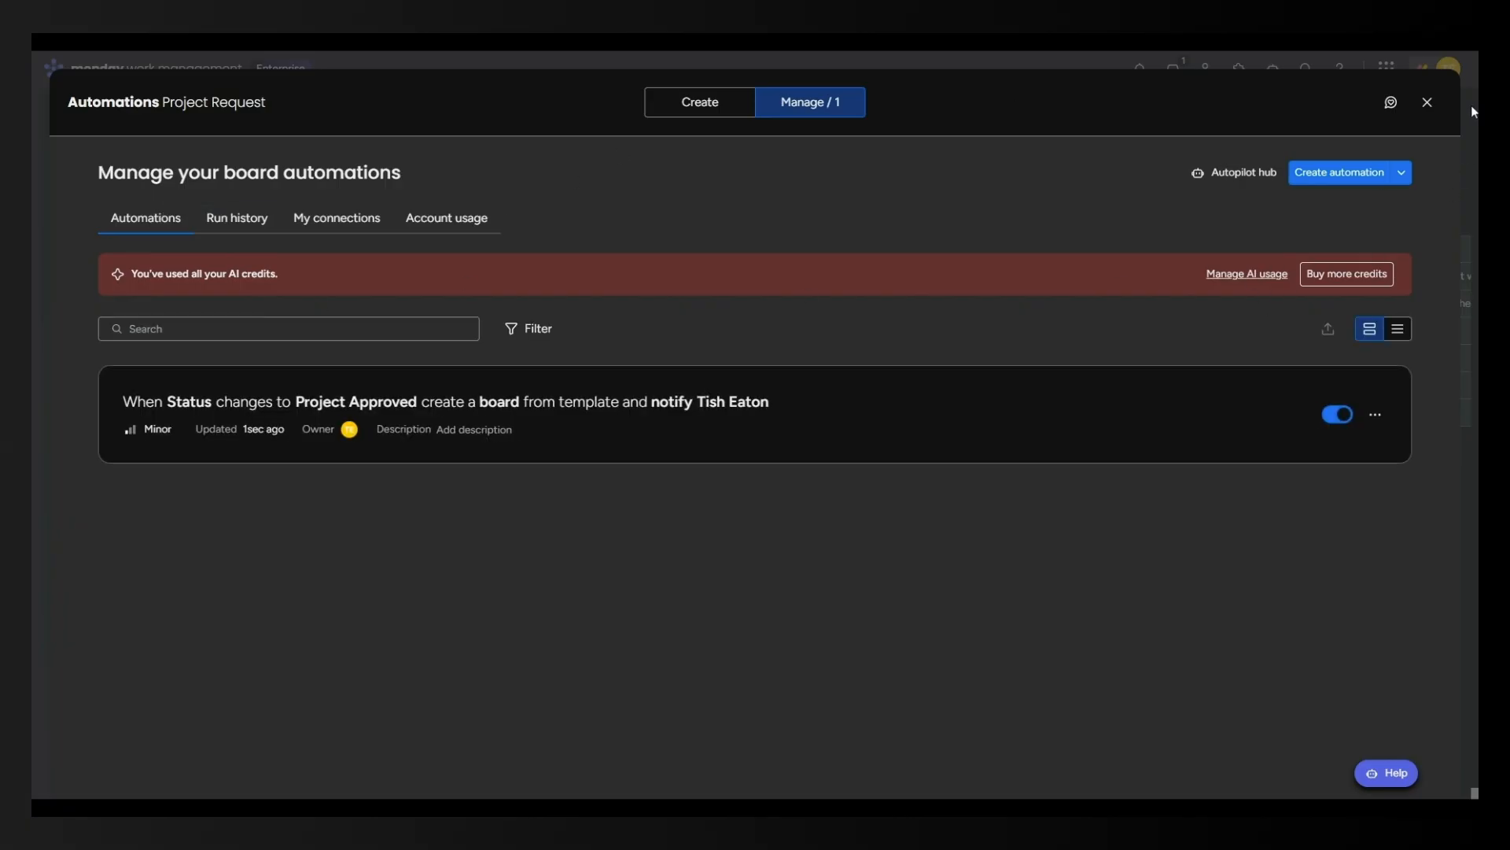
Close the Automations dialog, leaving one automation counted on the Project Request board.
click(1428, 103)
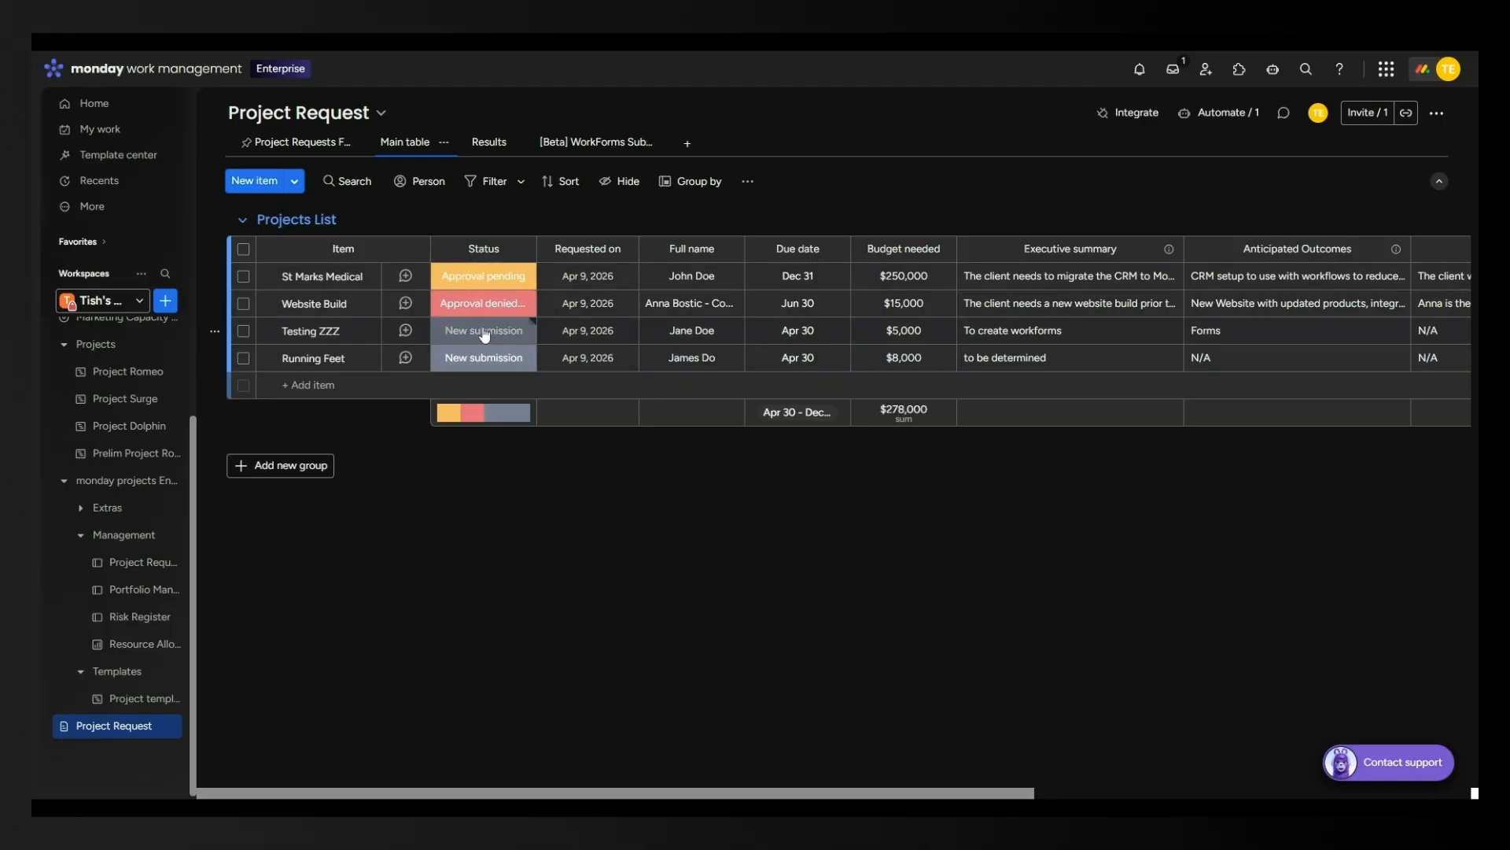
Set Testing ZZZ's status to Project Approved, then open the new Plan for new headquarters board.
click(484, 335)
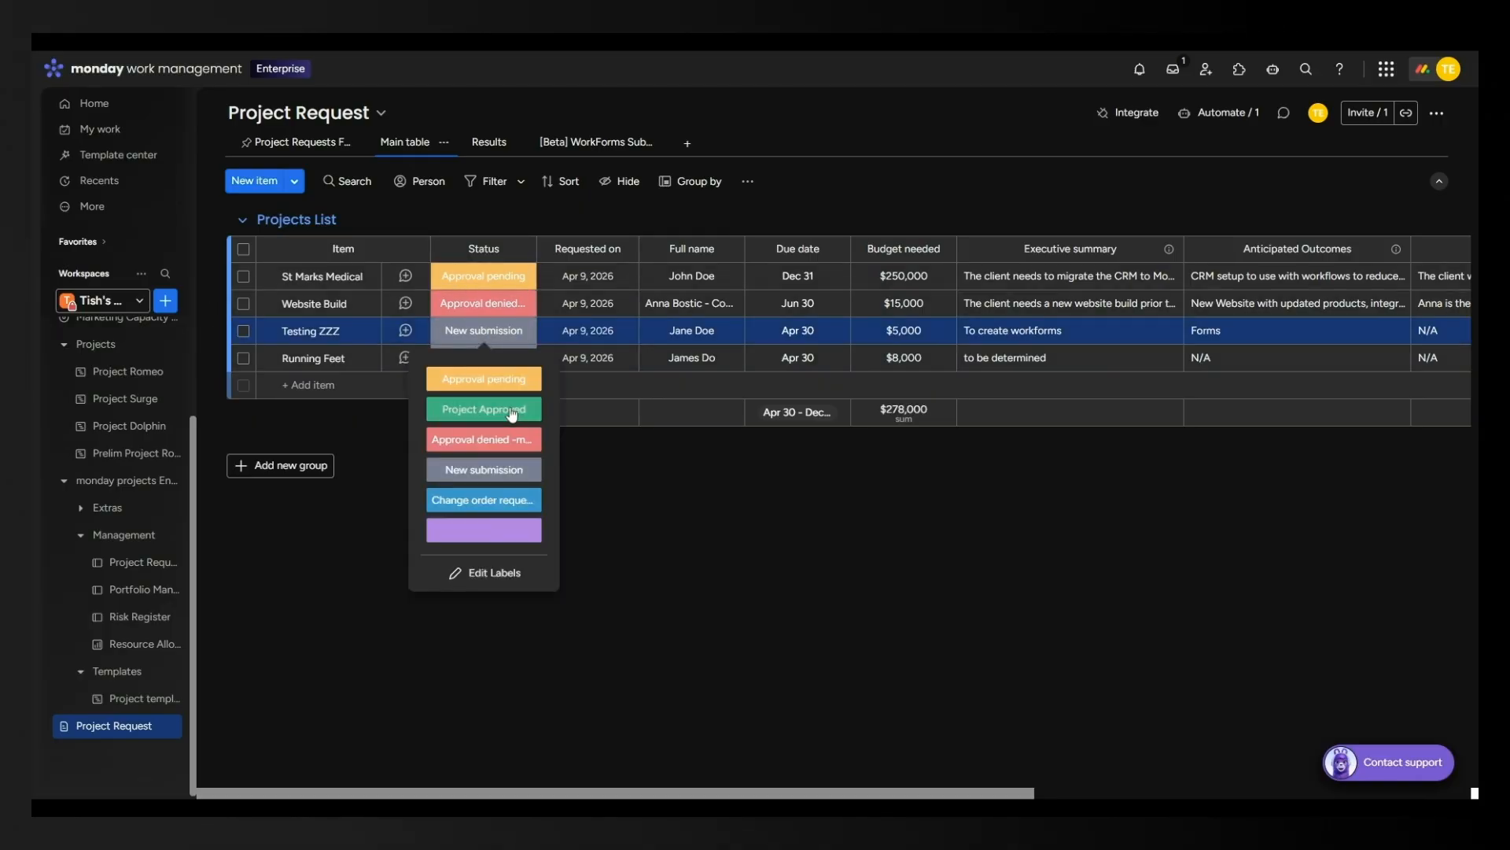
click(511, 413)
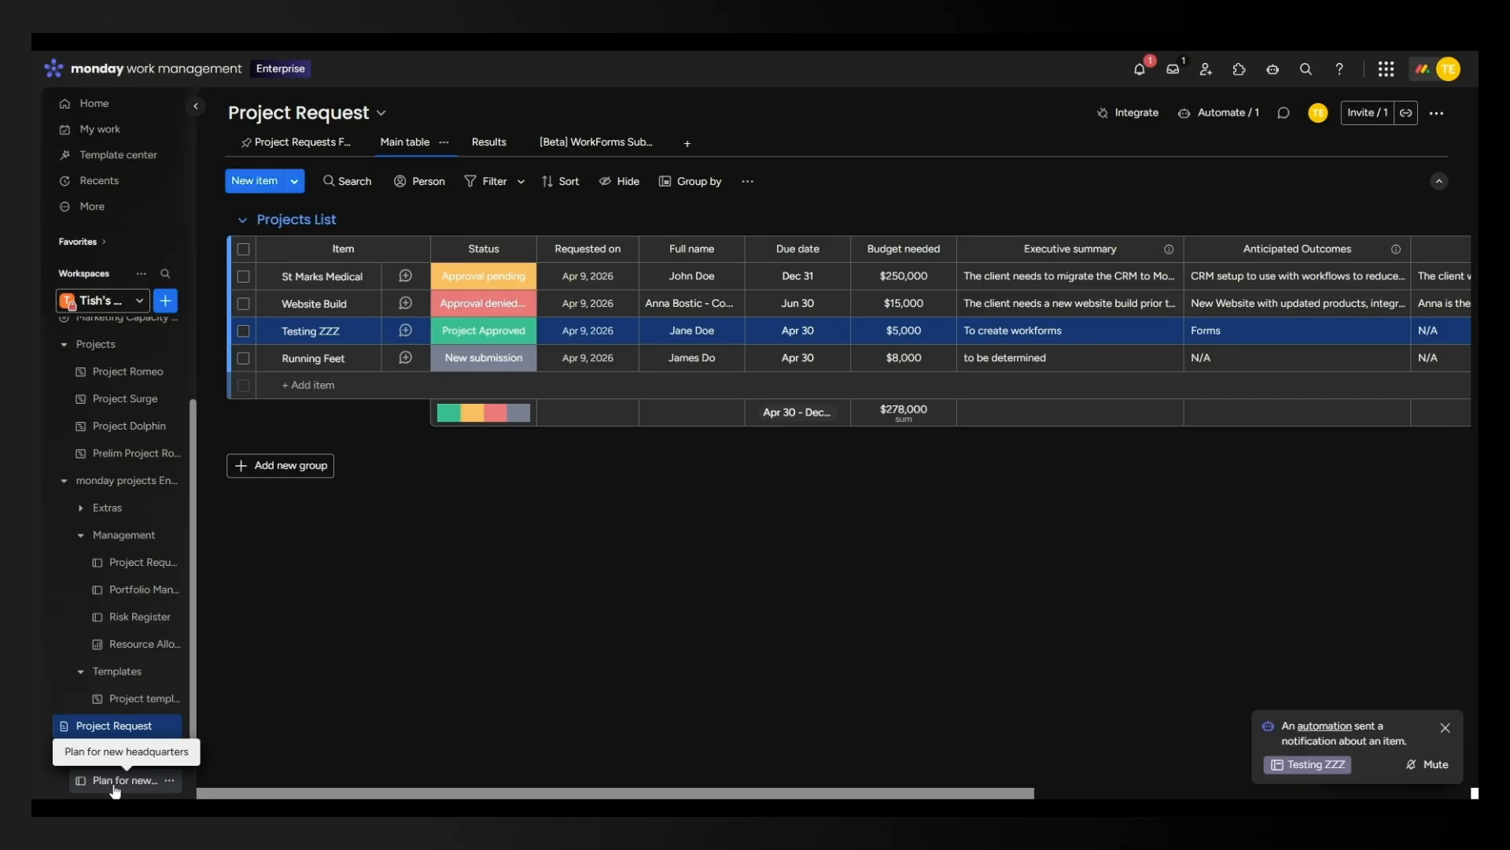
click(114, 783)
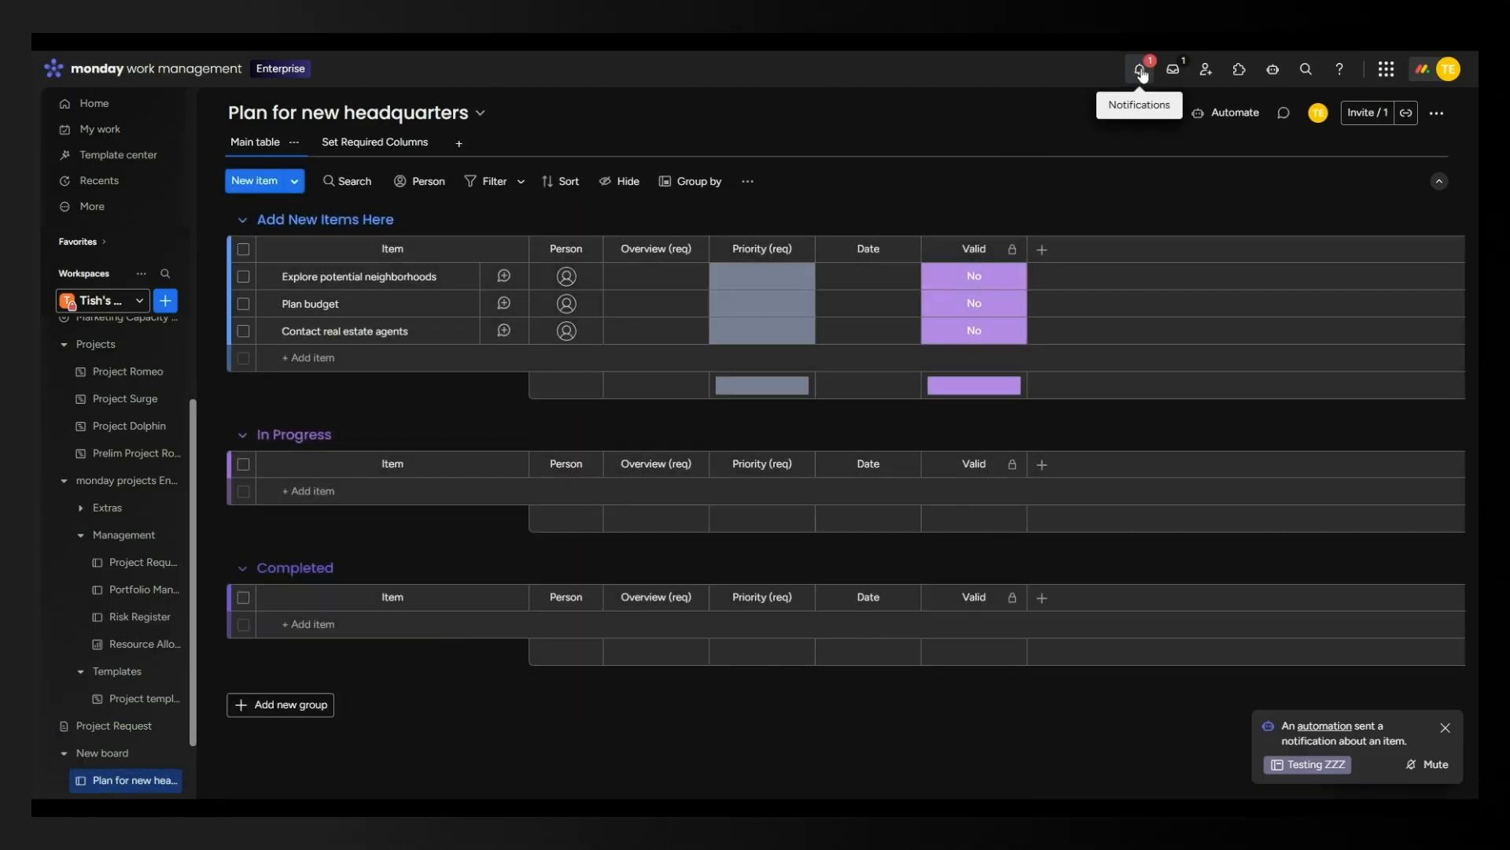
Read the 'This project is ready to go!' automation notification, then close the Notifications panel.
click(1142, 76)
click(1141, 288)
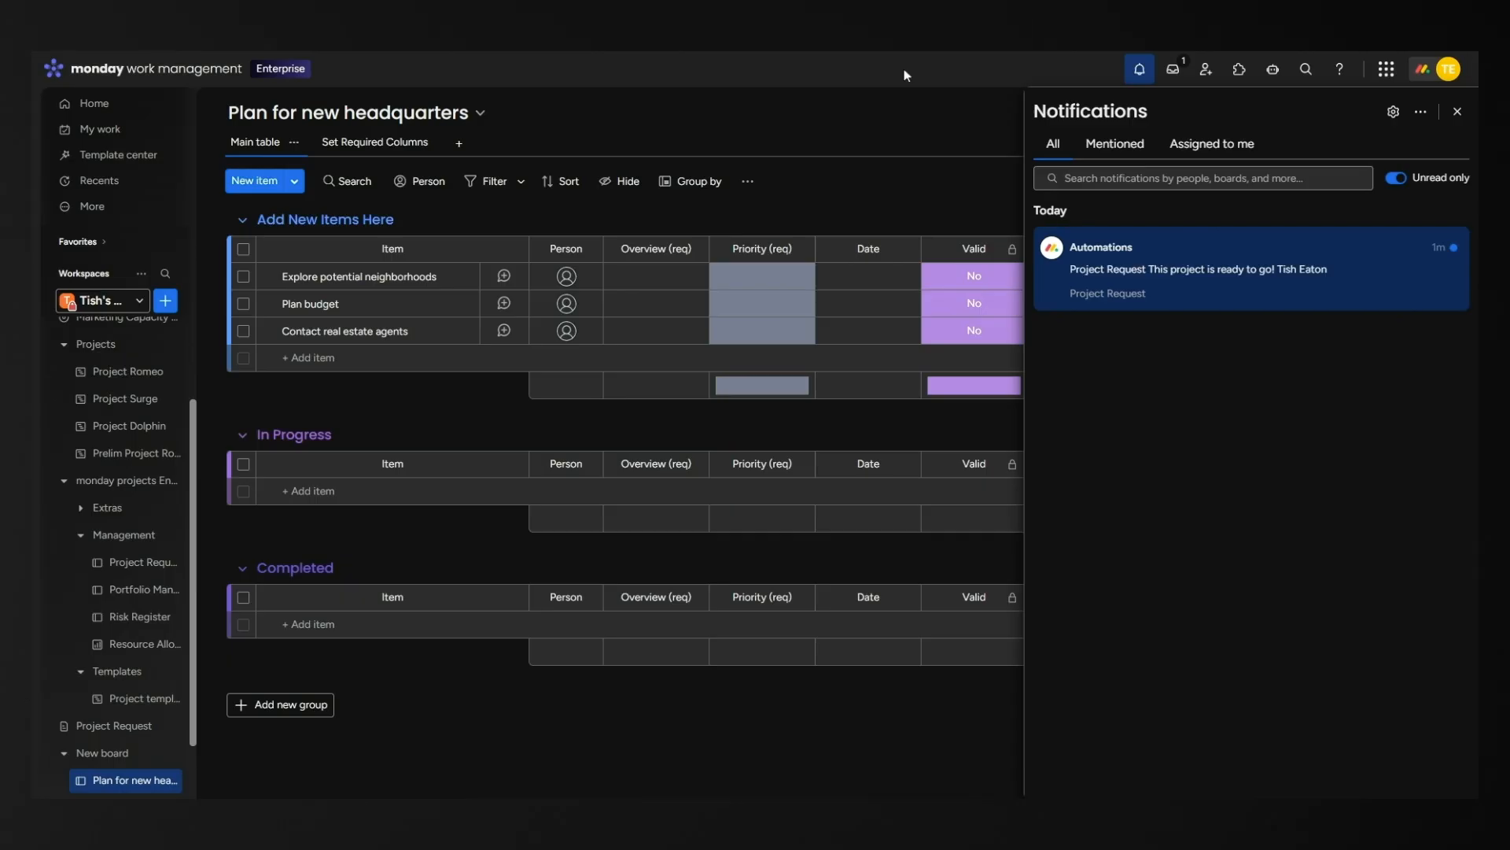
click(916, 119)
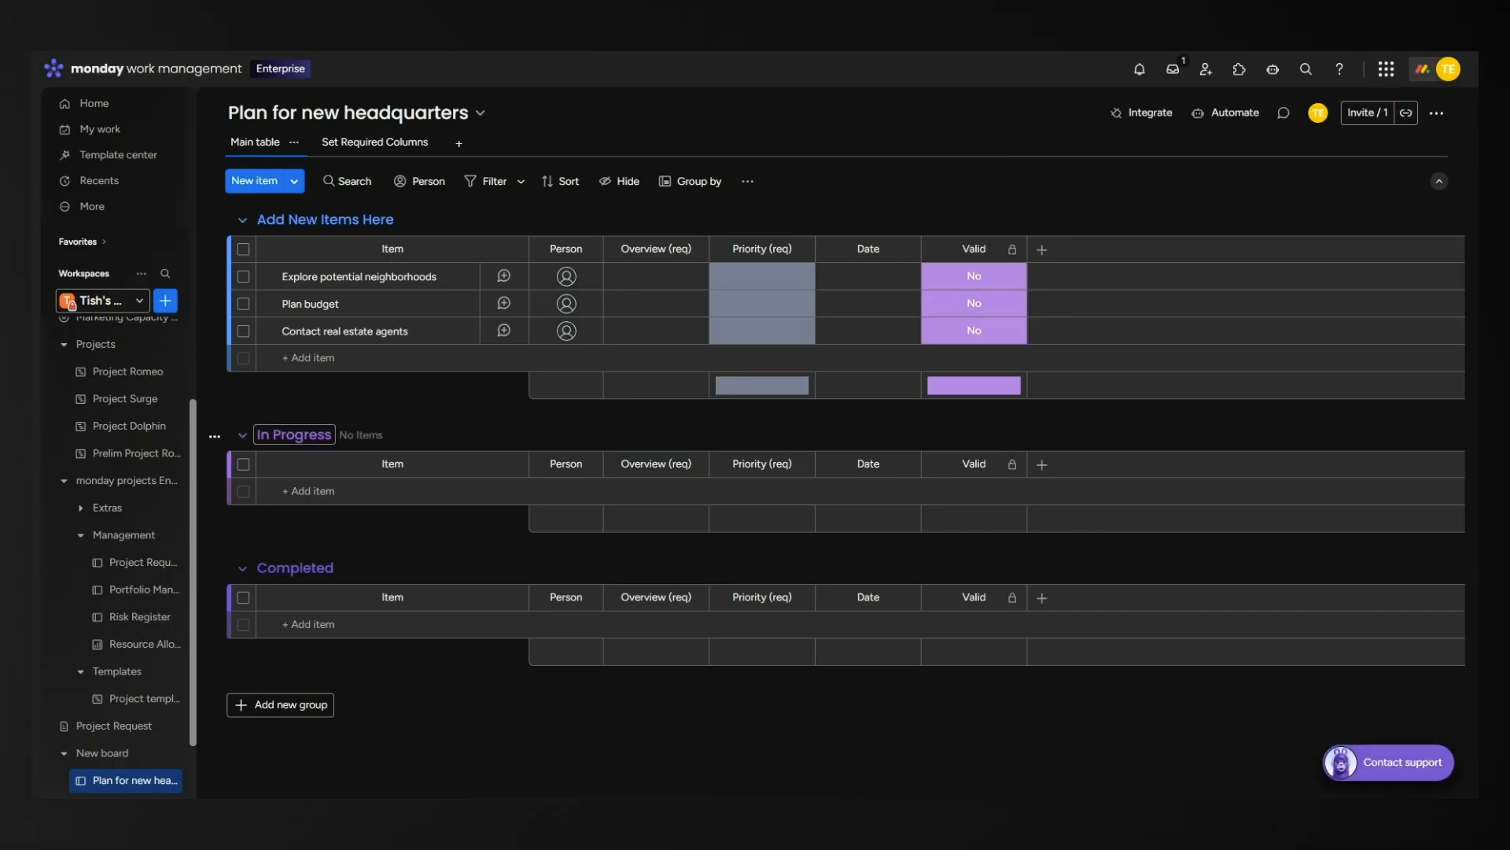
Open Project Romeo's main table and review Project Identification's status options without changing them.
click(123, 372)
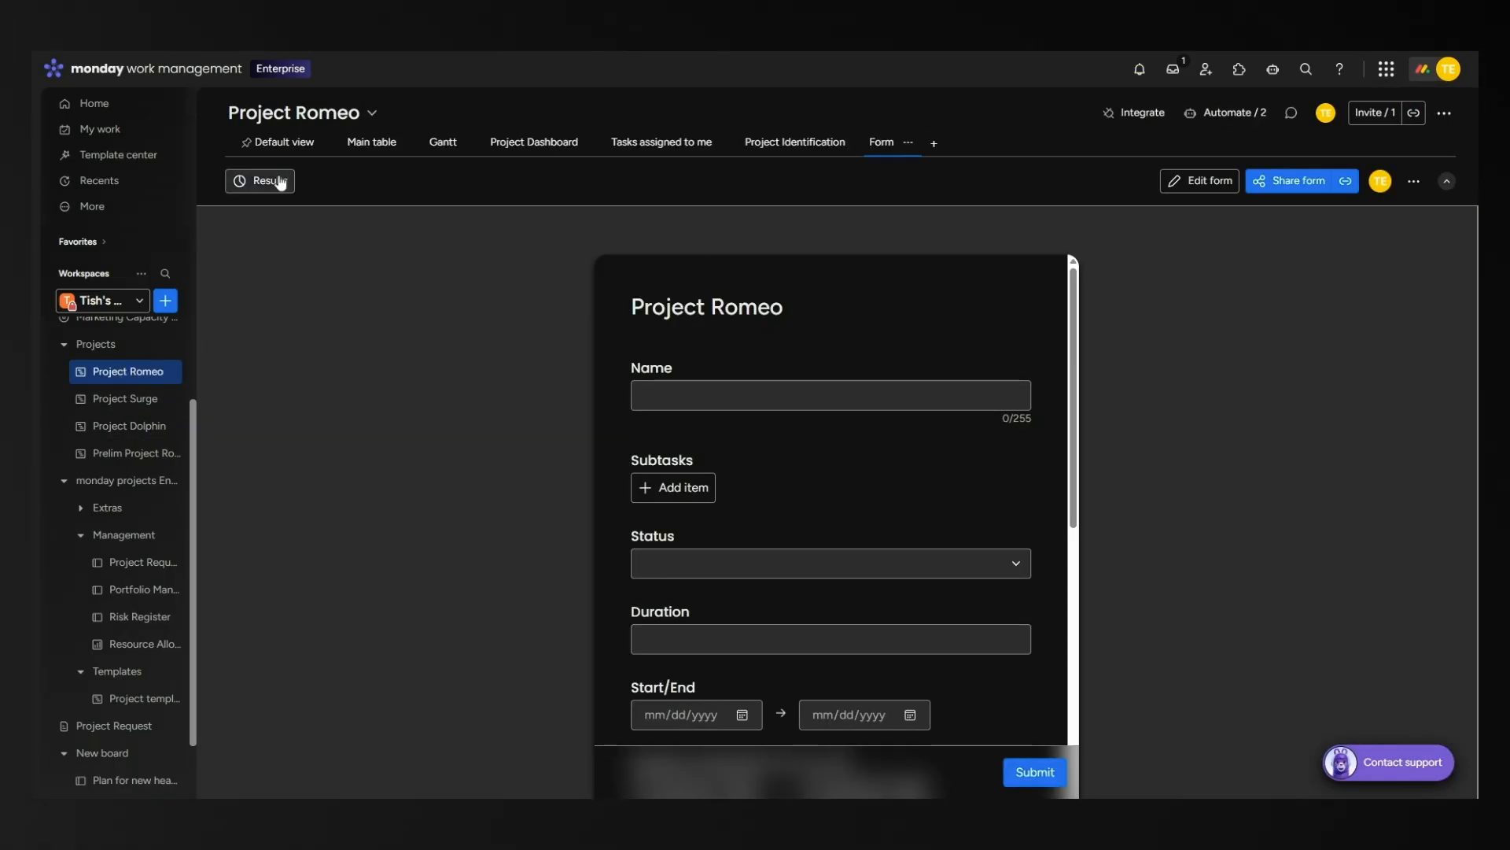
click(346, 147)
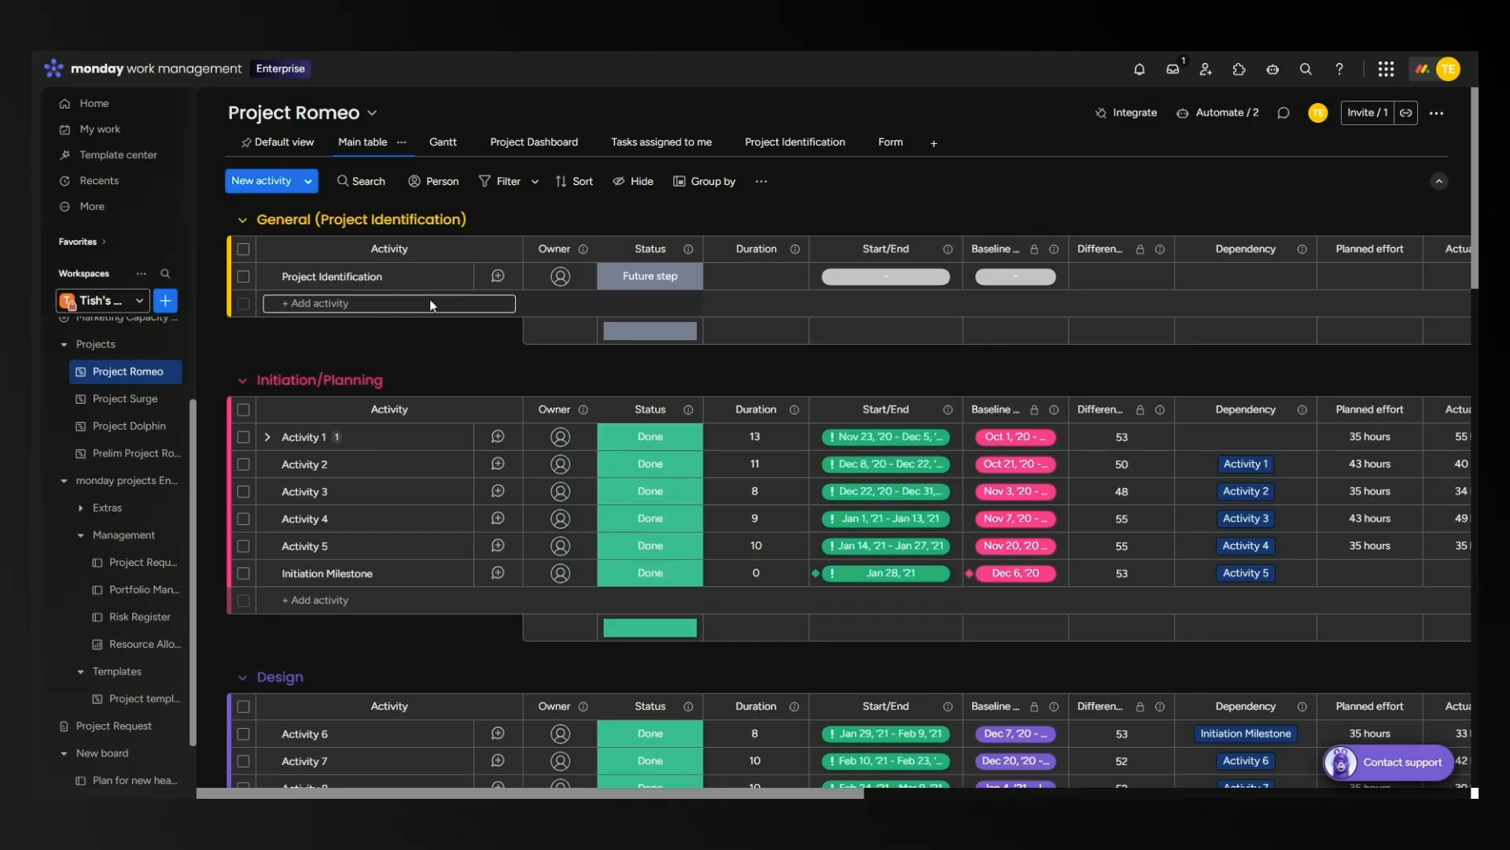
click(660, 280)
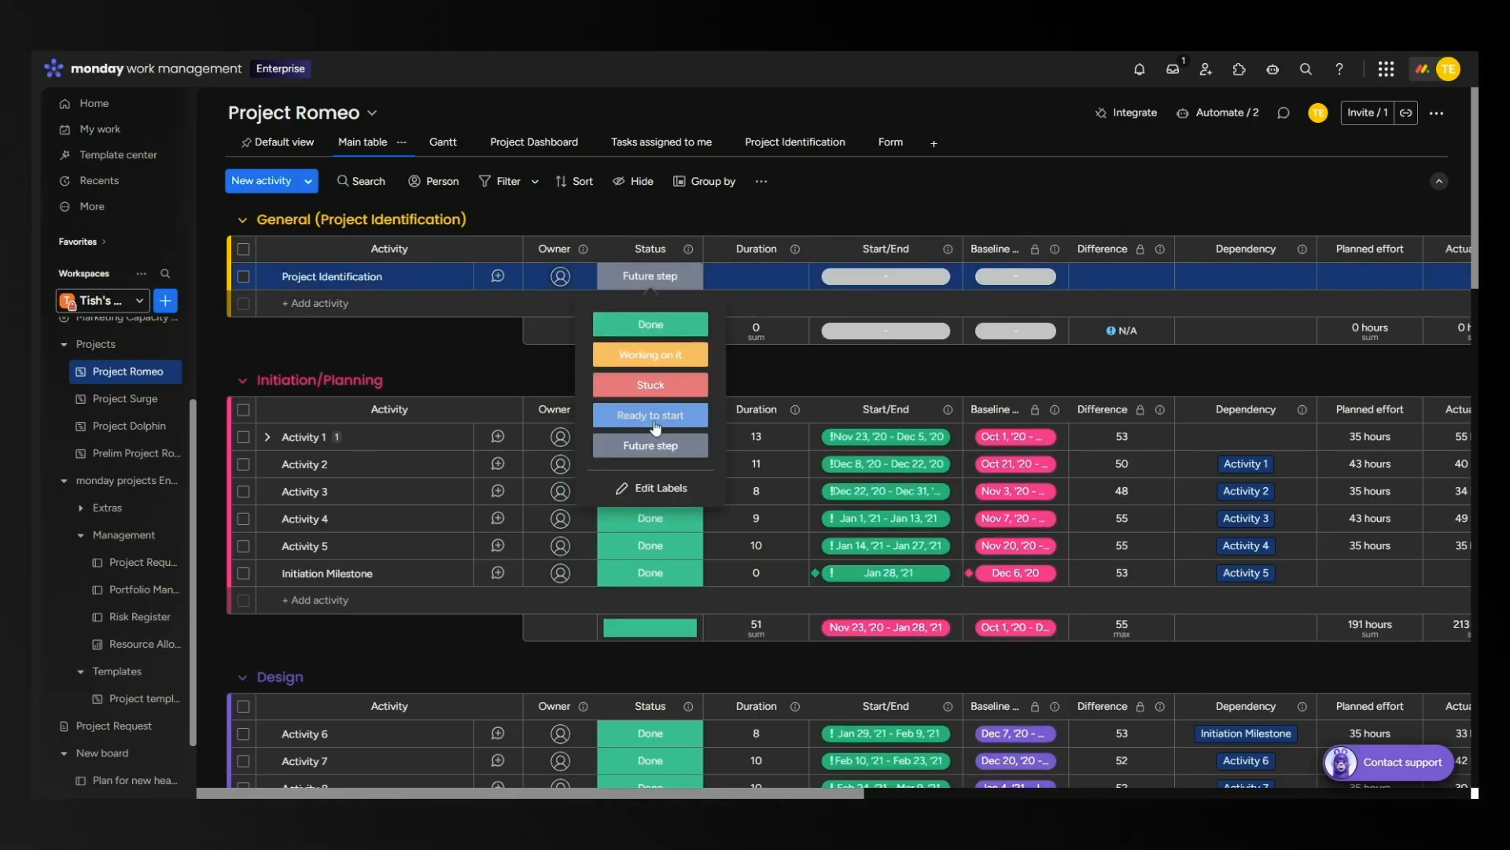
click(973, 206)
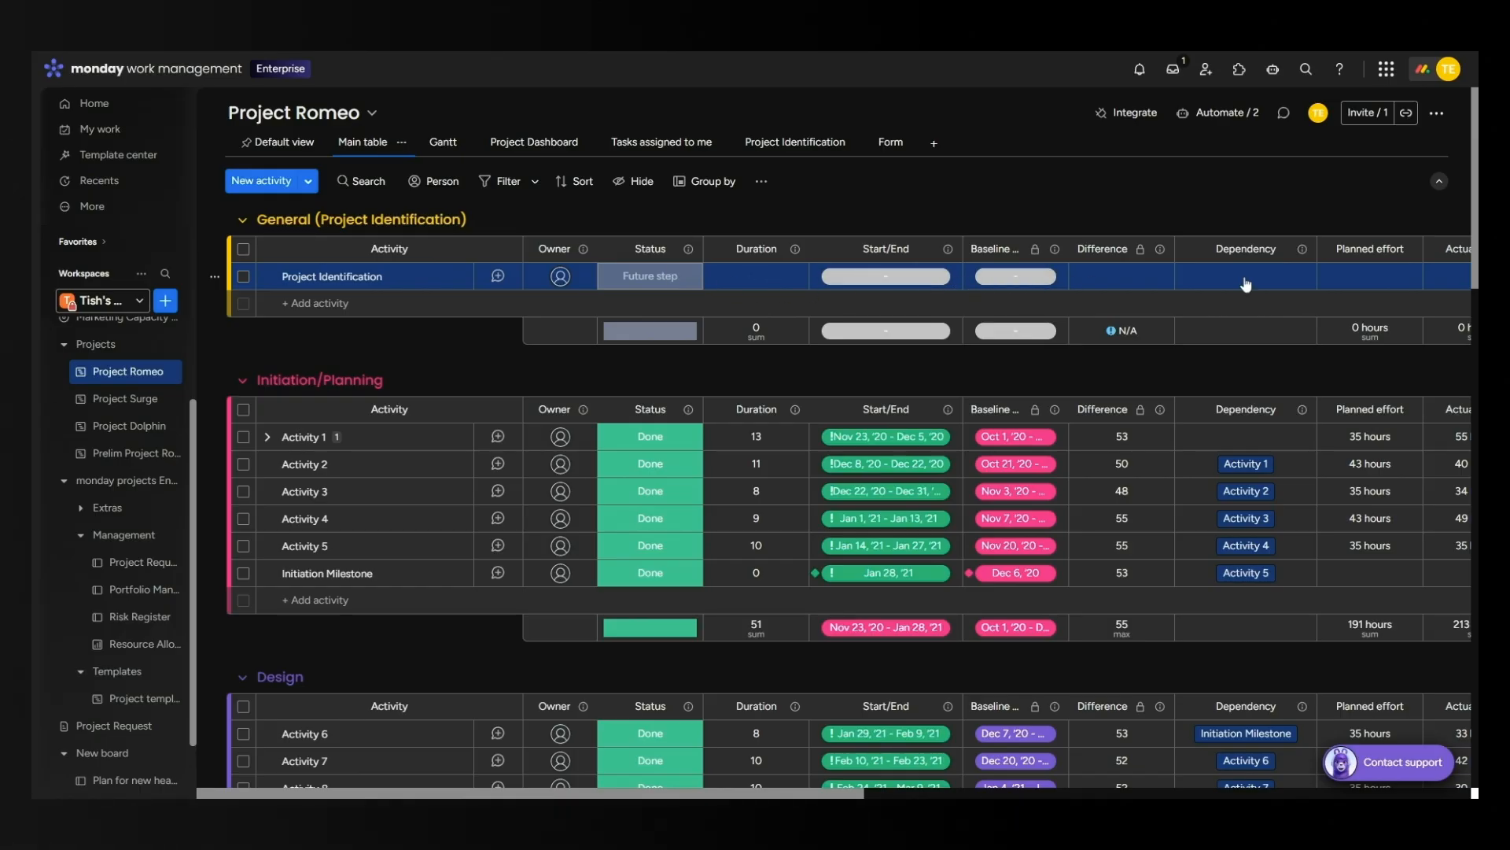
drag(846, 793, 1473, 771)
Add a Date column, move it right after Status, and rename it 'Due Date'.
click(1428, 249)
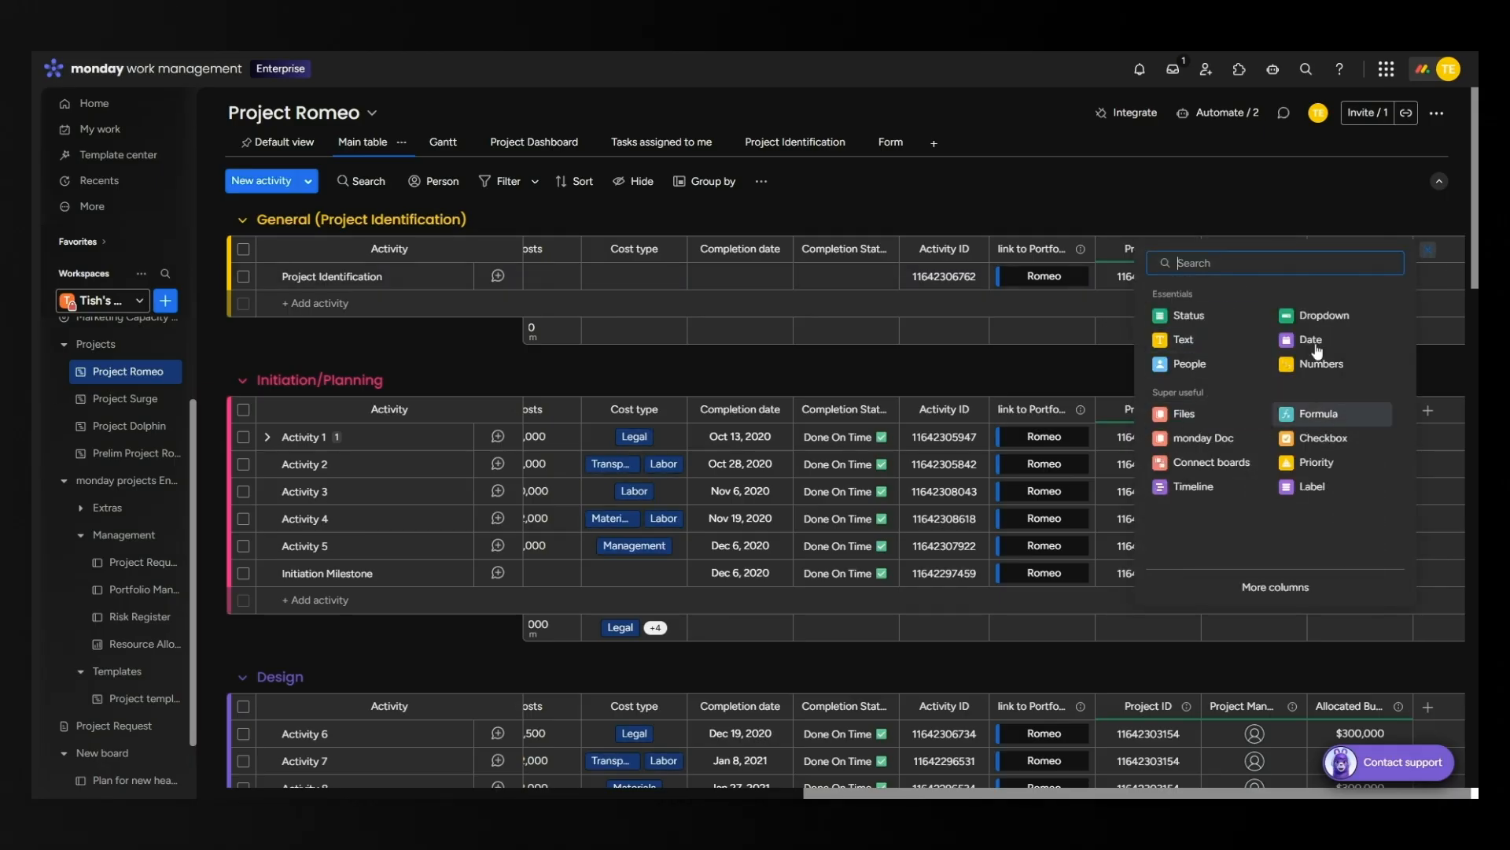
click(1311, 341)
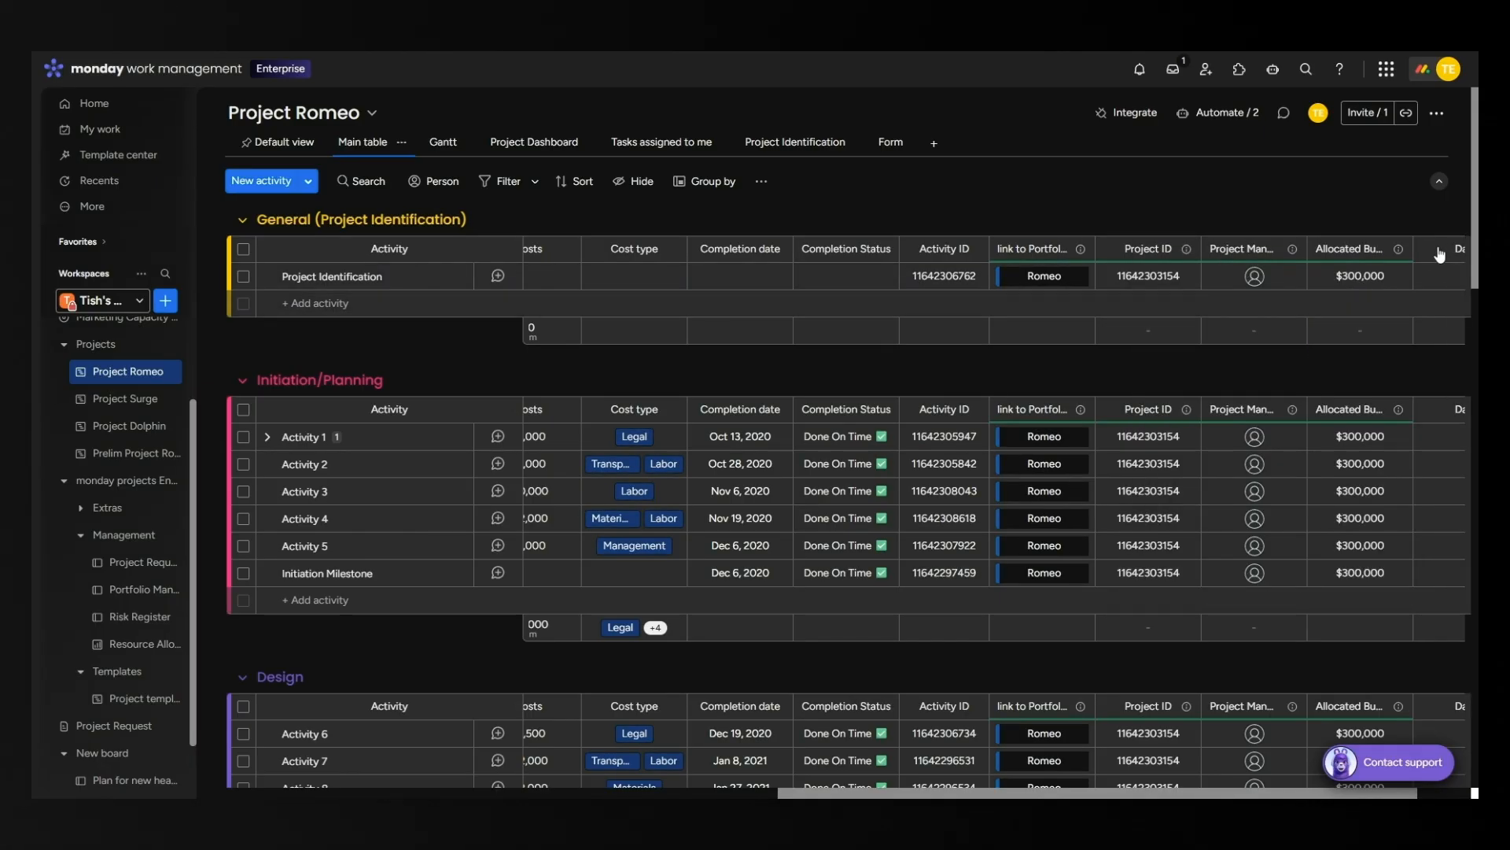
scroll(1437, 256, right, 2)
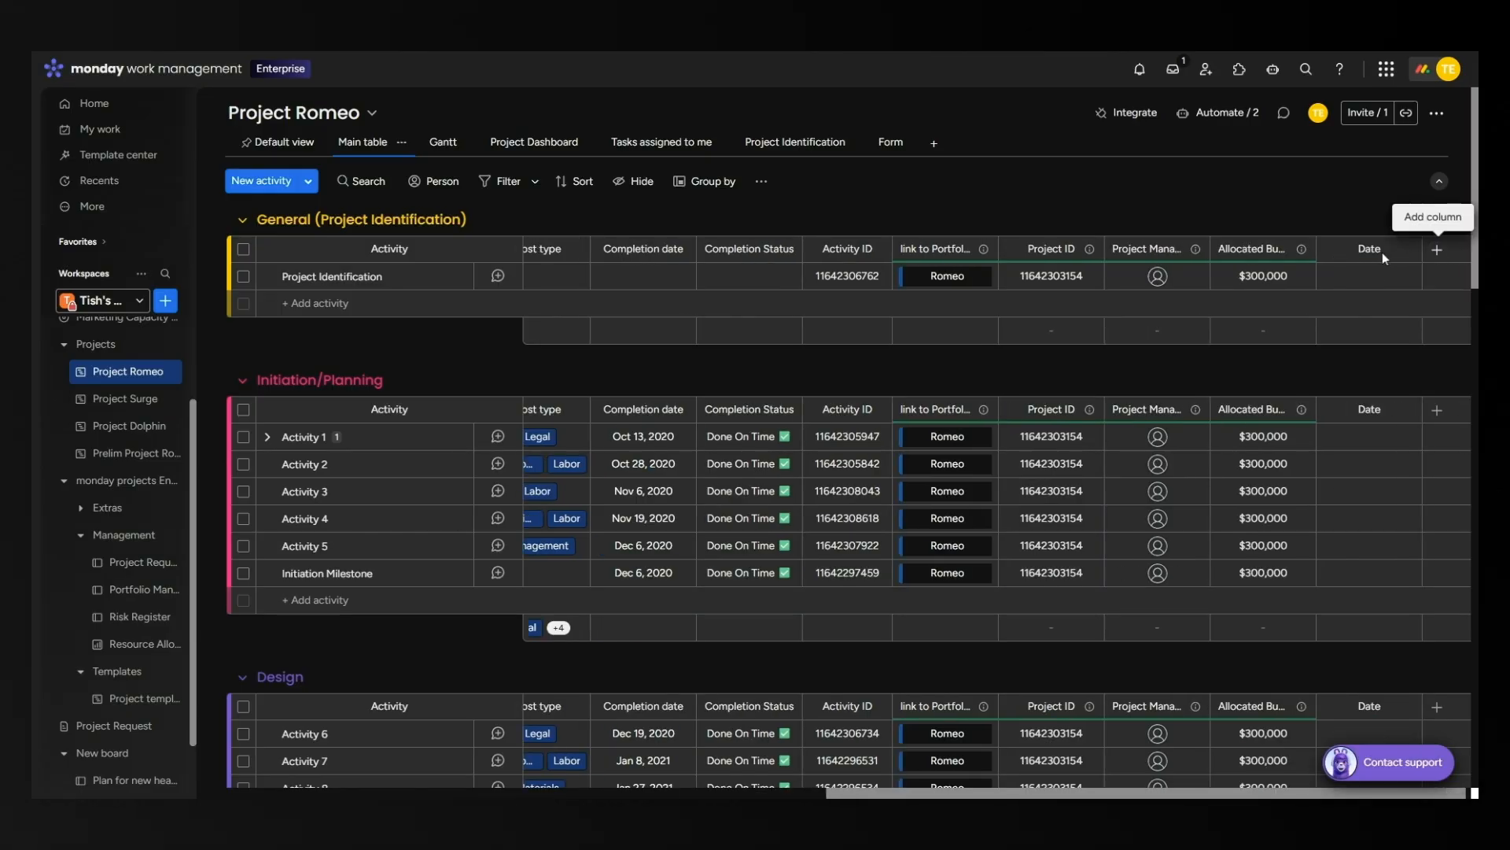
drag(1337, 249, 725, 246)
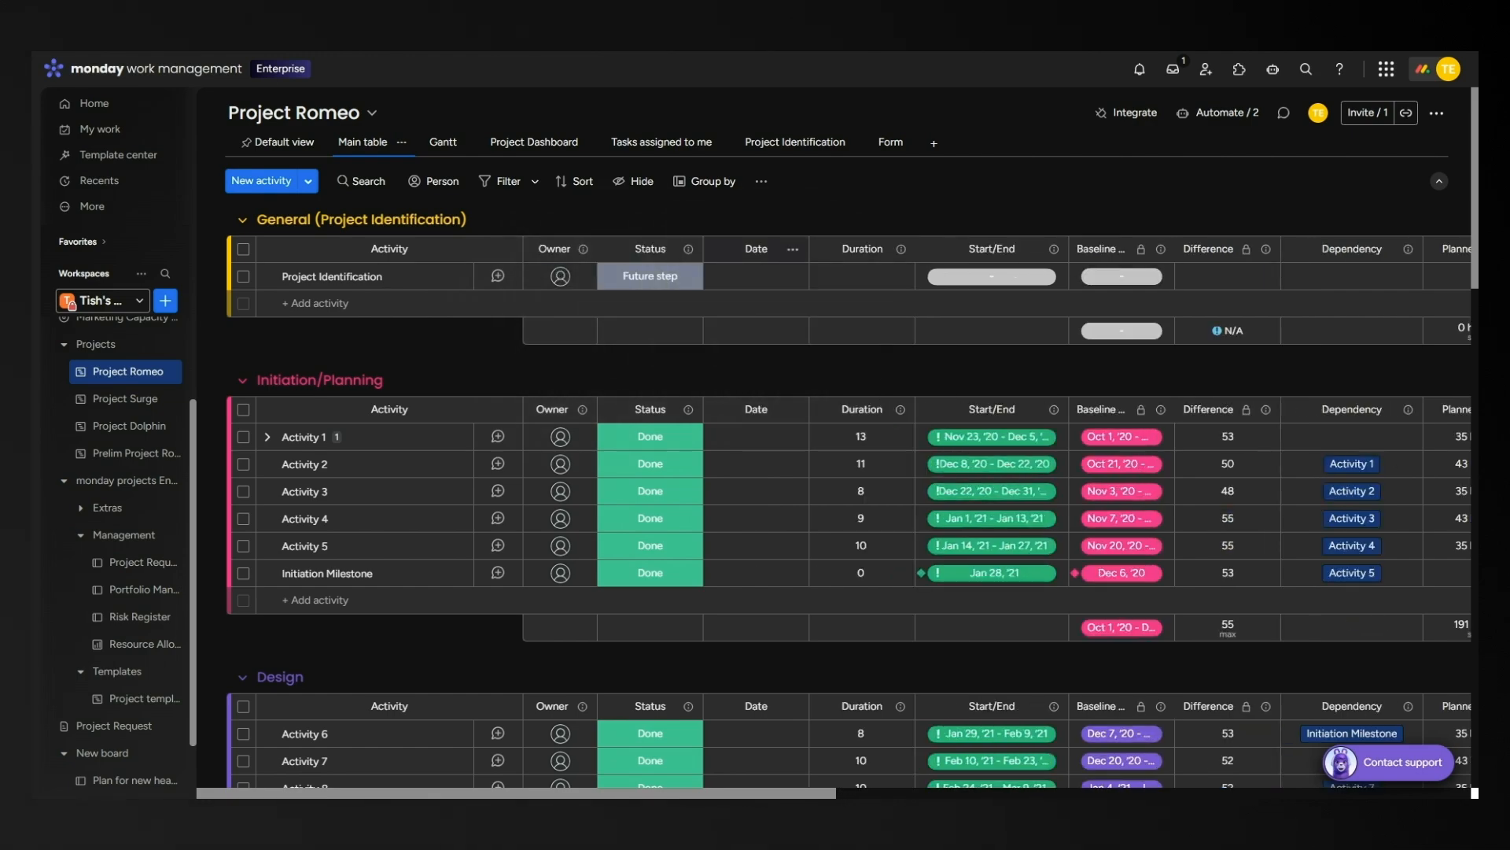
click(756, 249)
drag(769, 249, 743, 249)
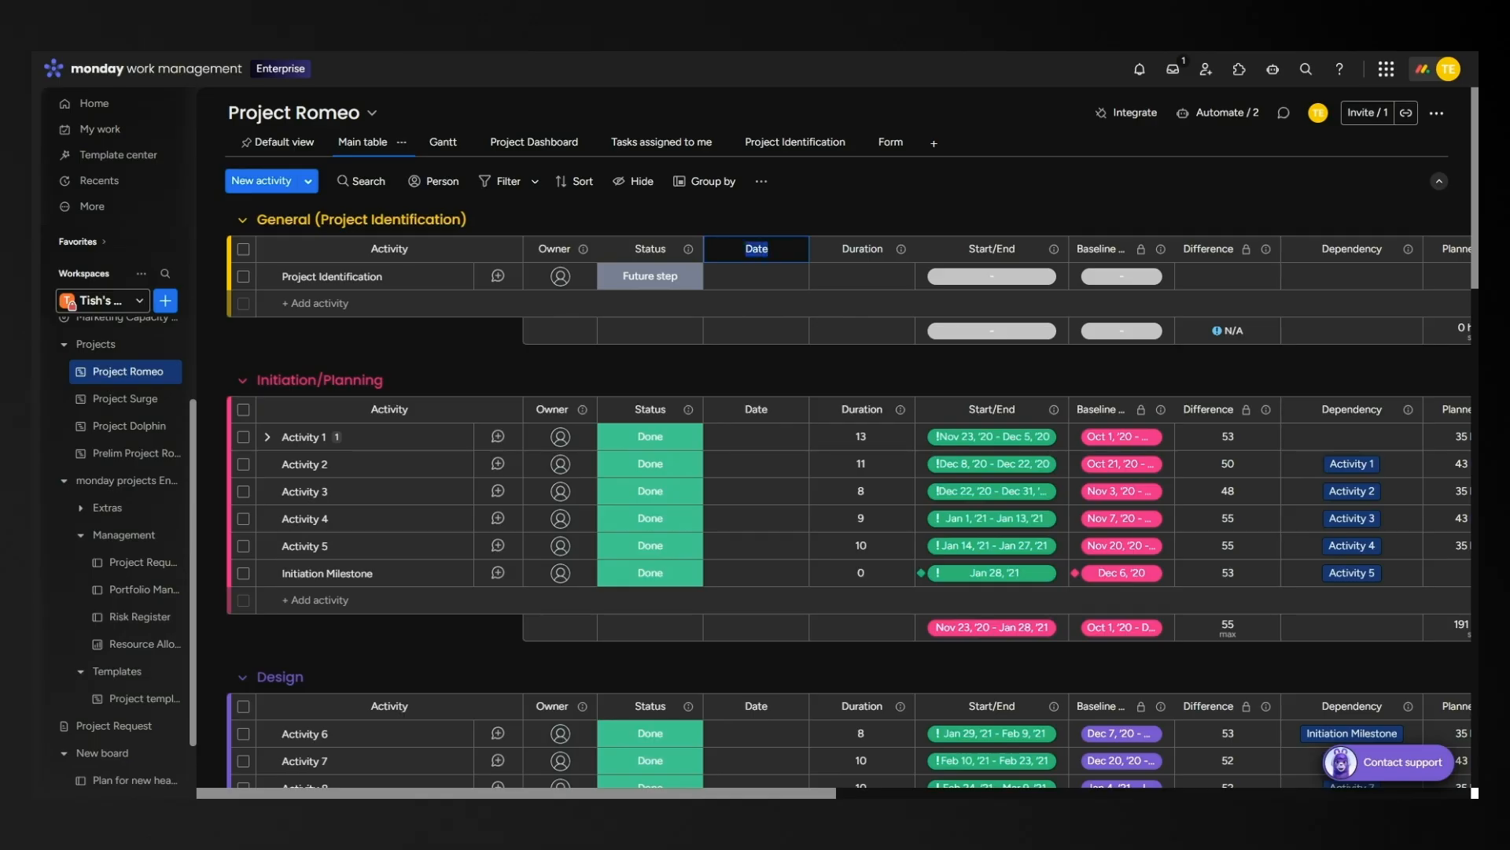
text(Due Date)
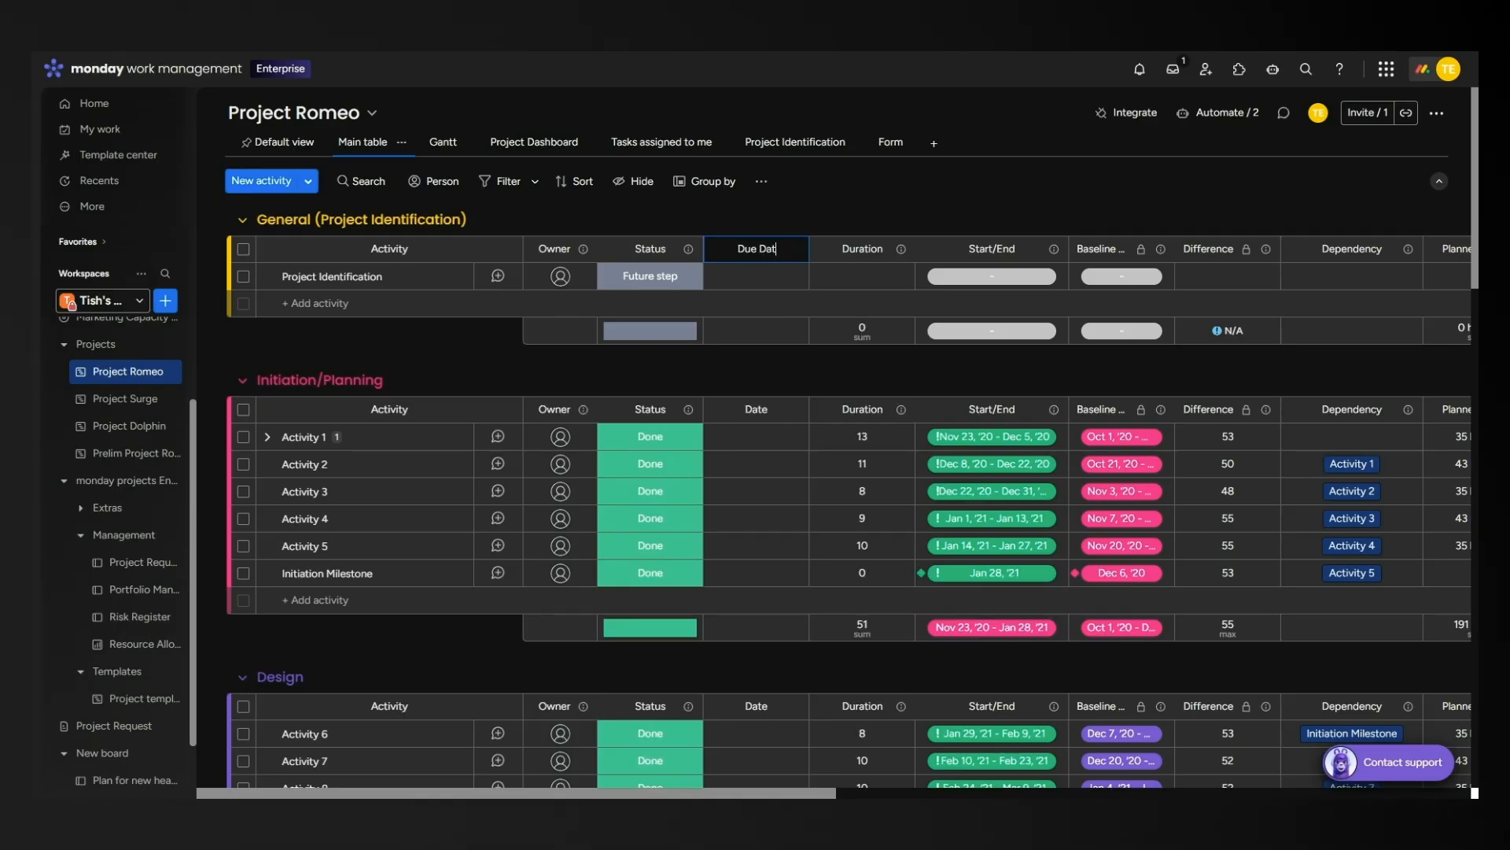
click(837, 223)
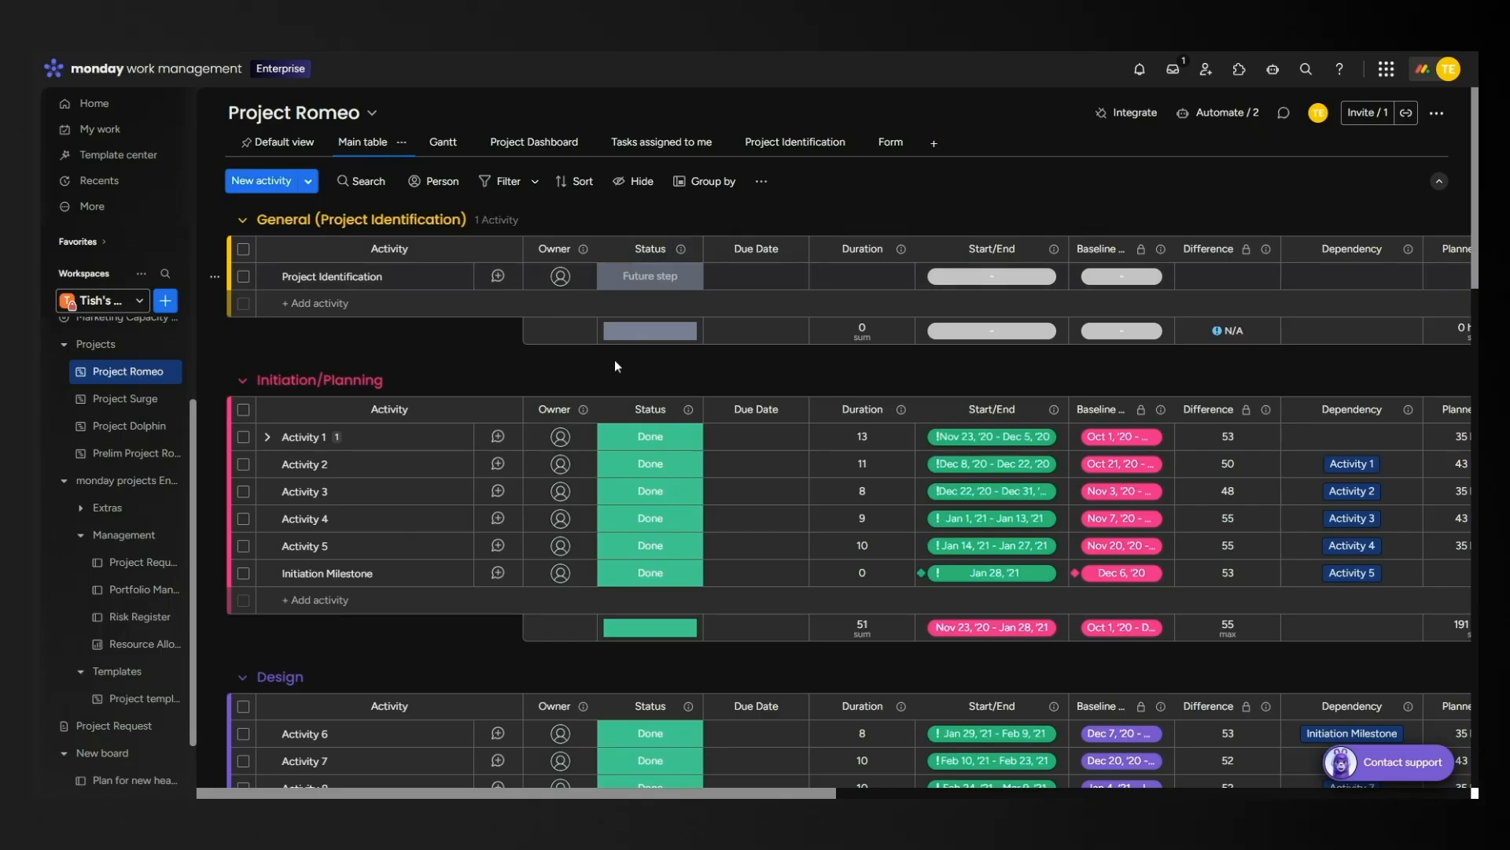
Start a blank automation triggered when the Status column changes to Ready to start.
click(1220, 113)
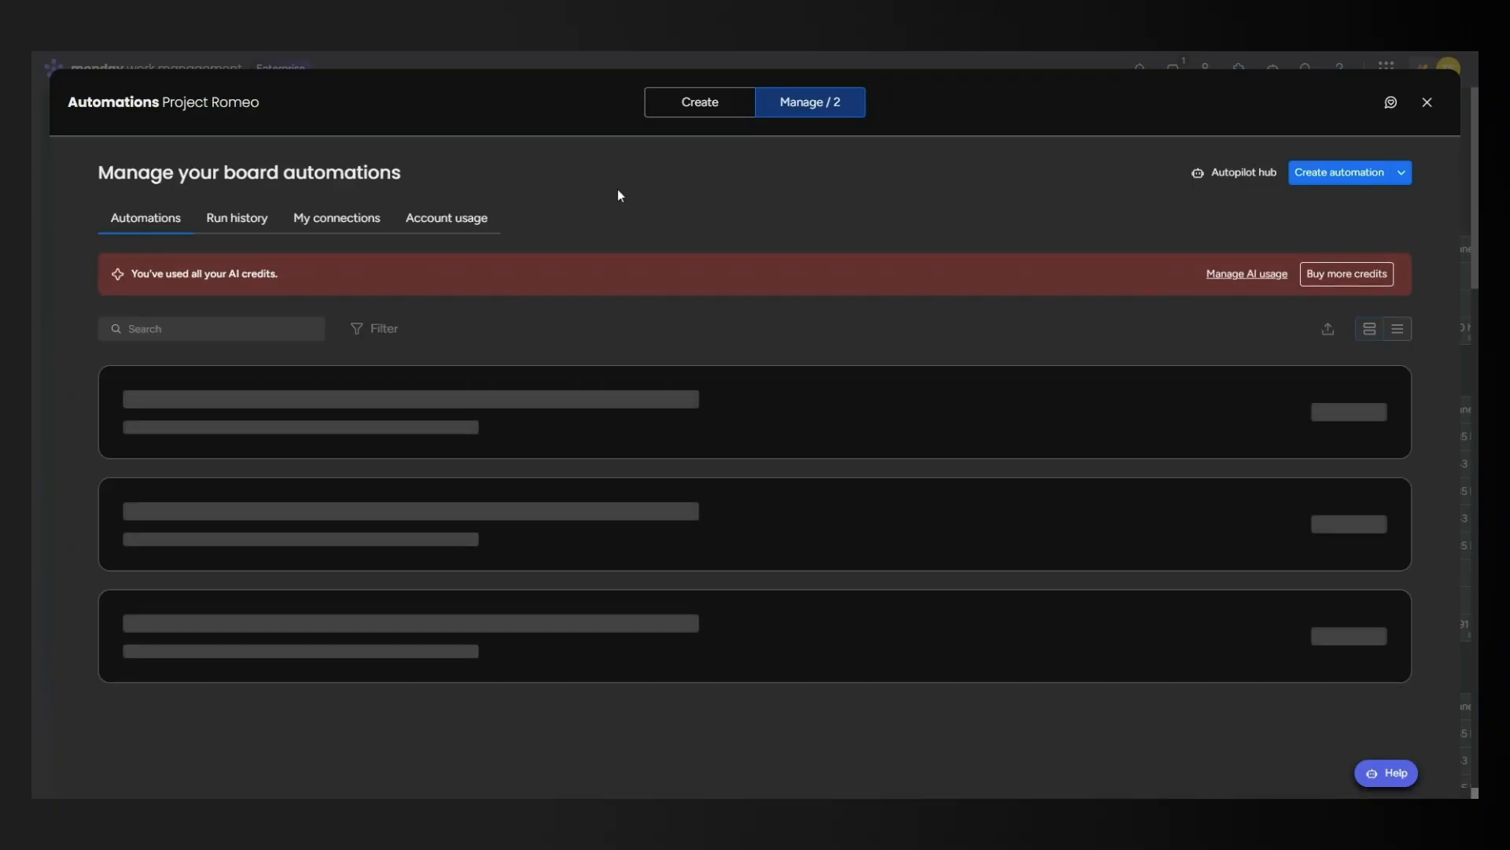
click(711, 111)
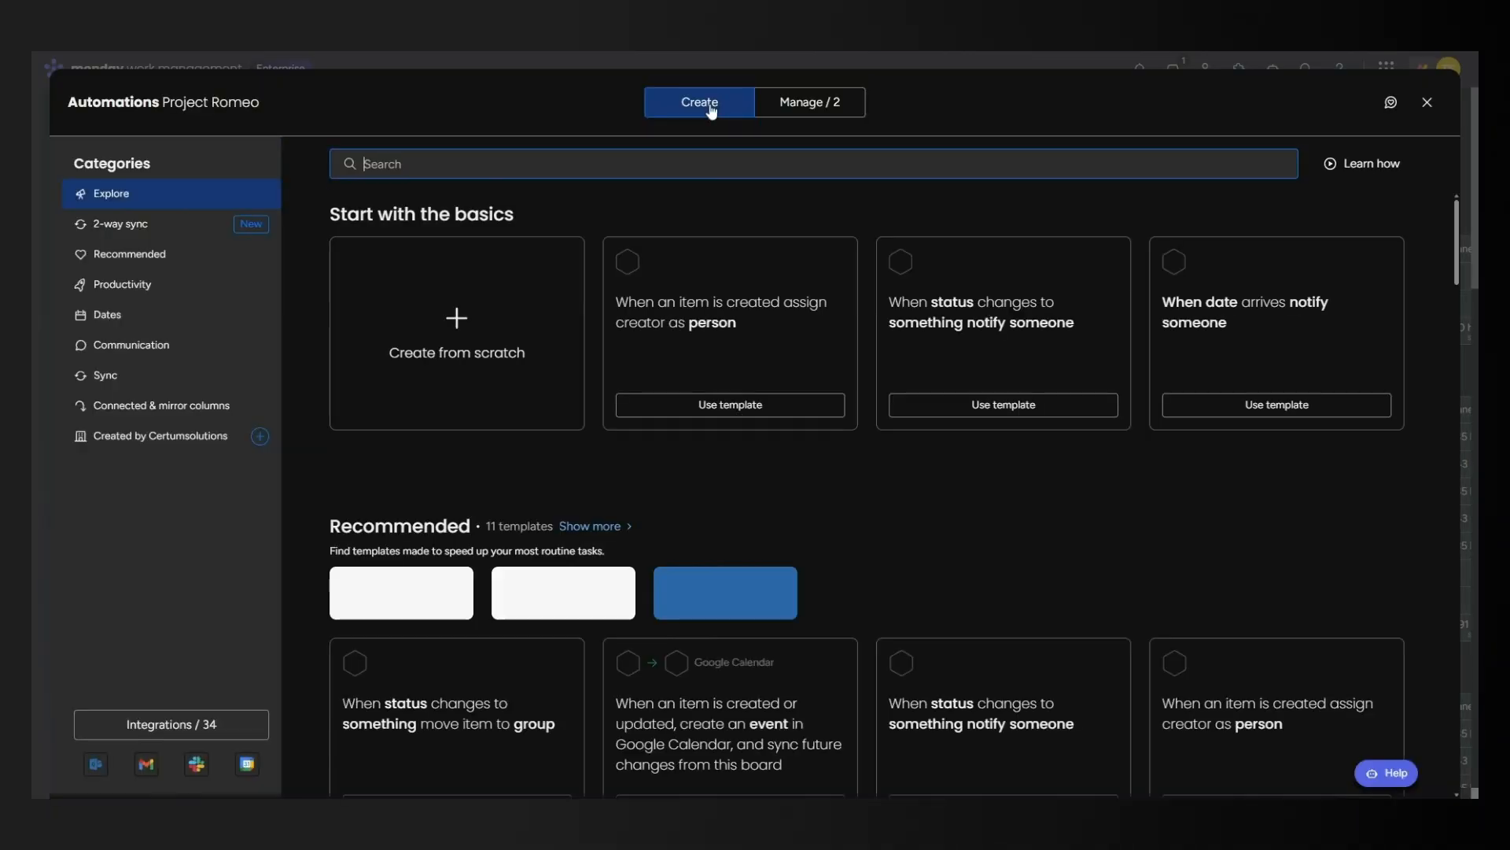
click(449, 321)
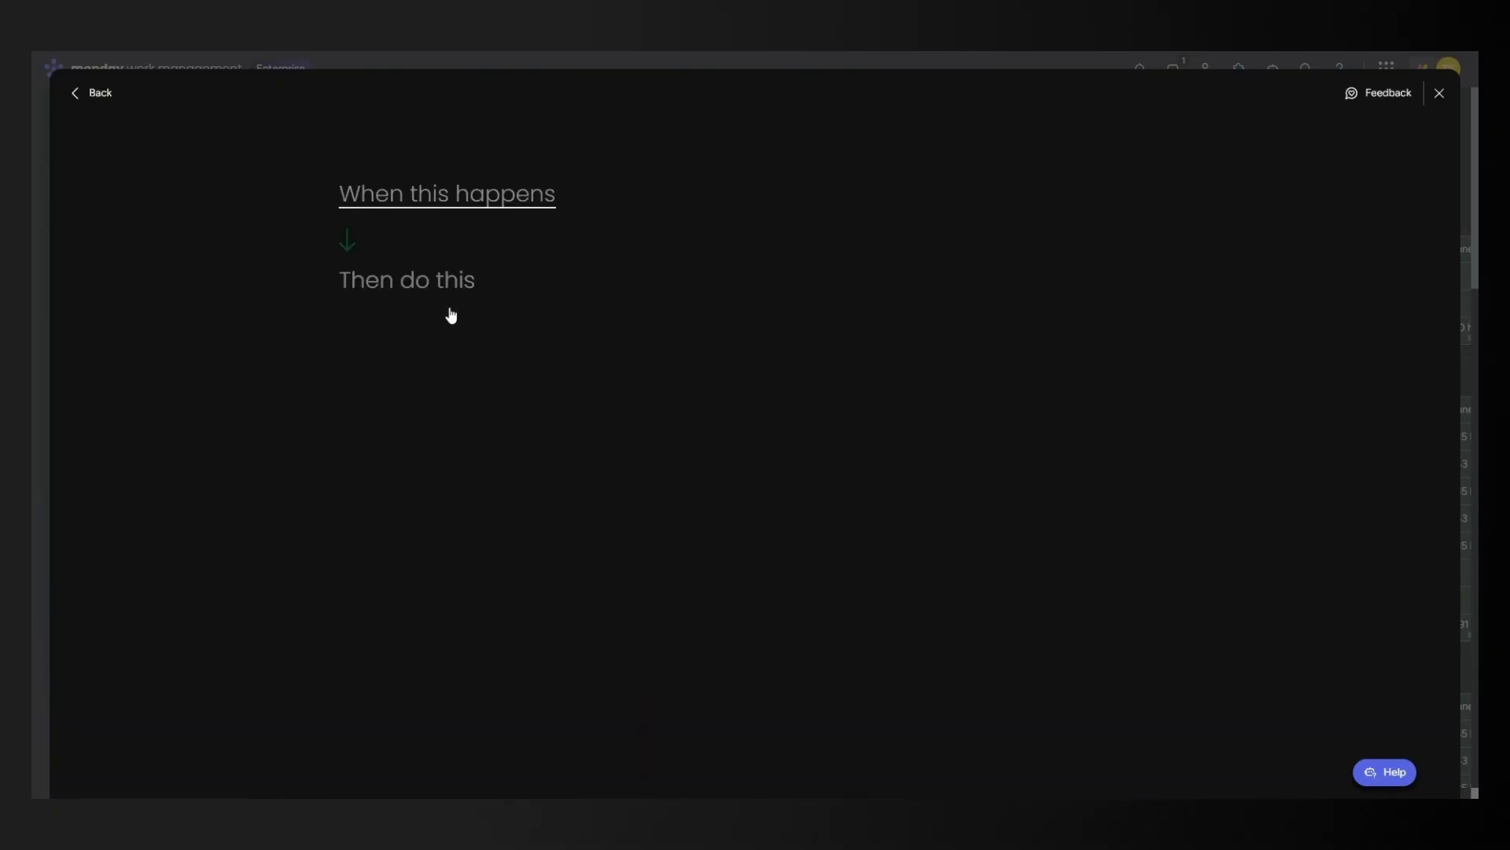
click(449, 203)
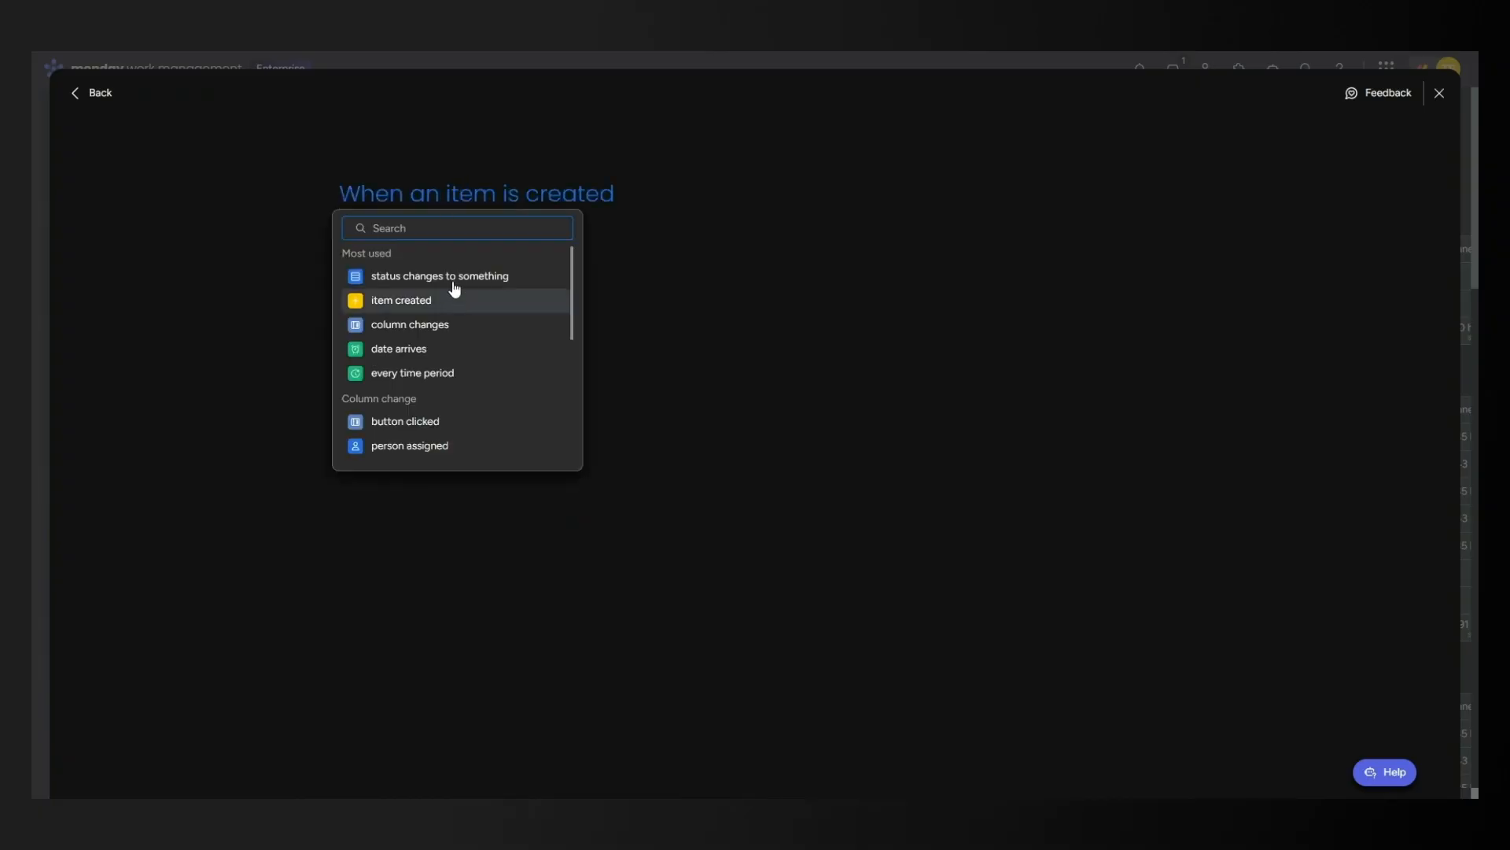
click(455, 276)
click(465, 203)
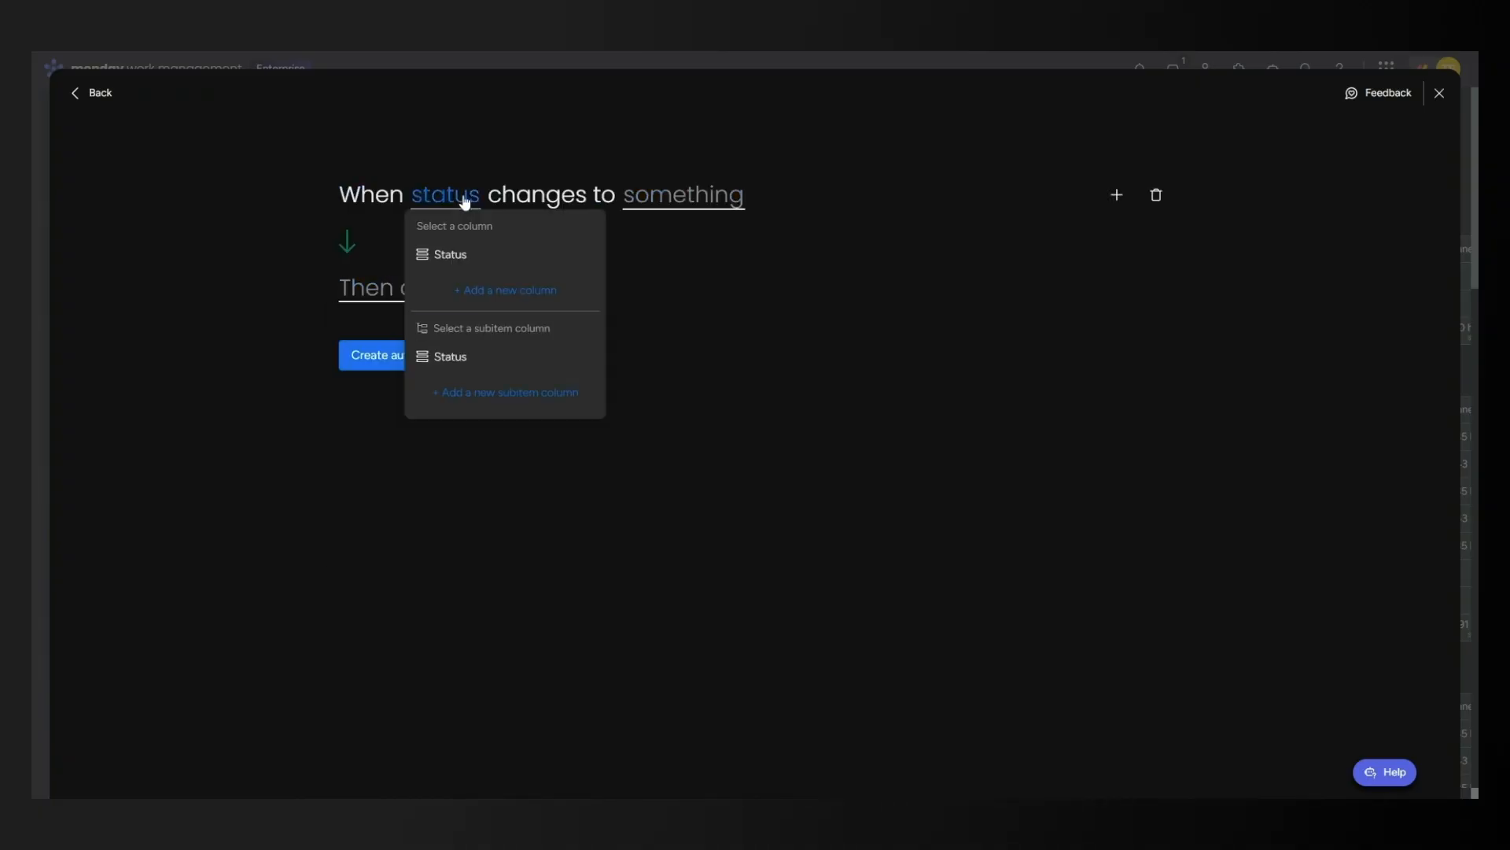
click(456, 253)
click(674, 196)
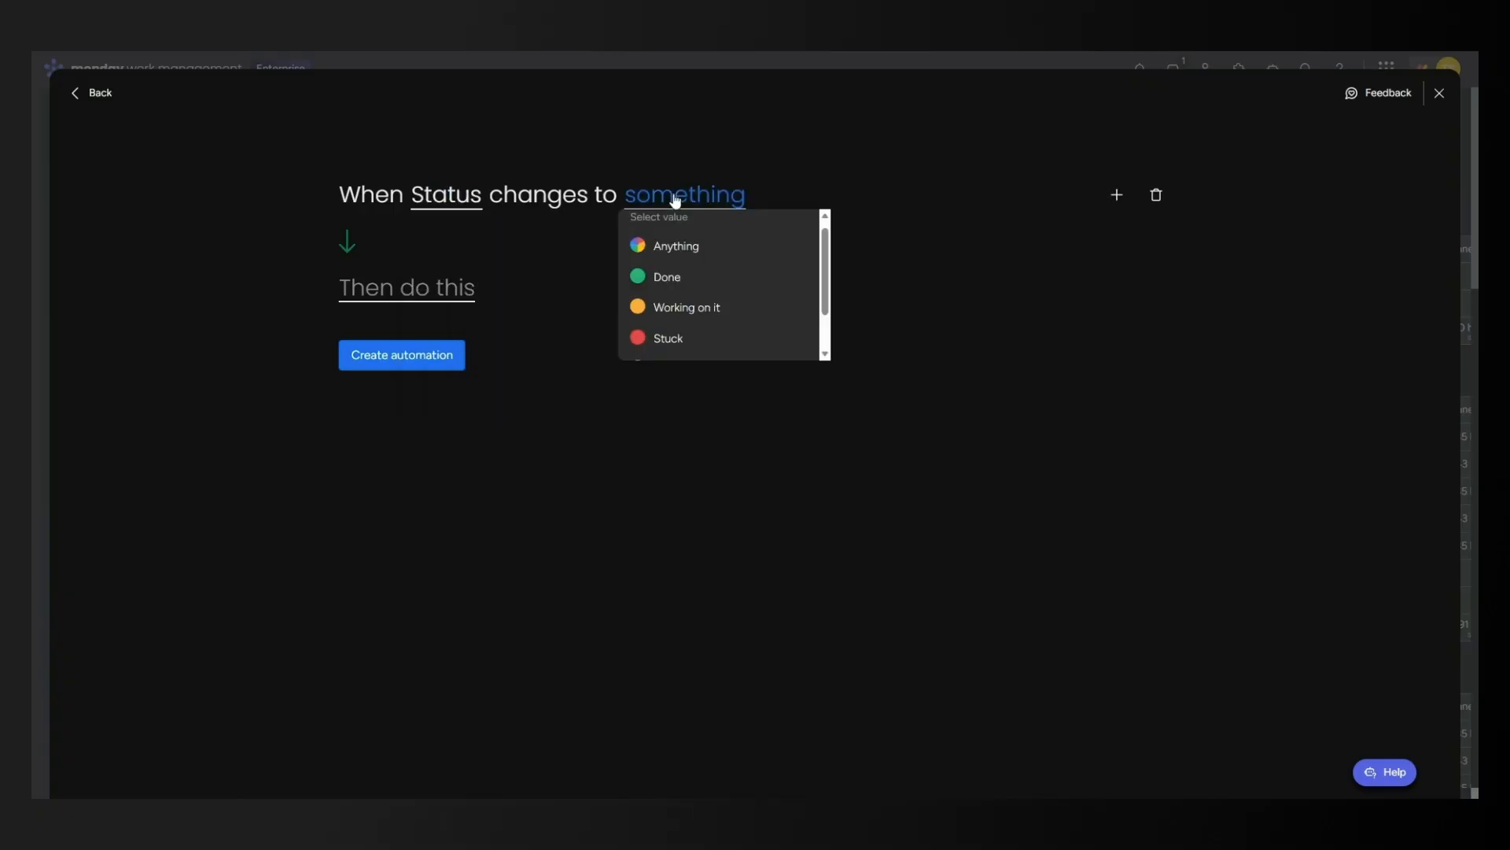
scroll(708, 268, down, 1)
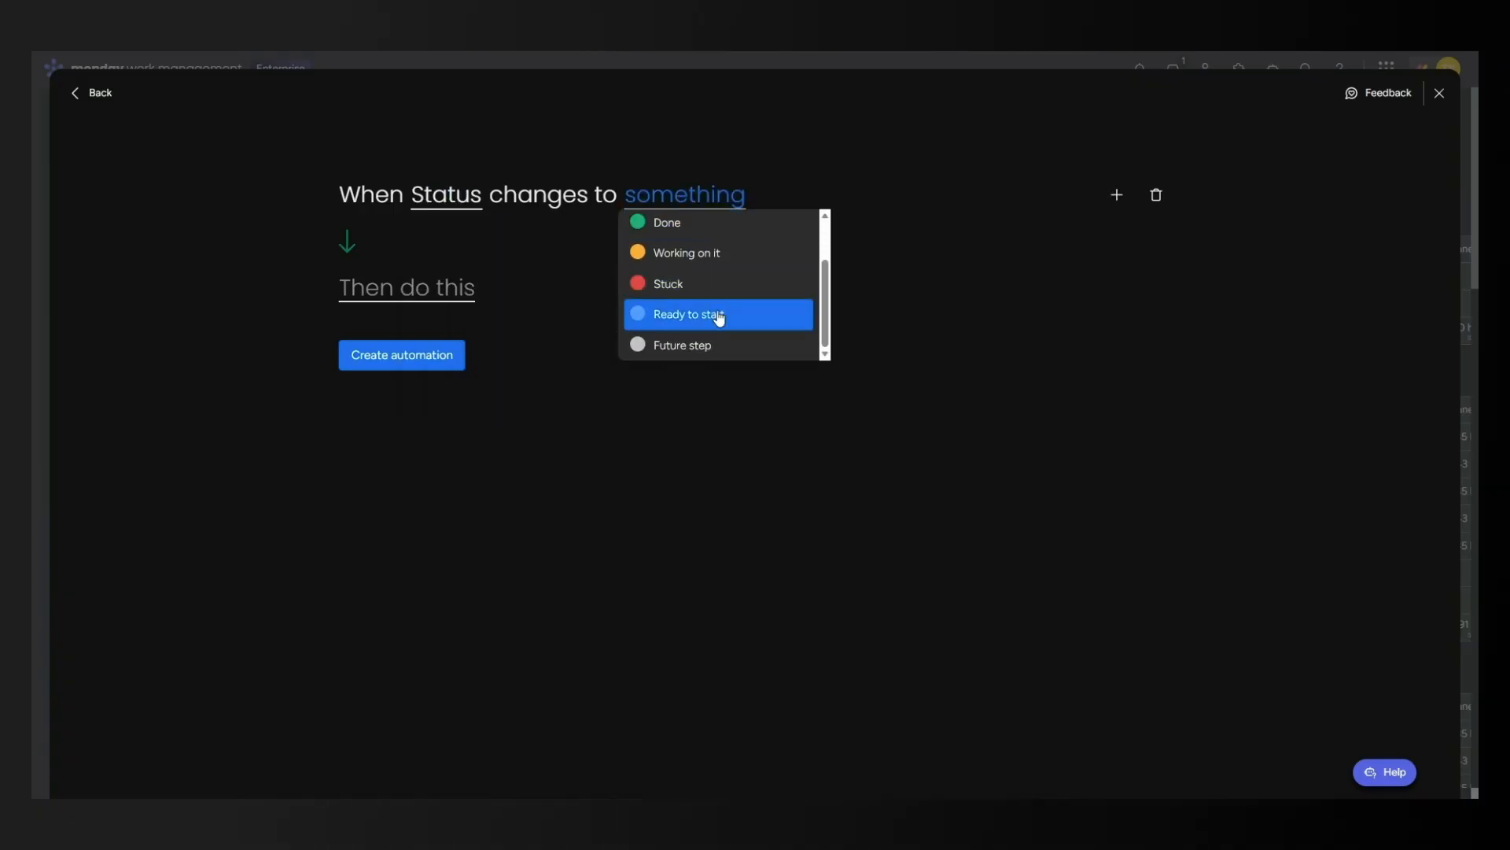
click(719, 316)
Add an action assigning the chosen team member to the Owner column.
click(406, 291)
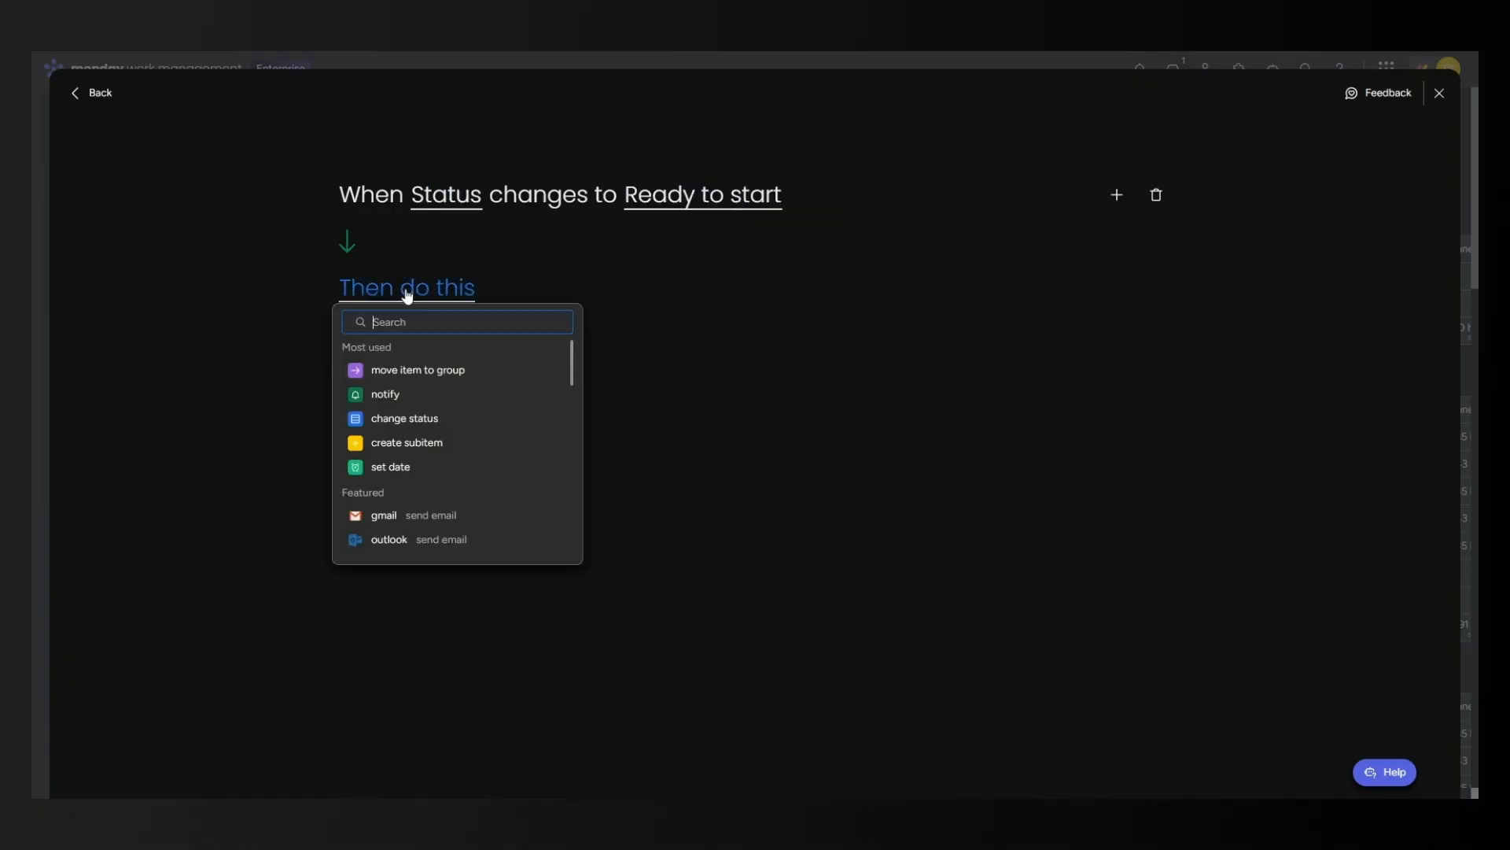
scroll(496, 448, down, 4)
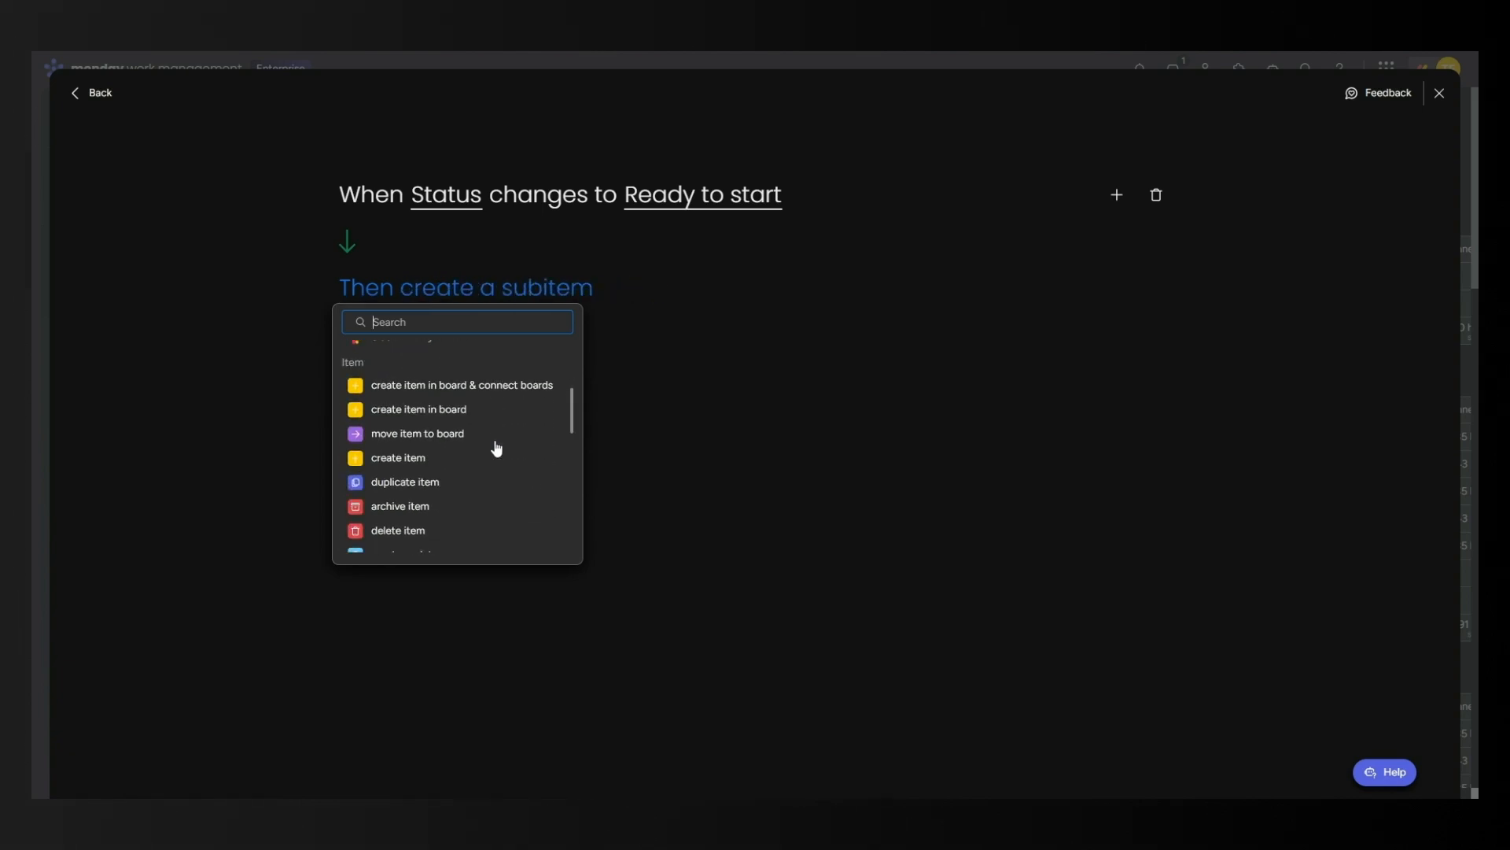
scroll(496, 448, down, 4)
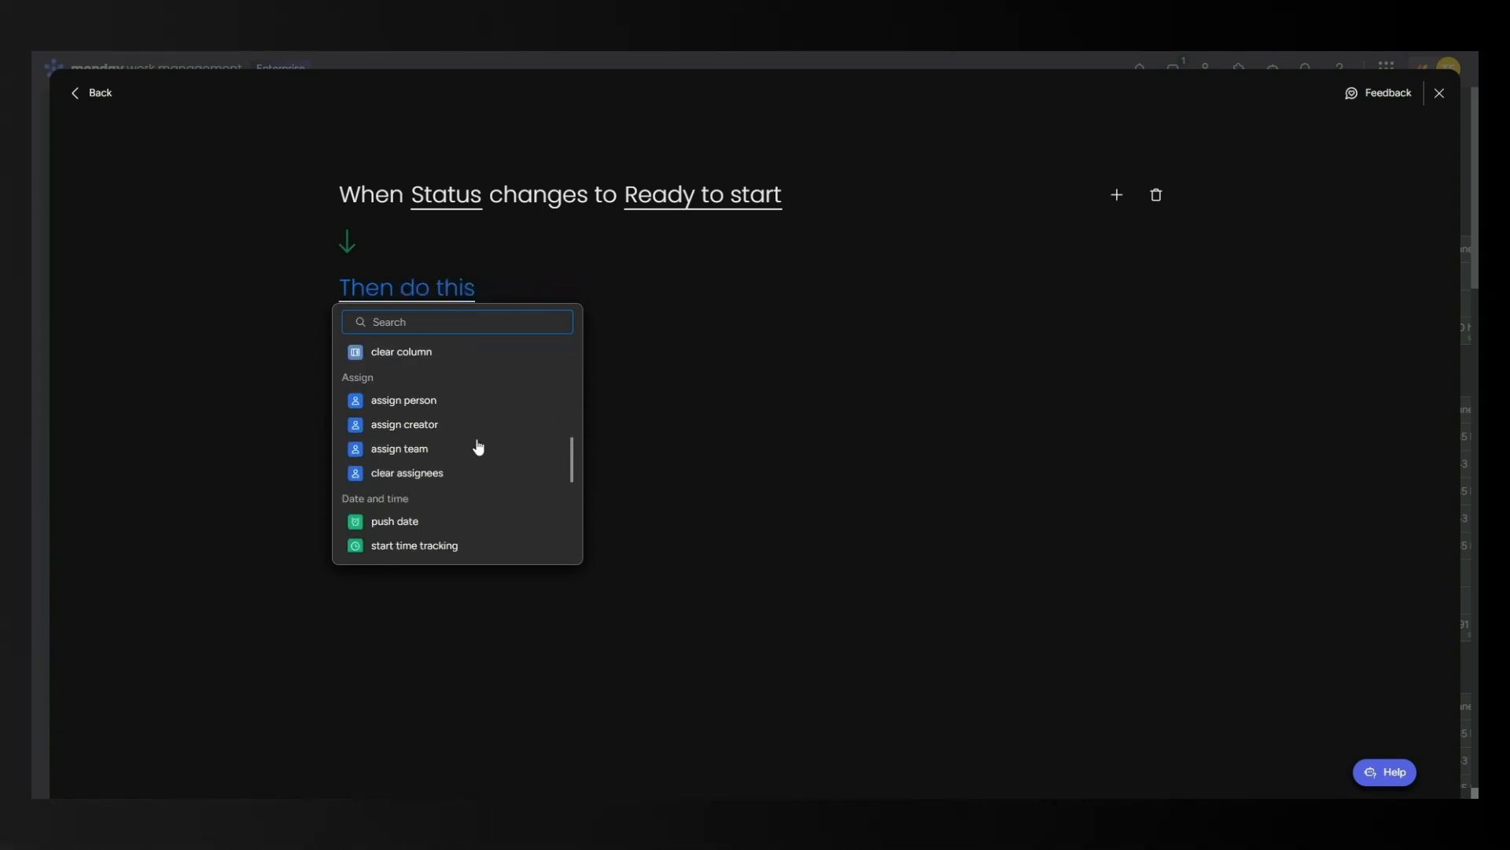
click(417, 405)
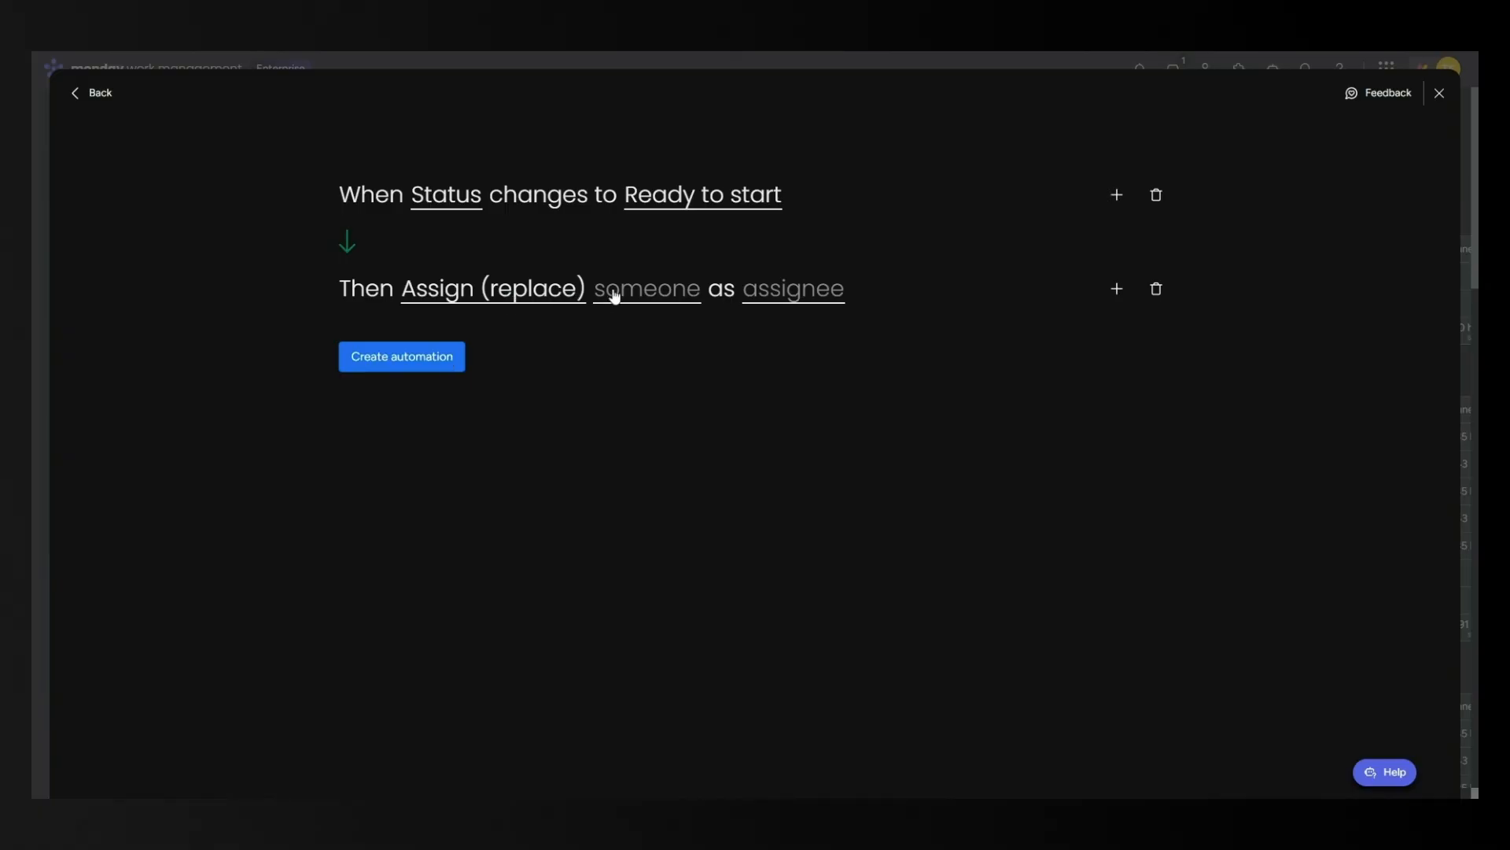
click(639, 296)
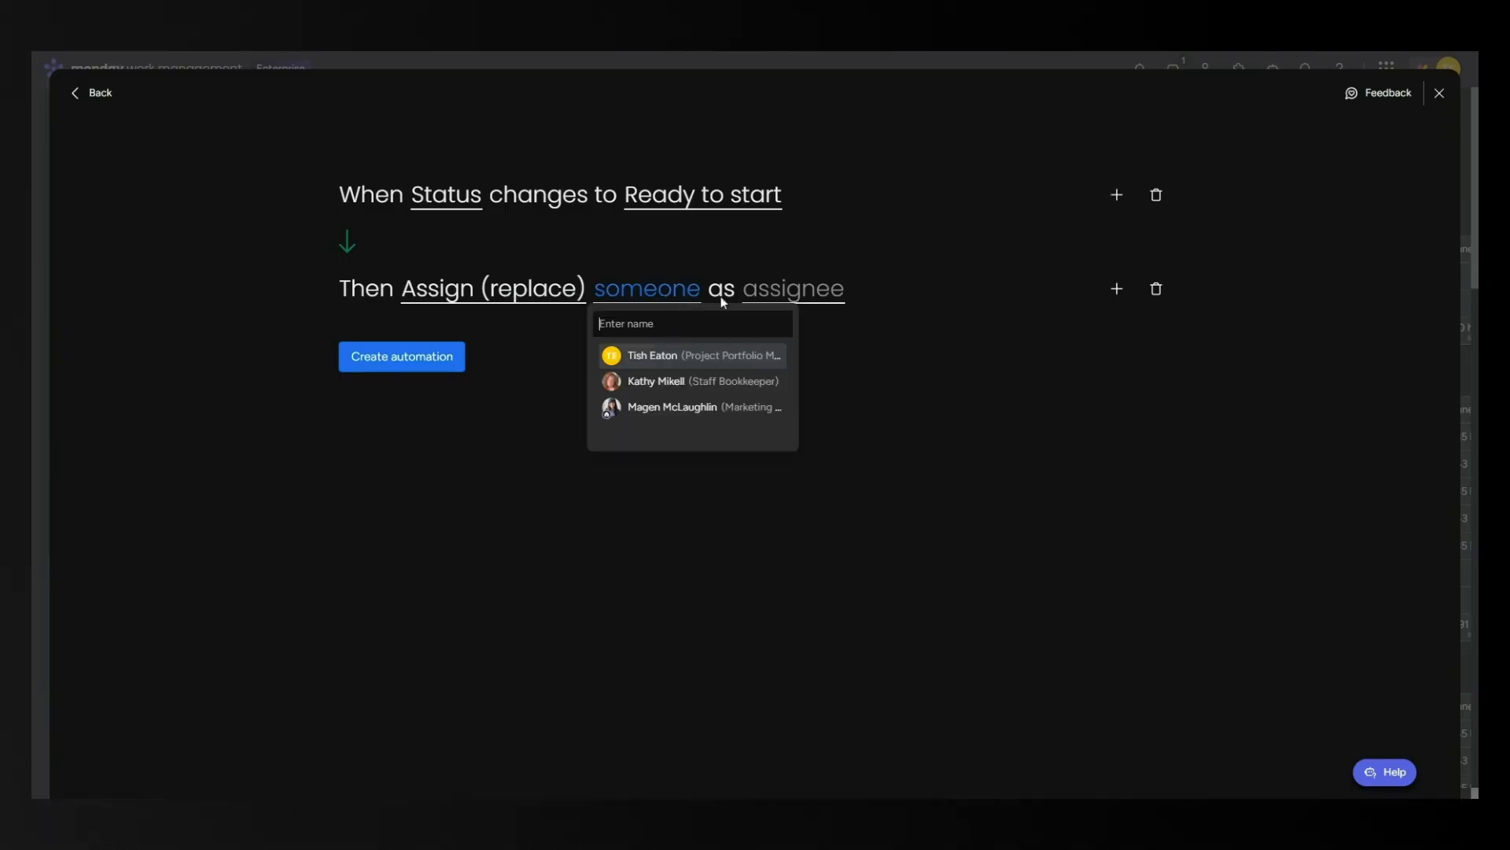
click(709, 363)
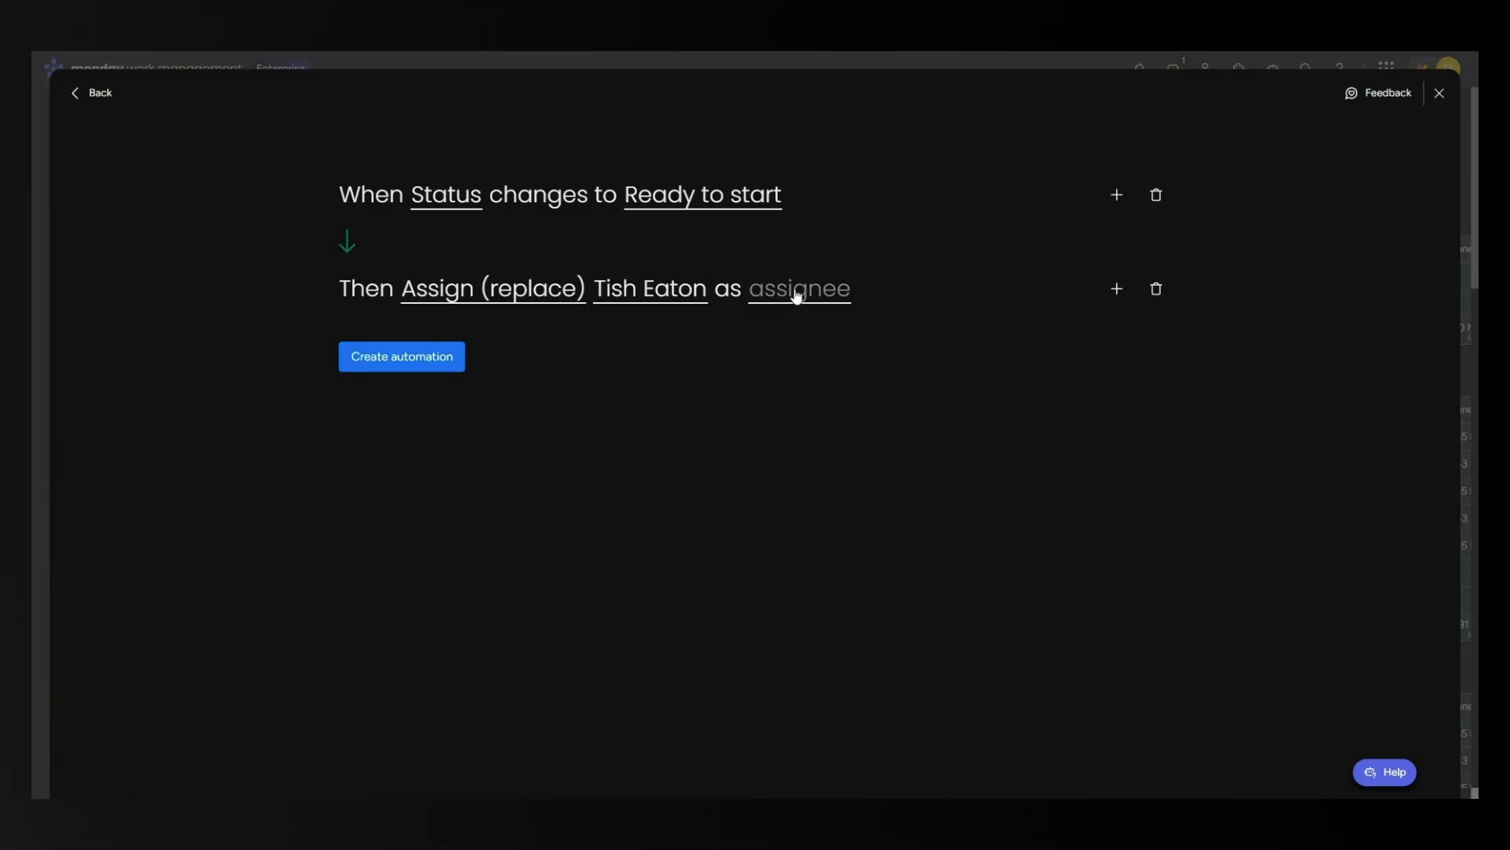
click(796, 296)
click(802, 353)
Add a second action setting Due Date to today, then create the automation.
click(1118, 291)
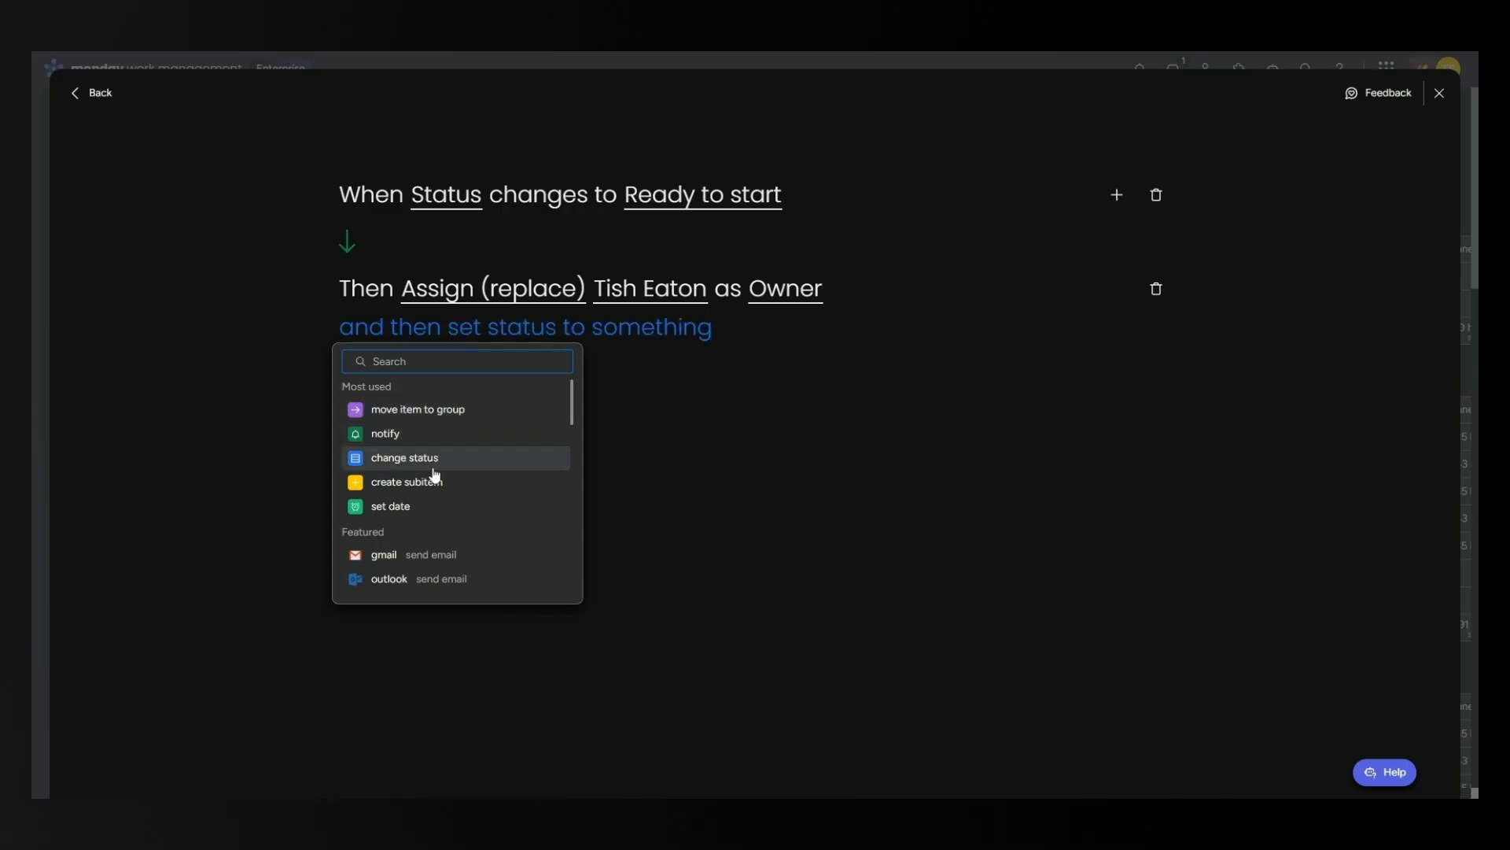
click(475, 506)
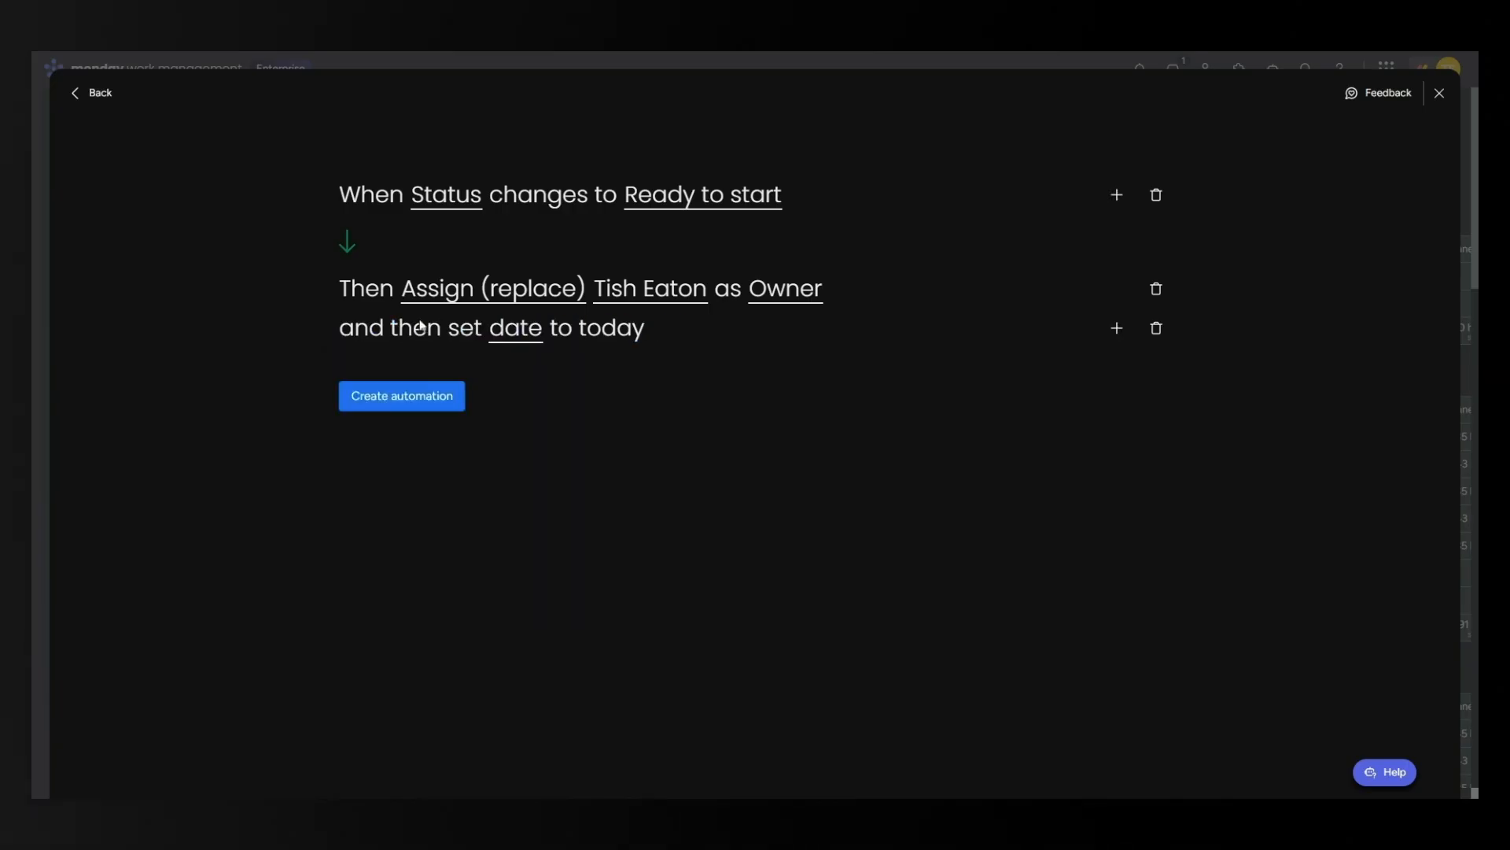
click(518, 331)
click(542, 384)
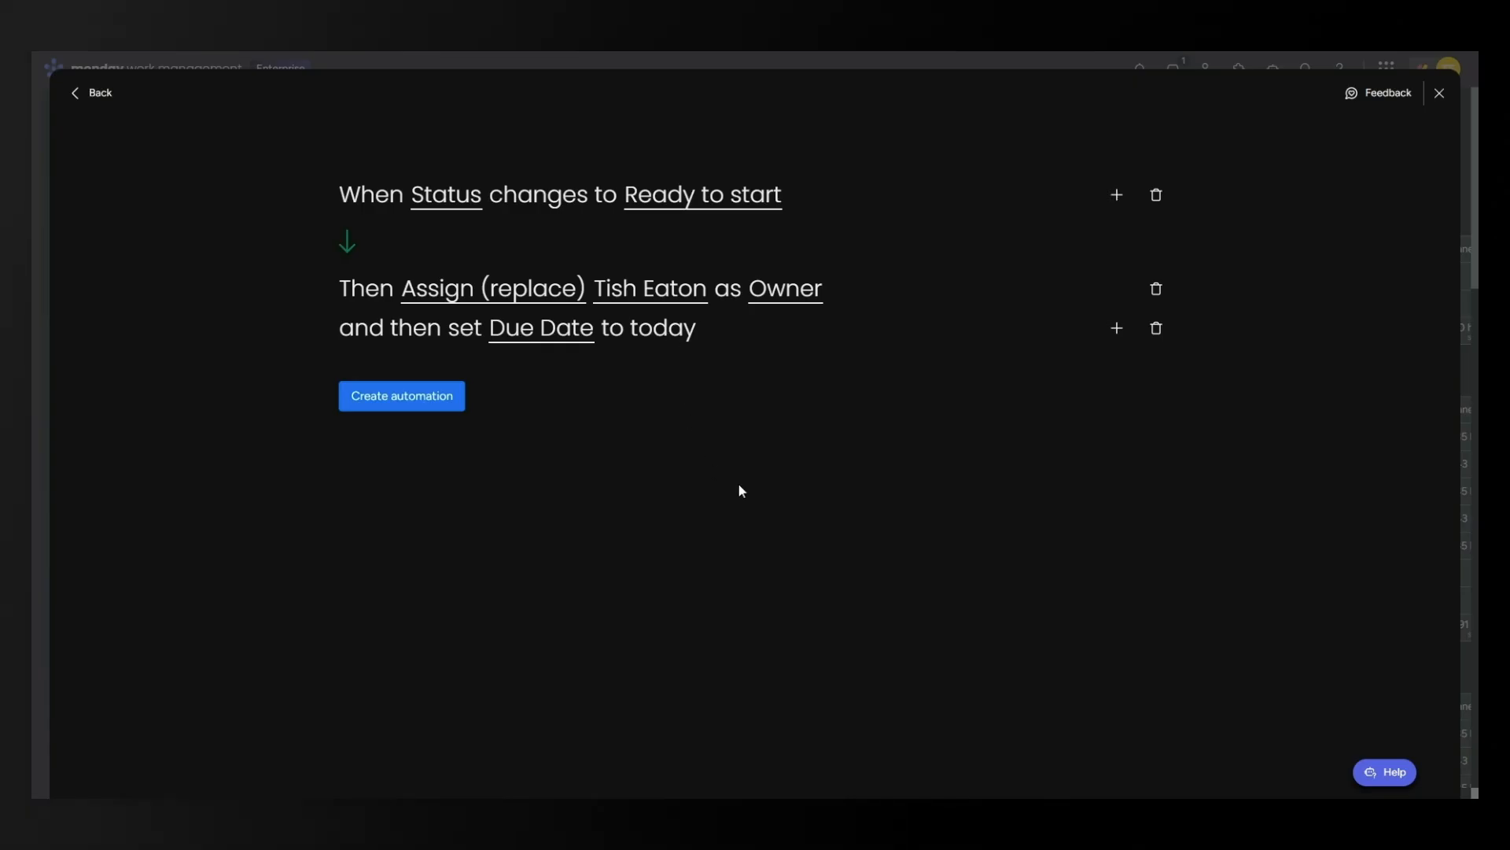
click(366, 405)
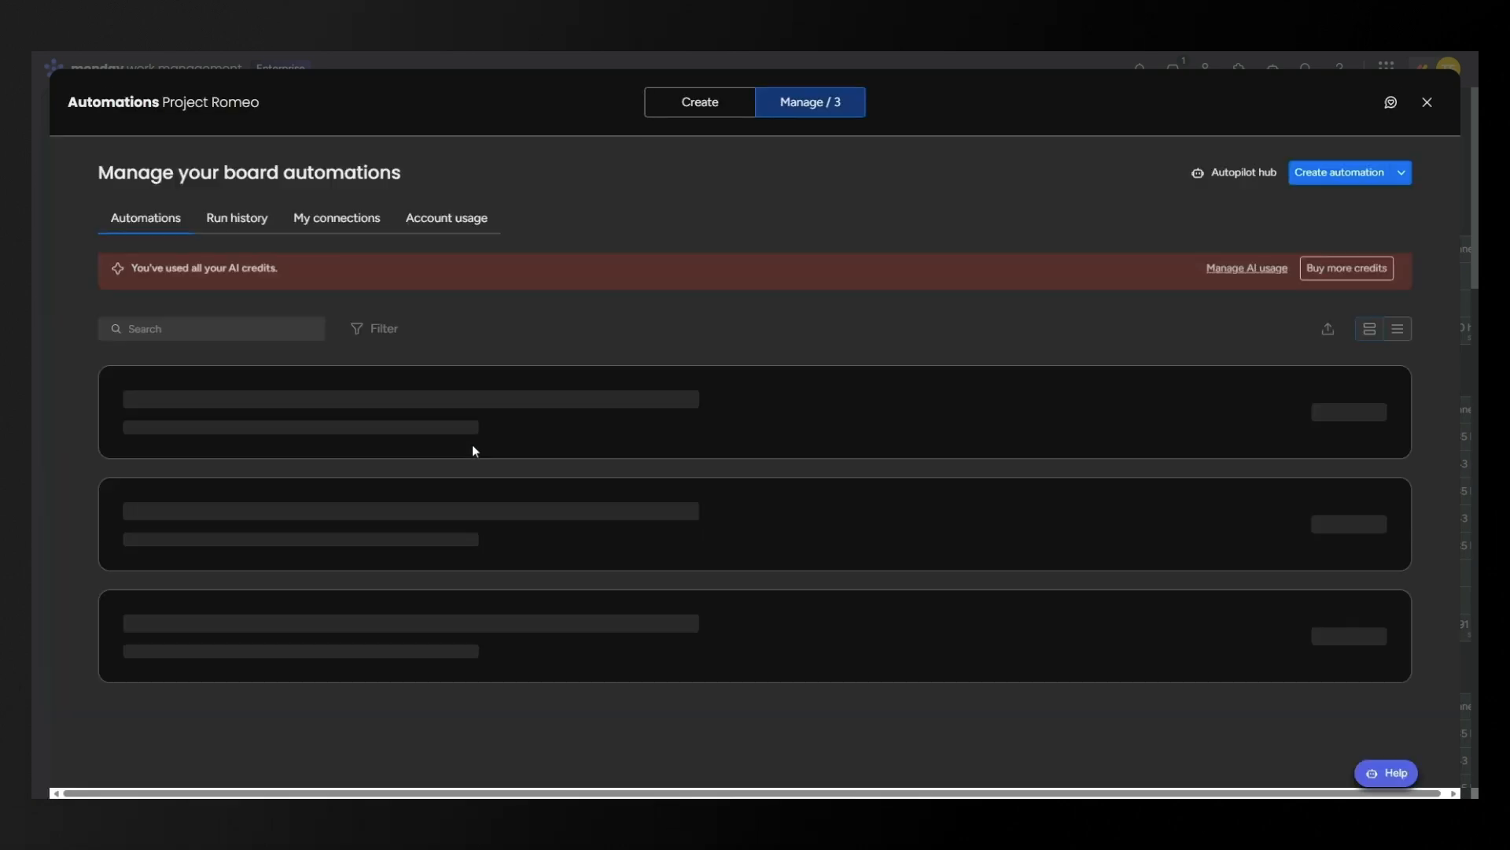
Close Automations and change Project Identification's status to Ready to start, filling Owner and Due Date Apr 9.
click(1428, 102)
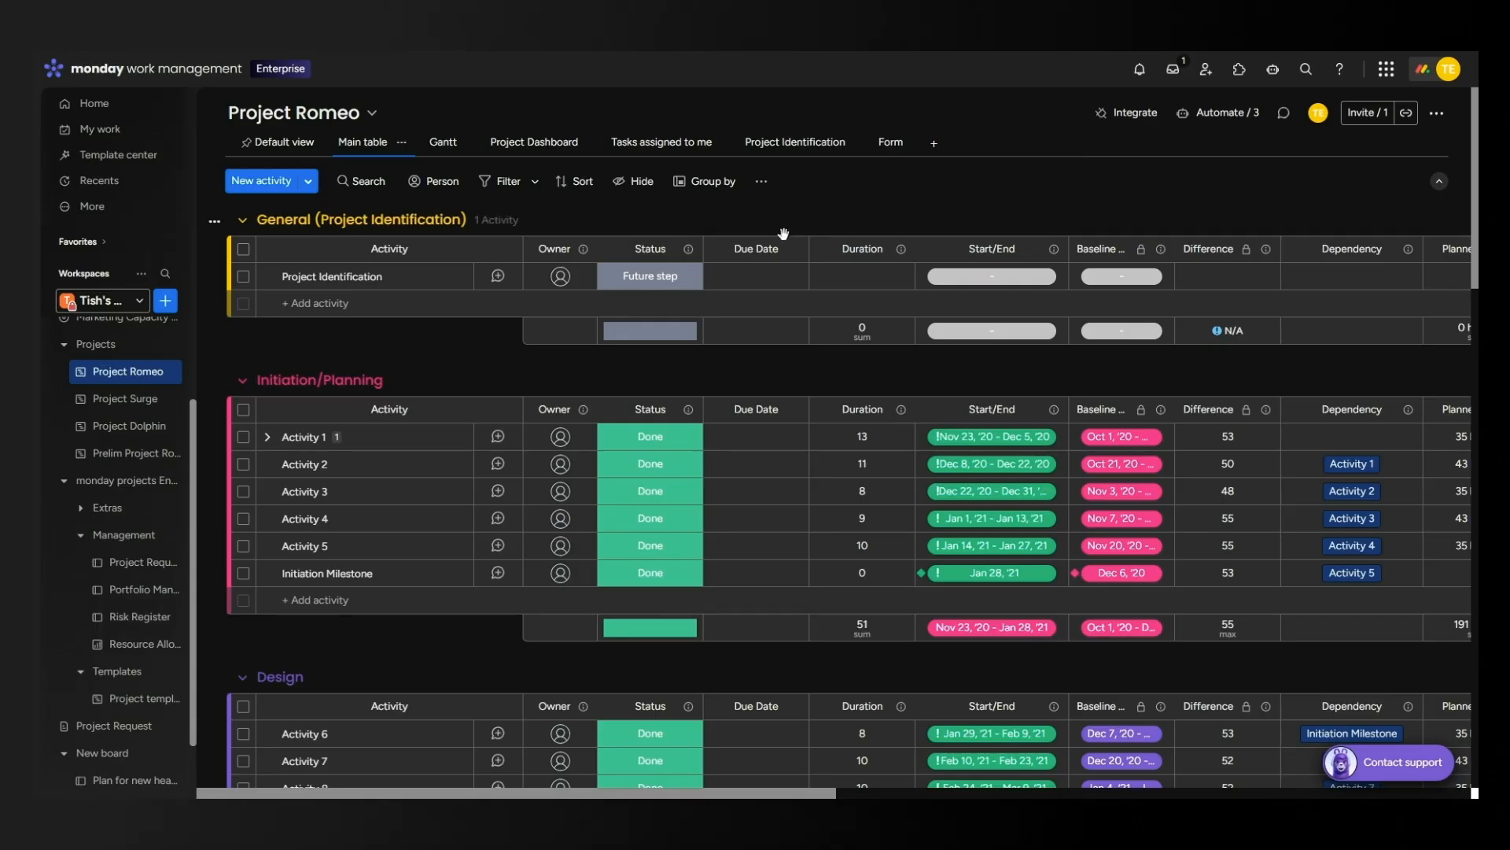
click(645, 281)
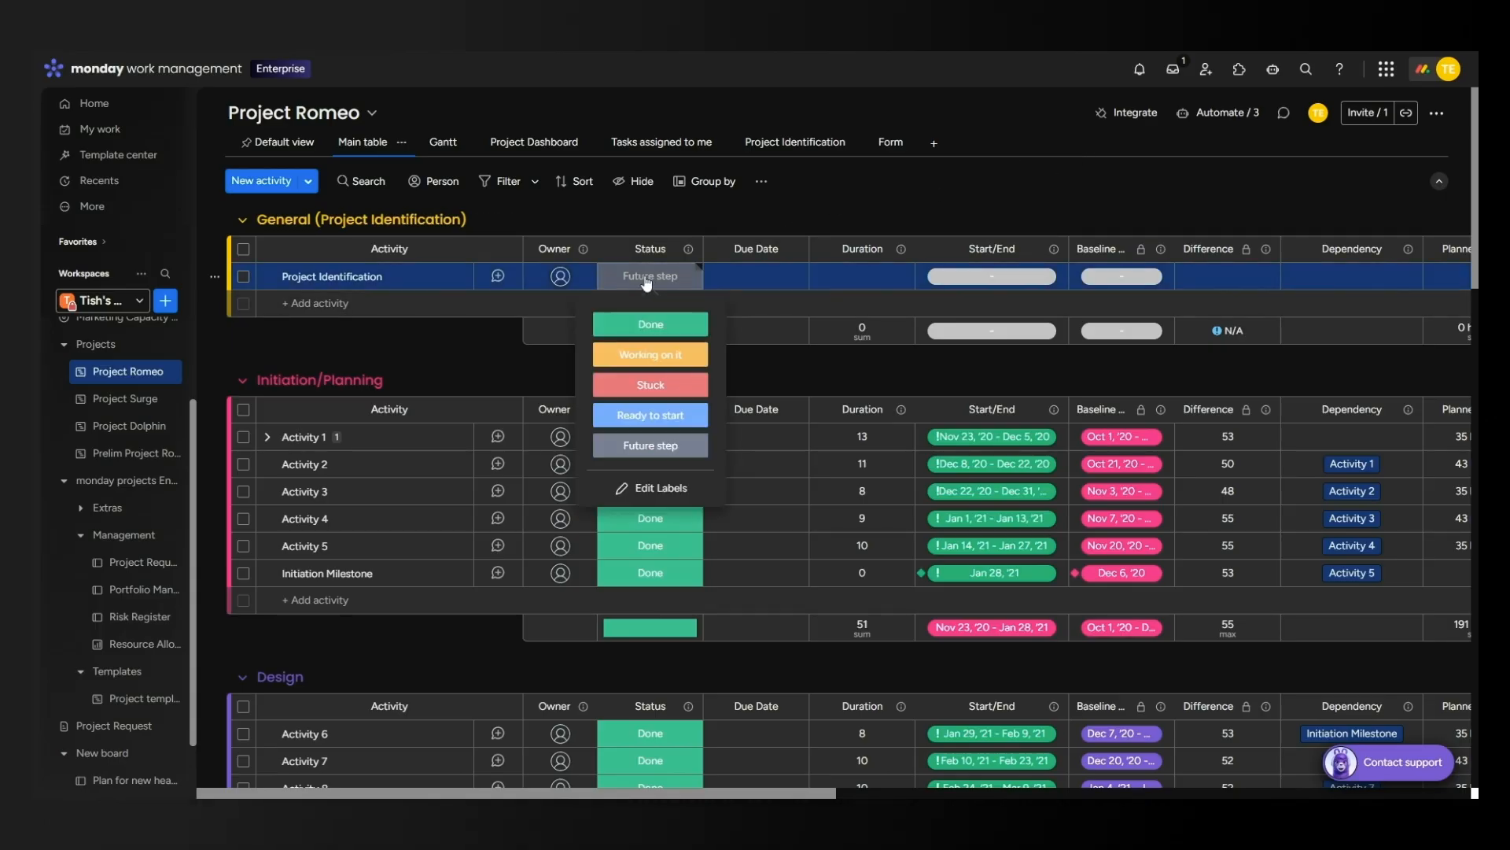
click(650, 412)
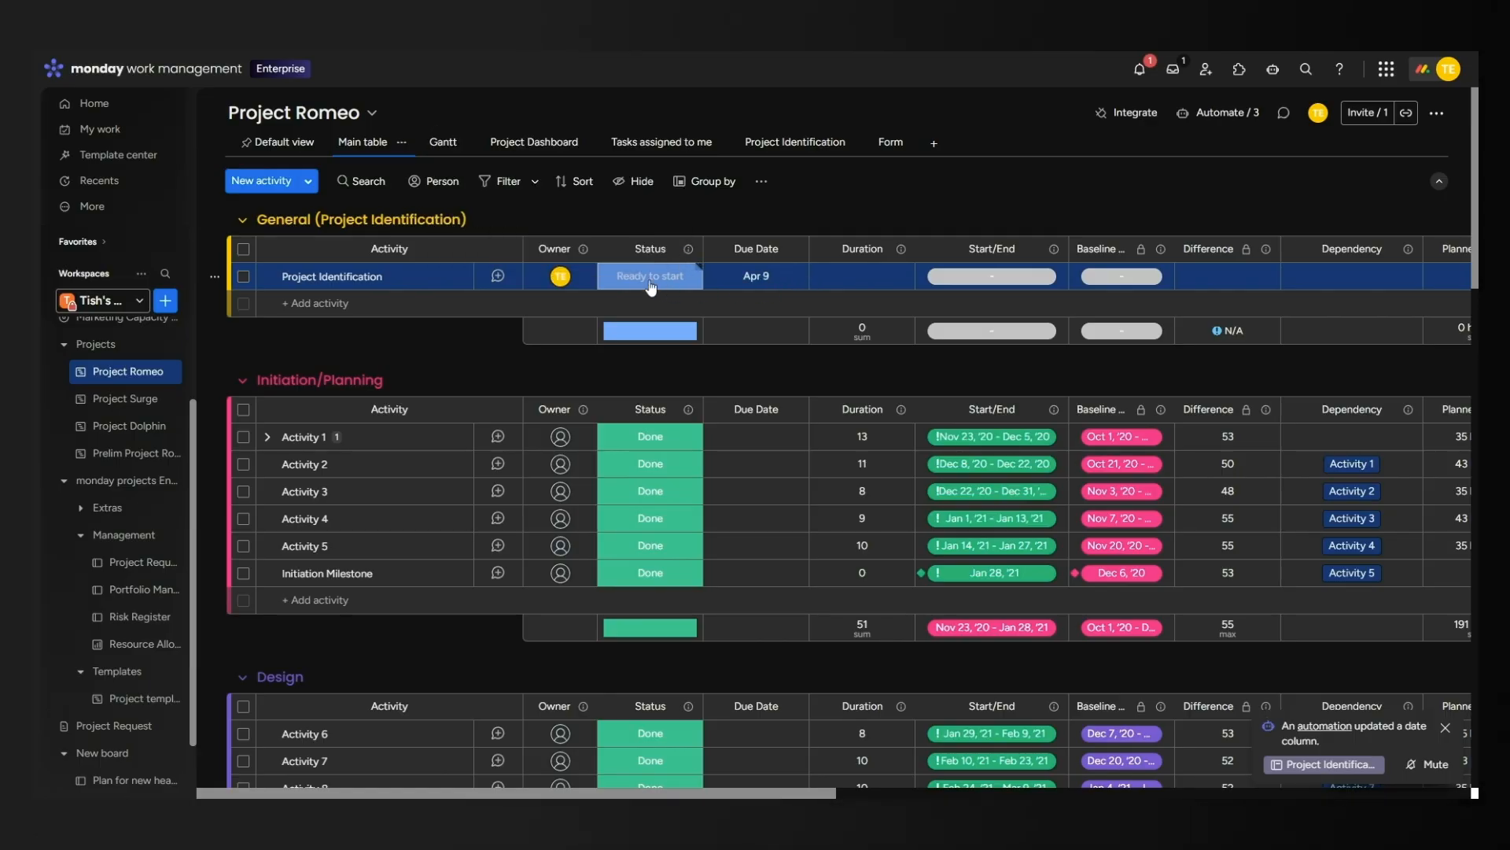
Toggle the Ready to start automation off and on, and confirm its Success entry in Run history.
click(1216, 114)
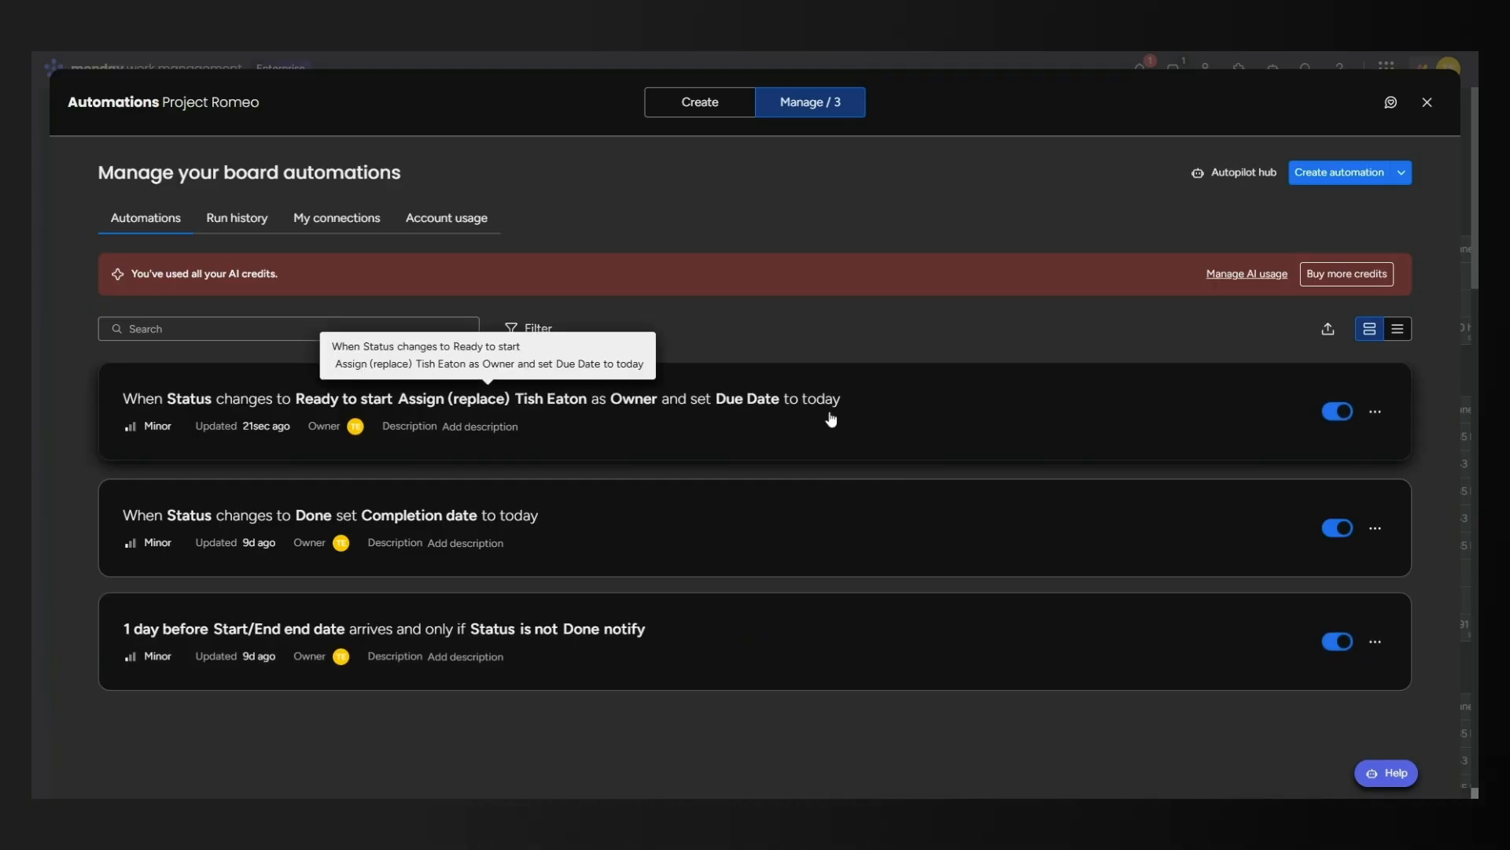
click(1327, 417)
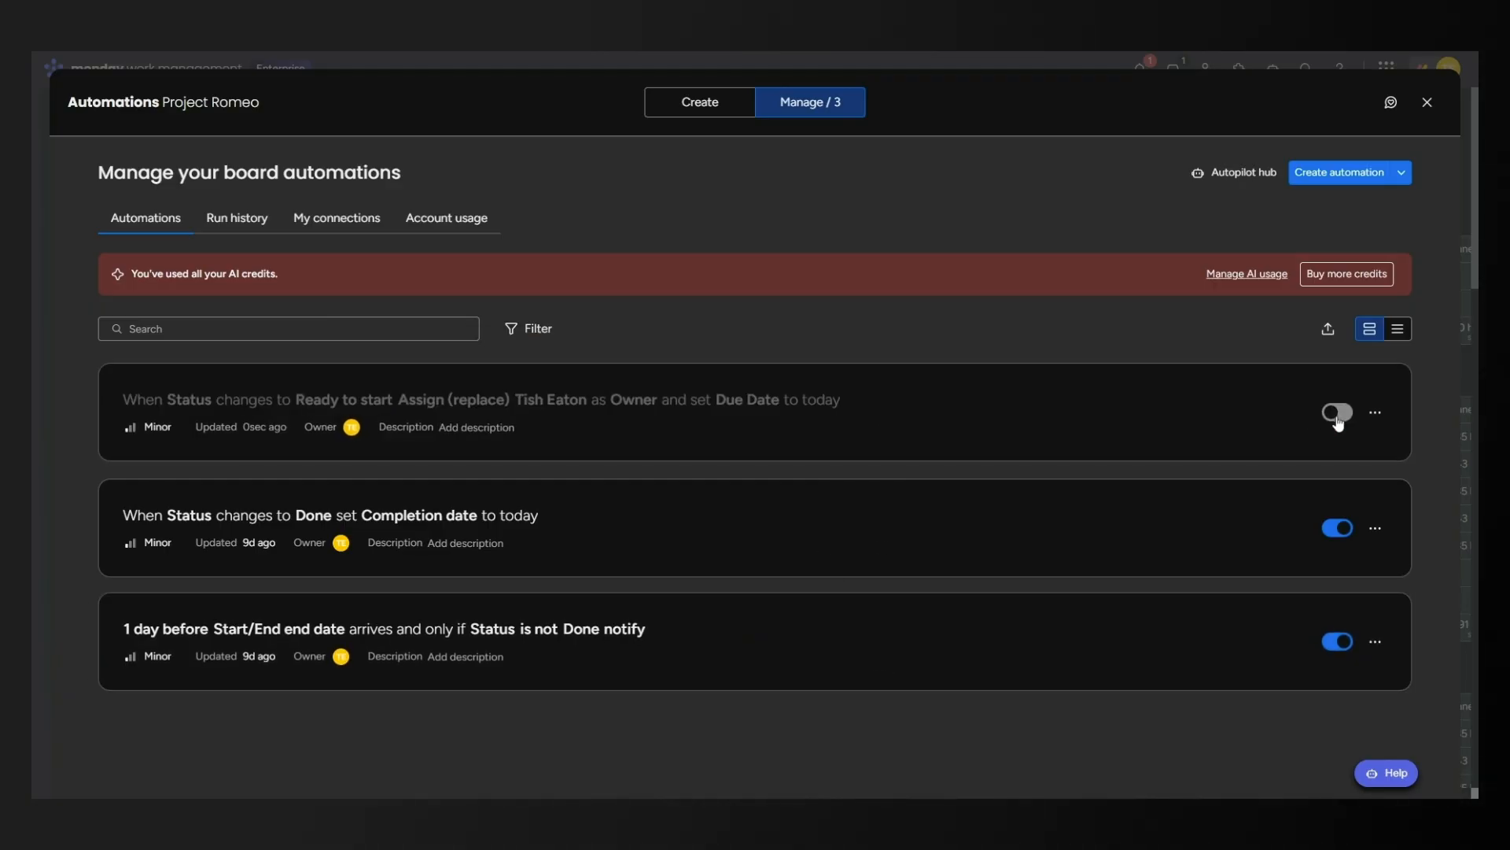
click(1340, 417)
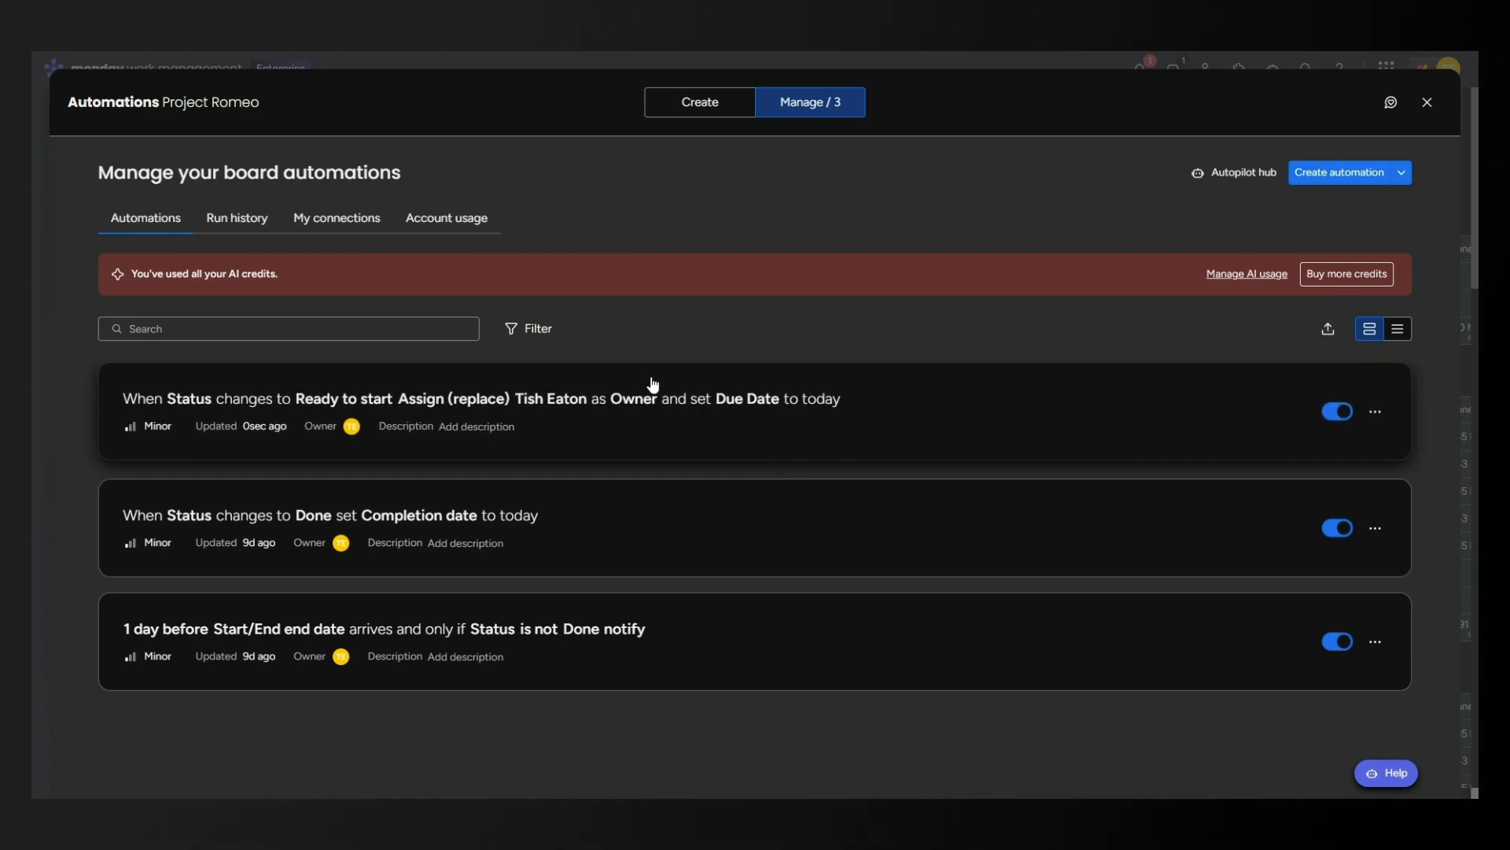
click(222, 220)
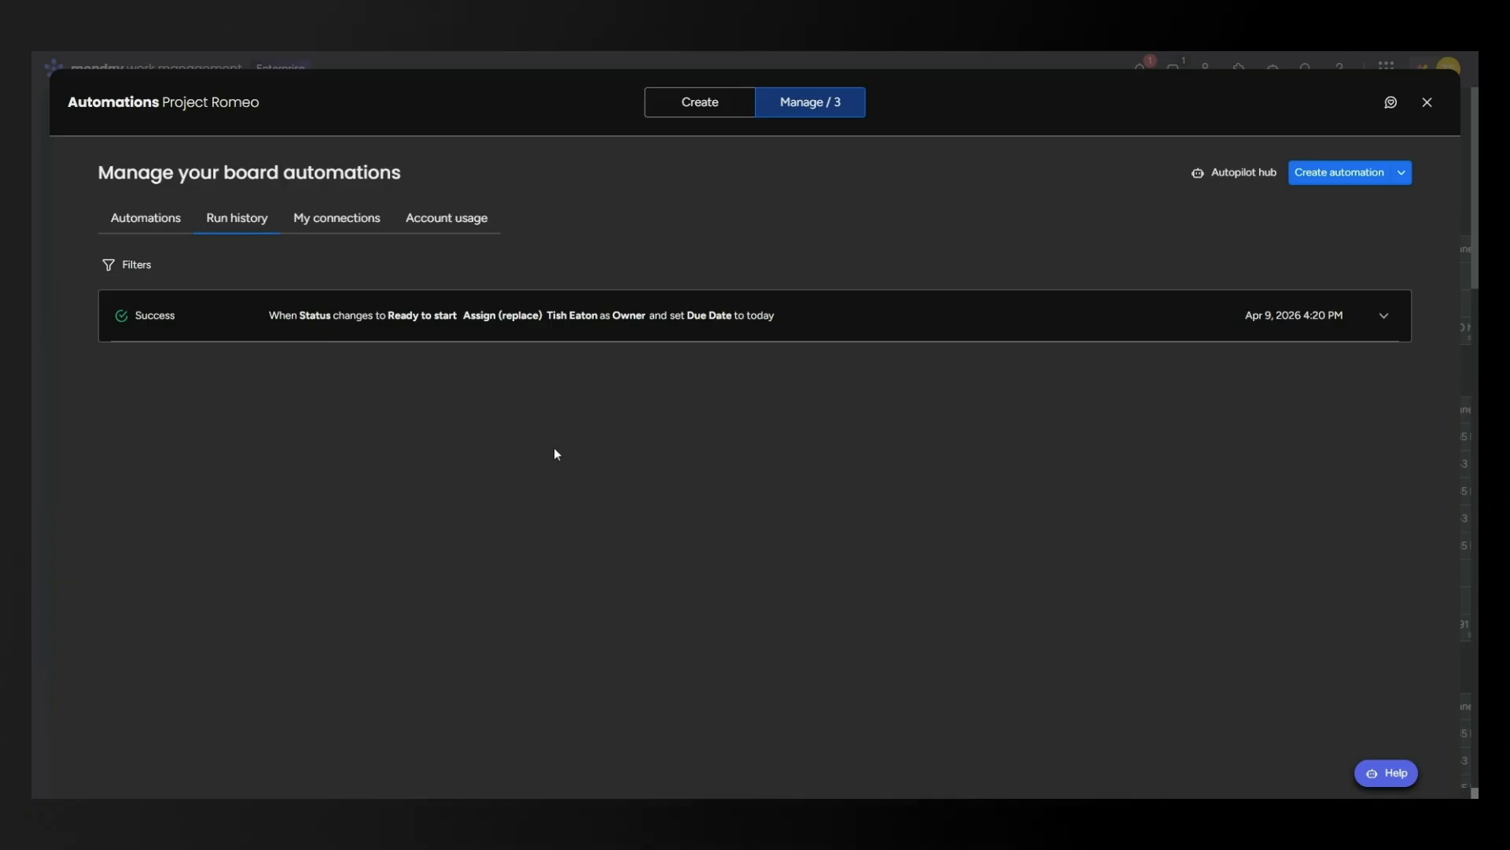
click(133, 228)
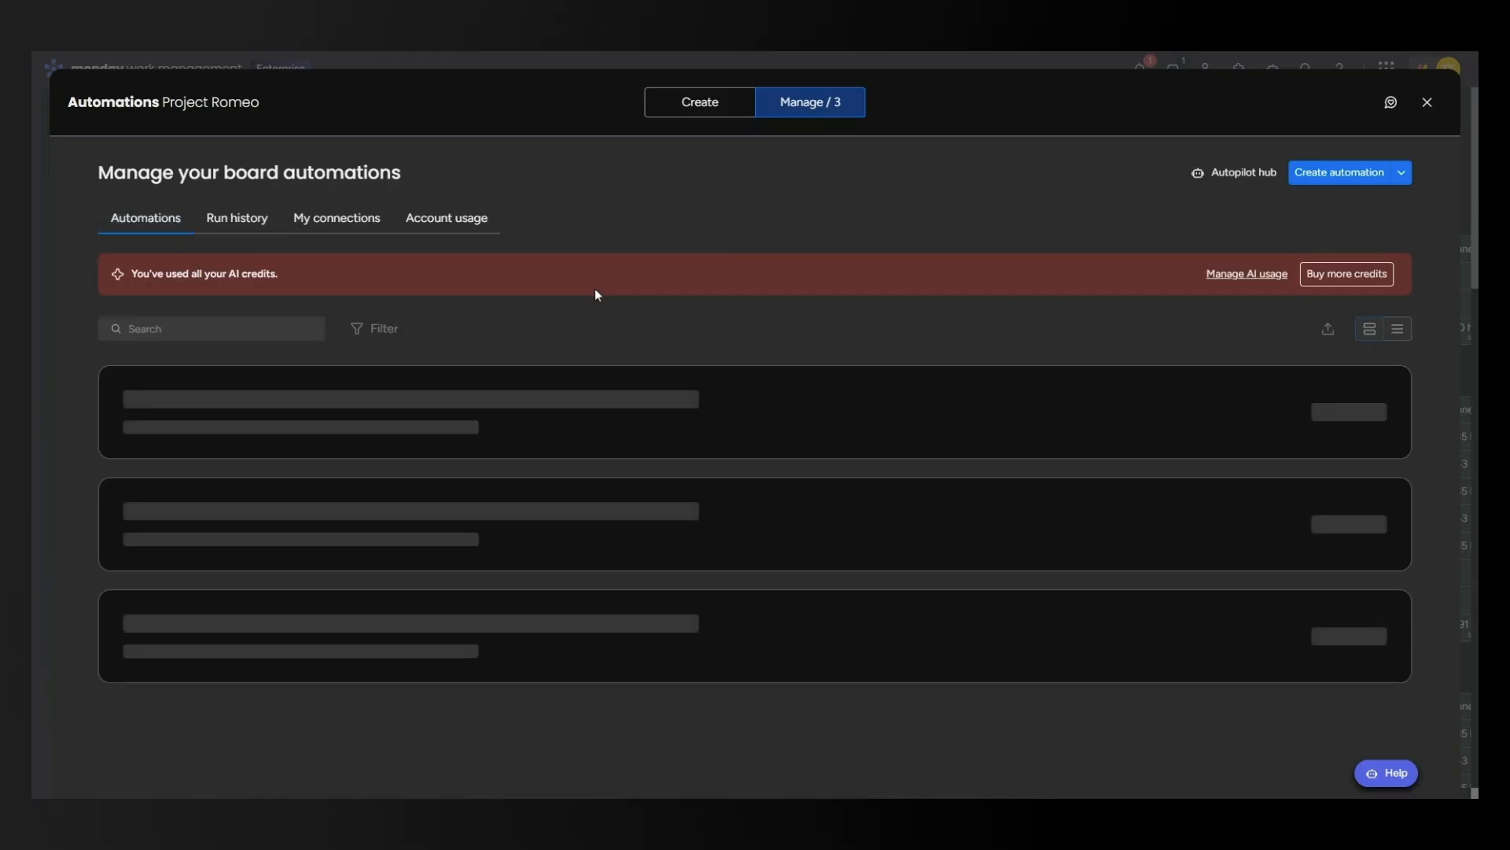
Close the Automations window, returning to Project Romeo with Project Identification due Apr 9.
click(1427, 102)
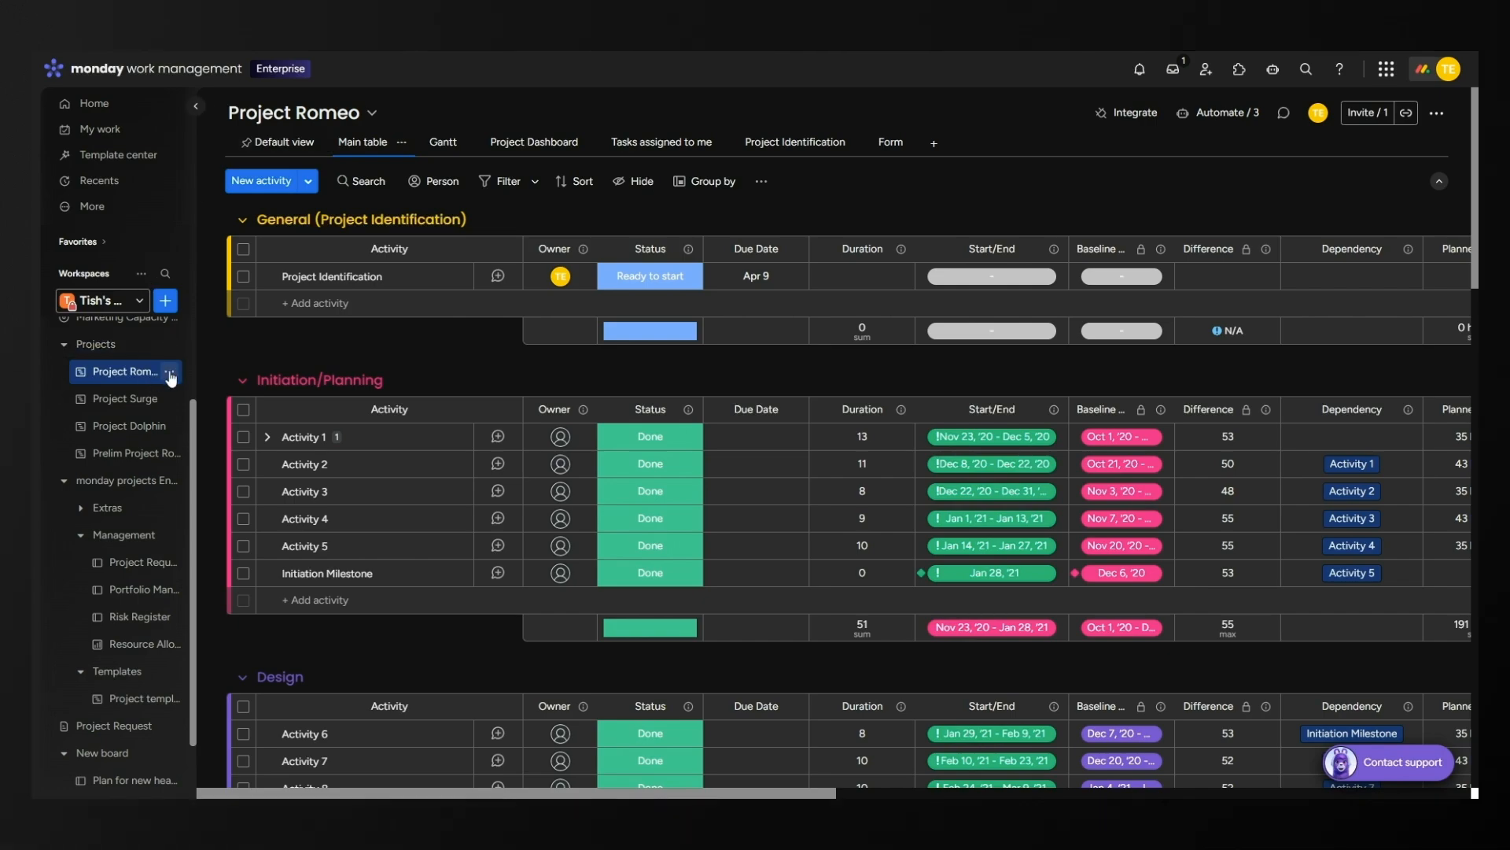
click(169, 372)
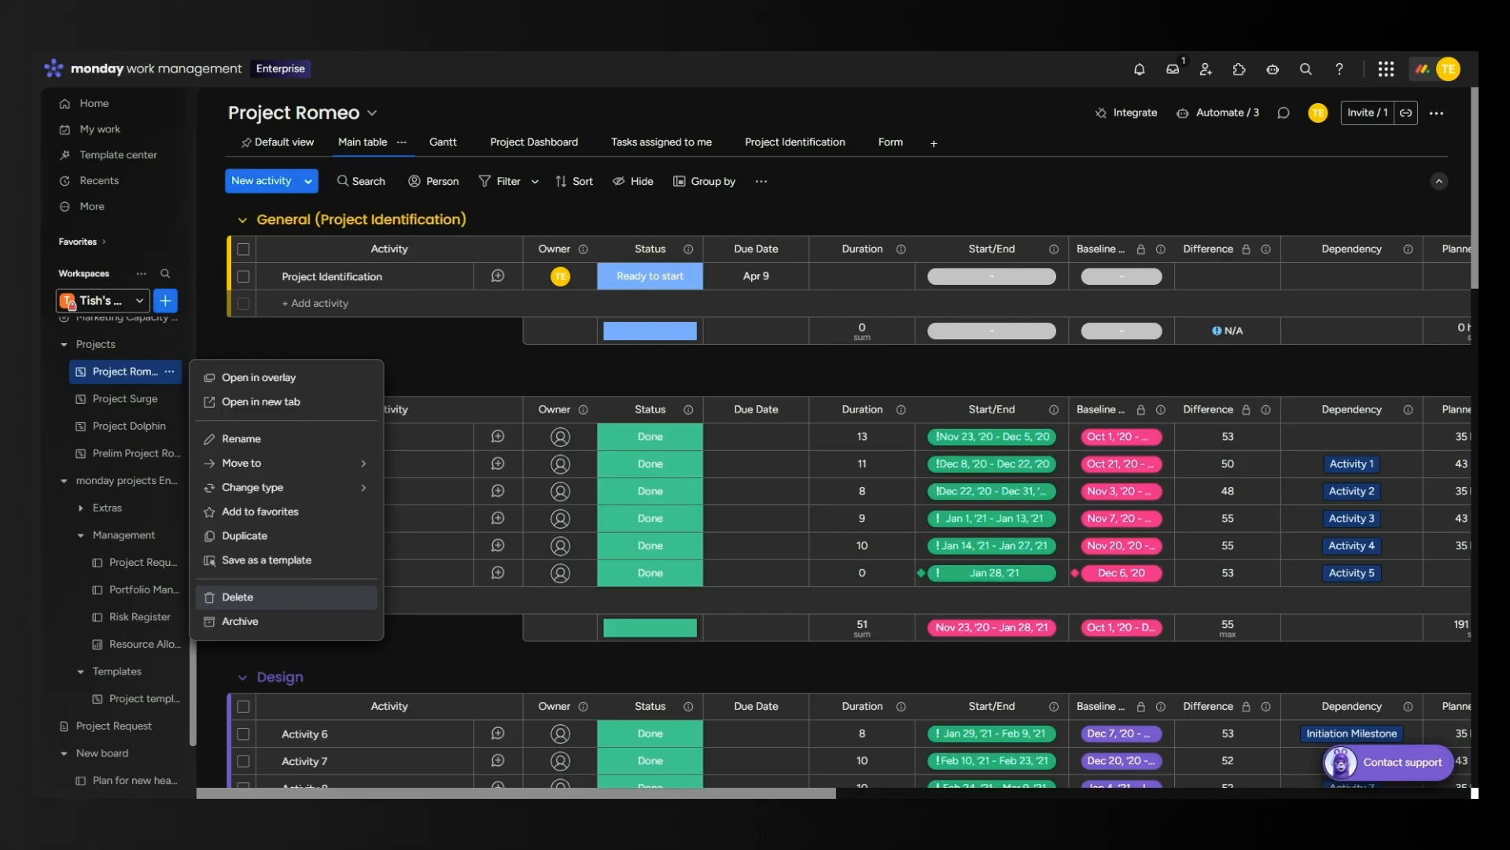
click(375, 332)
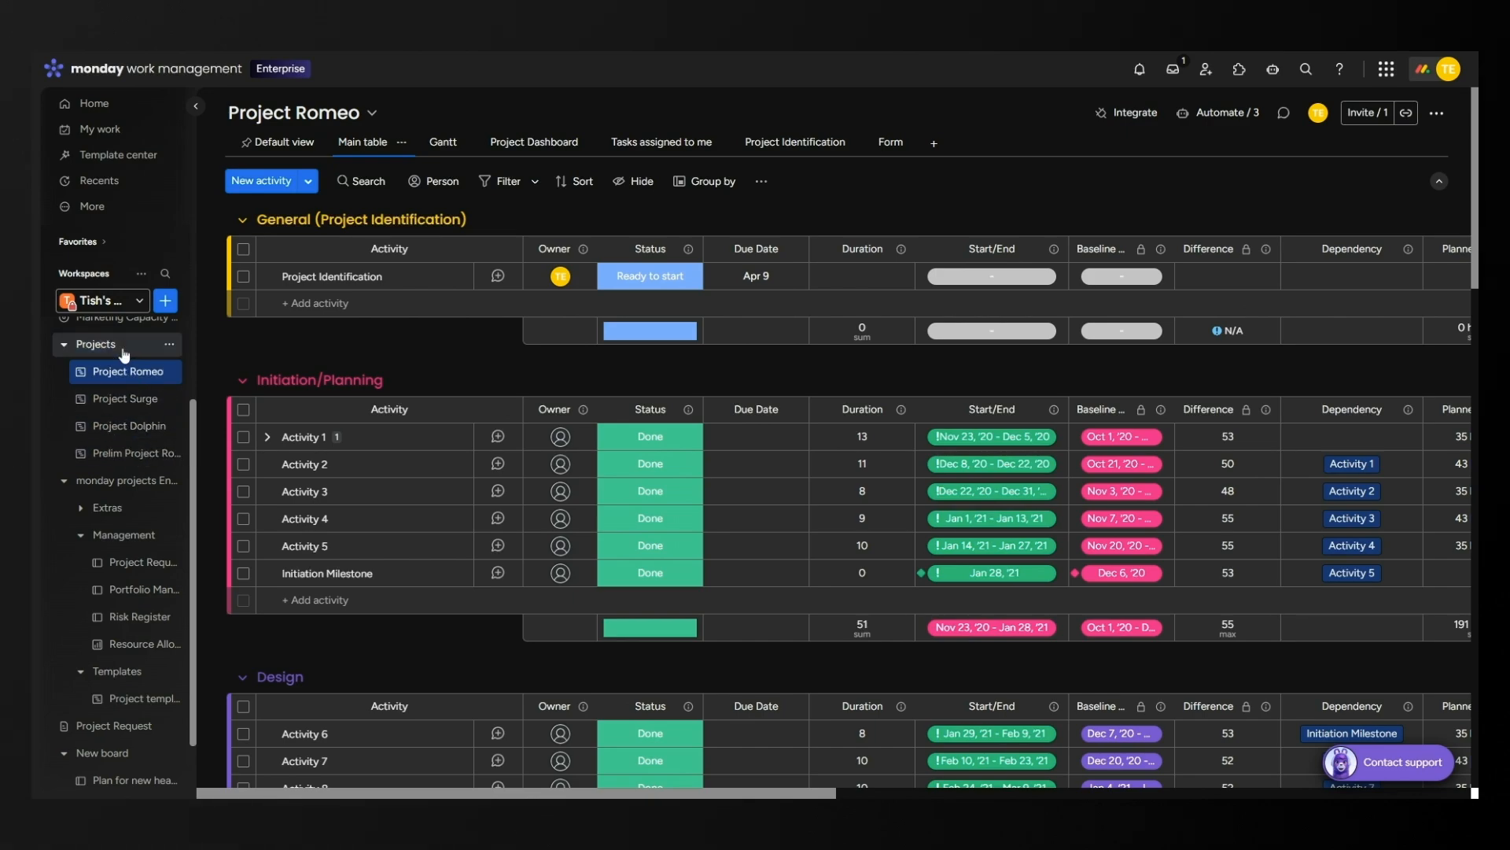
click(169, 345)
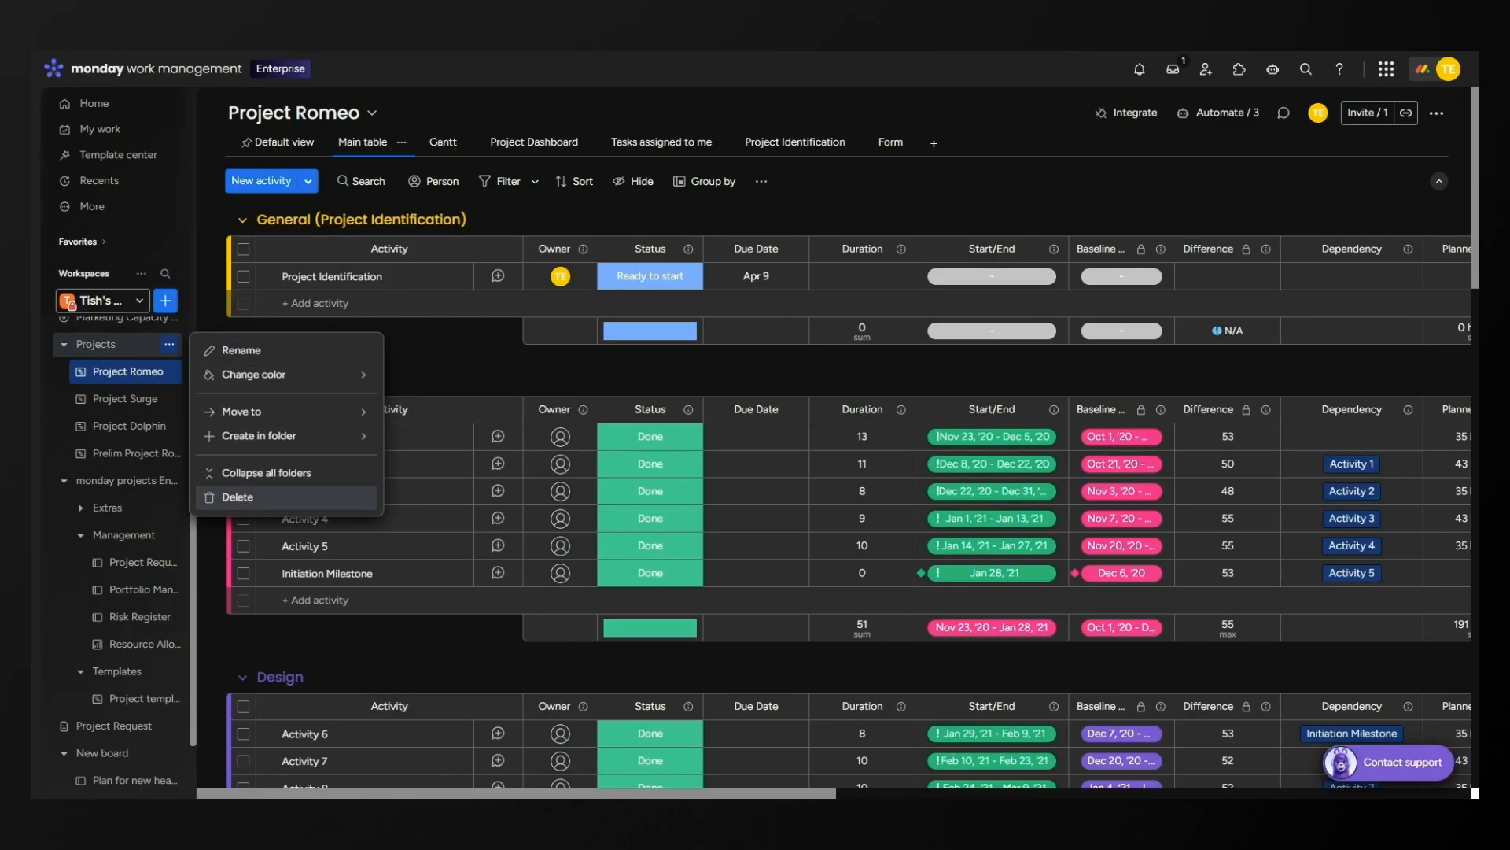
click(266, 498)
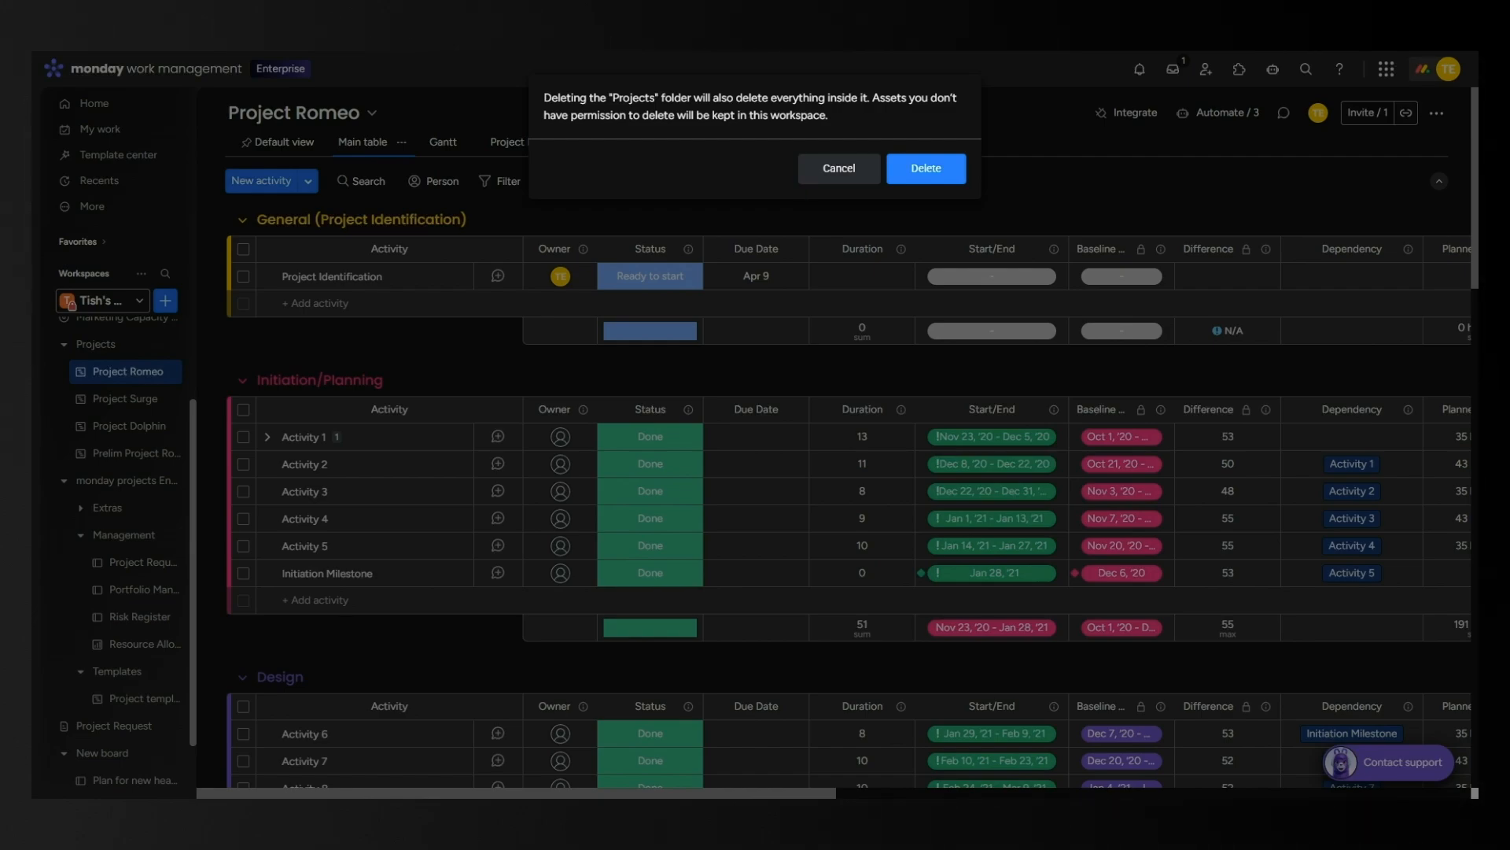
click(839, 168)
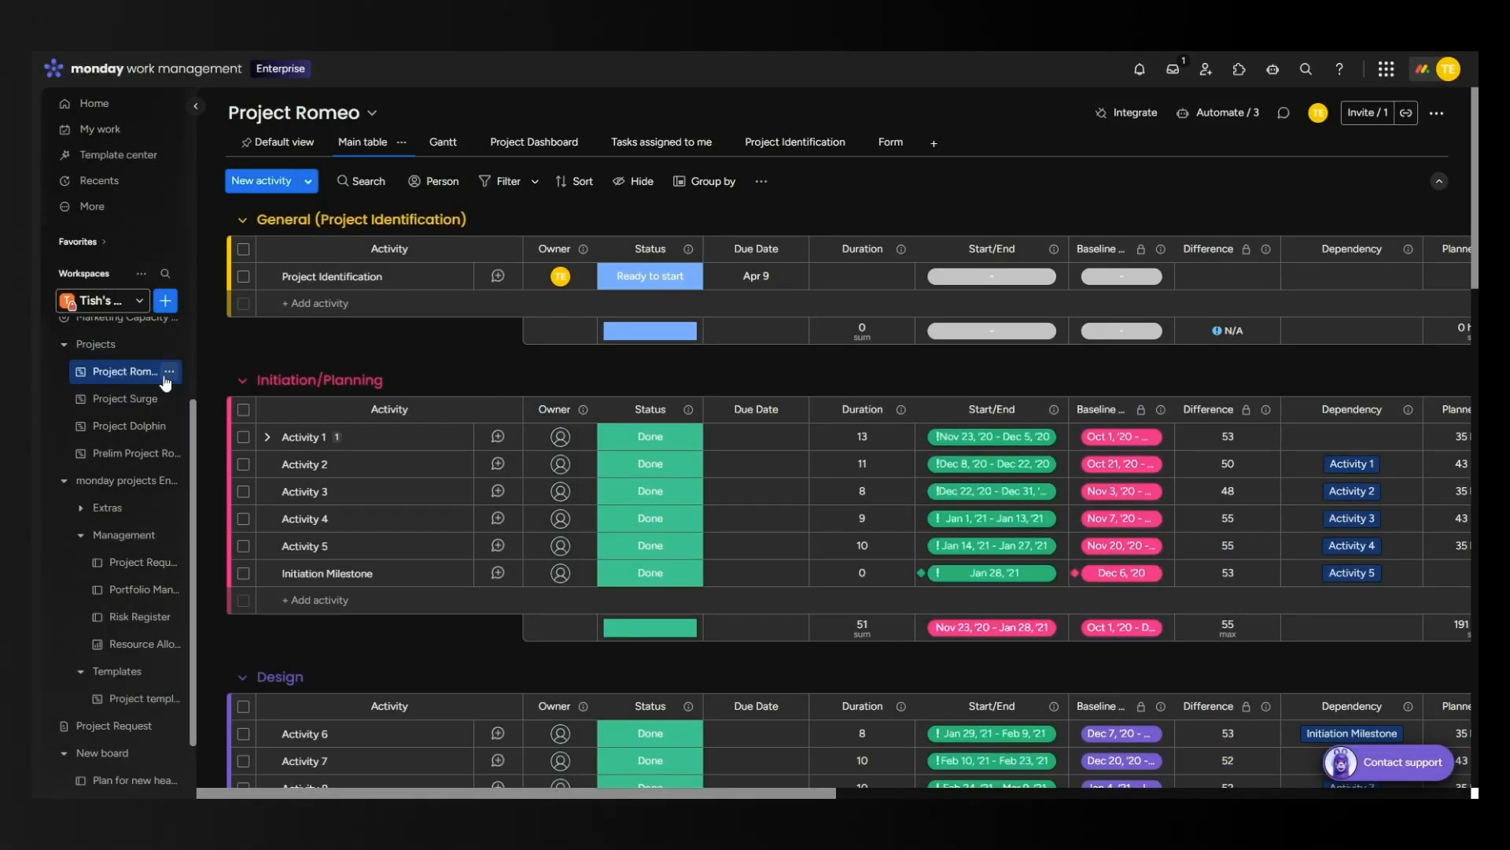
click(169, 372)
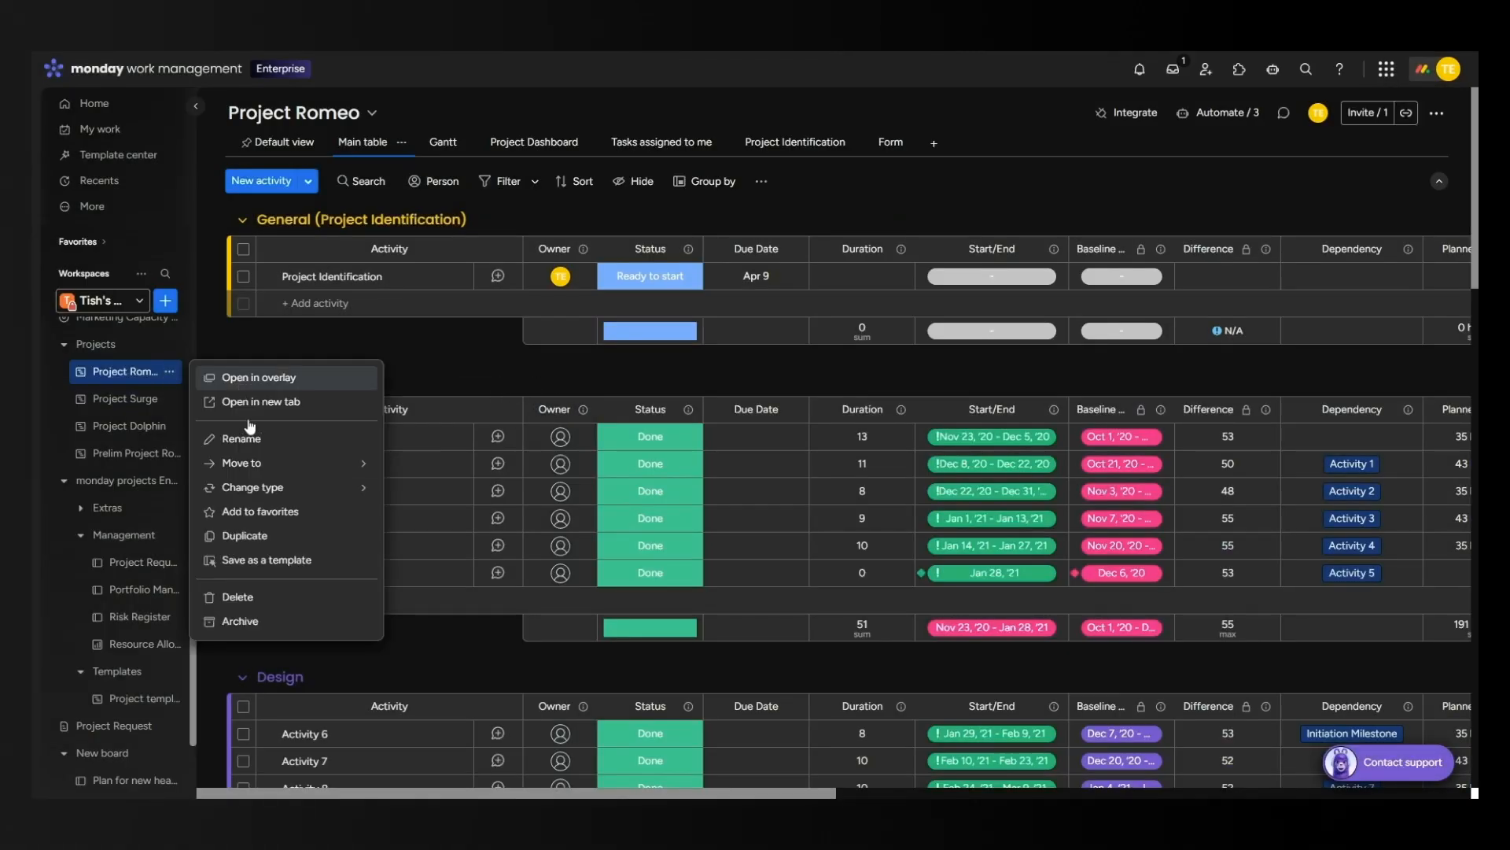
click(269, 626)
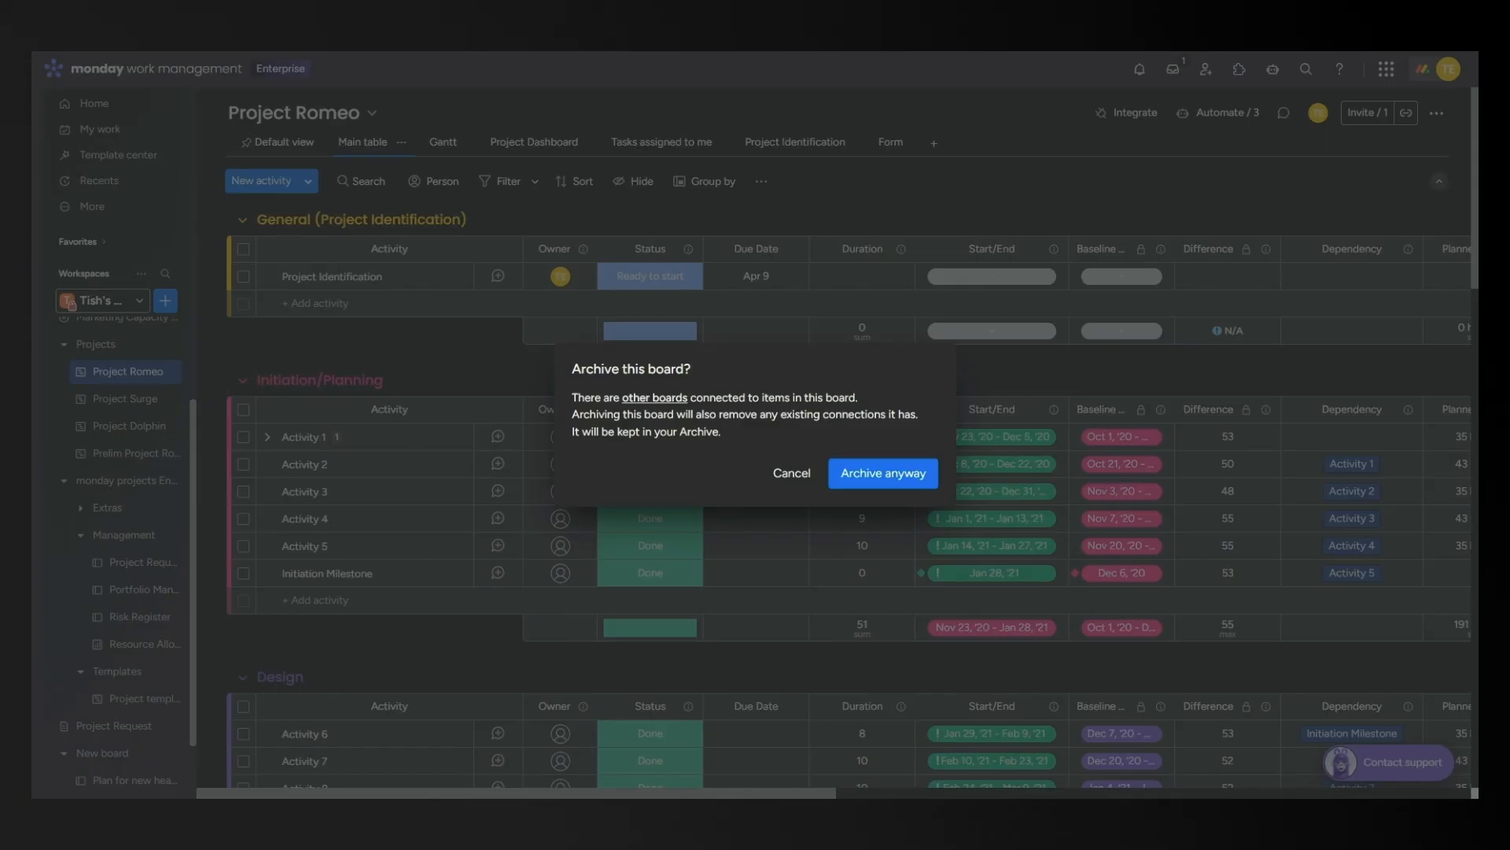
click(792, 473)
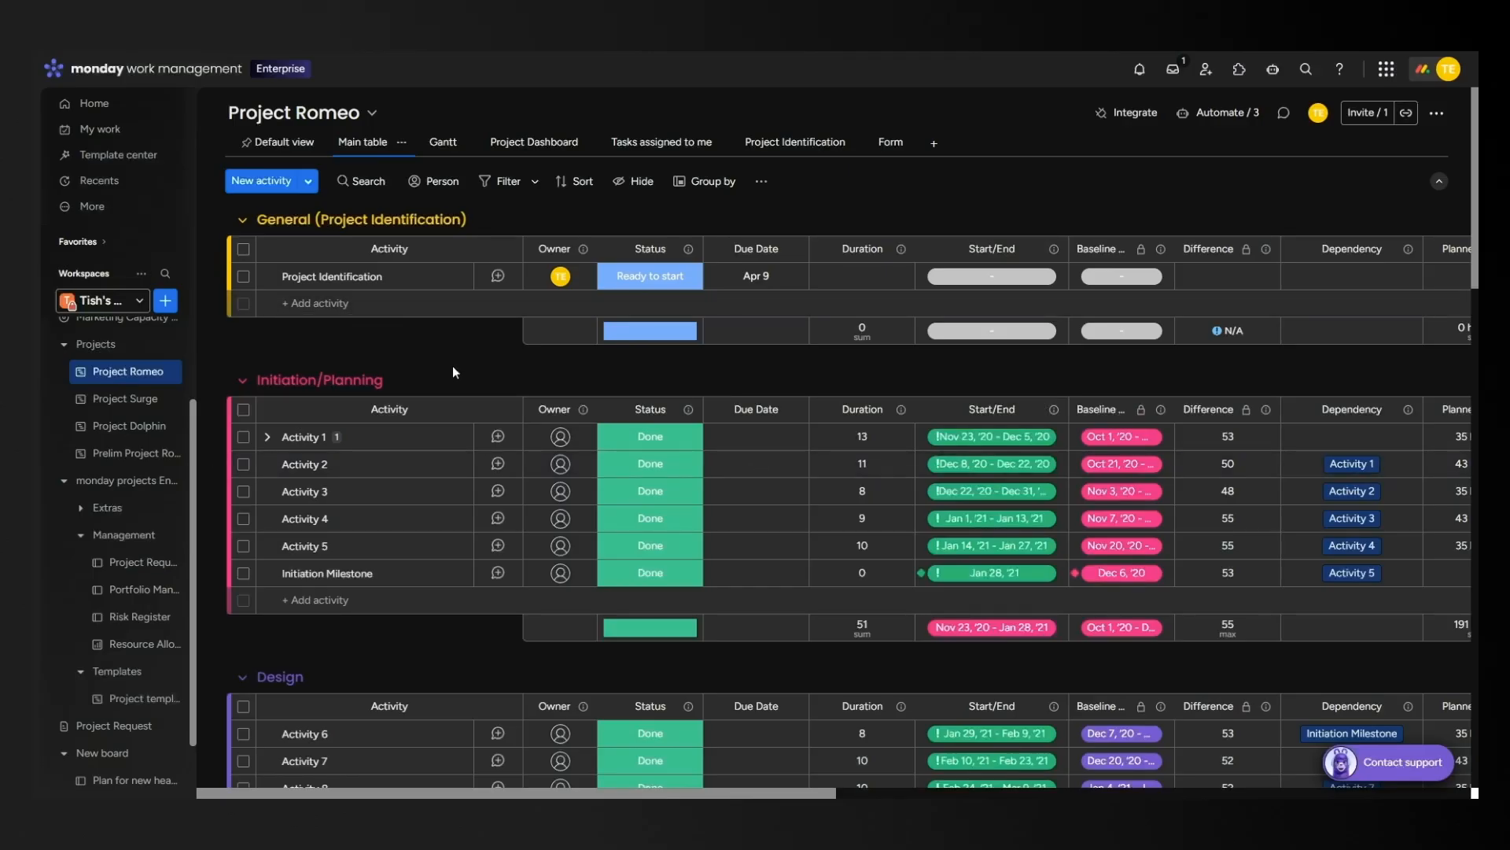